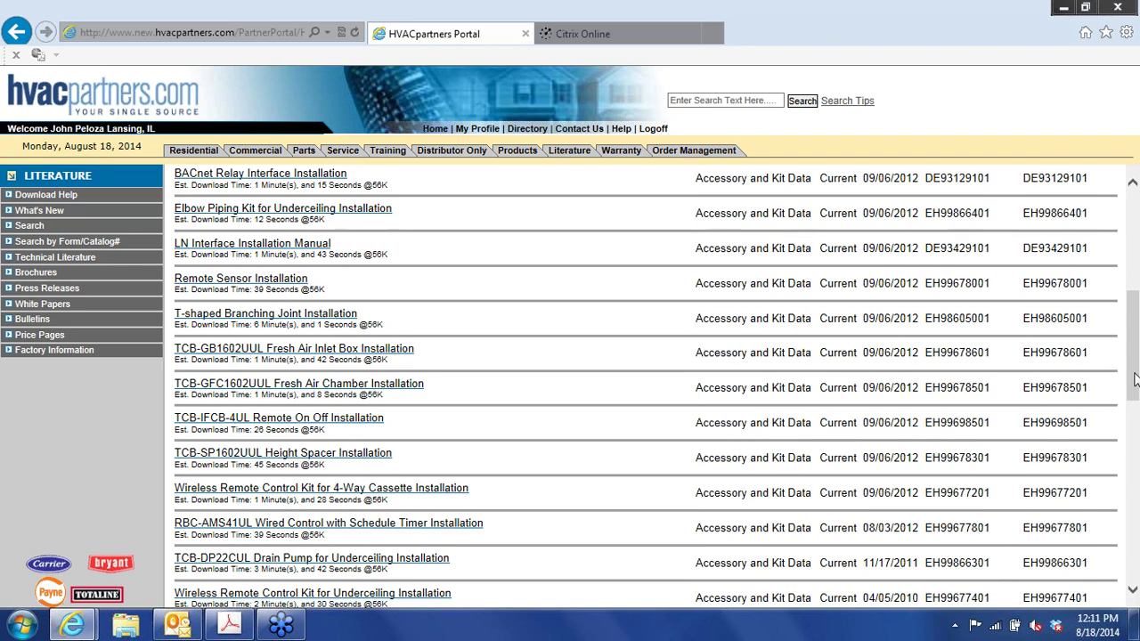
- Close the HVACpartners page, put the browser away and launch Selection Tool for NA from the desktop
scroll(1136, 422, "down", 4)
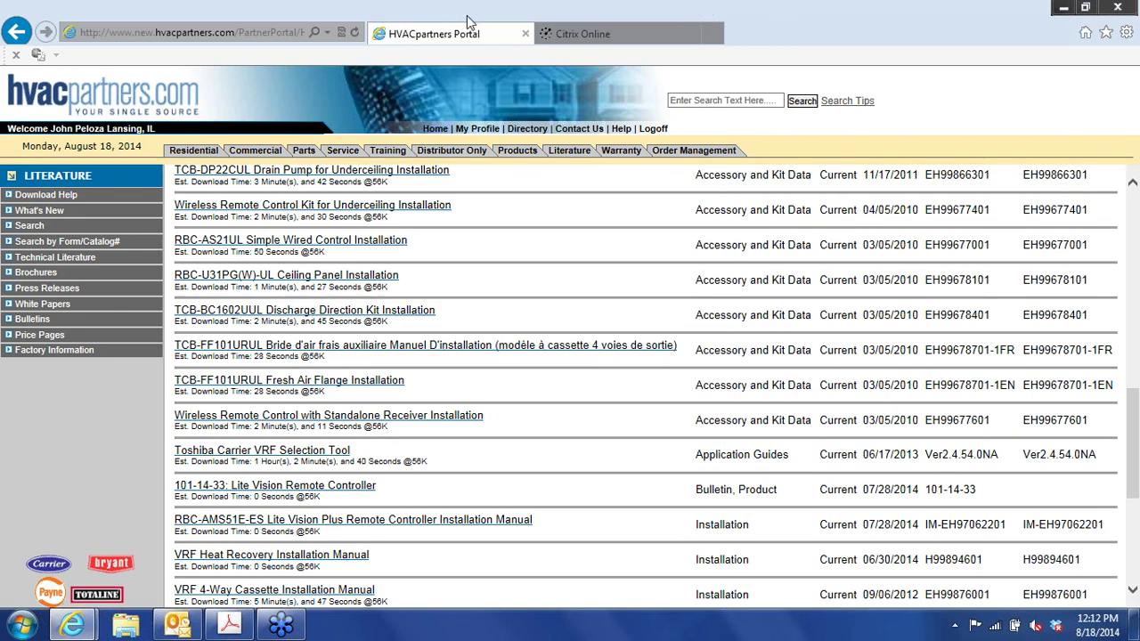
left_click(525, 35)
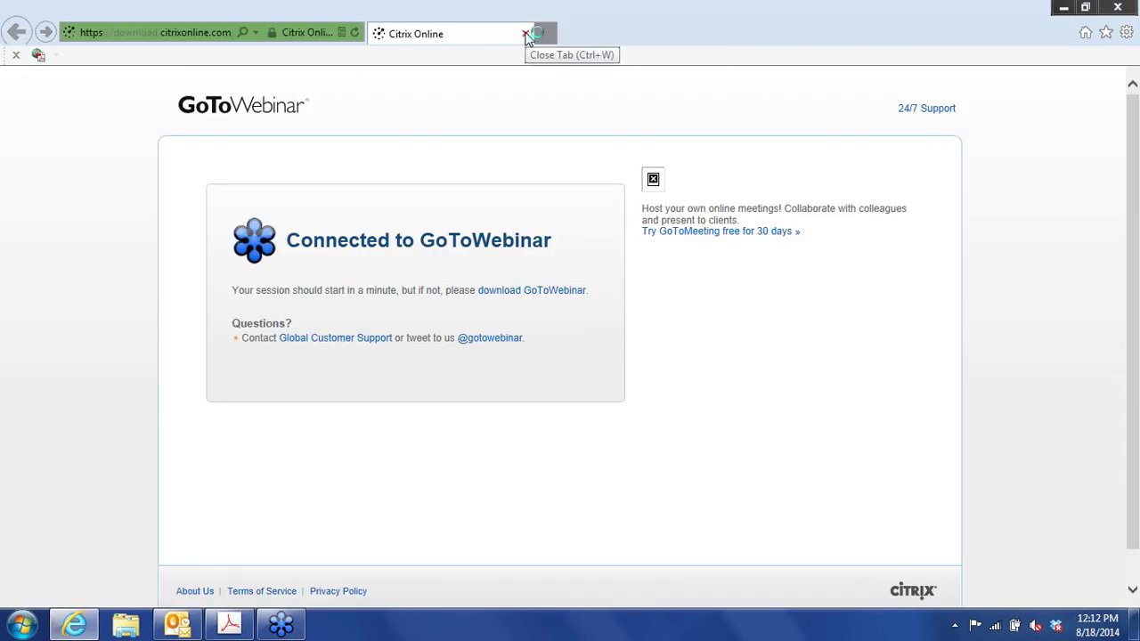
left_click(1065, 8)
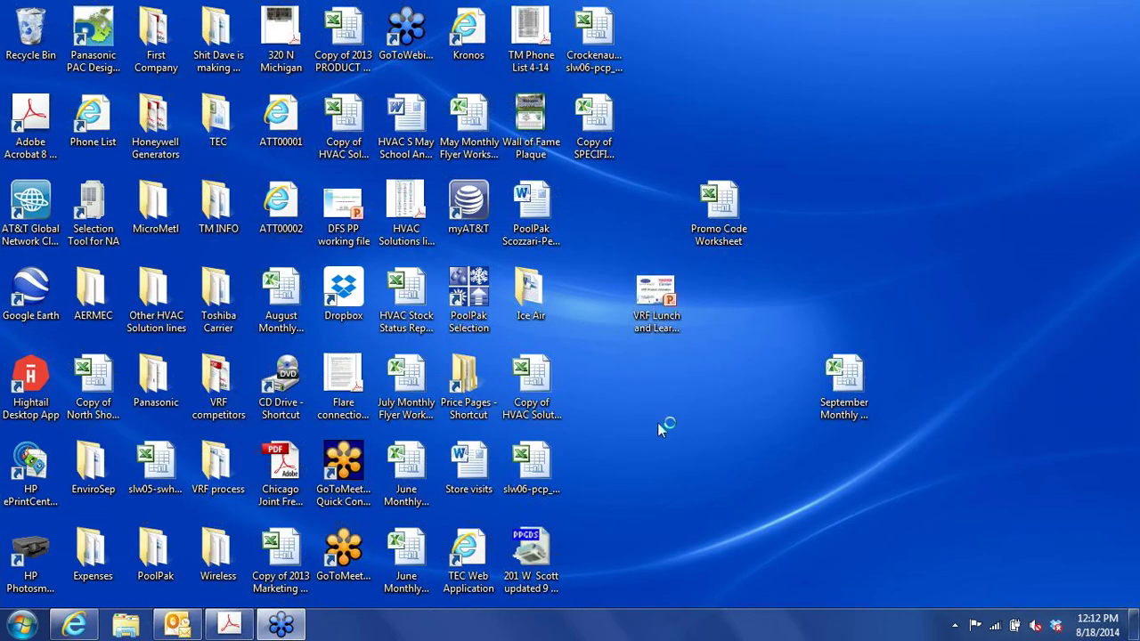
left_click(90, 207)
double_click(91, 207)
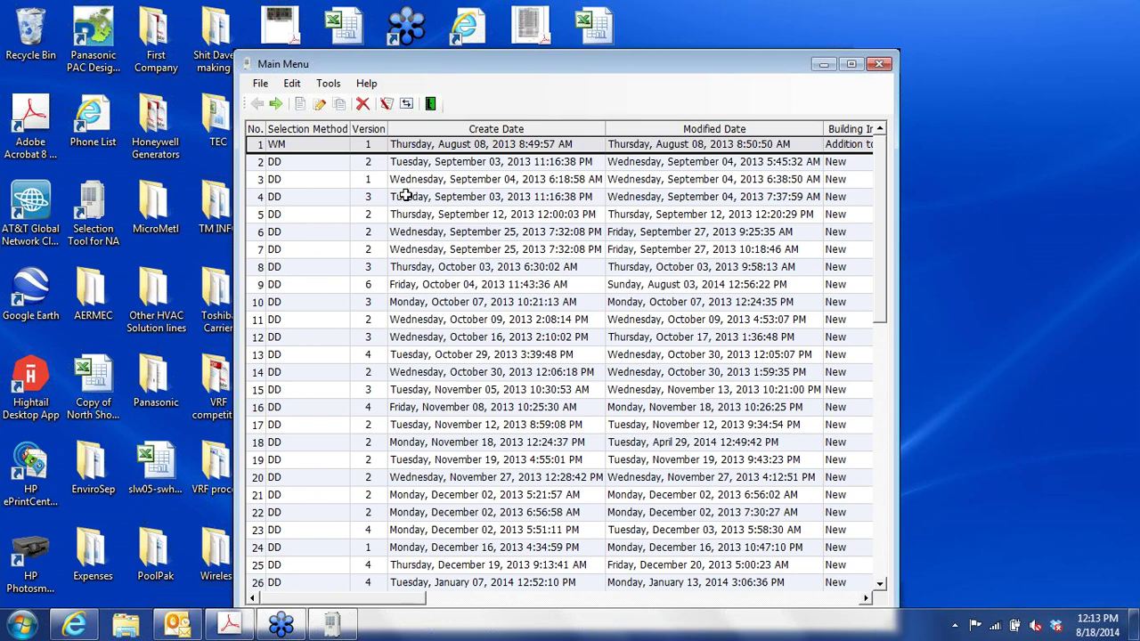
- Open the Preferences and review the display, unit and design condition settings, including the available remote controllers
left_click(266, 86)
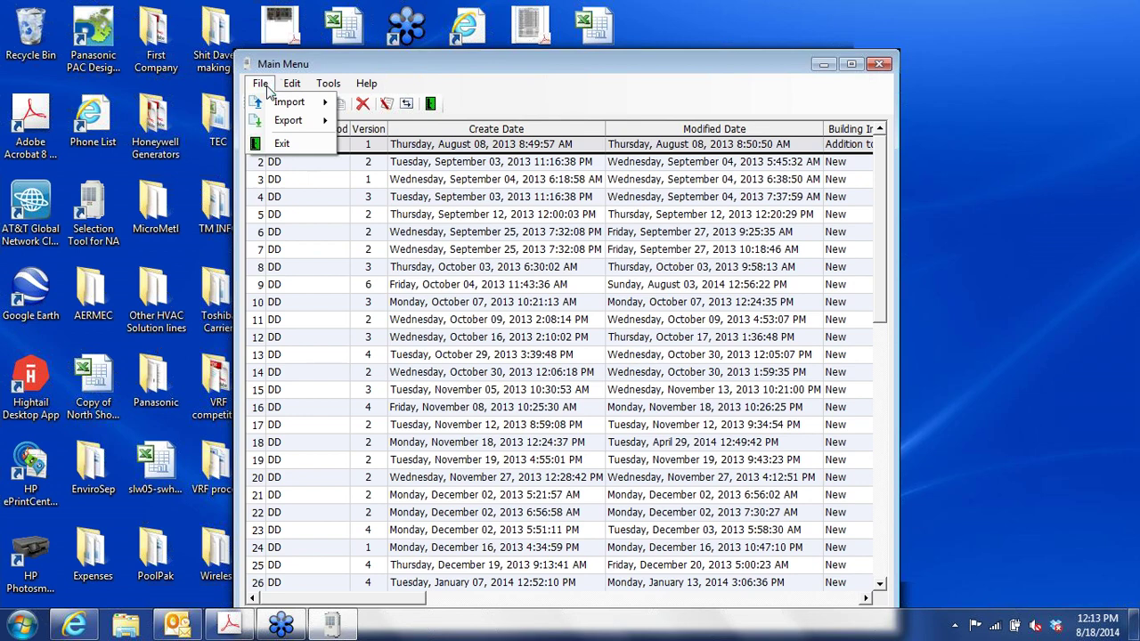
mouse_move(290, 86)
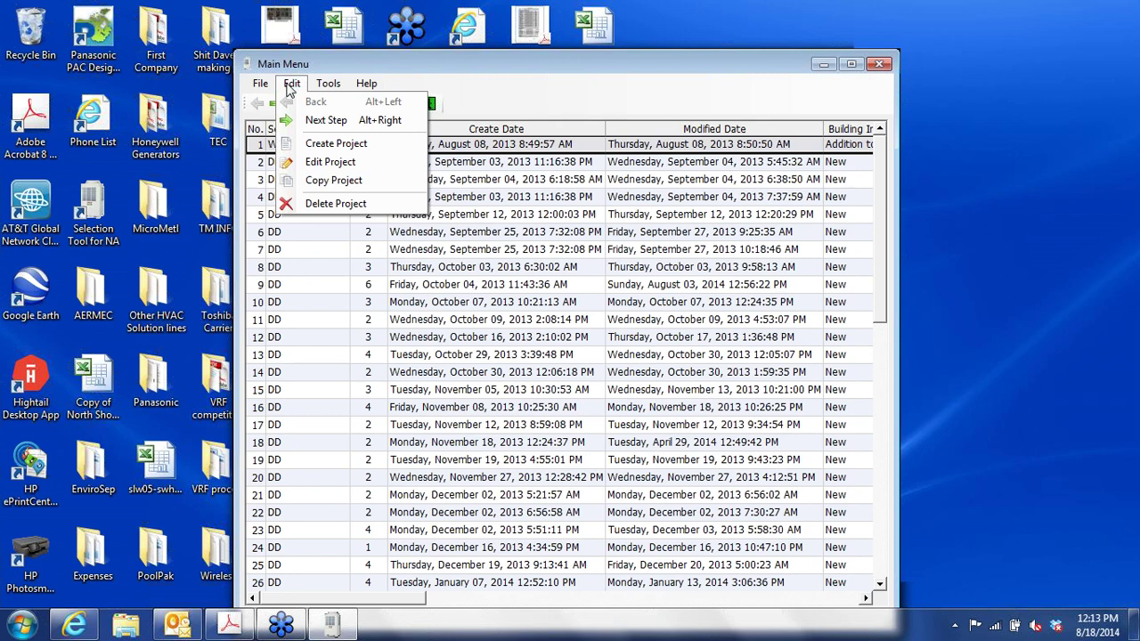
left_click(327, 84)
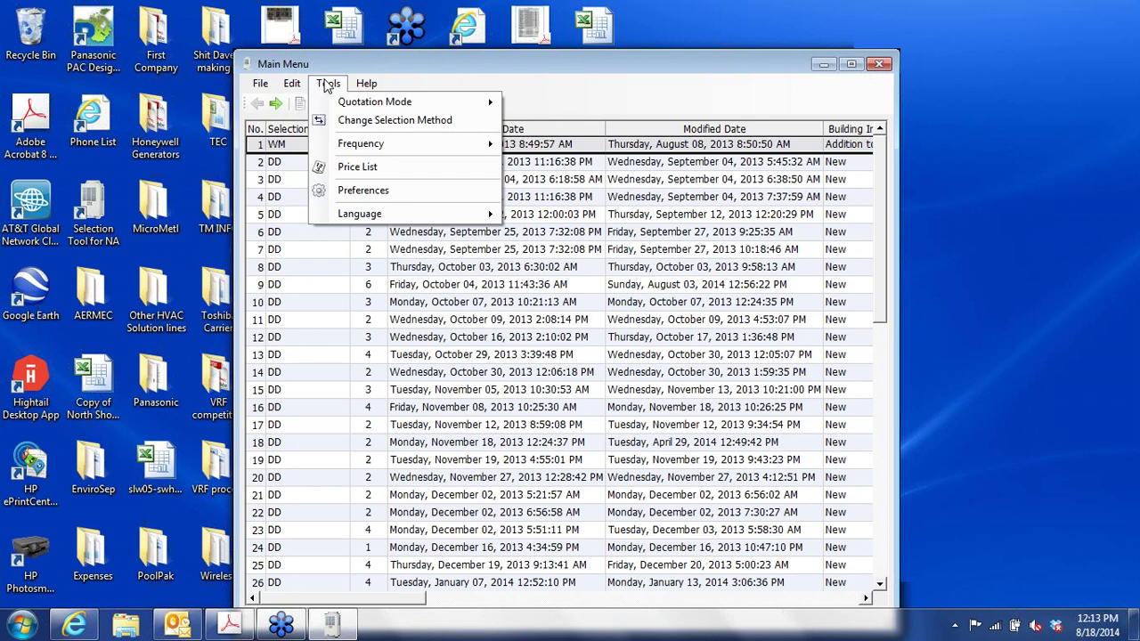
left_click(366, 199)
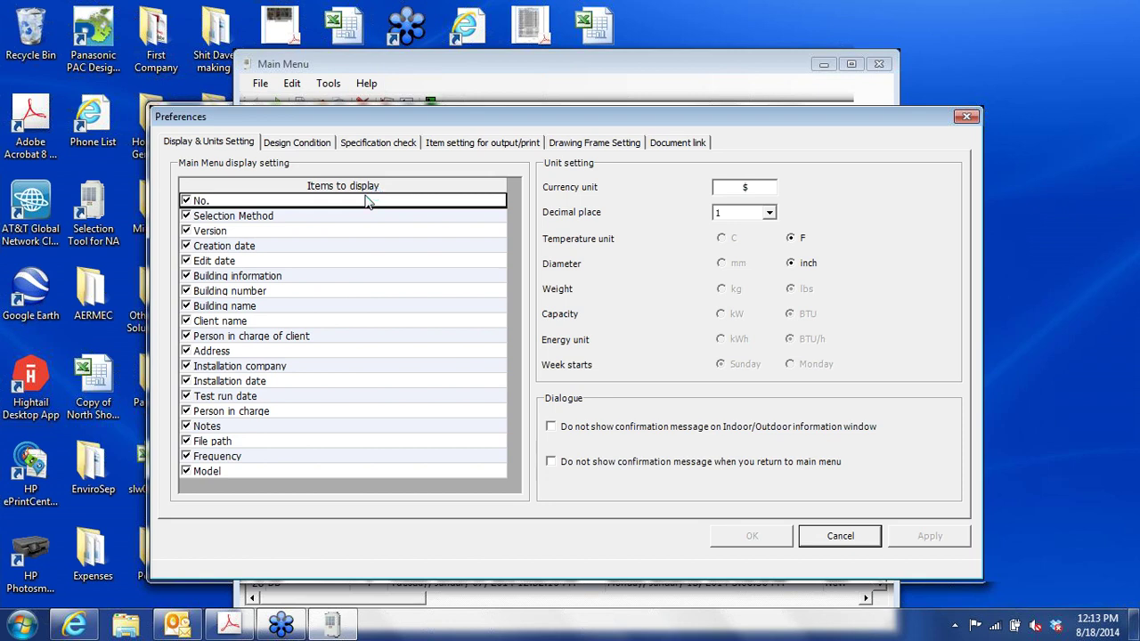
left_click(368, 203)
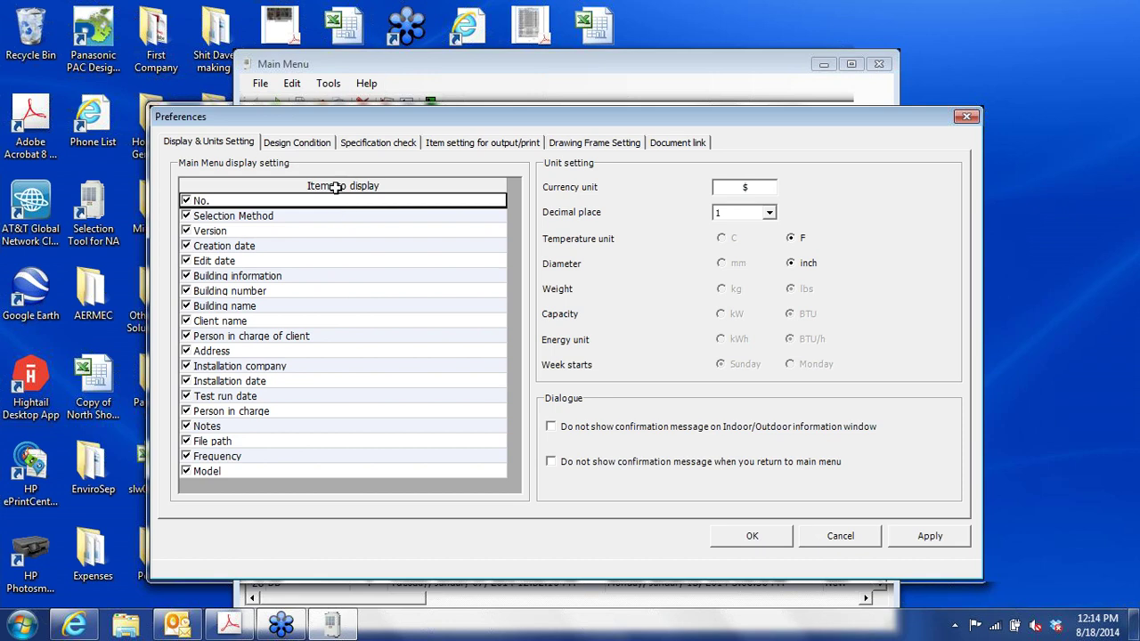
left_click(314, 149)
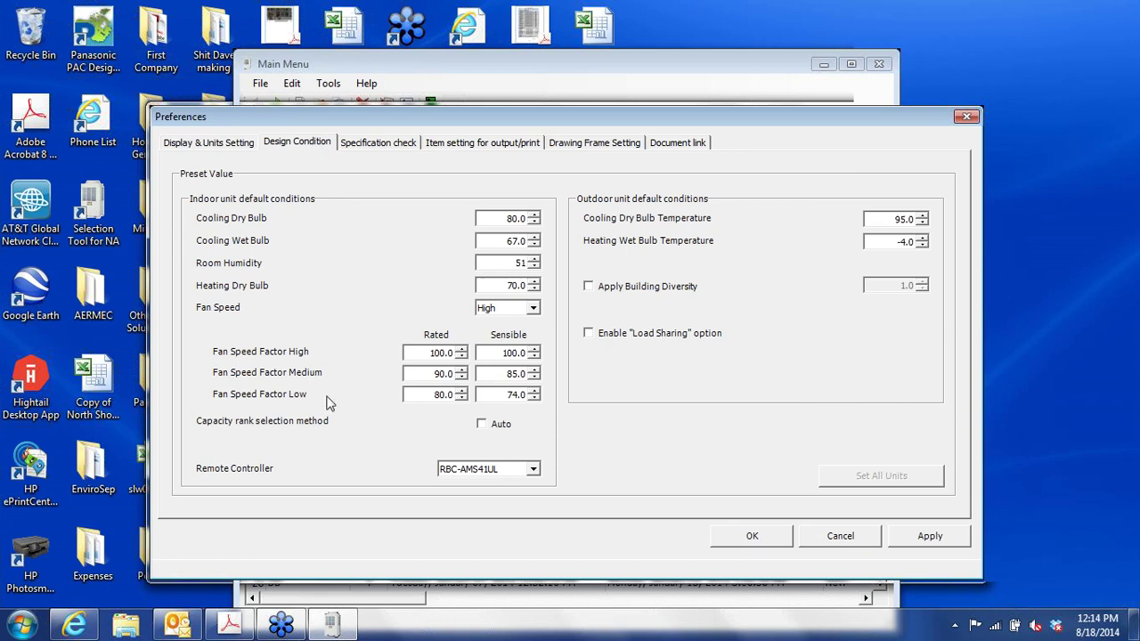
left_click(533, 472)
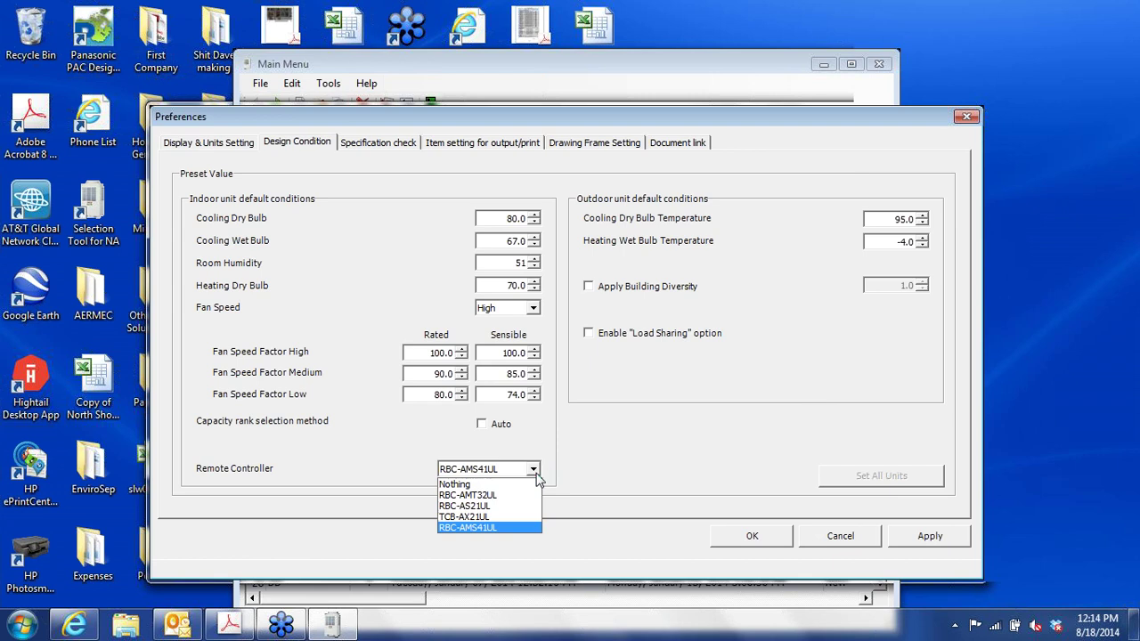
left_click(536, 474)
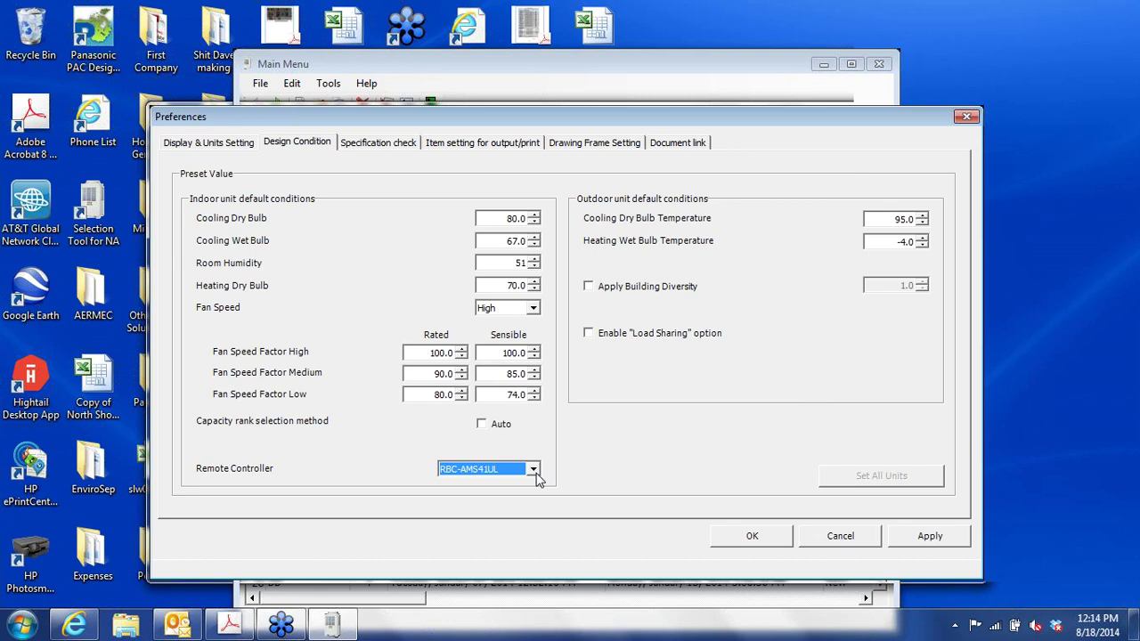
- Review the specification check, output, drawing frame and document link preferences, accept them, and view the Selection Tool's About information
left_click(389, 146)
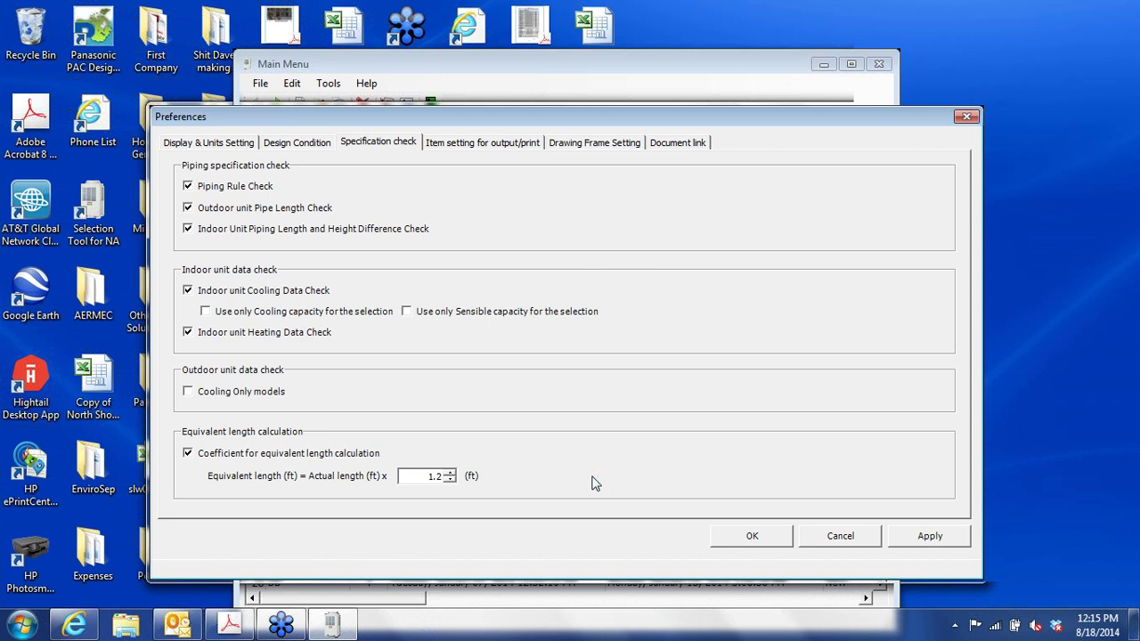
left_click(525, 147)
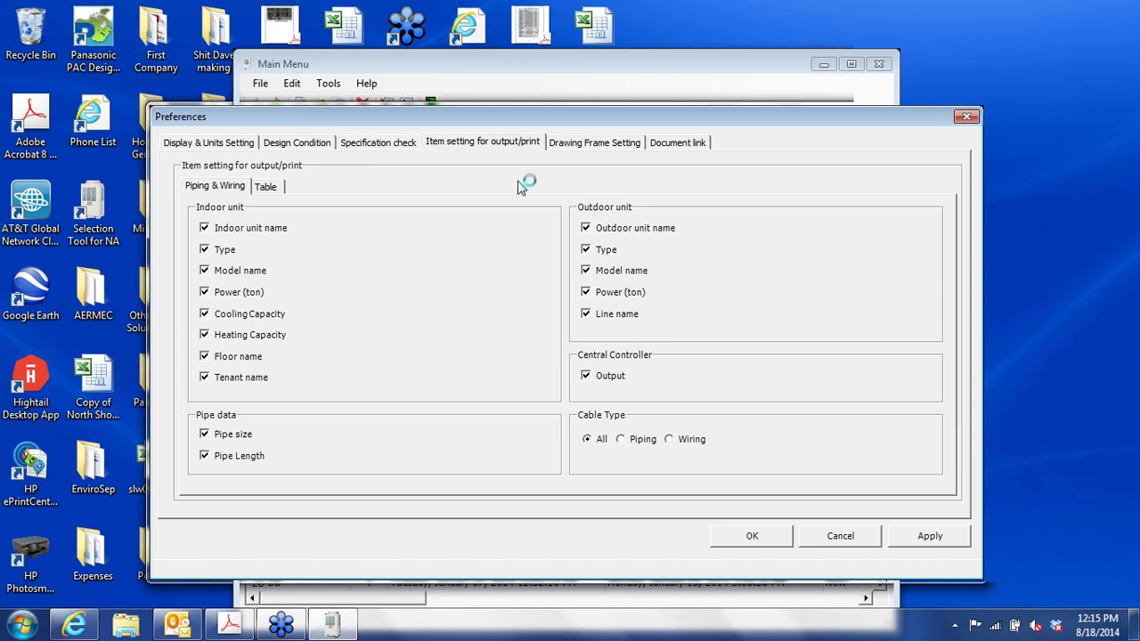
left_click(581, 147)
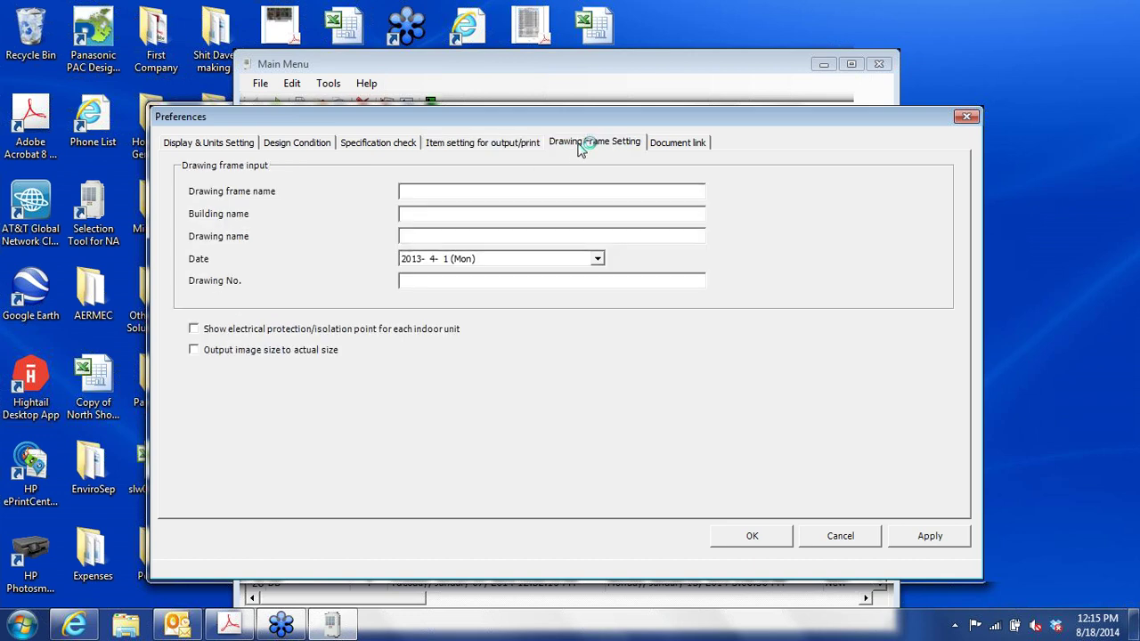
left_click(696, 148)
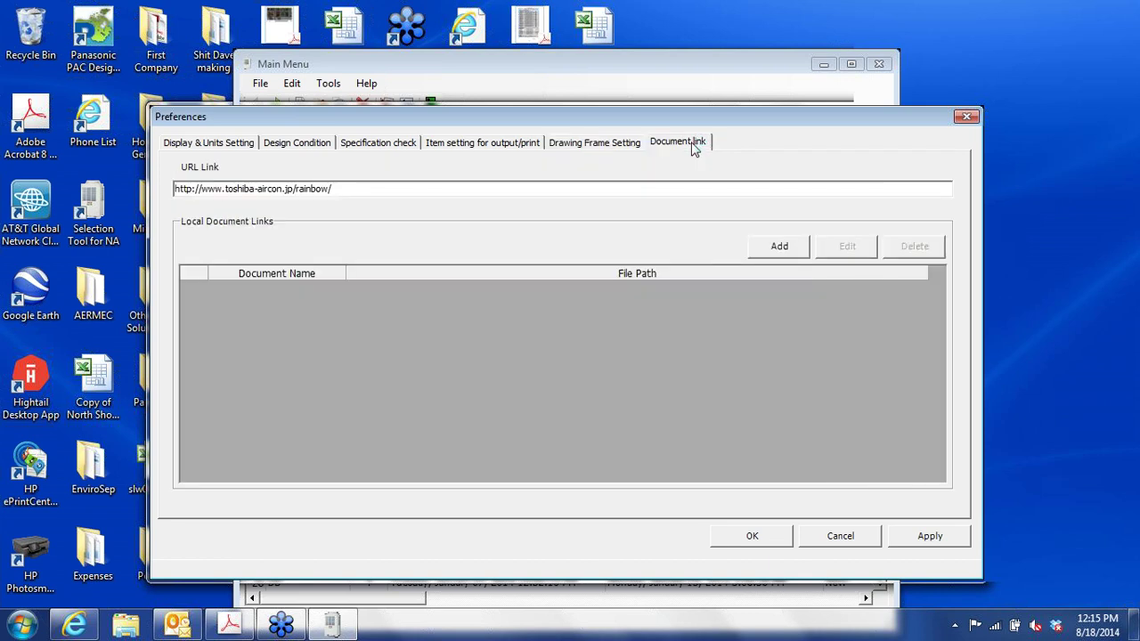
left_click(764, 535)
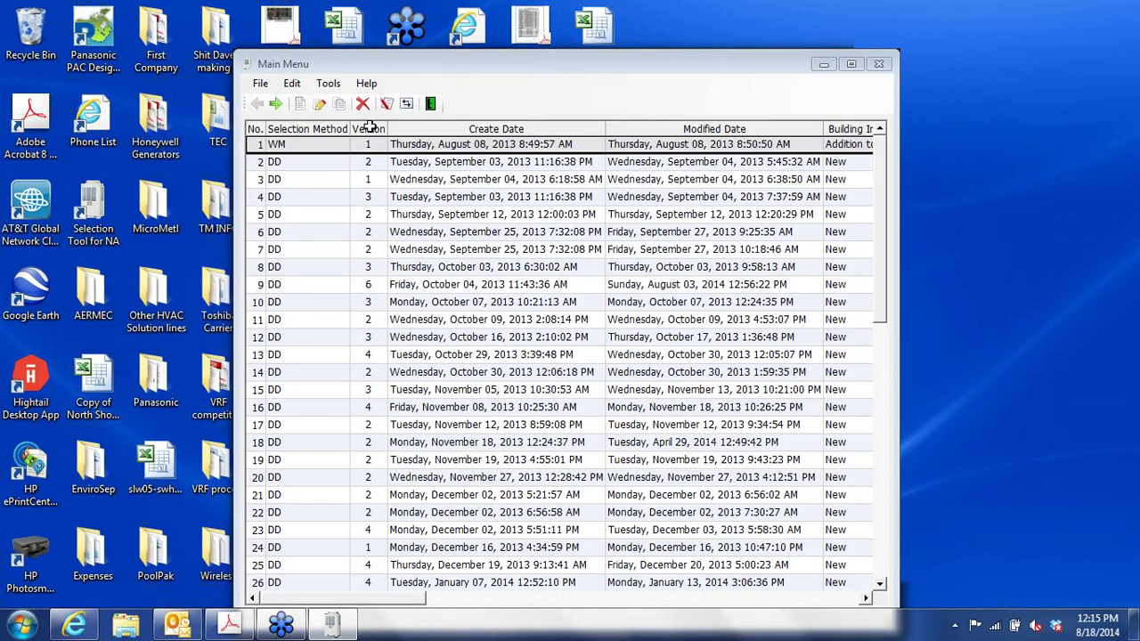
left_click(368, 85)
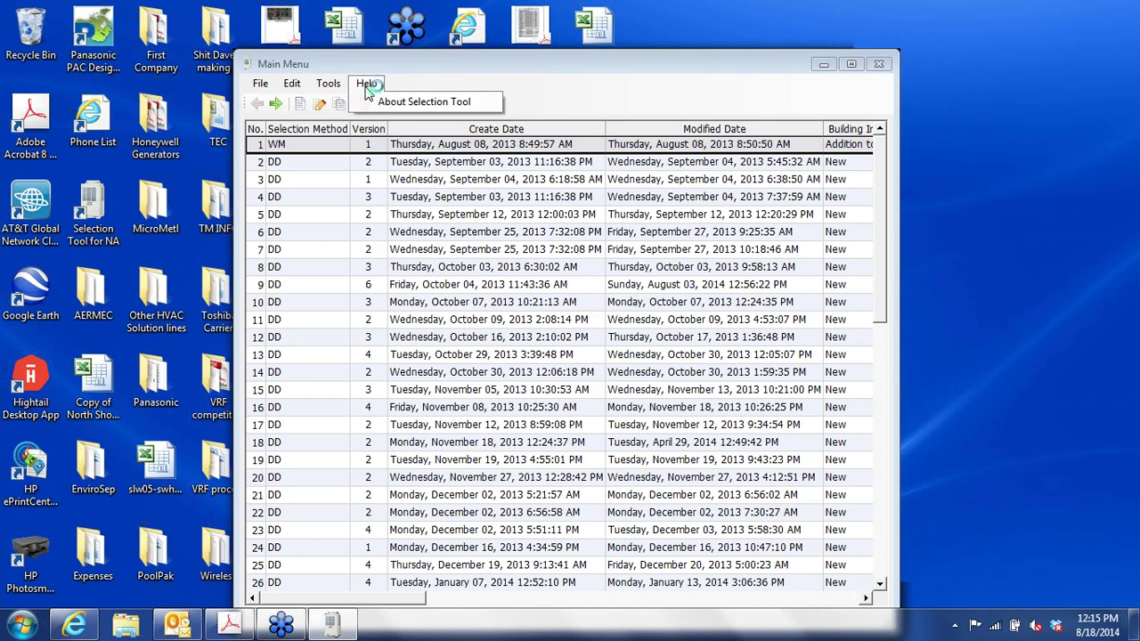
left_click(388, 102)
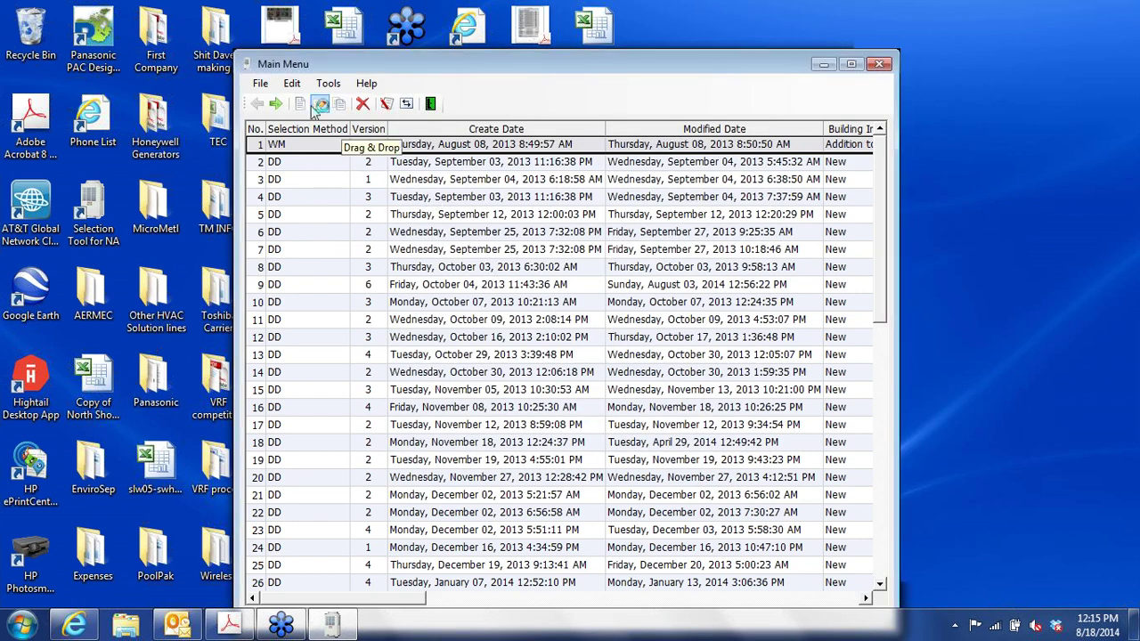
- Create a new project named Webinar, enter tec as the customer name, and save the project
left_click(294, 83)
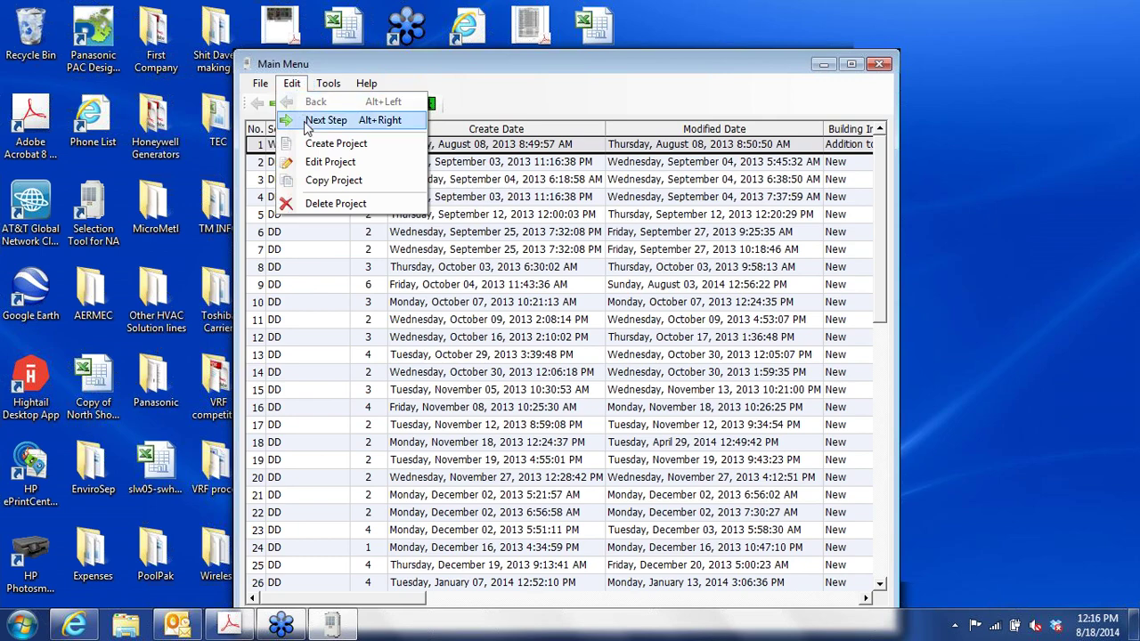
left_click(321, 146)
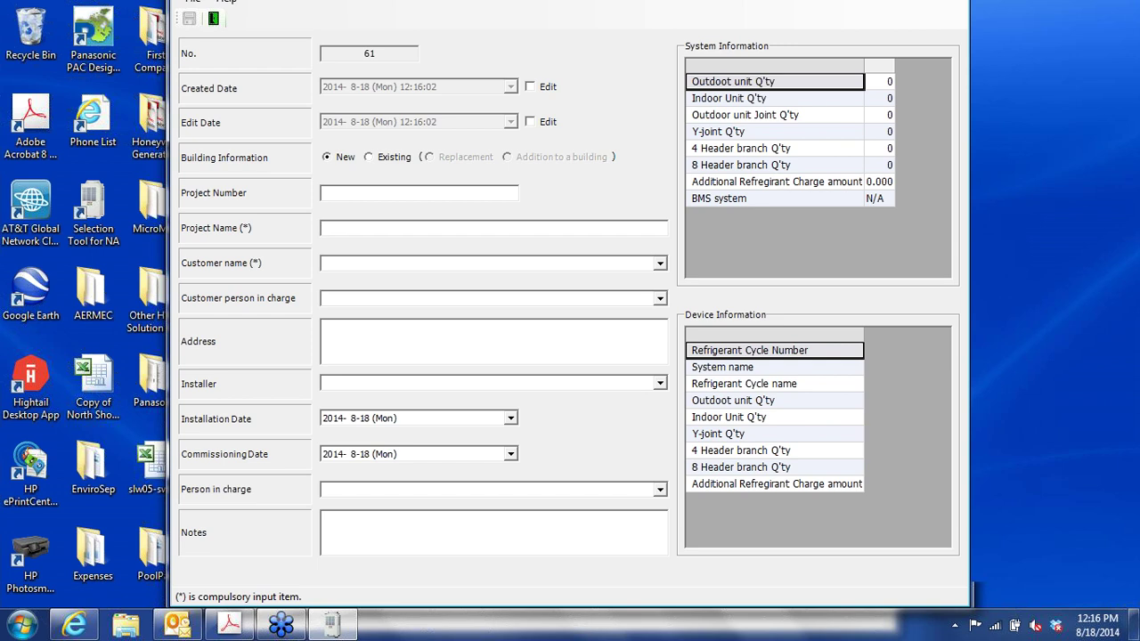
type("Webinar")
key("Tab")
type("tec")
key("Down")
left_click(661, 491)
left_click(661, 492)
left_click(189, 21)
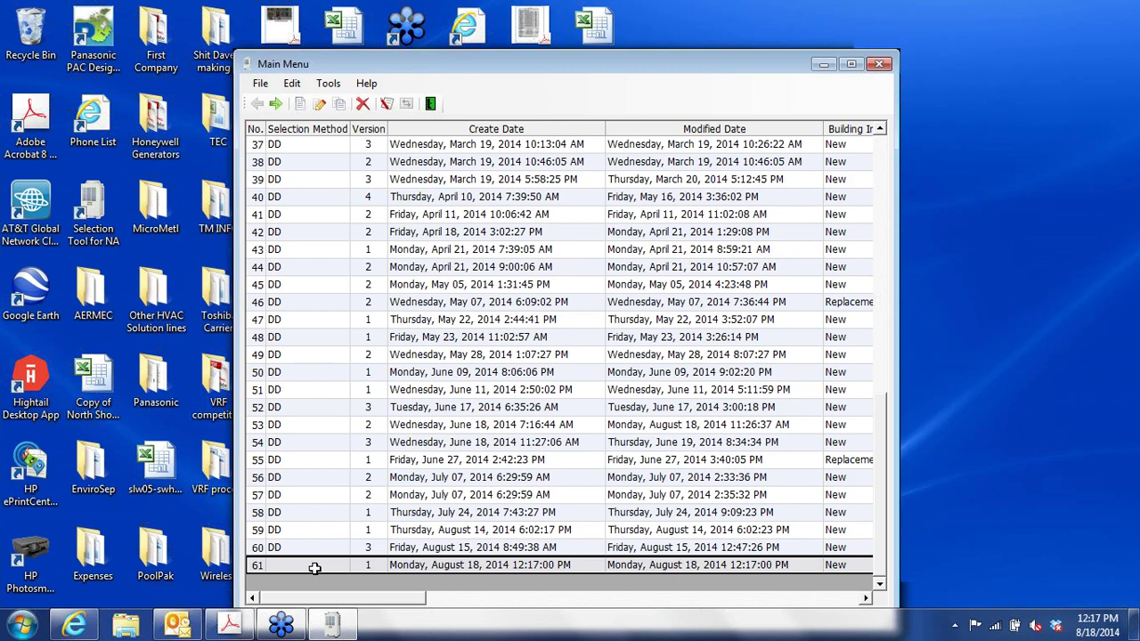
- Open the Webinar project with the Drag & Drop Drawing selection method and create a new refrigerant system
double_click(314, 566)
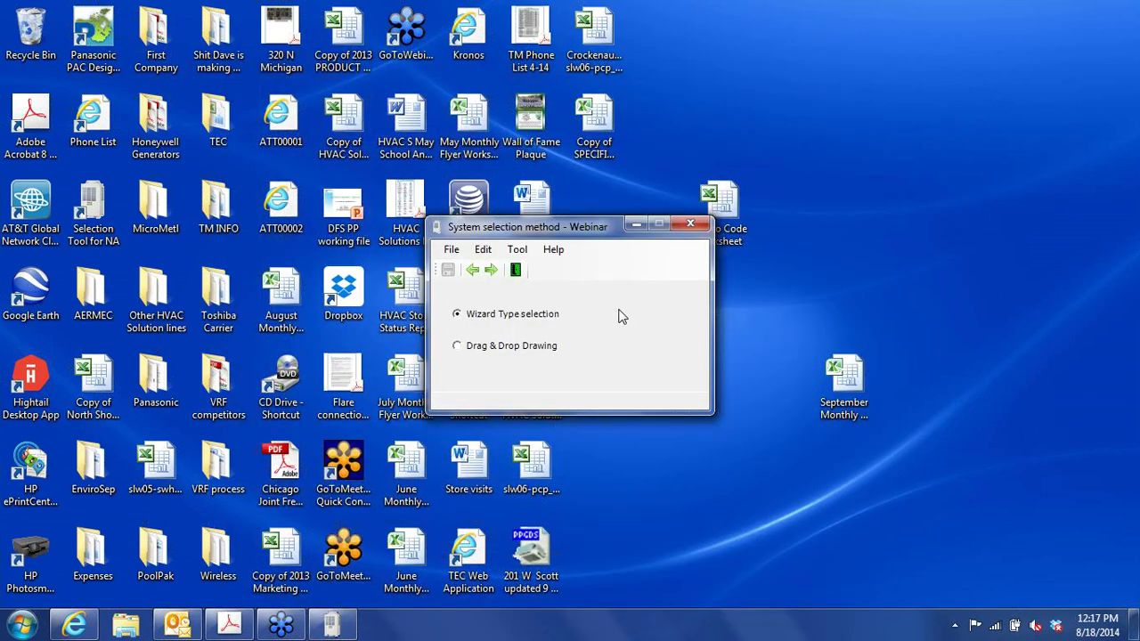
left_click(456, 348)
left_click(449, 271)
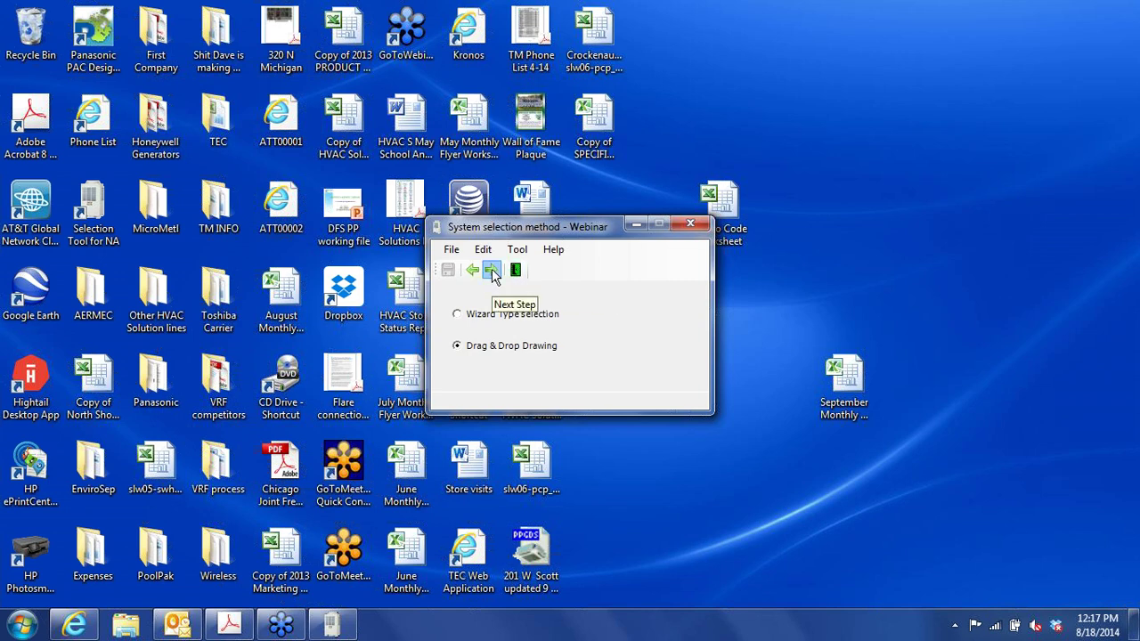
left_click(493, 272)
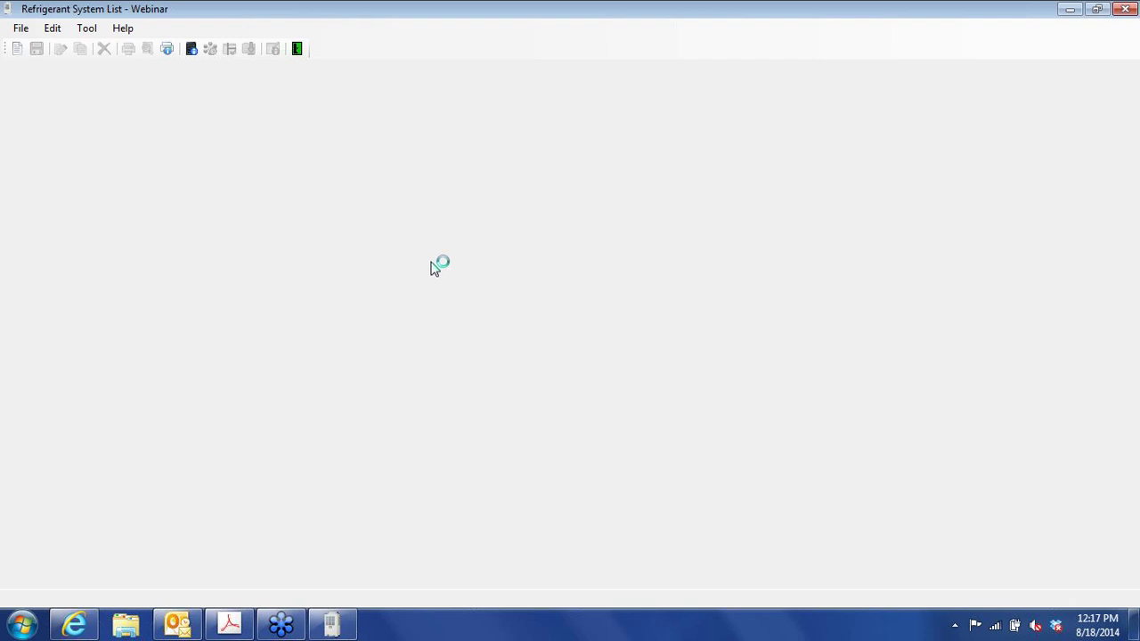
left_click(53, 30)
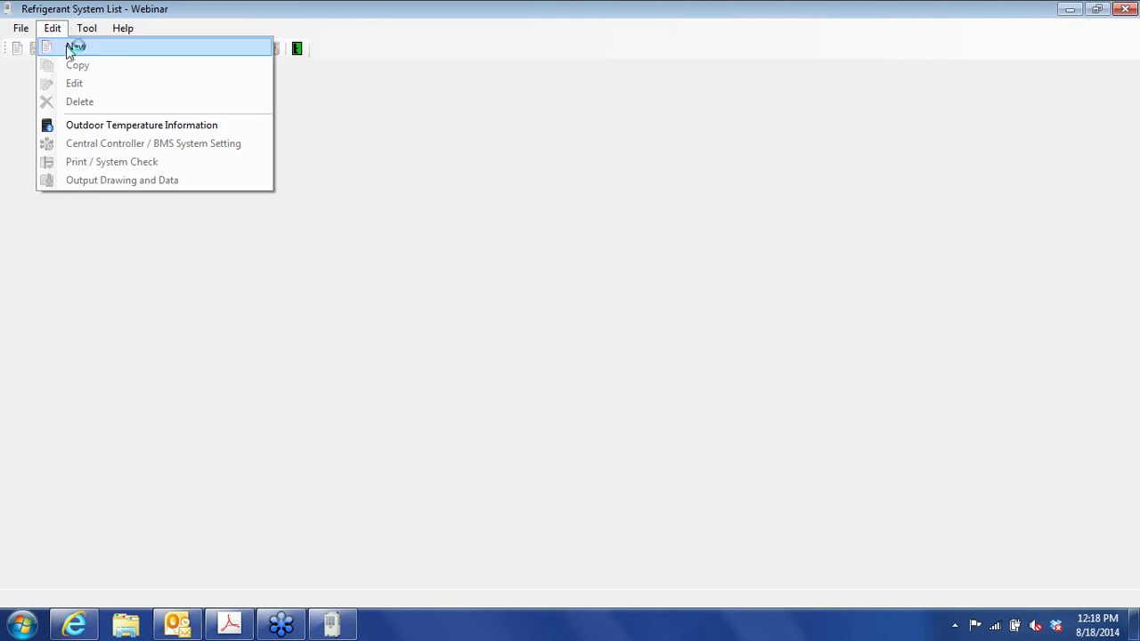
left_click(73, 46)
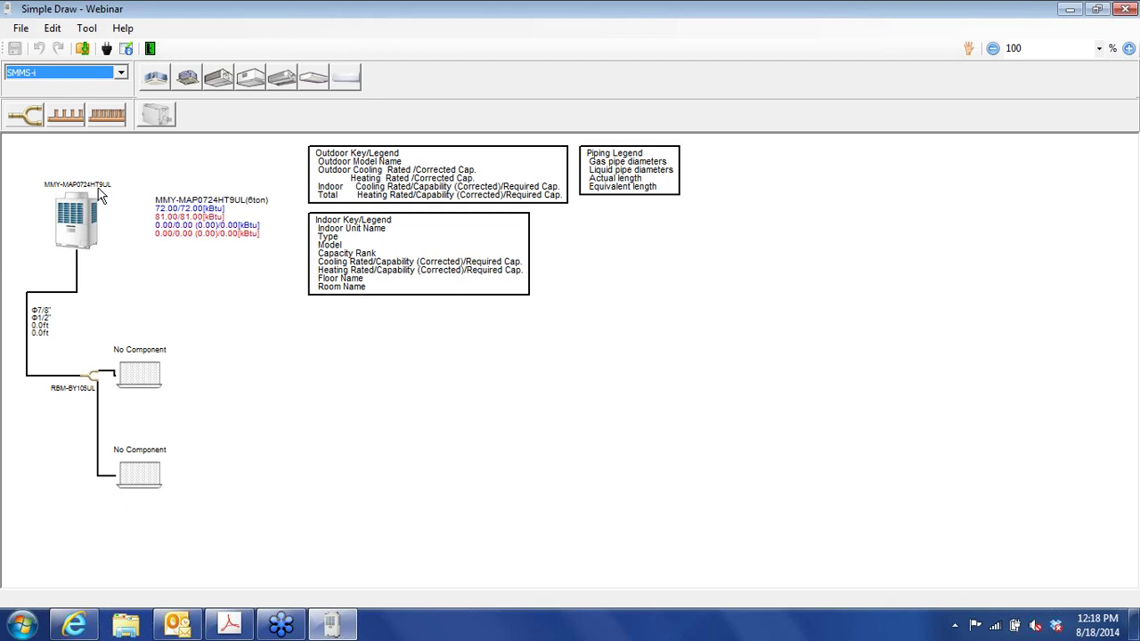
- Switch the system type back and forth between SHRM-i and SMMS-i to compare their layouts, finishing on SMMS-i
left_click(122, 73)
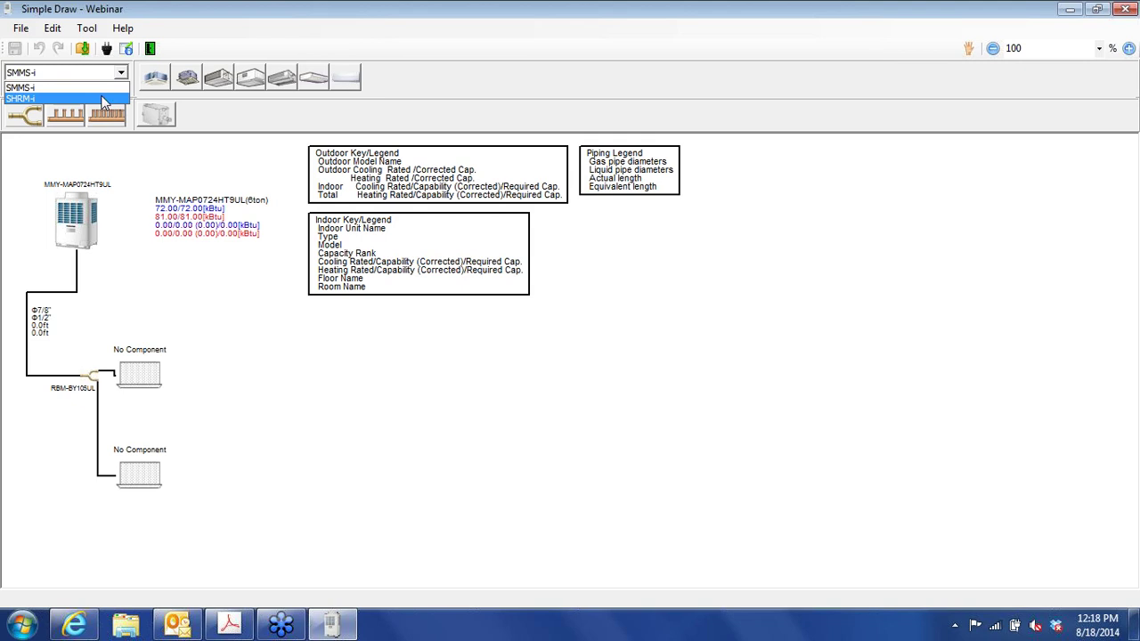
left_click(103, 99)
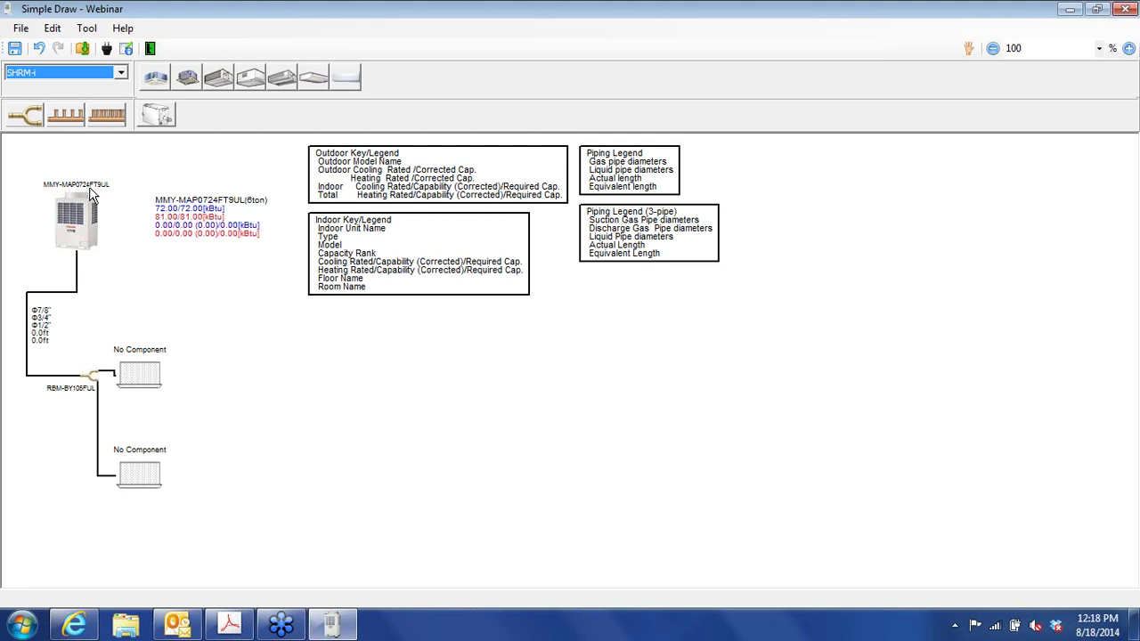
left_click(121, 73)
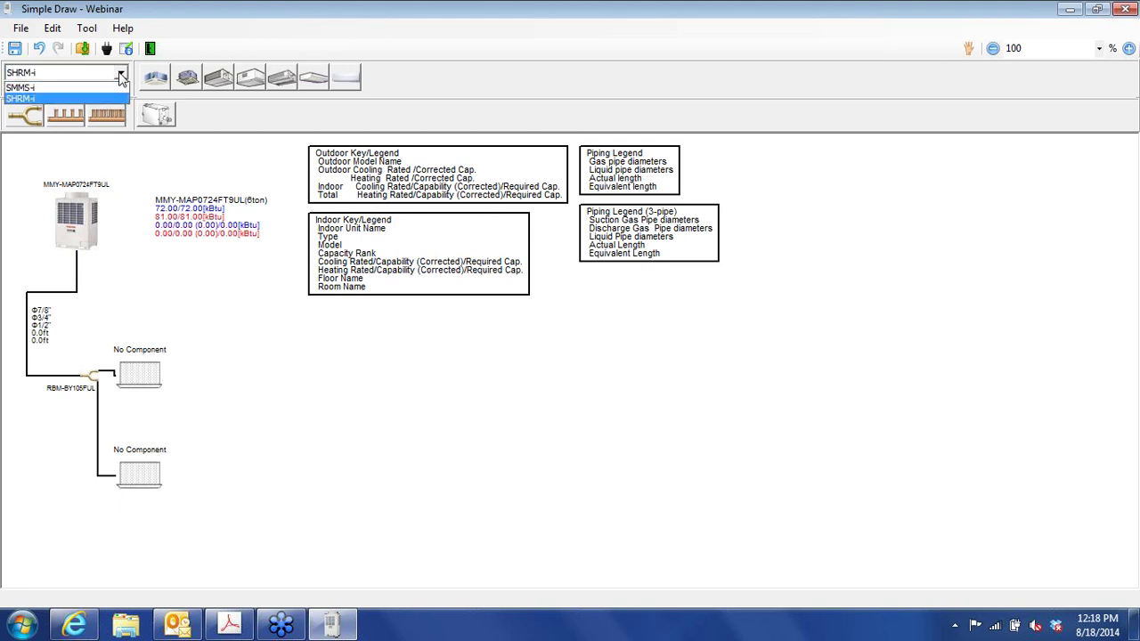
left_click(86, 87)
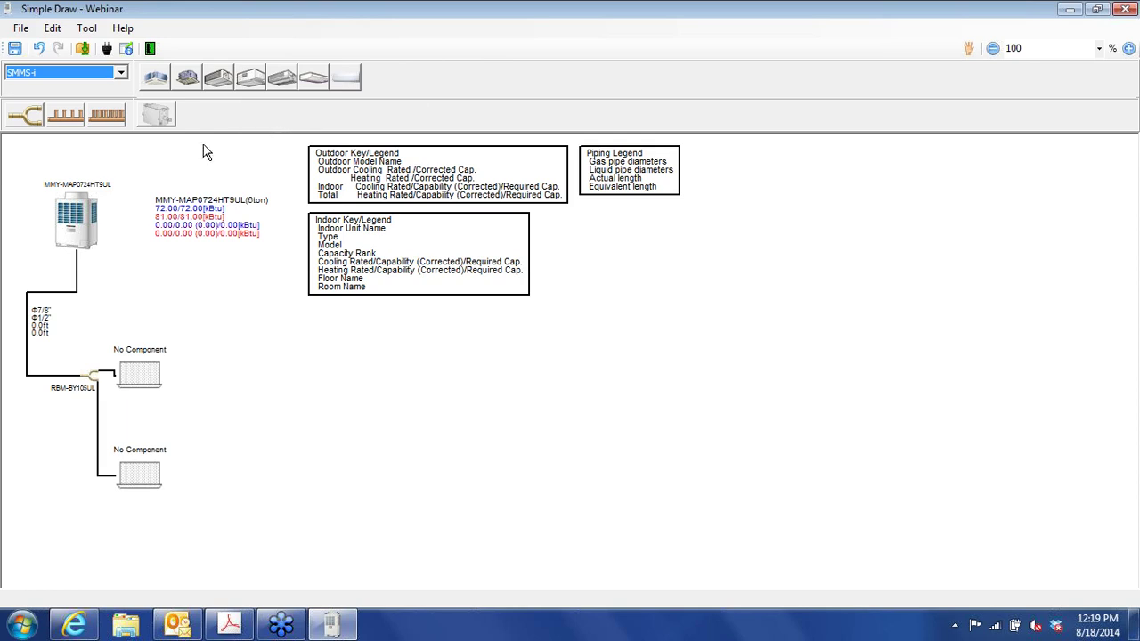
left_click(121, 75)
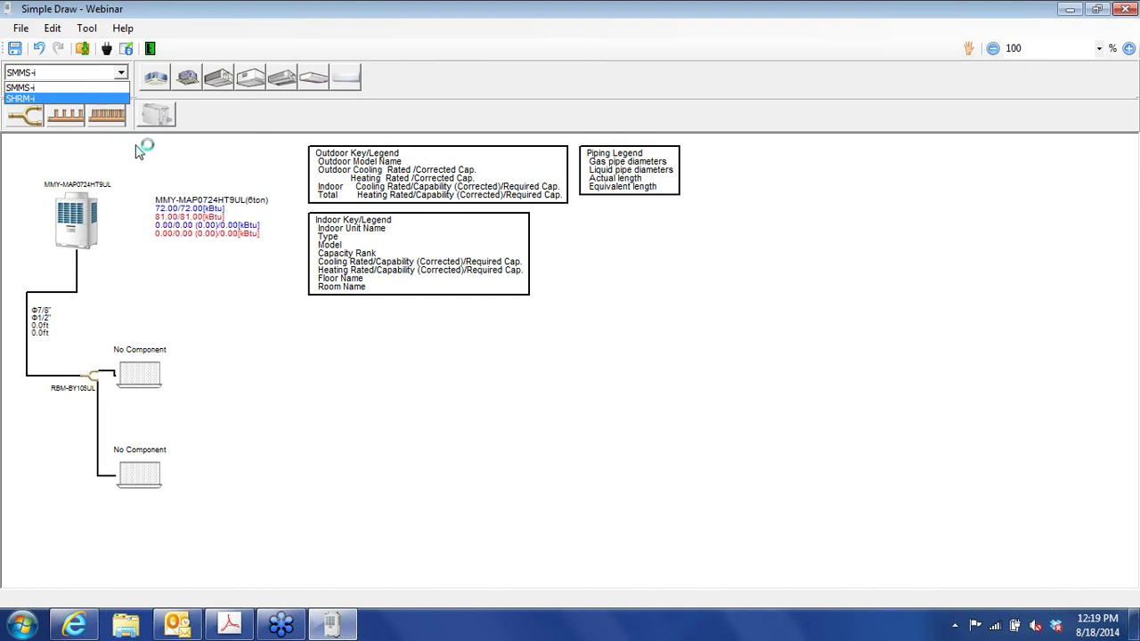
left_click(88, 99)
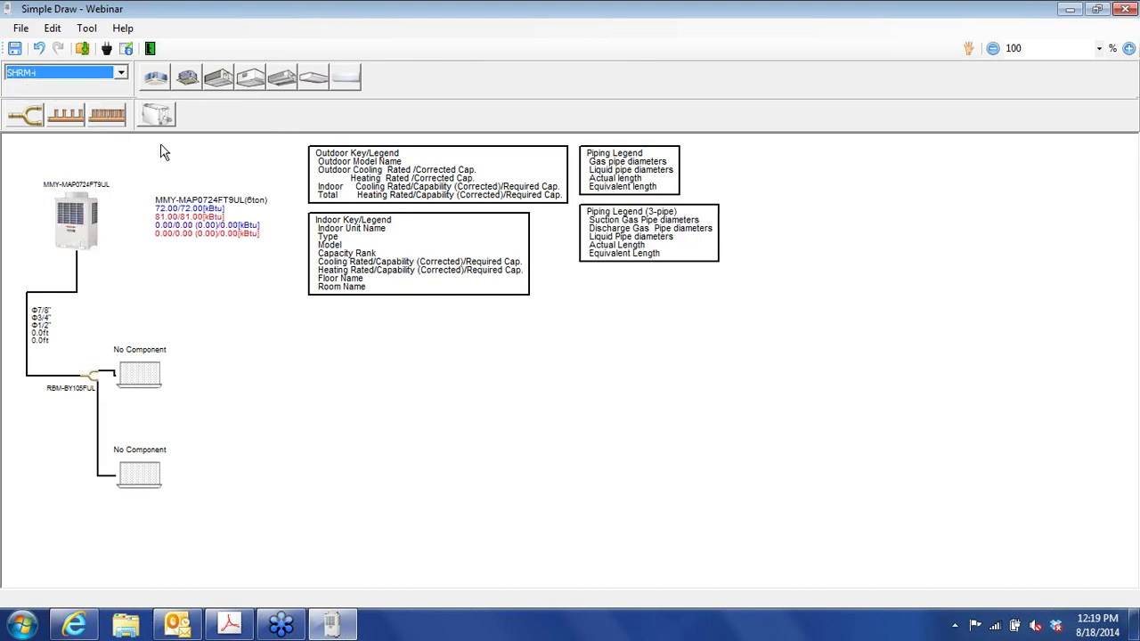
left_click(121, 73)
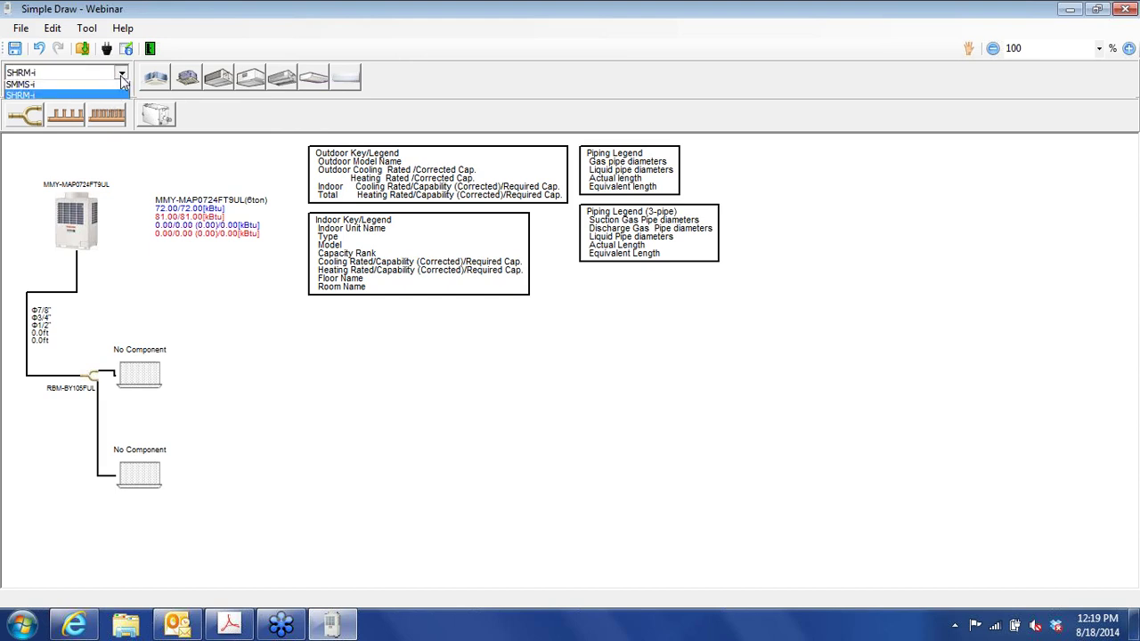
left_click(103, 88)
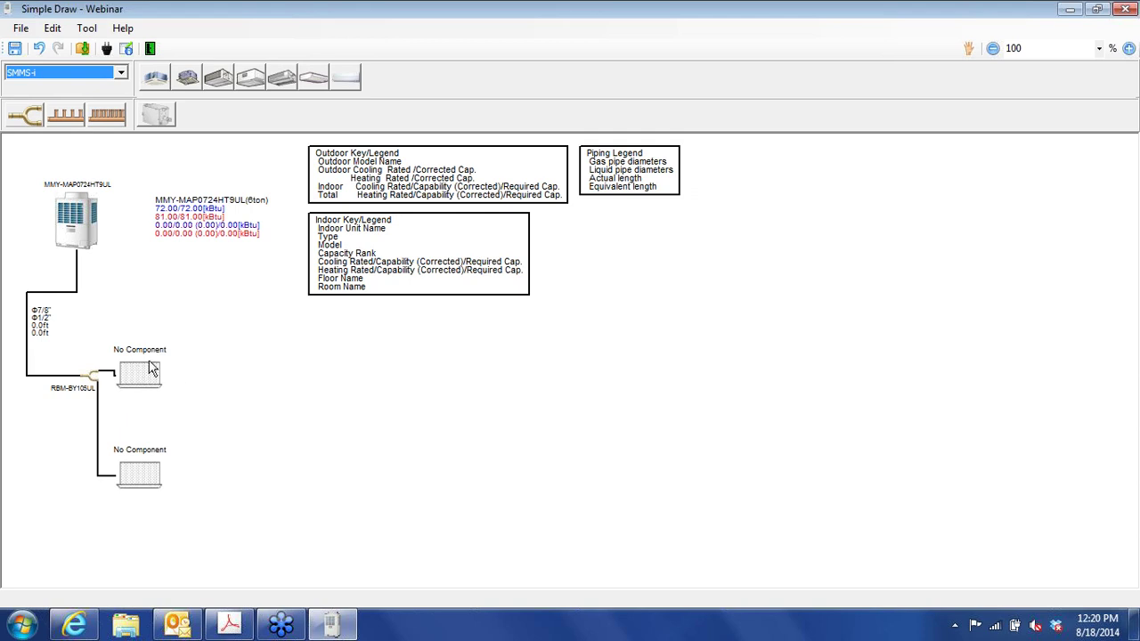
- Add a Y-shape branching joint at the upper empty indoor unit position with a 10 ft actual pipe length
left_click(24, 119)
left_click_drag(27, 135, 150, 375)
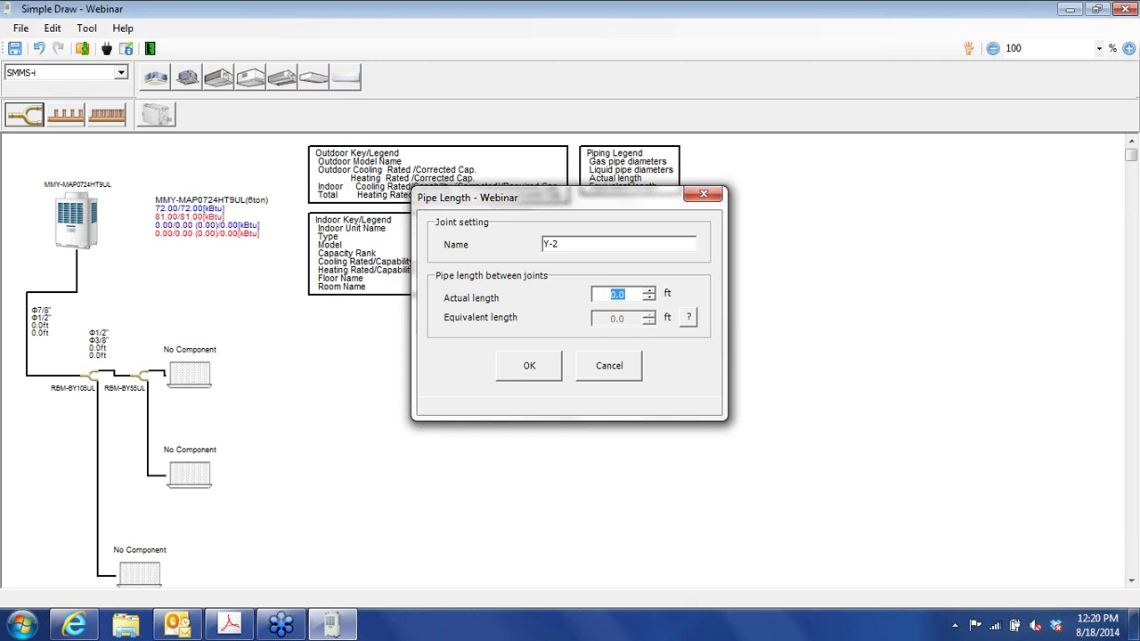
type("10")
left_click(528, 367)
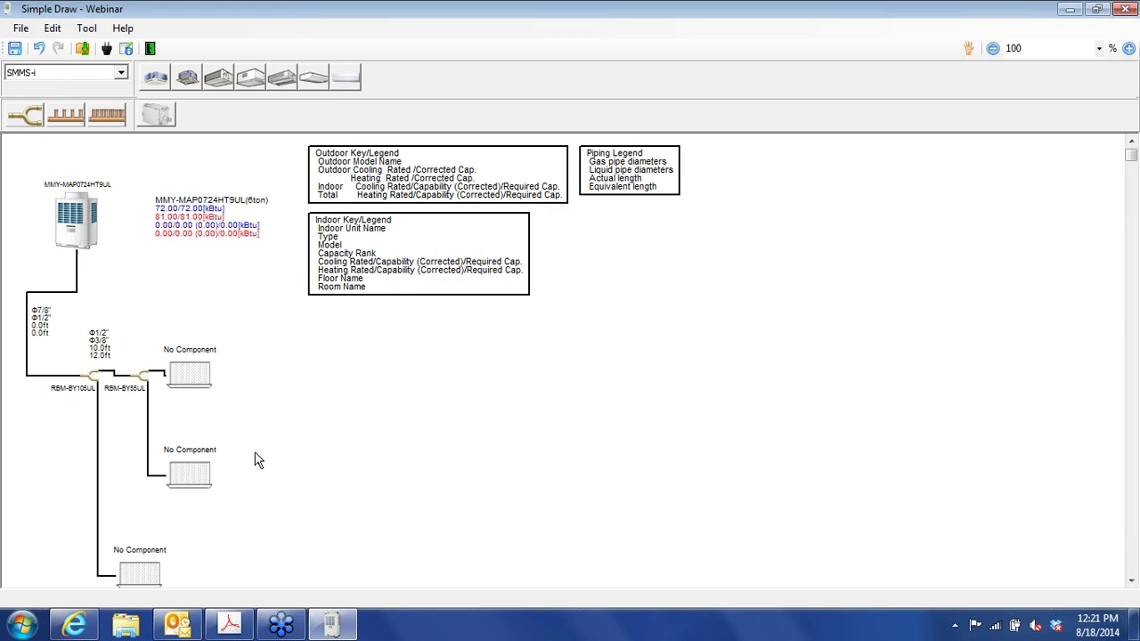
- Add another Y-shape joint at the lower empty position of the RBM-BY55UL branch, with a 10 ft actual pipe length
left_click(24, 117)
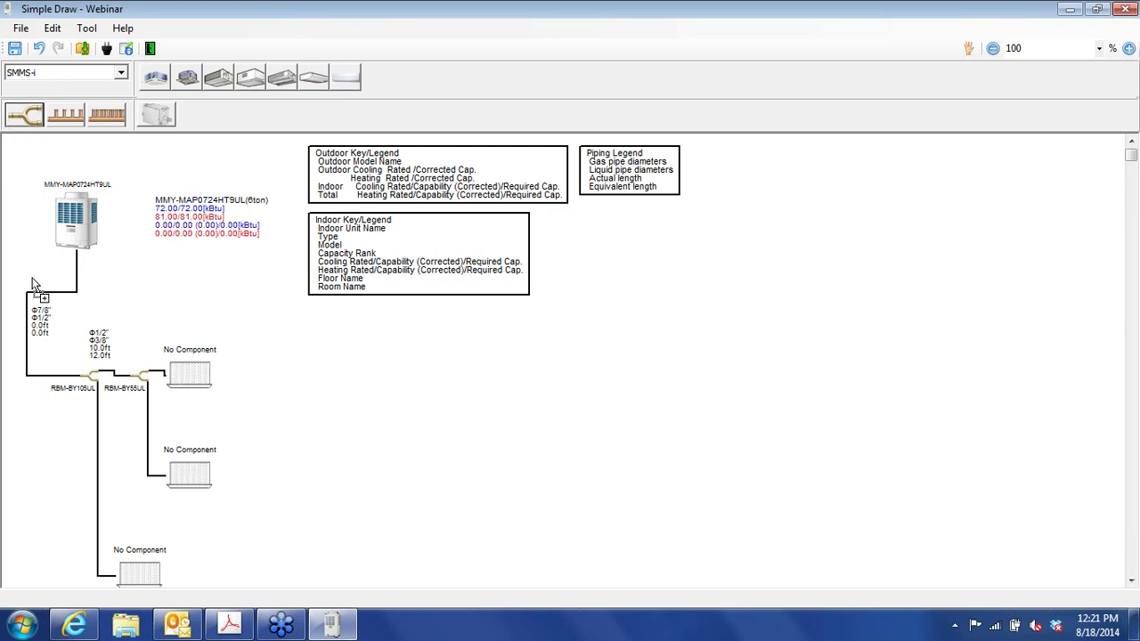
left_click(182, 468)
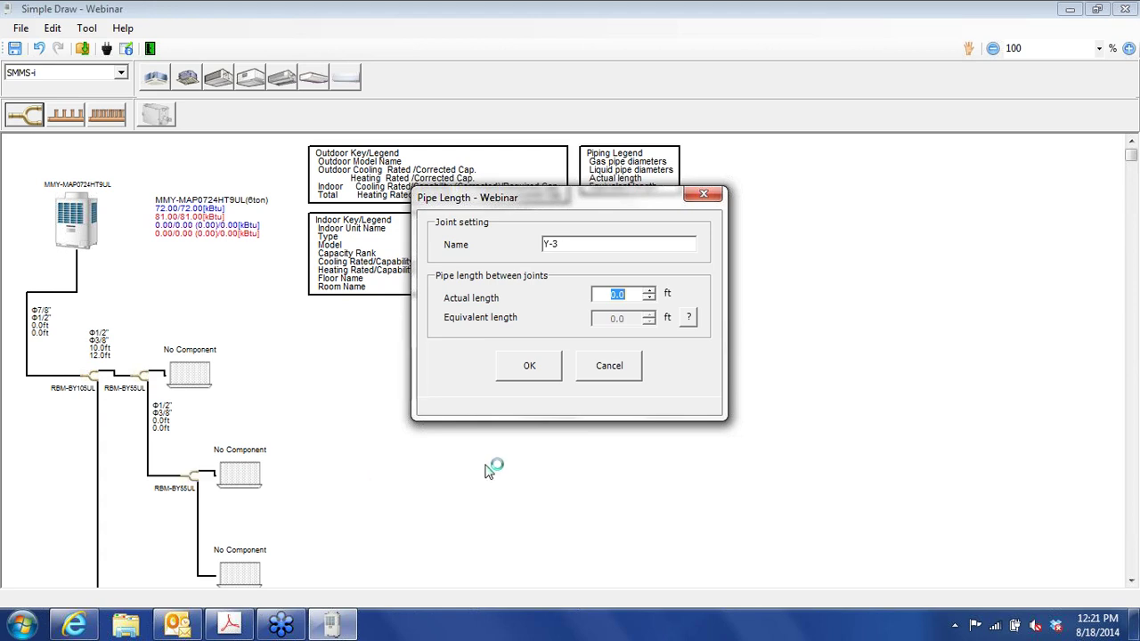
type("10")
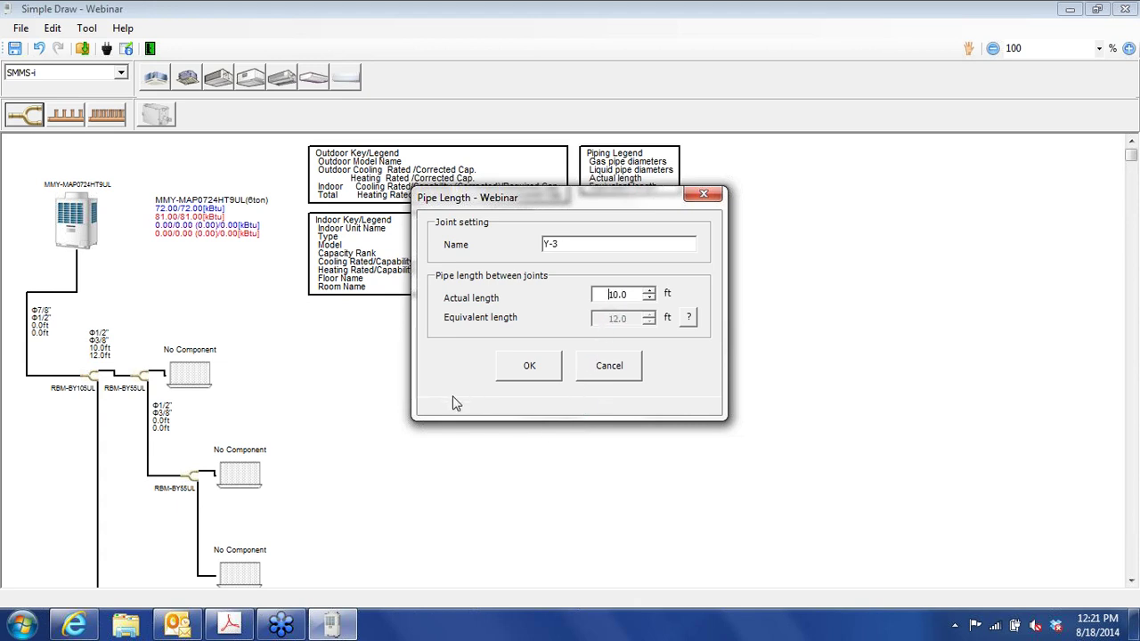
left_click(512, 374)
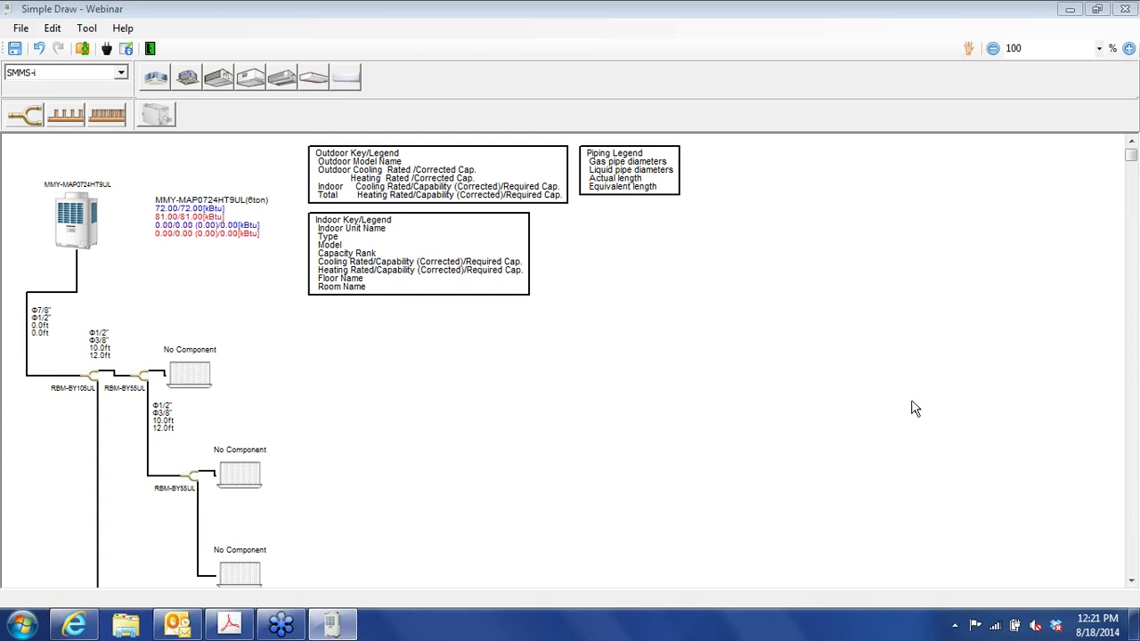
- Extend the branch with a Y-shape joint at its lowest empty indoor position, setting the actual pipe length to 10 ft
left_click(1132, 580)
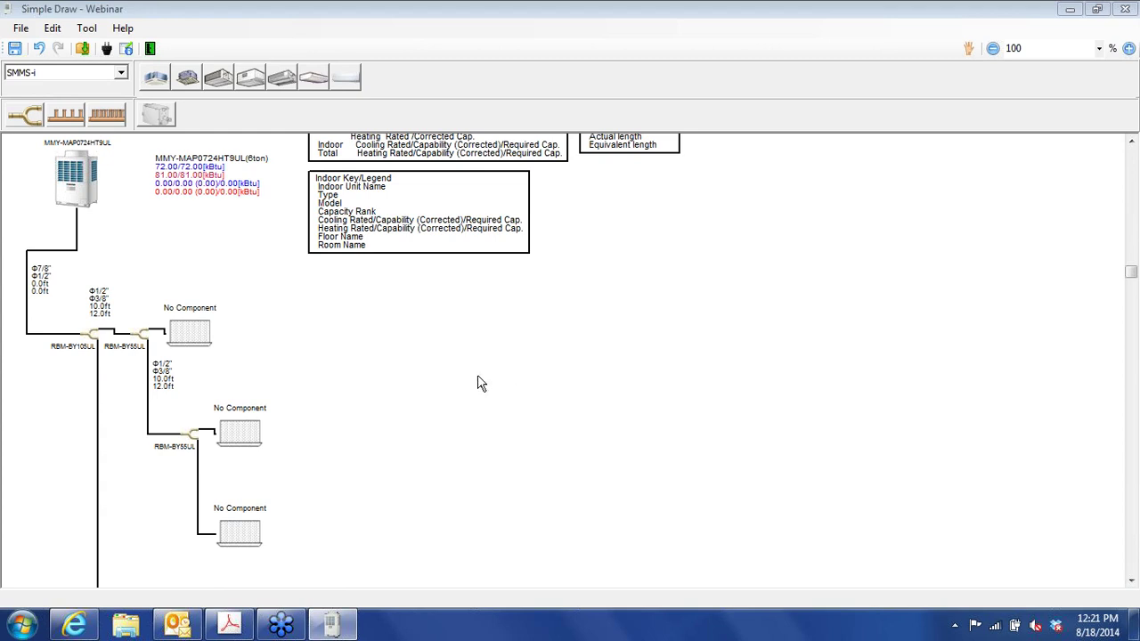
left_click(31, 114)
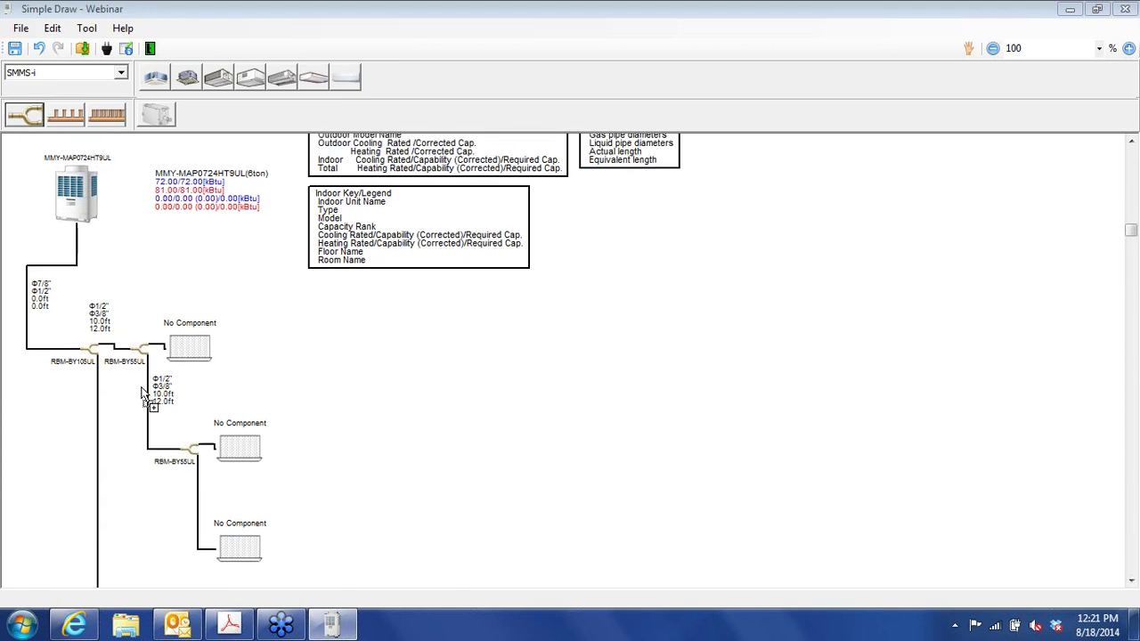
left_click(231, 536)
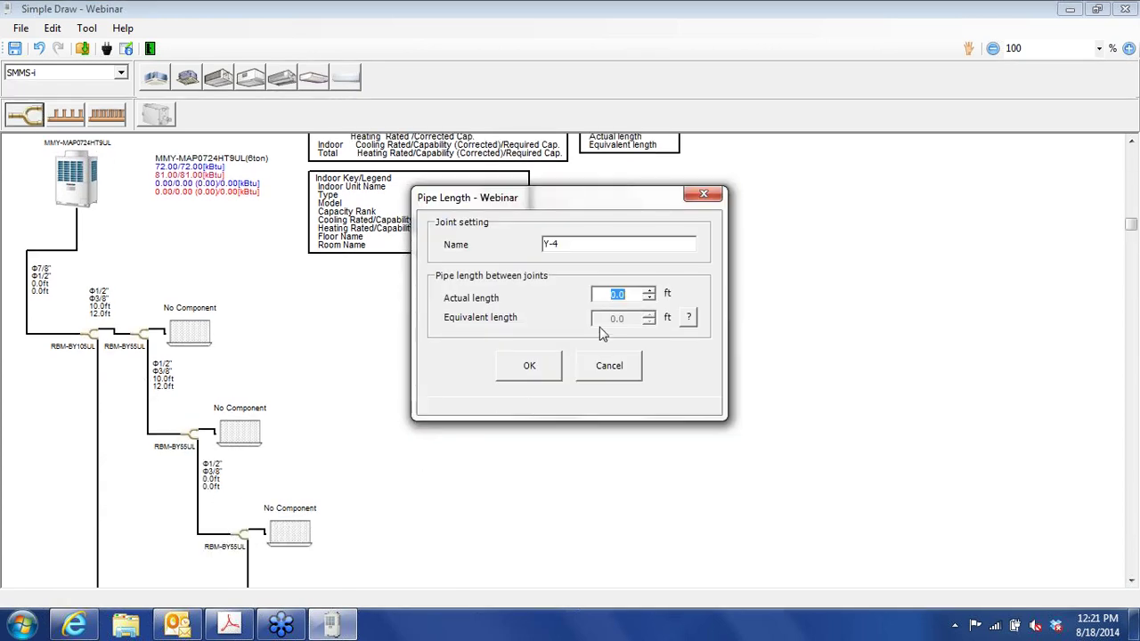
type("10")
left_click(539, 370)
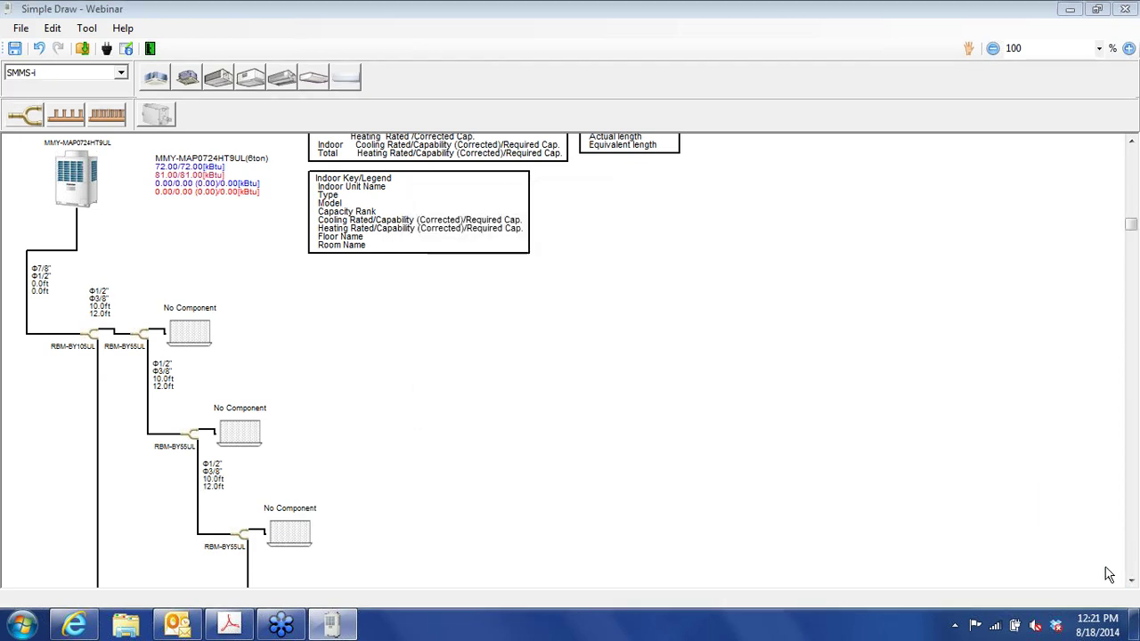
- Insert a 4-Branching Header at the empty component at the end of the long line from the first joint
left_click(1131, 581)
left_click_drag(1131, 581, 1131, 581)
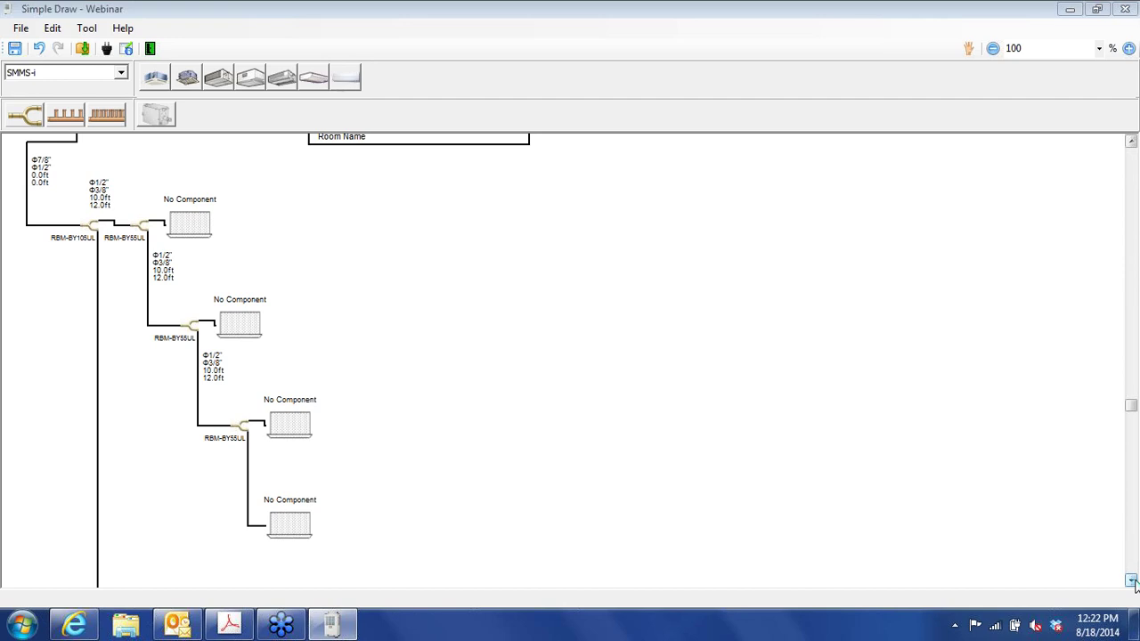
left_click_drag(1131, 581, 1131, 581)
left_click(1070, 10)
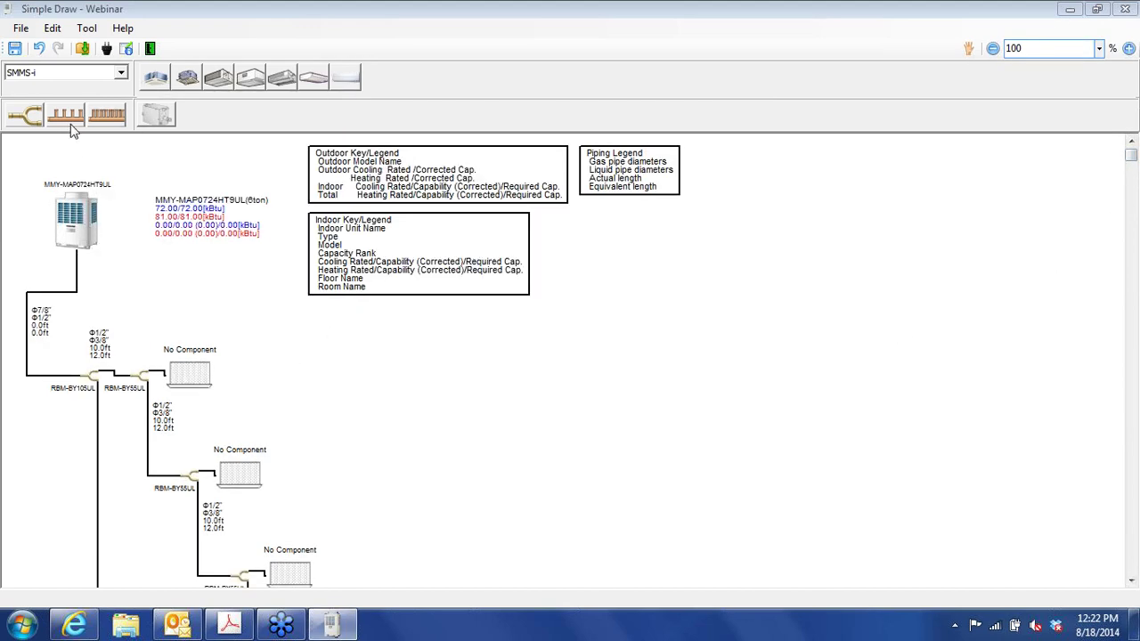
left_click(1132, 580)
left_click_drag(1133, 581, 1132, 581)
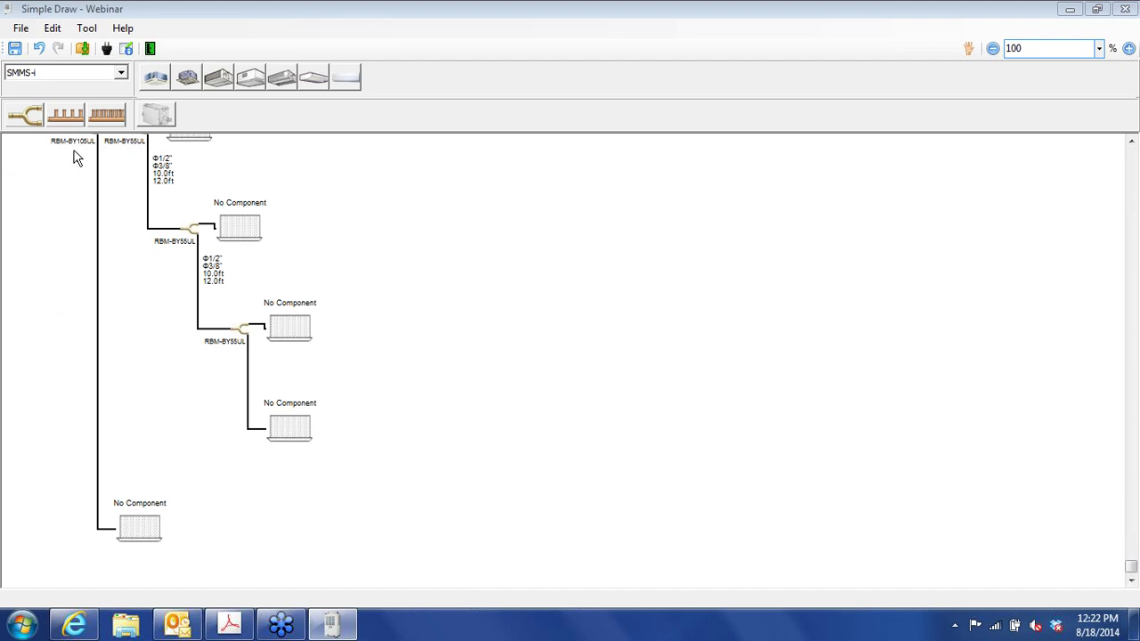
left_click(70, 122)
right_click(132, 532)
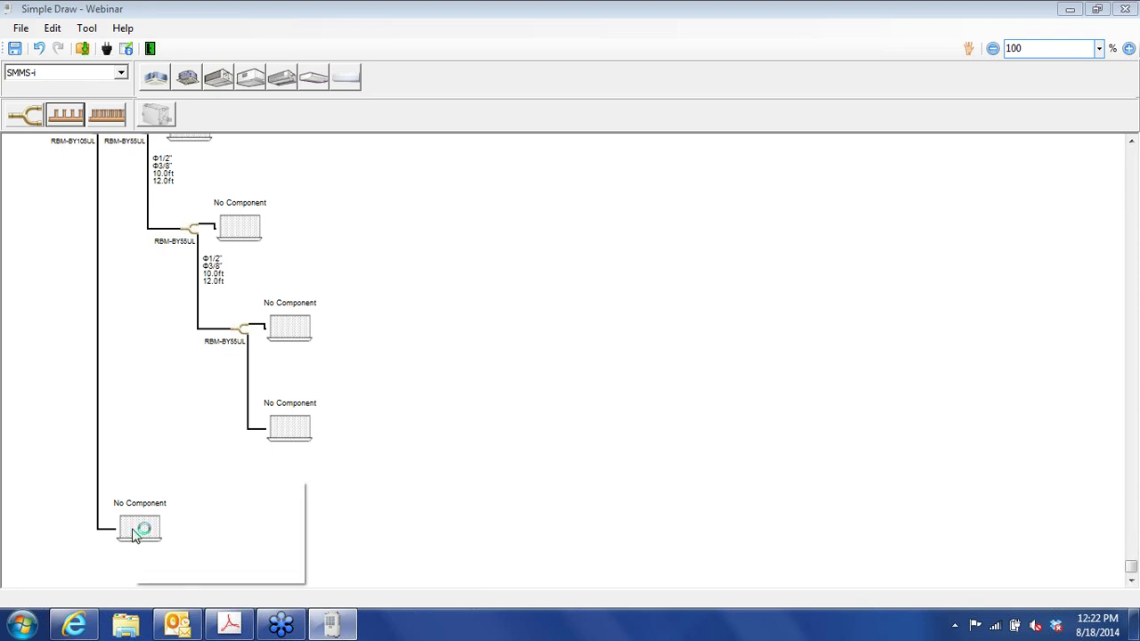
mouse_move(215, 492)
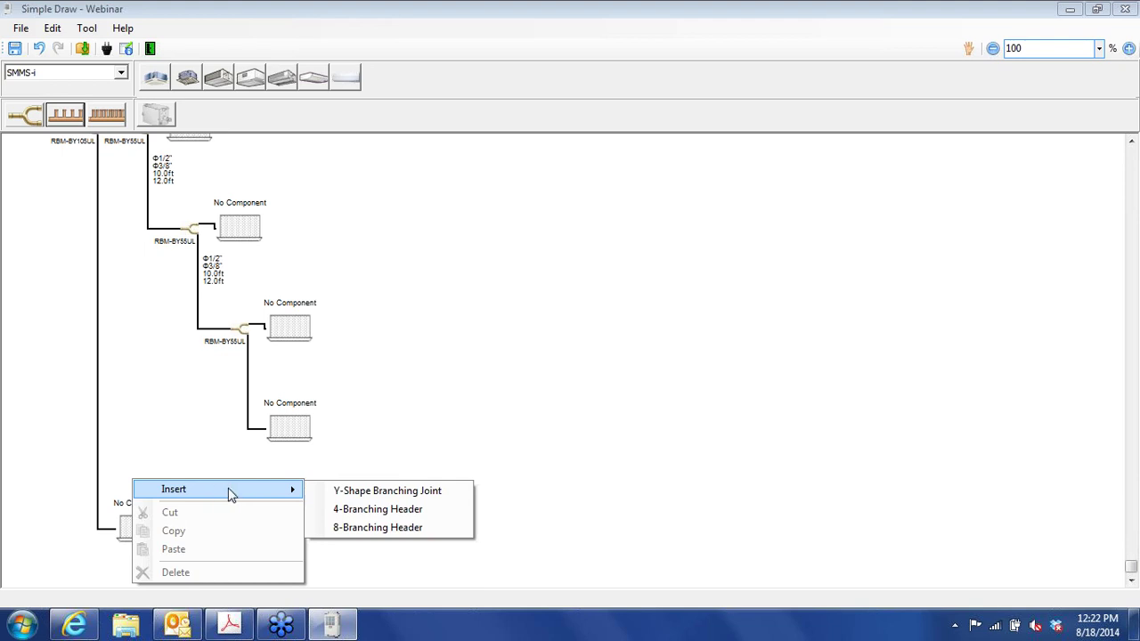
left_click(353, 511)
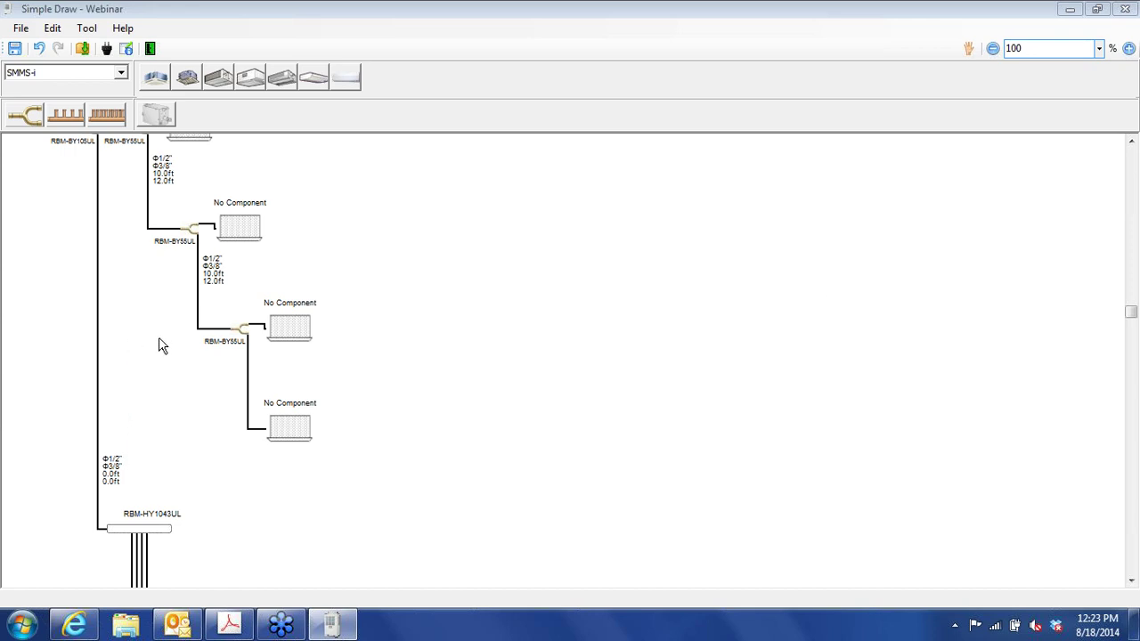
- Place a 4-way Air Discharge Cassette on the uppermost empty indoor position and arrange its Indoor Unit Data window for editing
left_click(1131, 182)
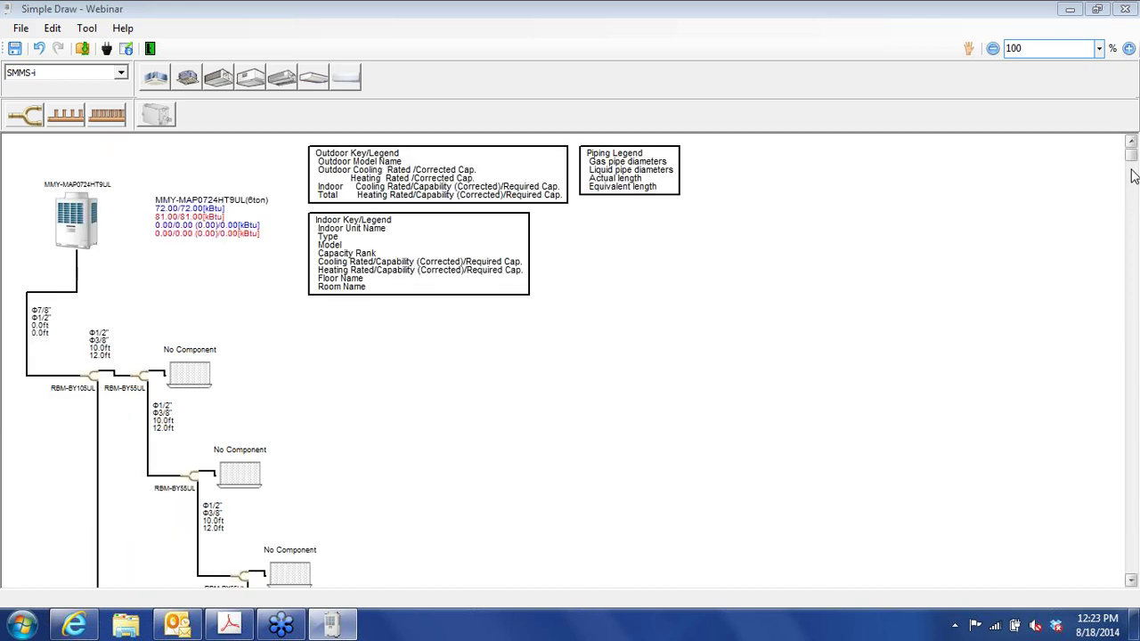
left_click(1132, 581)
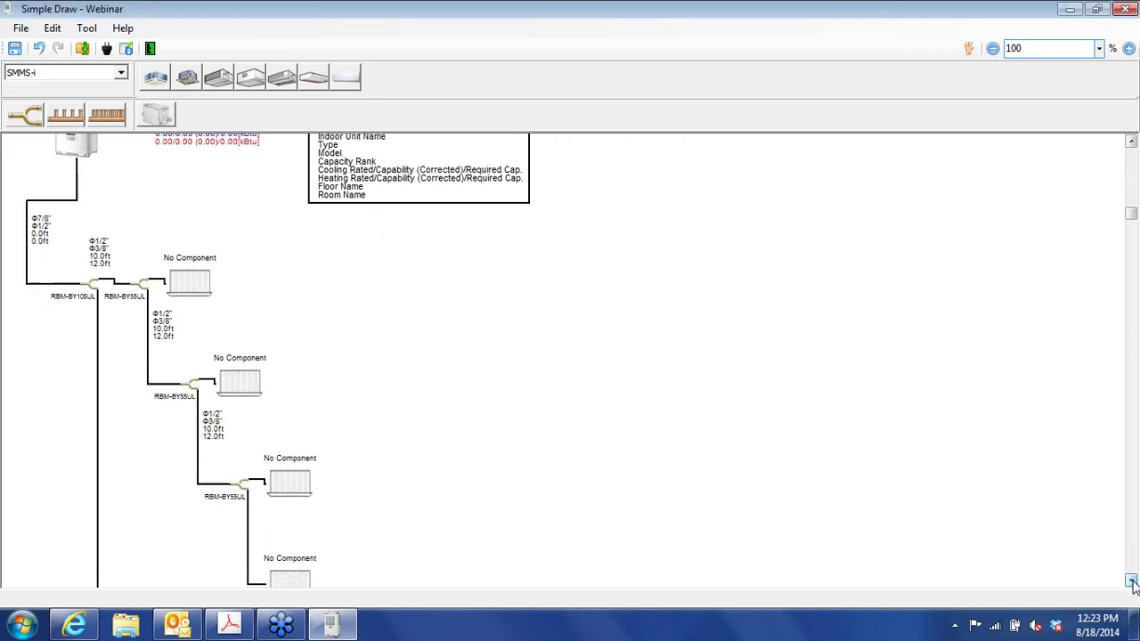
left_click(1132, 581)
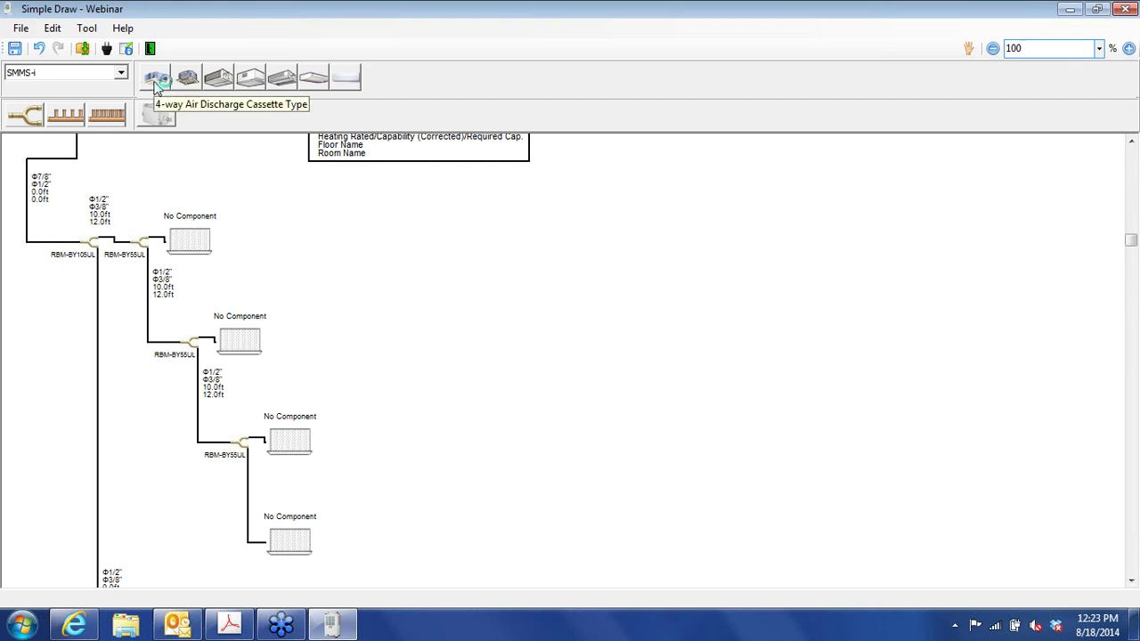
left_click_drag(156, 85, 197, 237)
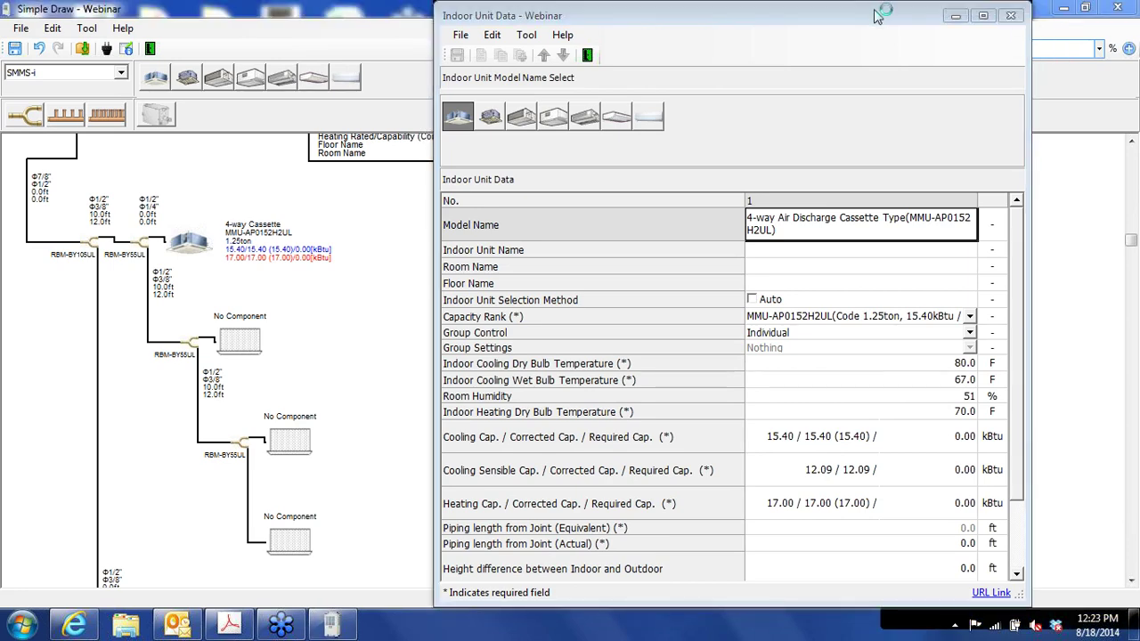
left_click_drag(868, 20, 714, 7)
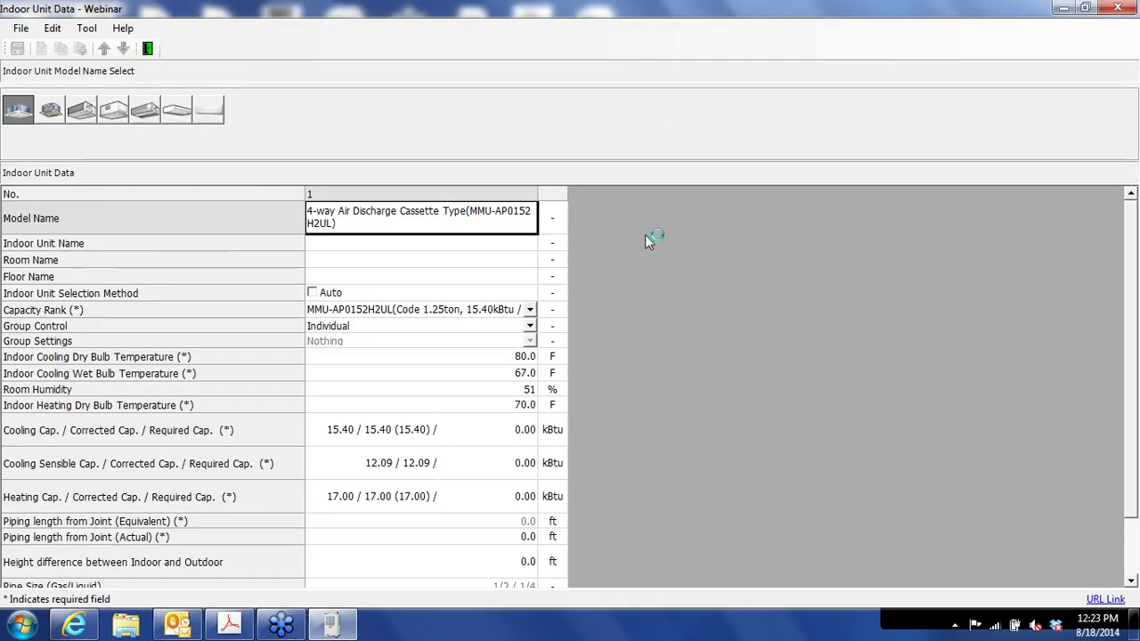
left_click(1089, 8)
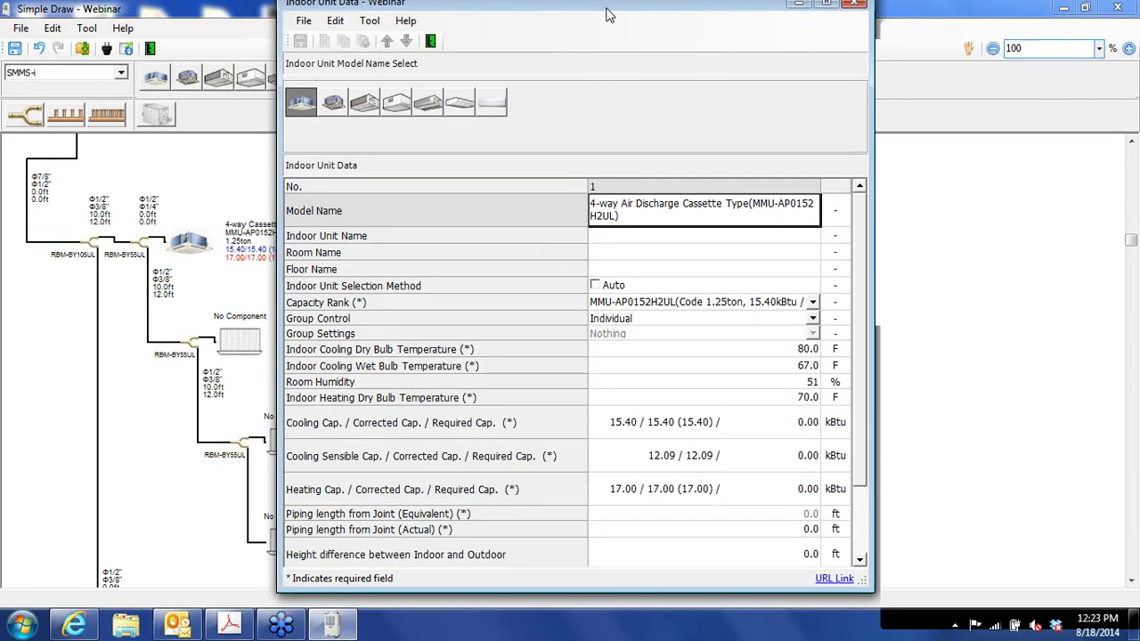
left_click_drag(607, 10, 604, 27)
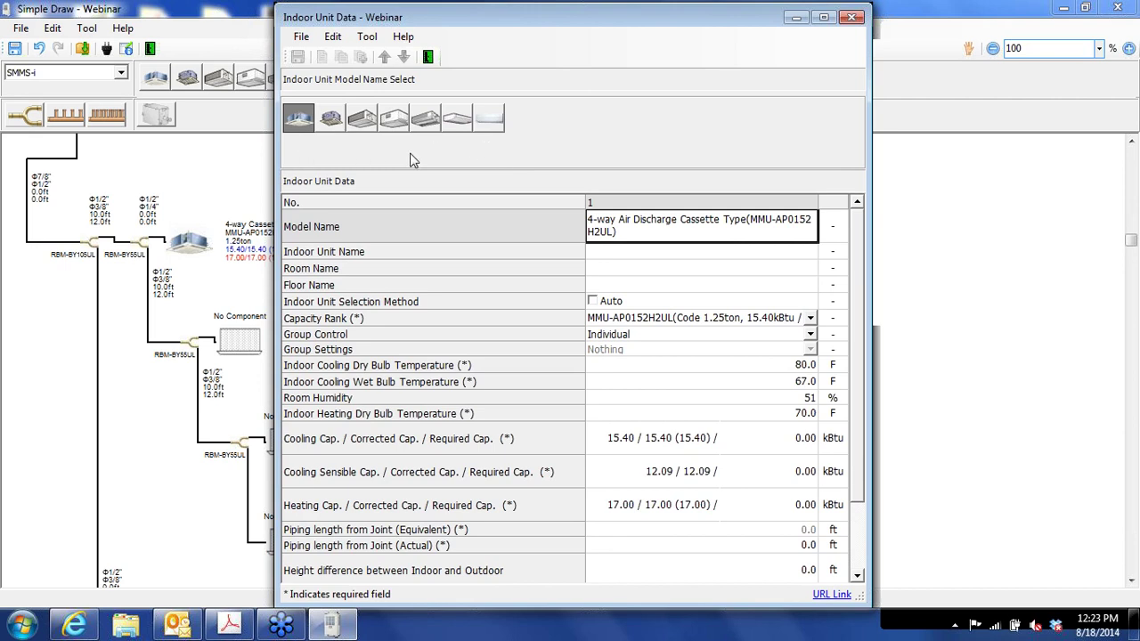
- Name the indoor unit FC-1, set its capacity rank to MMU-AP0242H2UL (2.00 ton), and keep group control on Individual
left_click(660, 253)
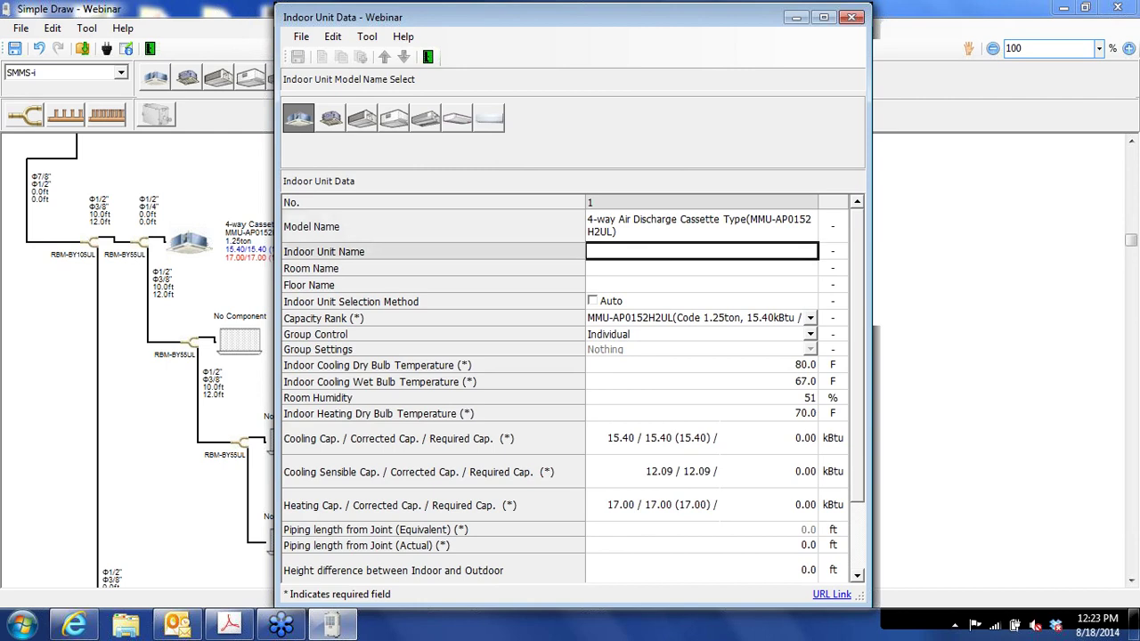
type("FC-1")
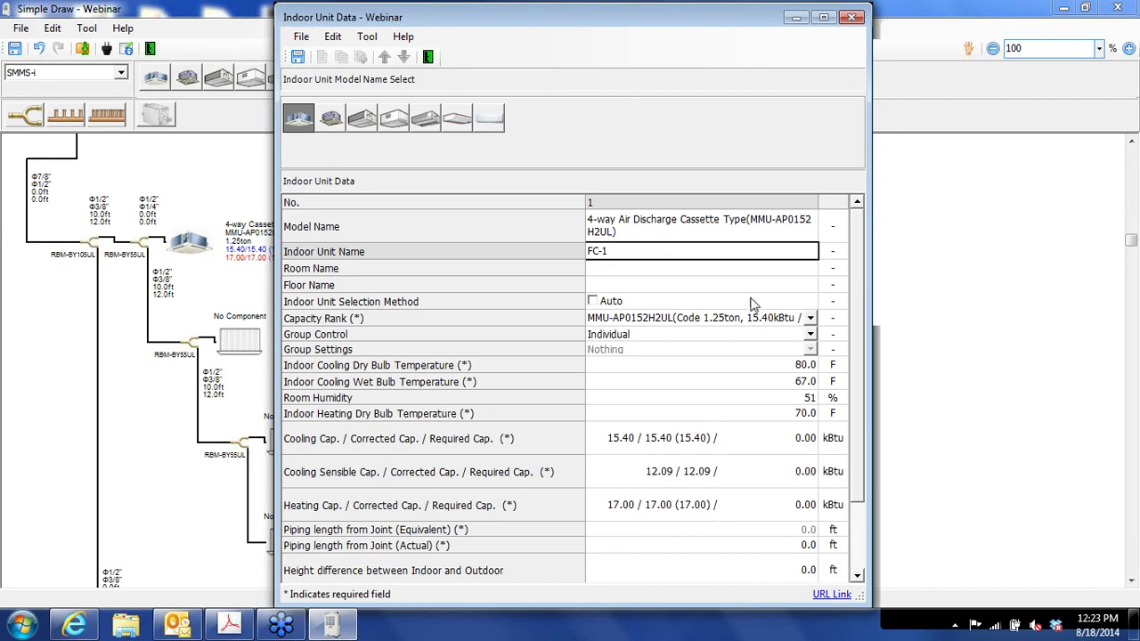
left_click(811, 319)
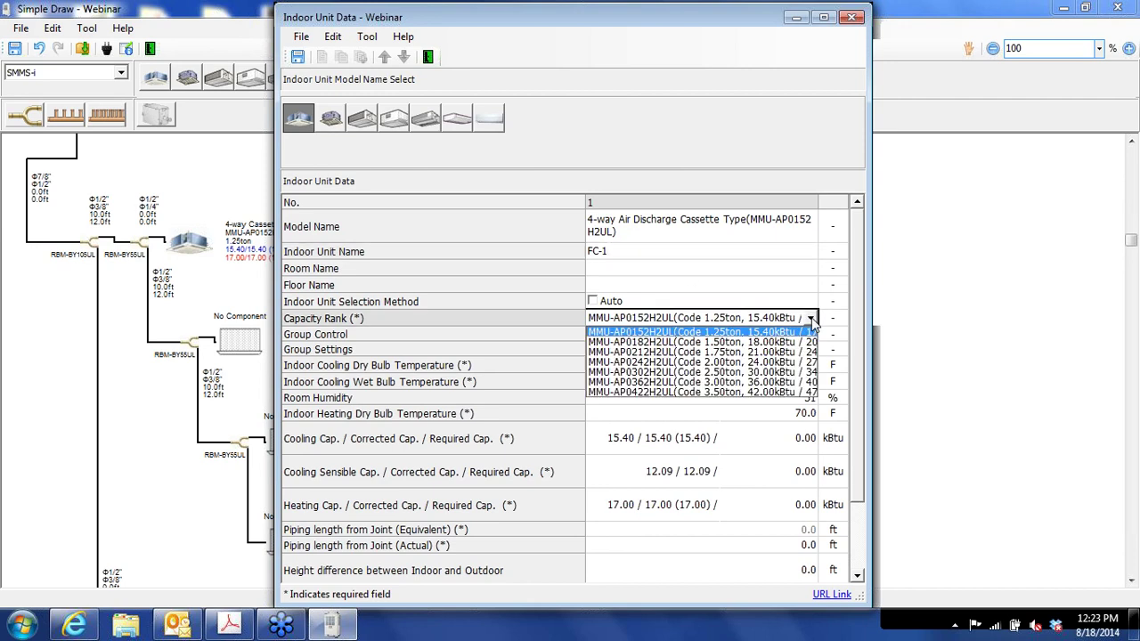
left_click(746, 363)
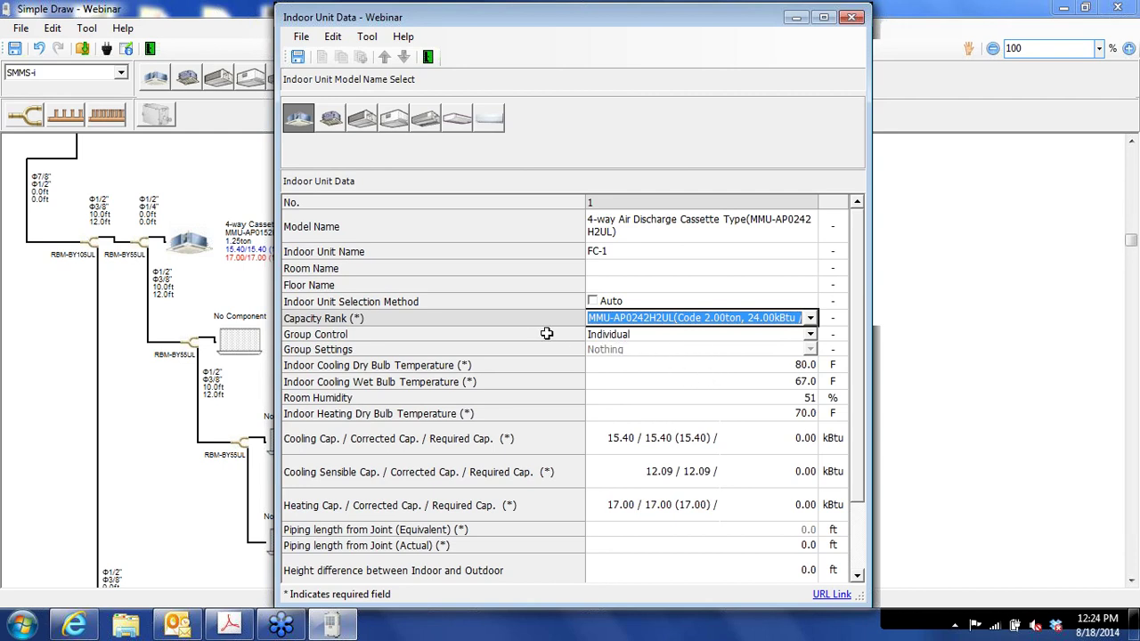
left_click(811, 336)
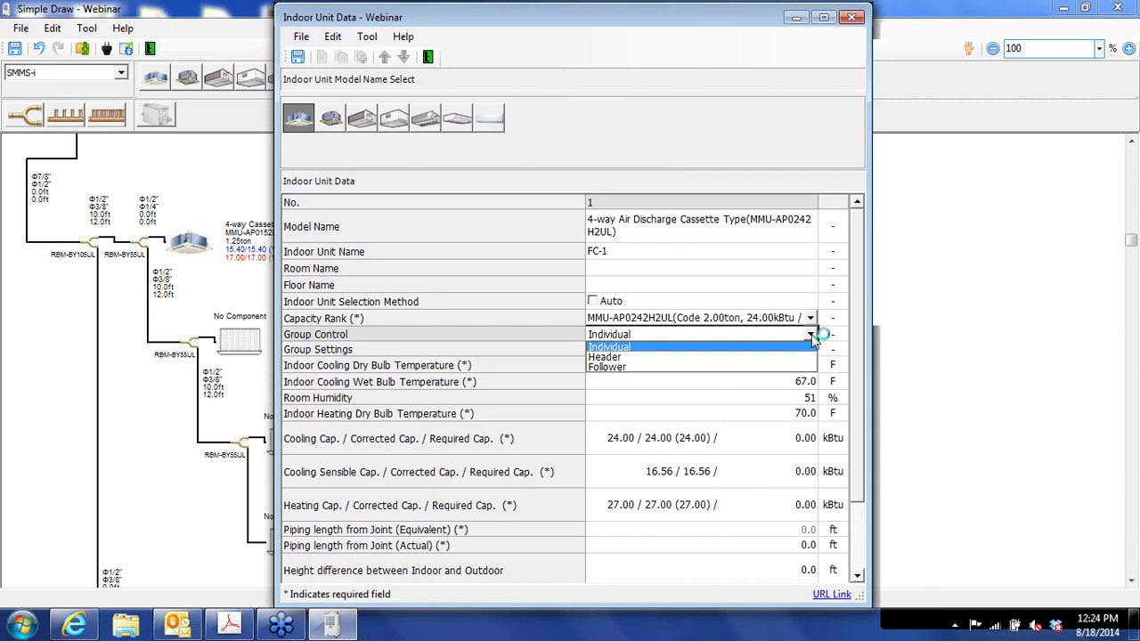
left_click(812, 339)
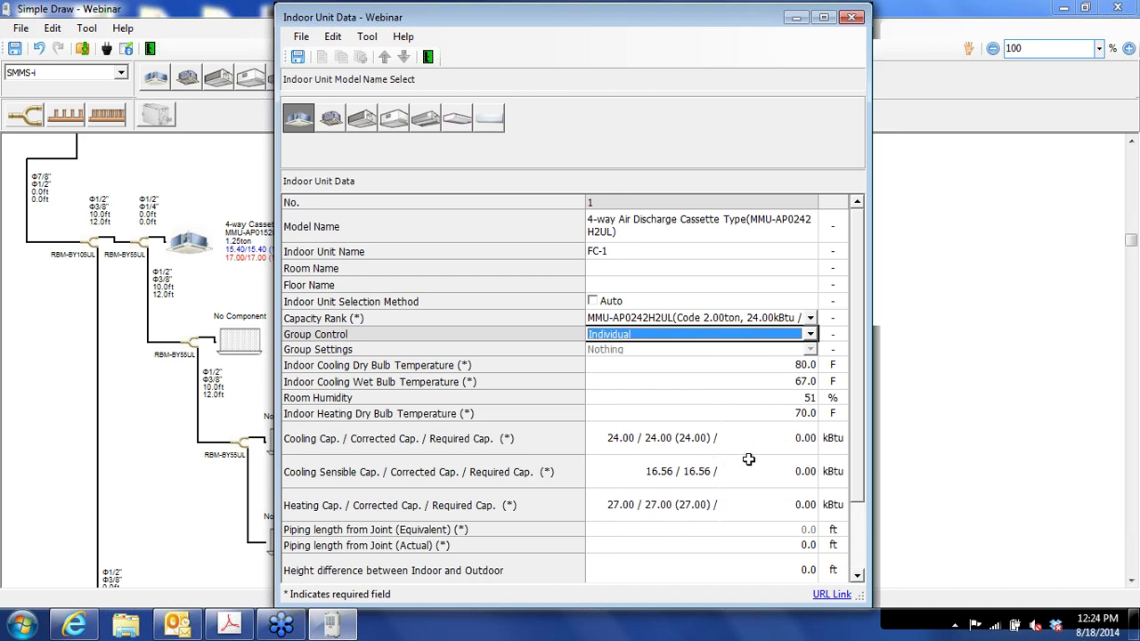
- Set FC-1's required capacities to 22 kBtu cooling, 15 kBtu sensible cooling and 20 kBtu heating
left_click(805, 439)
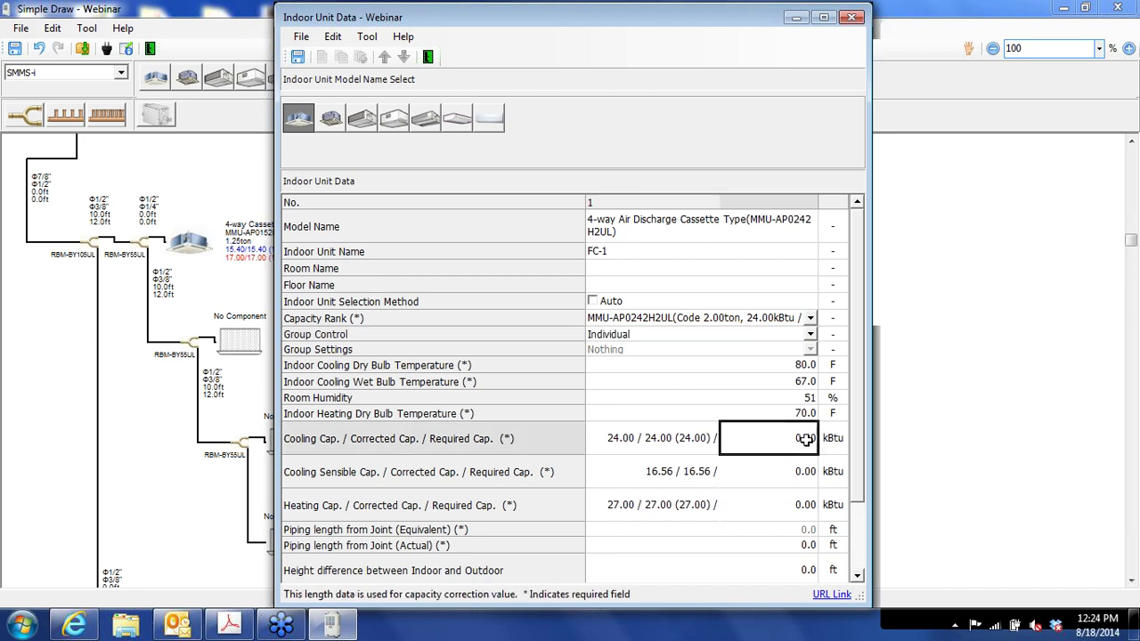
type("22")
key("Return")
key("Down")
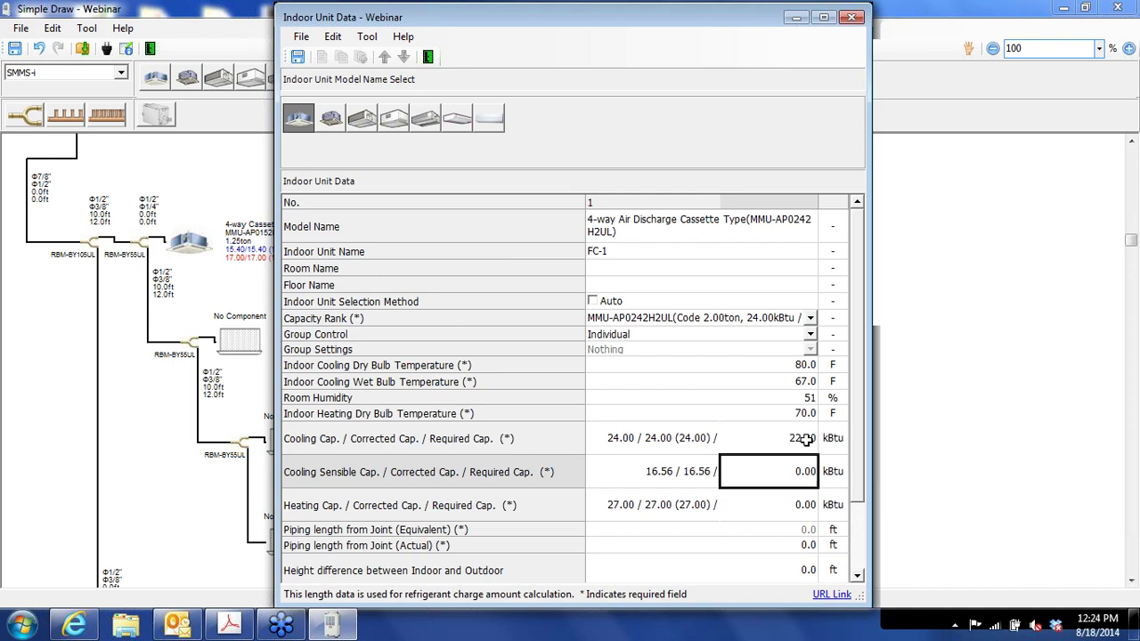
type("15.00")
key("Return")
left_click(805, 507)
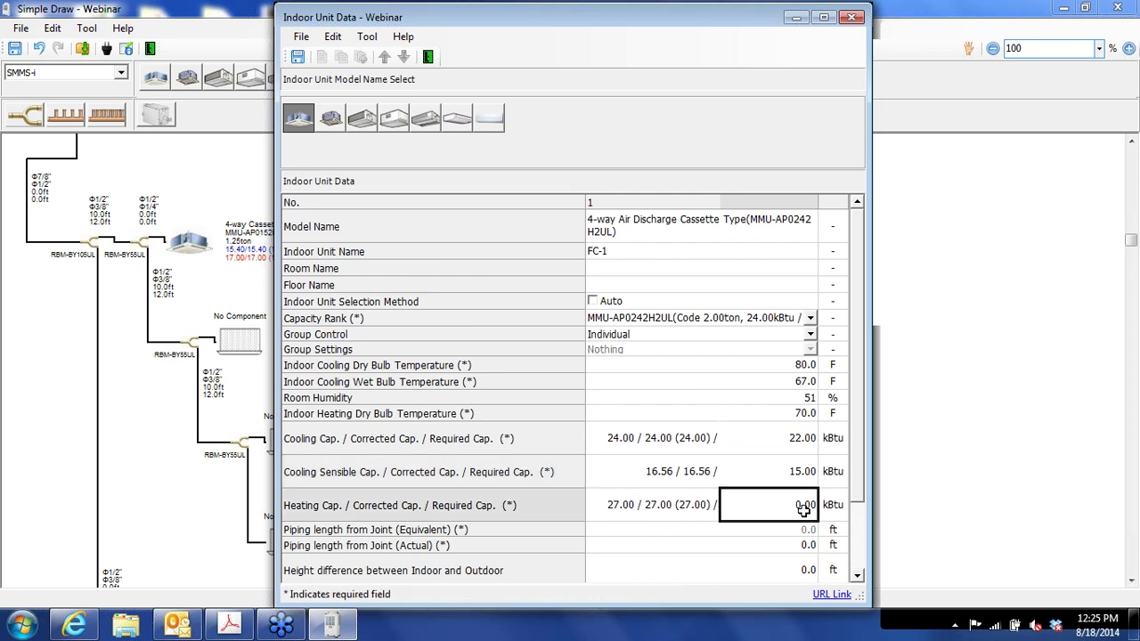
type("20")
- Set FC-1's actual piping length from the joint to 10 ft
left_click(807, 546)
type("10")
key("Return")
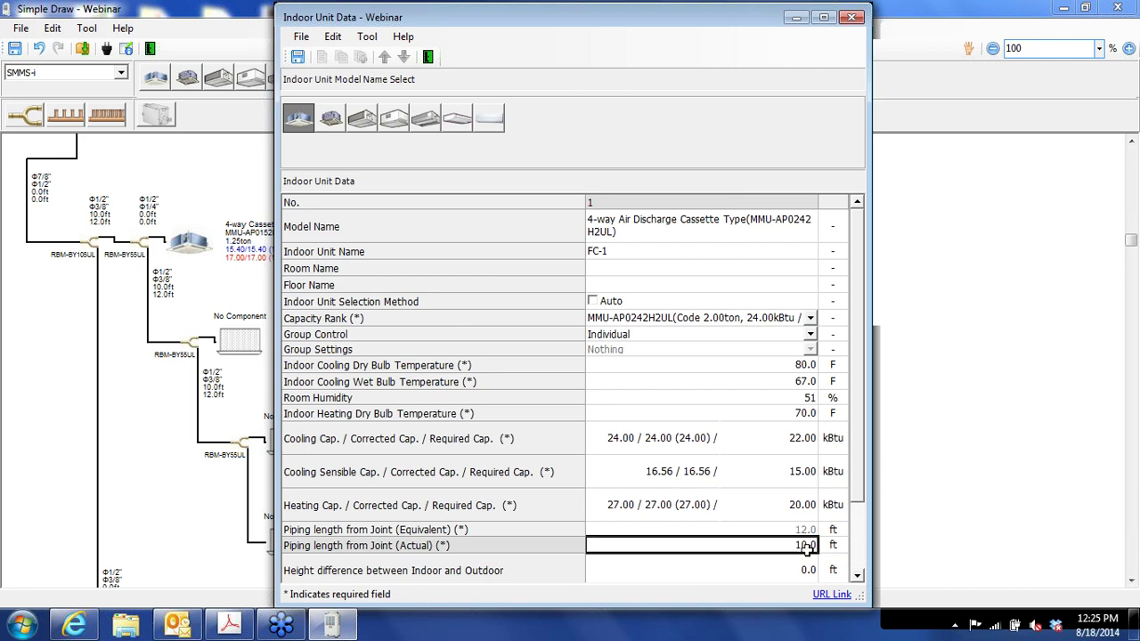
- Keep remote controller RBC-AMS41UL, High fan speed and ceiling panel RBC-U31PG(W)-UL for FC-1, and save and close its data
left_click(857, 577)
left_click(857, 577)
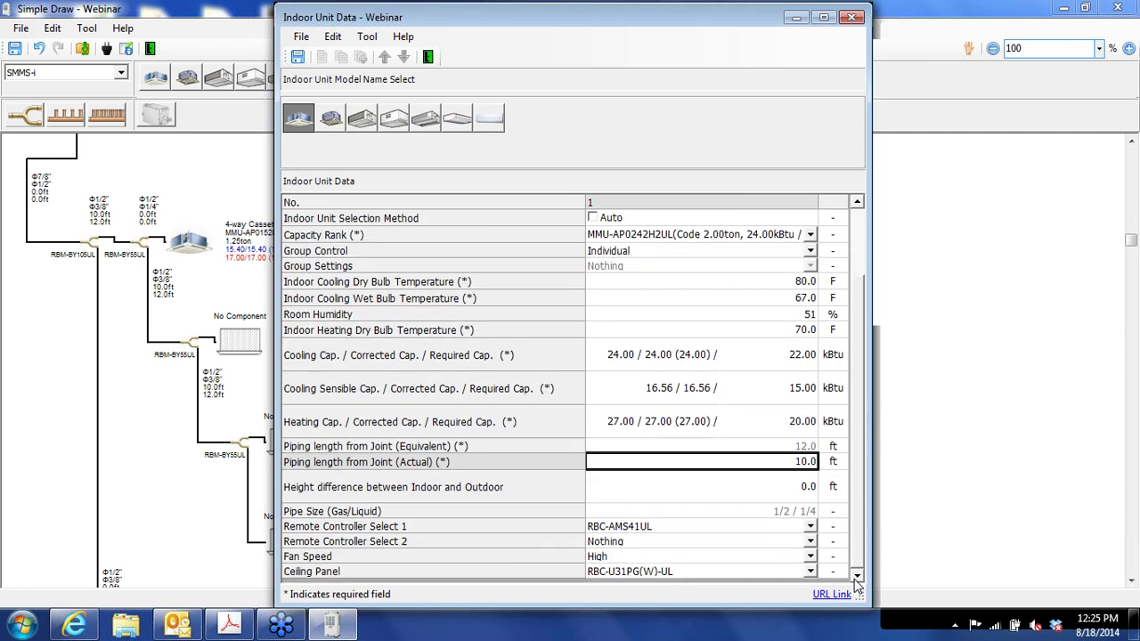
left_click(810, 528)
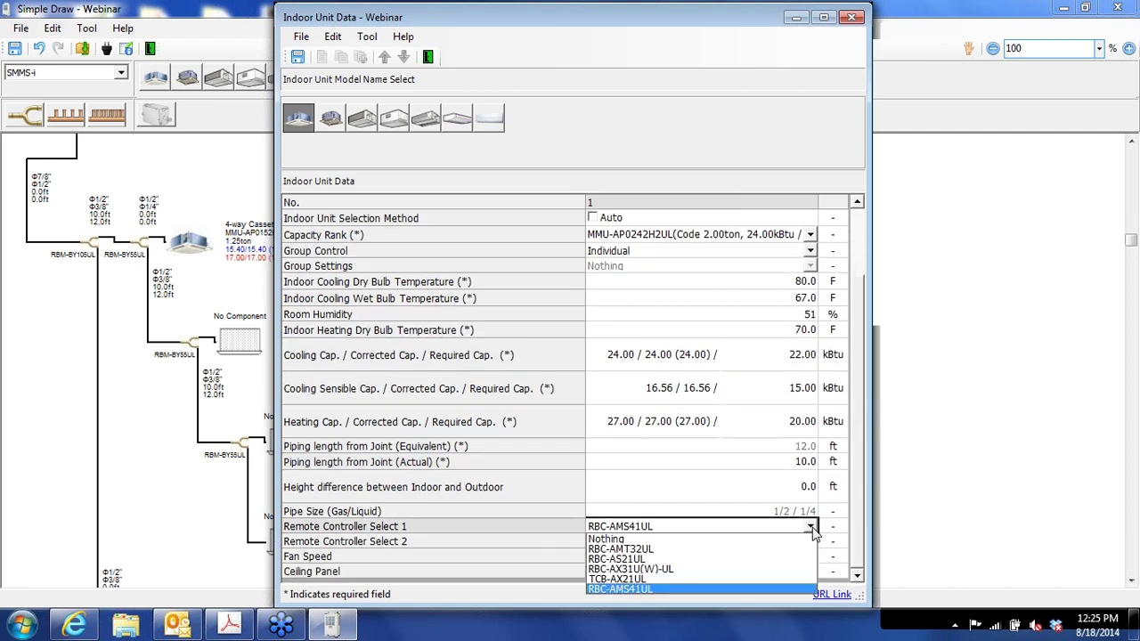
left_click(813, 529)
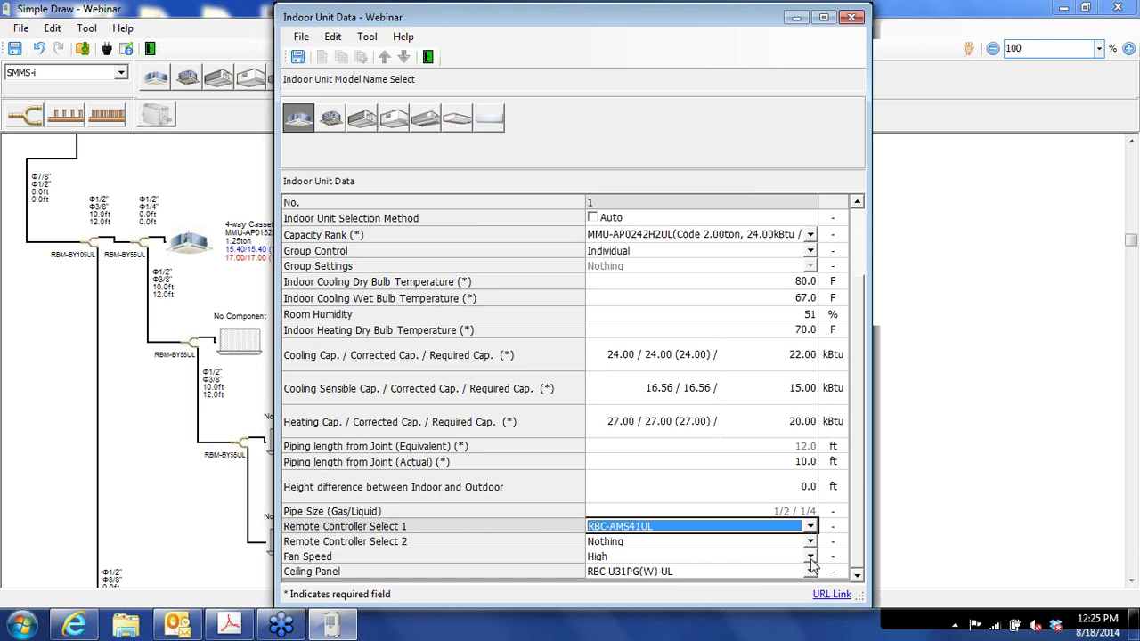
left_click(812, 557)
left_click(811, 565)
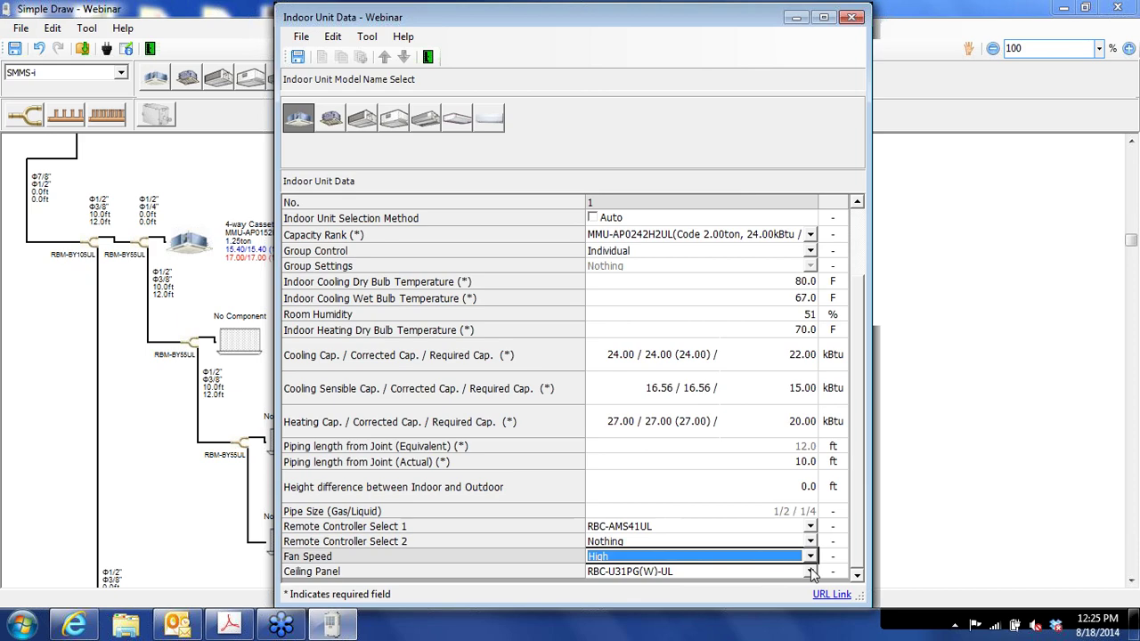
left_click(811, 572)
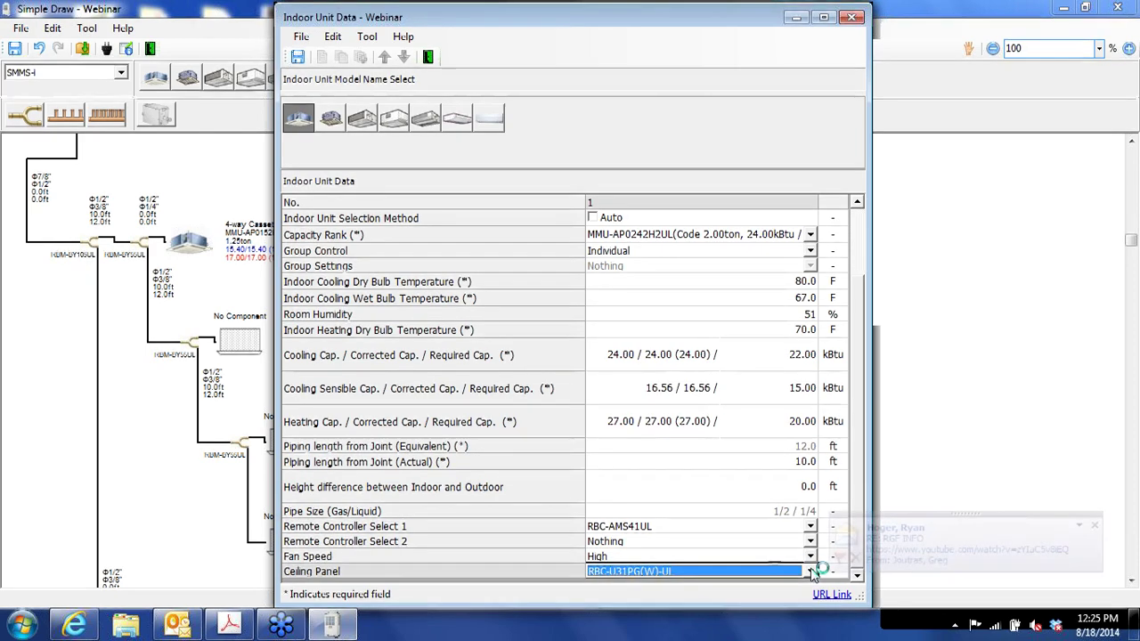
left_click(860, 220)
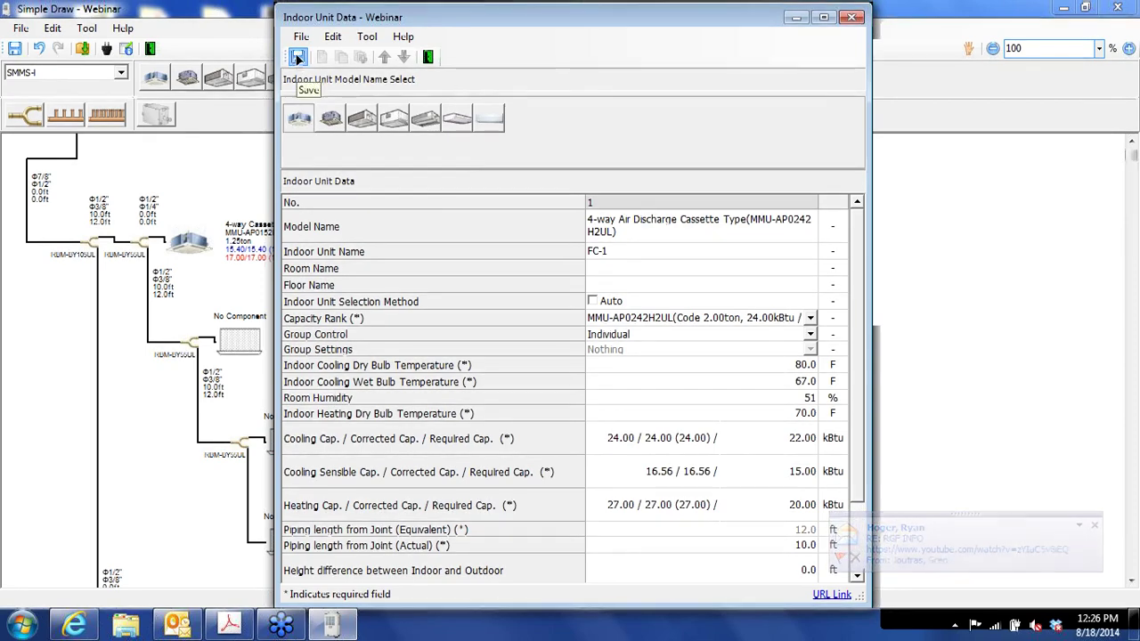
left_click(426, 55)
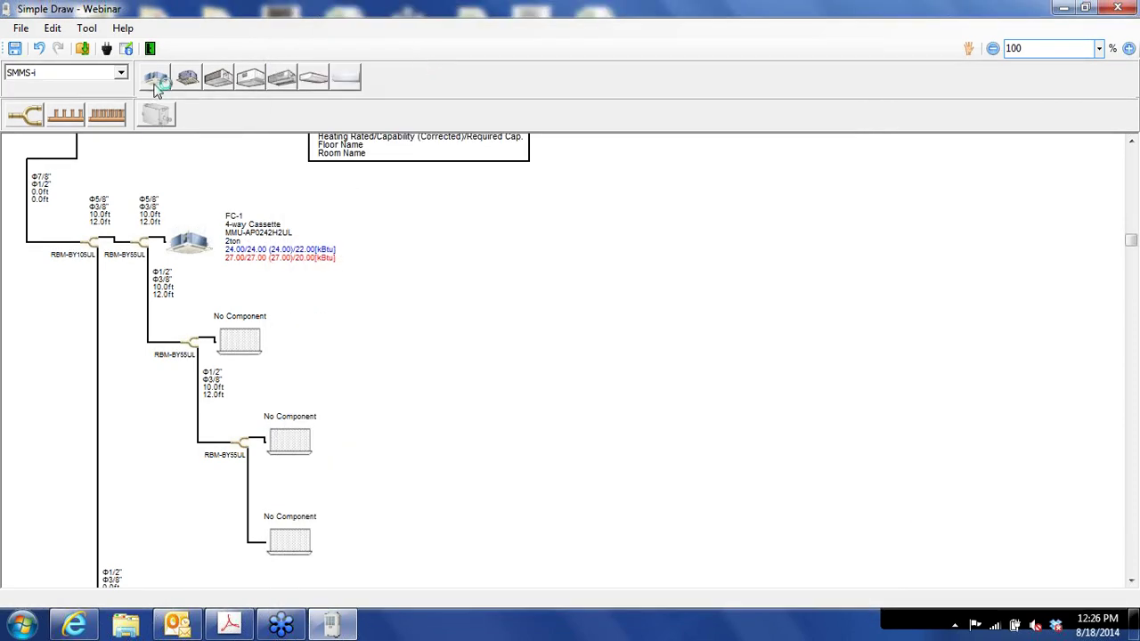
- Add a 4-way Air Discharge Cassette named FC-2 on the empty position below FC-1, with capacity rank MMU-AP0242H2UL (2.00 ton)
left_click_drag(156, 84, 250, 341)
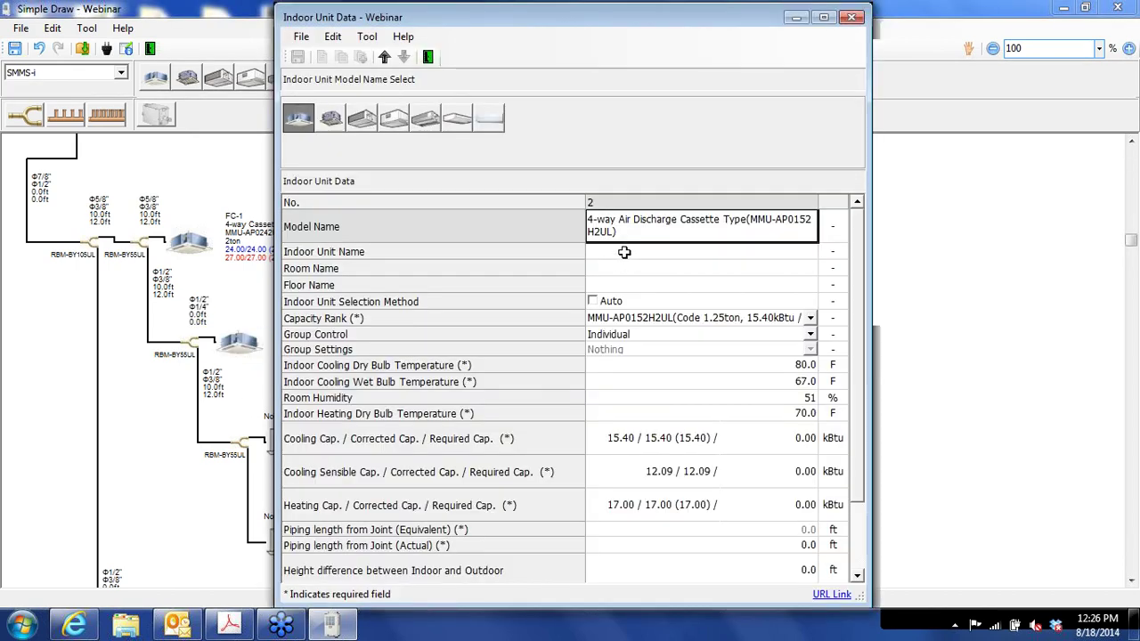
left_click(625, 252)
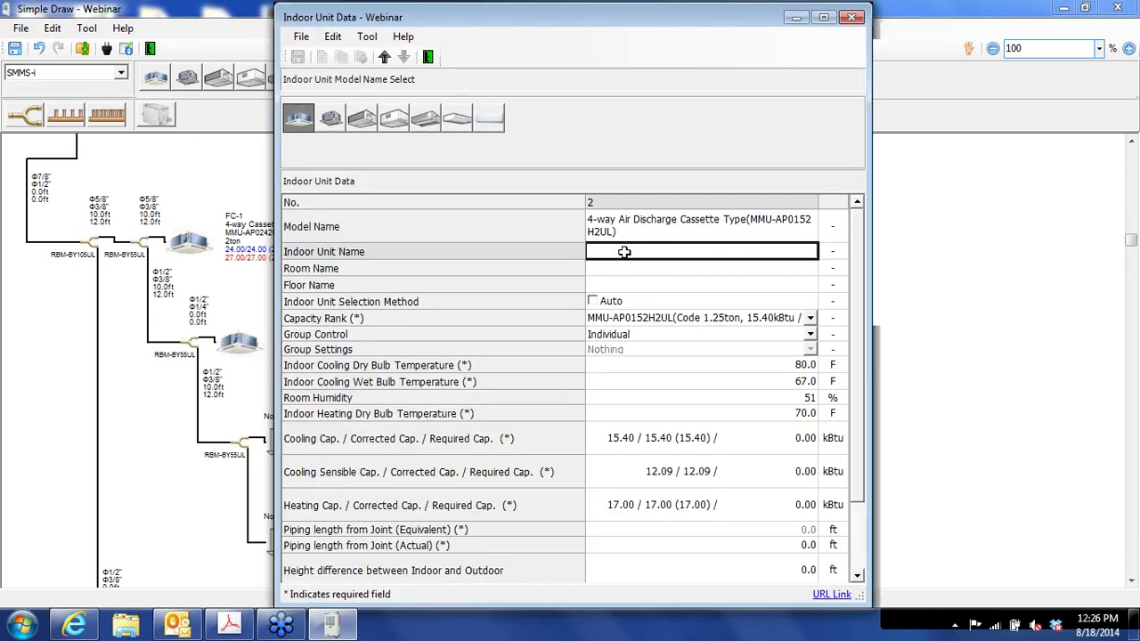
type("FC")
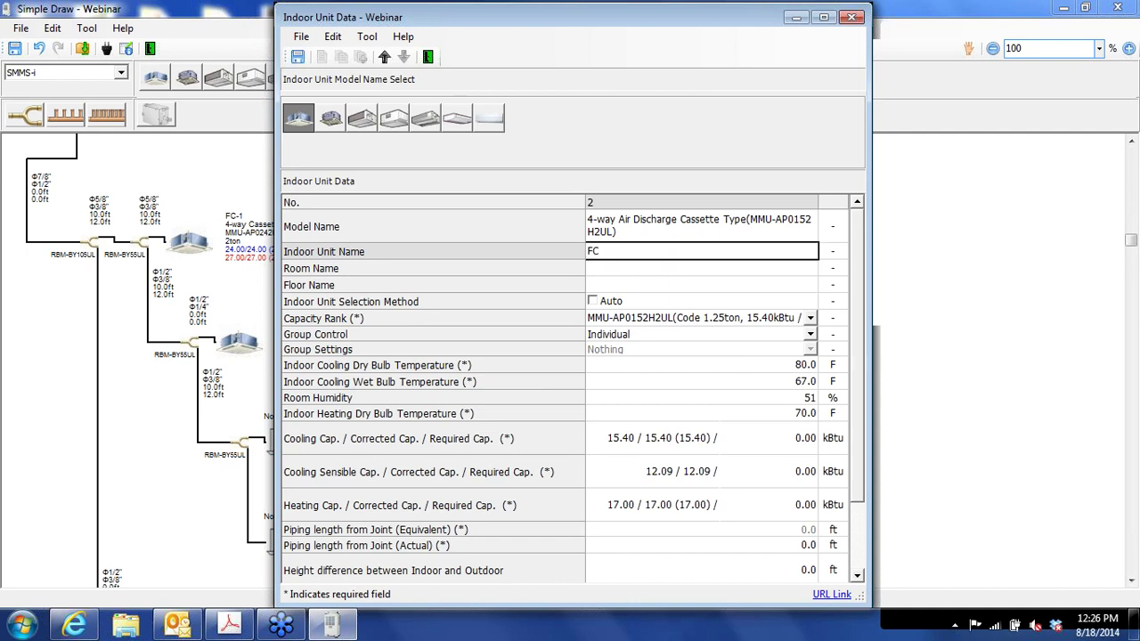
type("-2")
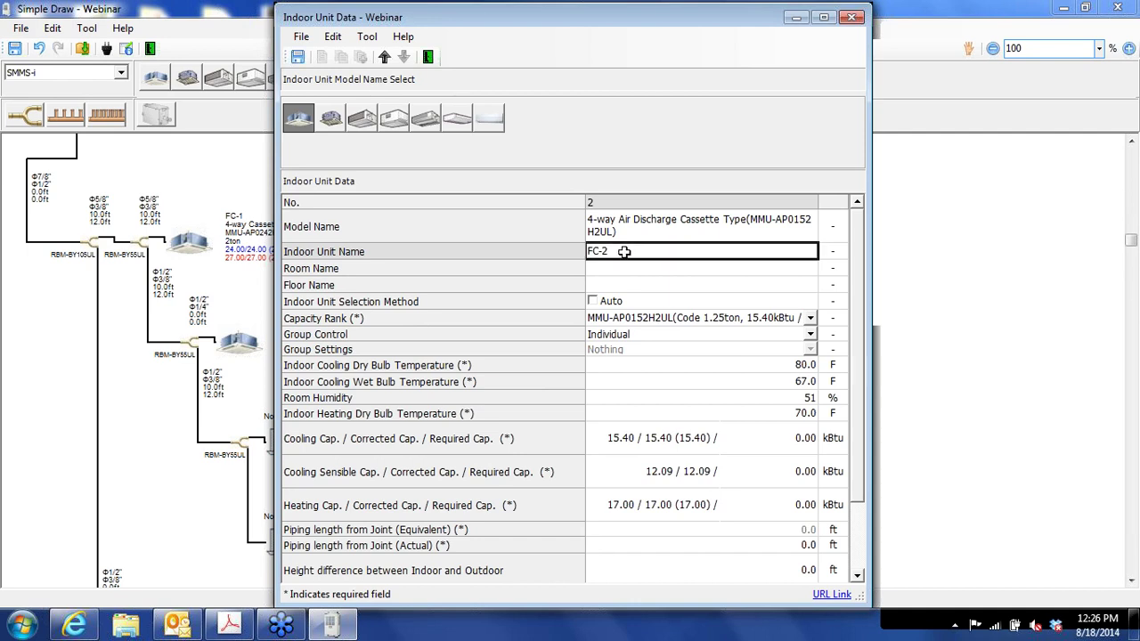
left_click(811, 318)
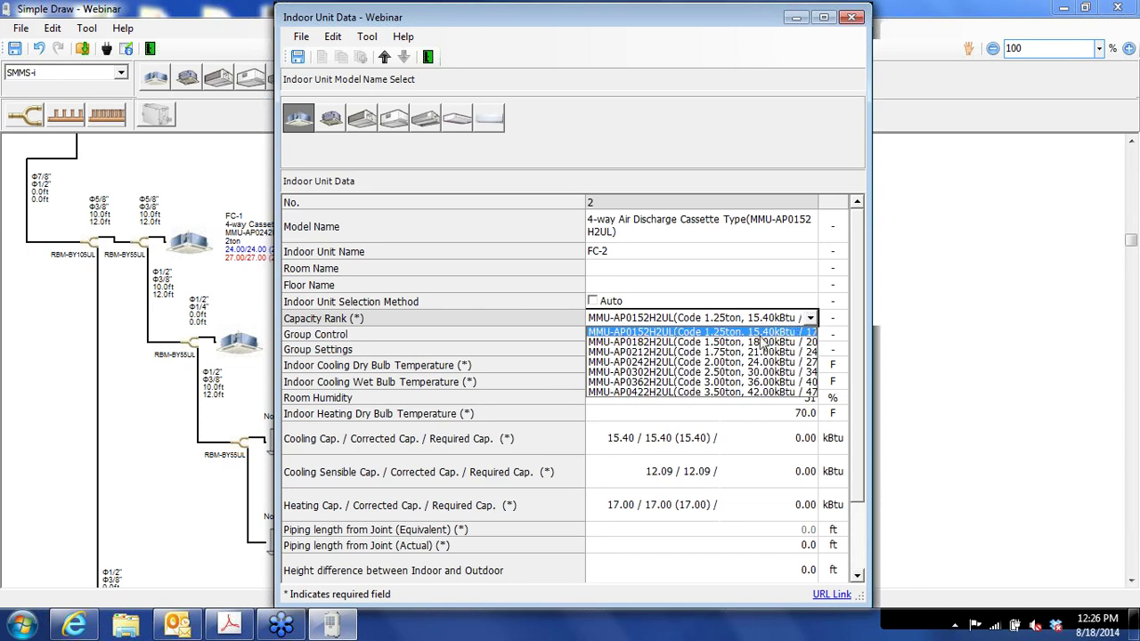
left_click(732, 363)
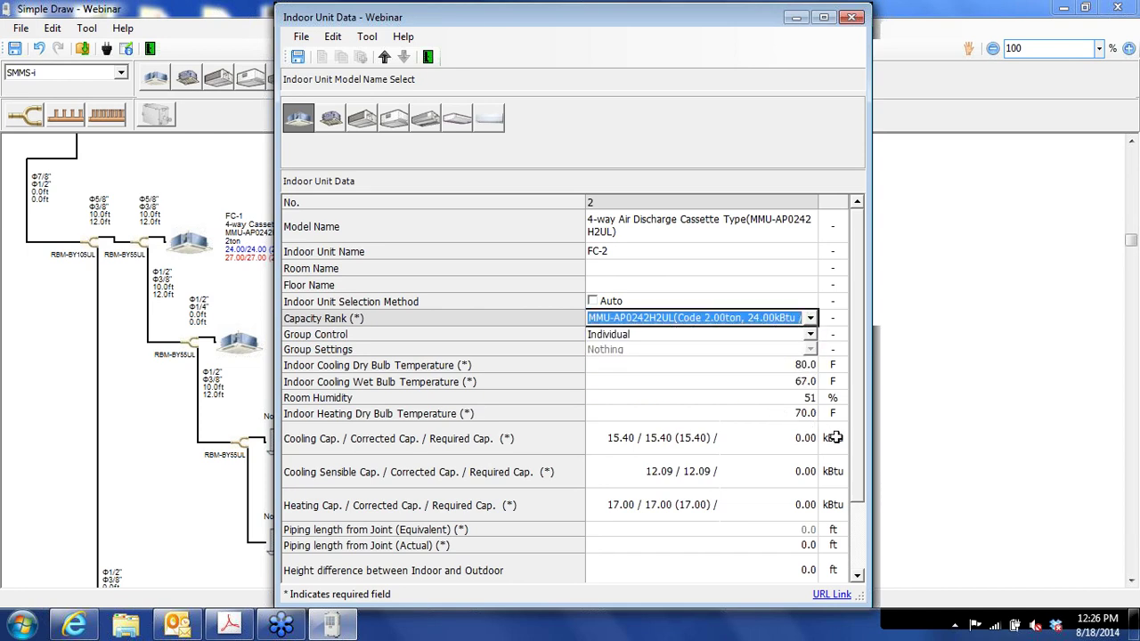
- Set FC-2's required capacities to 22 kBtu cooling, 15 kBtu sensible cooling and 20 kBtu heating
left_click(802, 438)
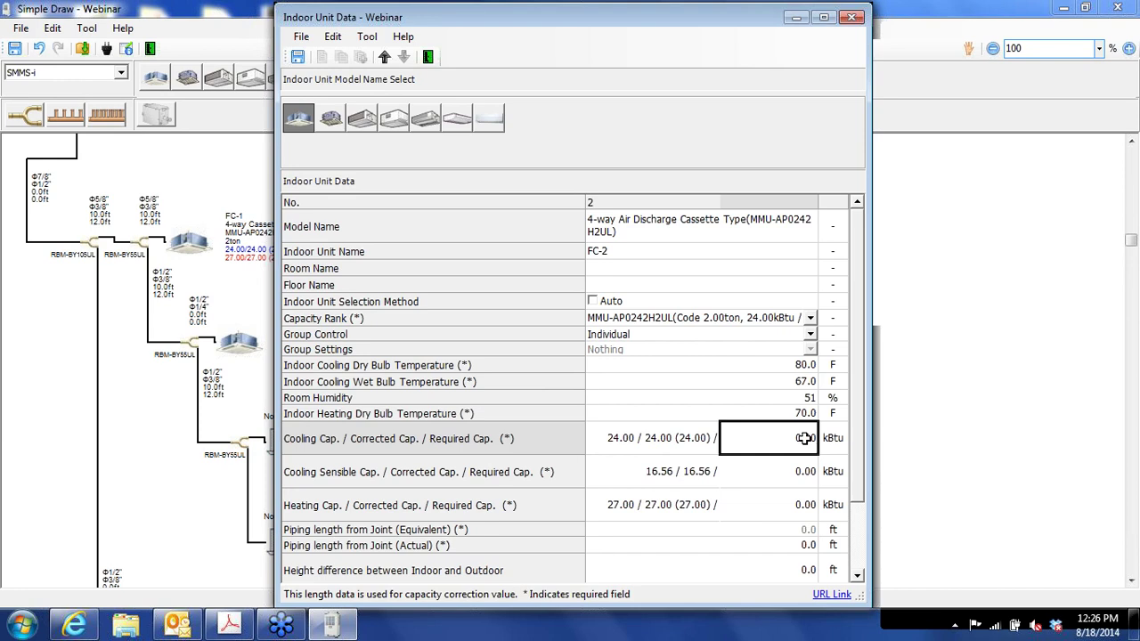
type("22.00")
key("Return")
type("15.00")
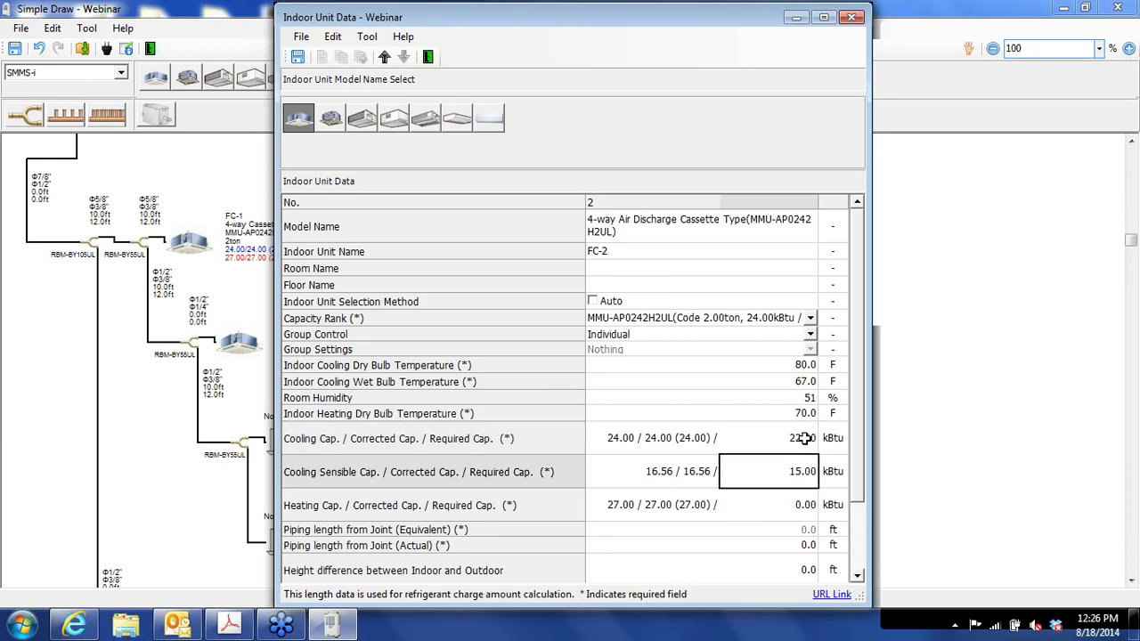
key("Return")
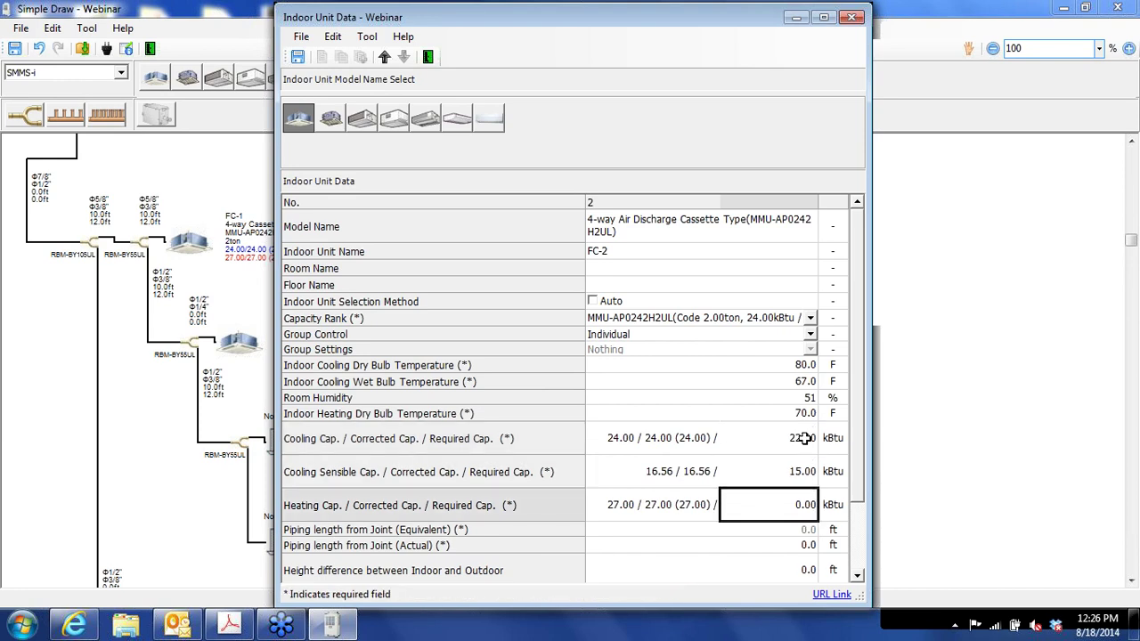
type("20.00")
- Set FC-2's actual piping length from the joint to 10 ft, then save and close its data
left_click(792, 545)
type("10")
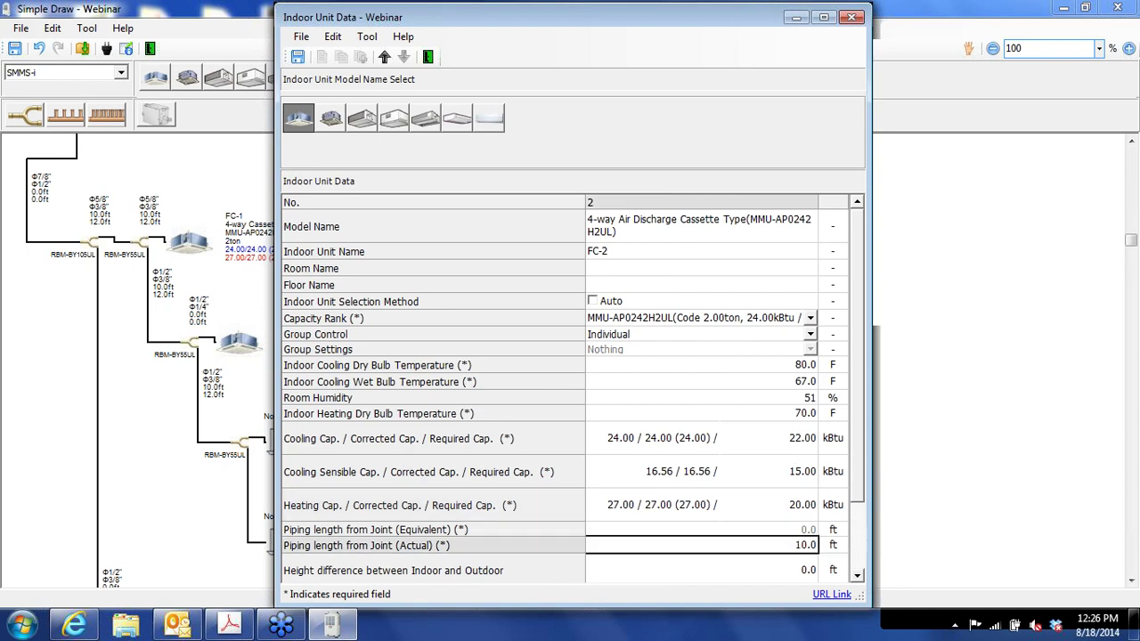
key("Return")
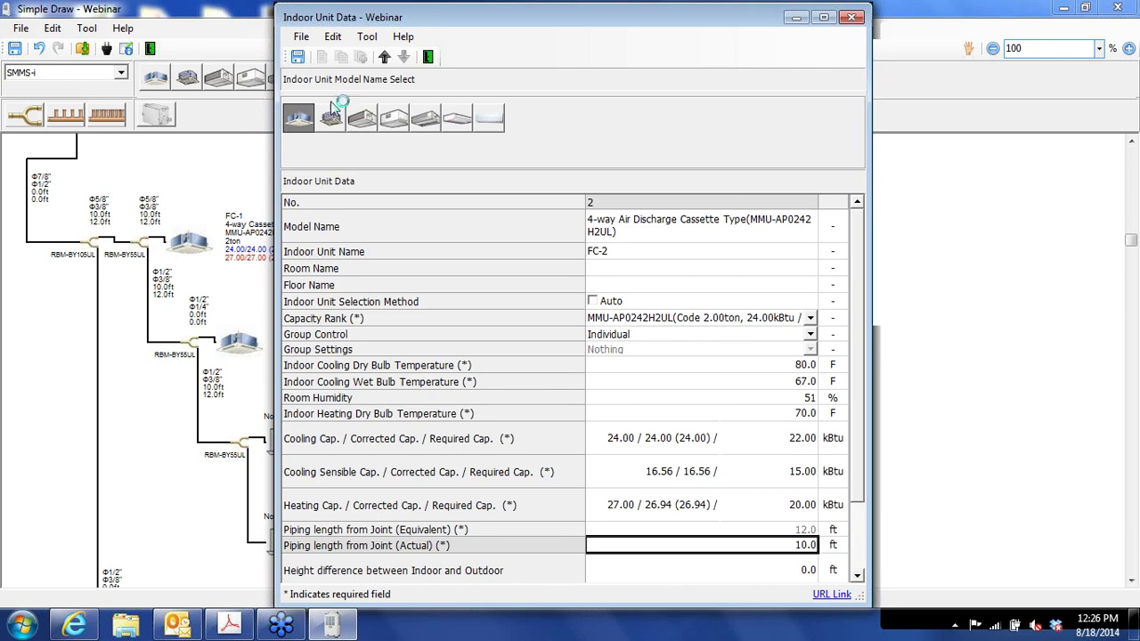
left_click(297, 56)
left_click(431, 57)
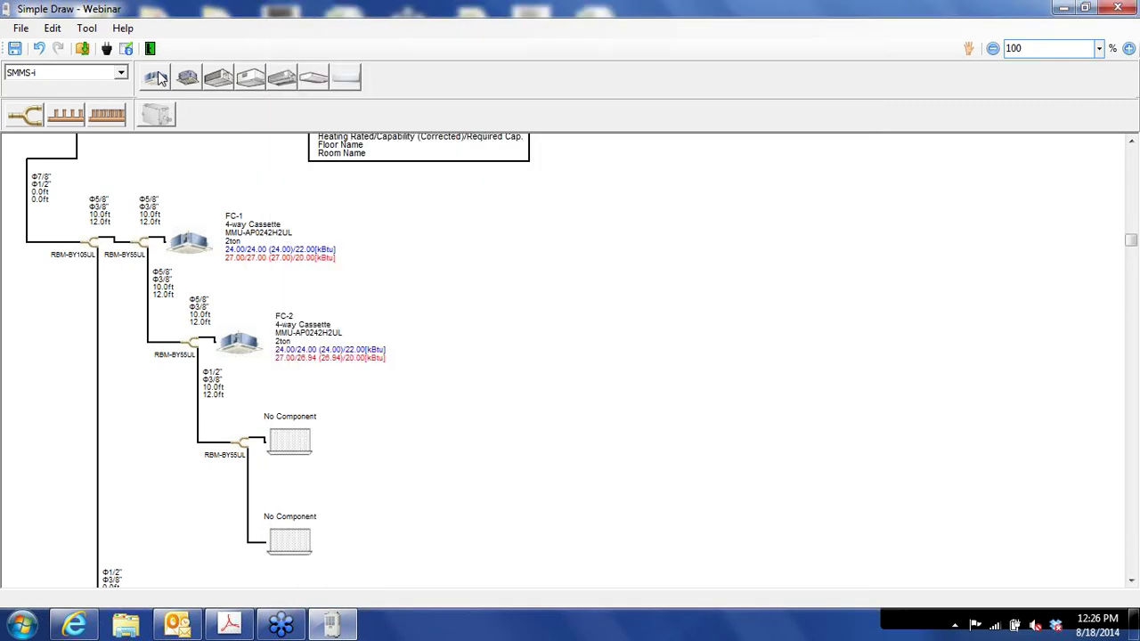
- Add a 4-way Air Discharge Cassette named FC-3 on the empty position below FC-2, with capacity rank MMU-AP0242H2UL (2.00 ton)
double_click(280, 457)
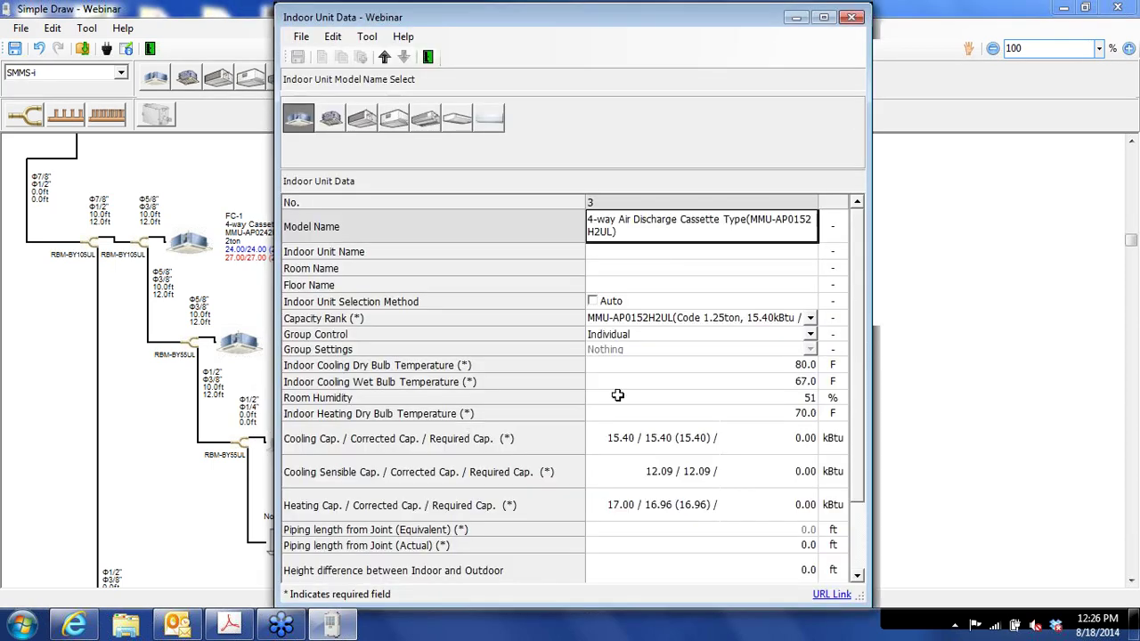
left_click(675, 251)
type("F")
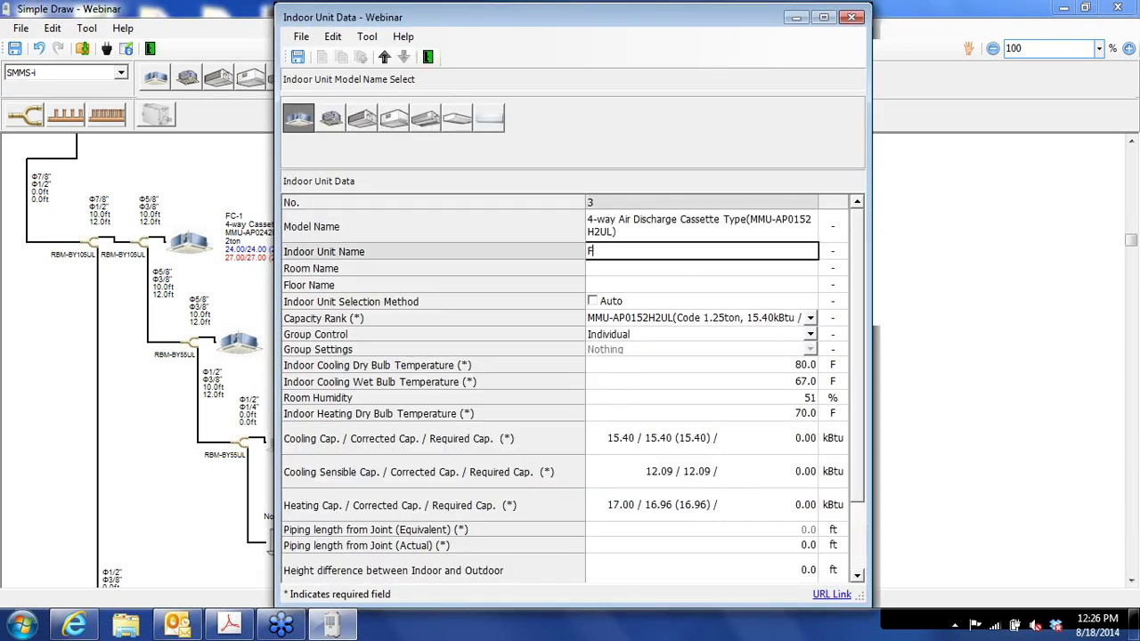
type("C-3")
left_click(811, 318)
left_click(753, 362)
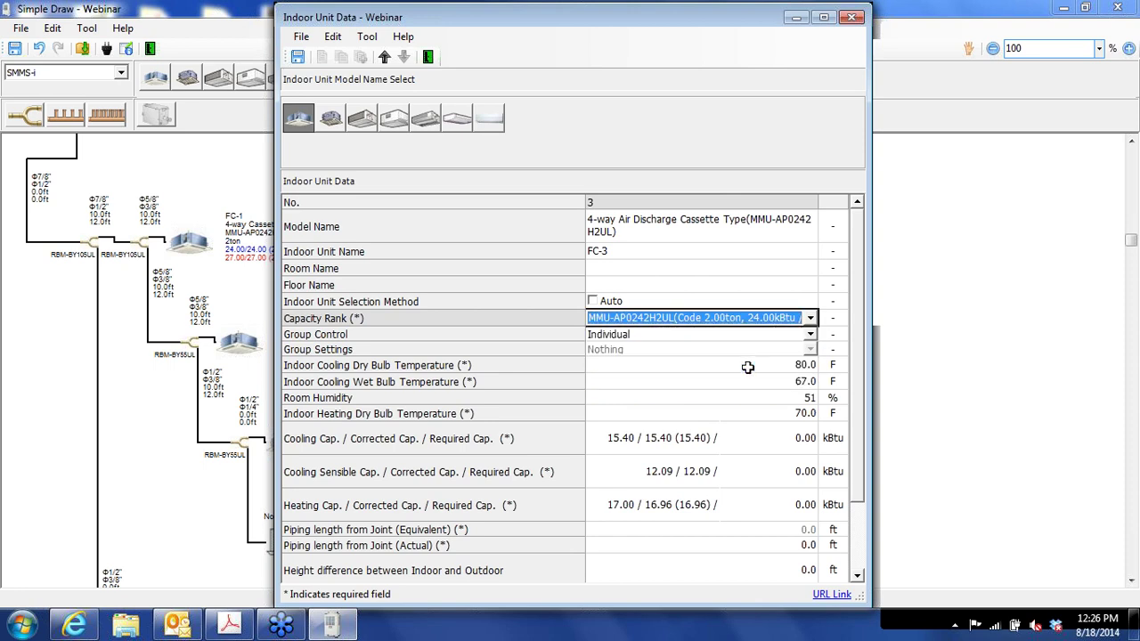
- Set FC-3's required capacities to 22 kBtu cooling, 15 kBtu sensible cooling and 15 kBtu heating
left_click(797, 442)
type("23.00")
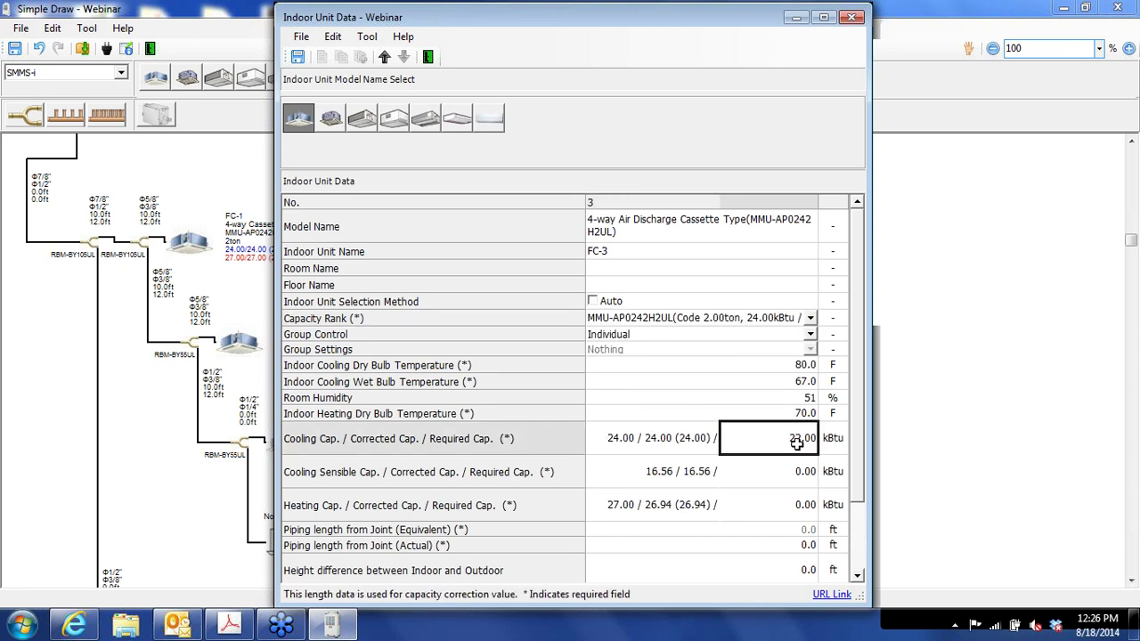
key("Return")
type("15.00")
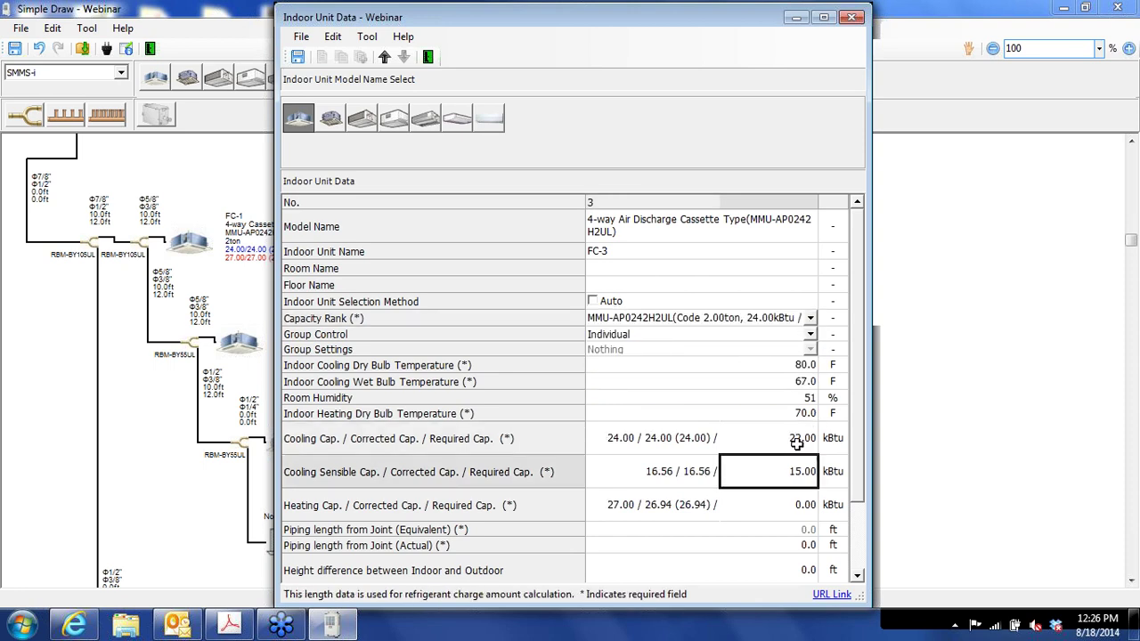
key("BackSpace")
key("BackSpace")
key("BackSpace")
key("BackSpace")
key("BackSpace")
type("2.00")
left_click(797, 442)
left_click(806, 475)
type("15.00")
key("Return")
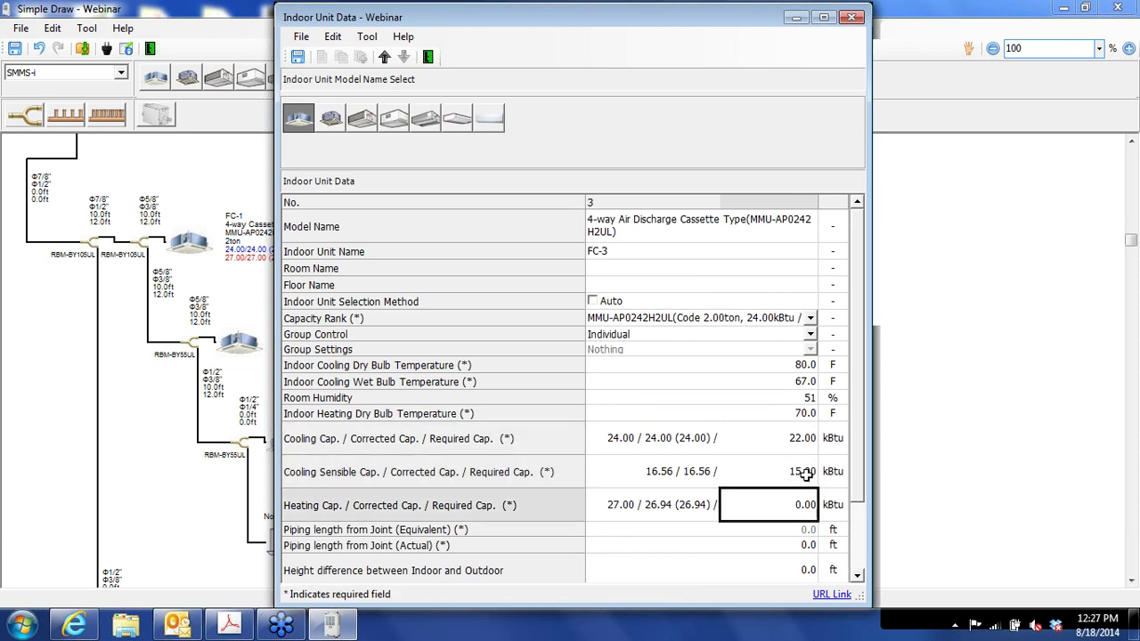
type("15.00")
- Set FC-3's actual piping length from the joint to 10 ft, then save and close its data
left_click(804, 545)
type("10.0")
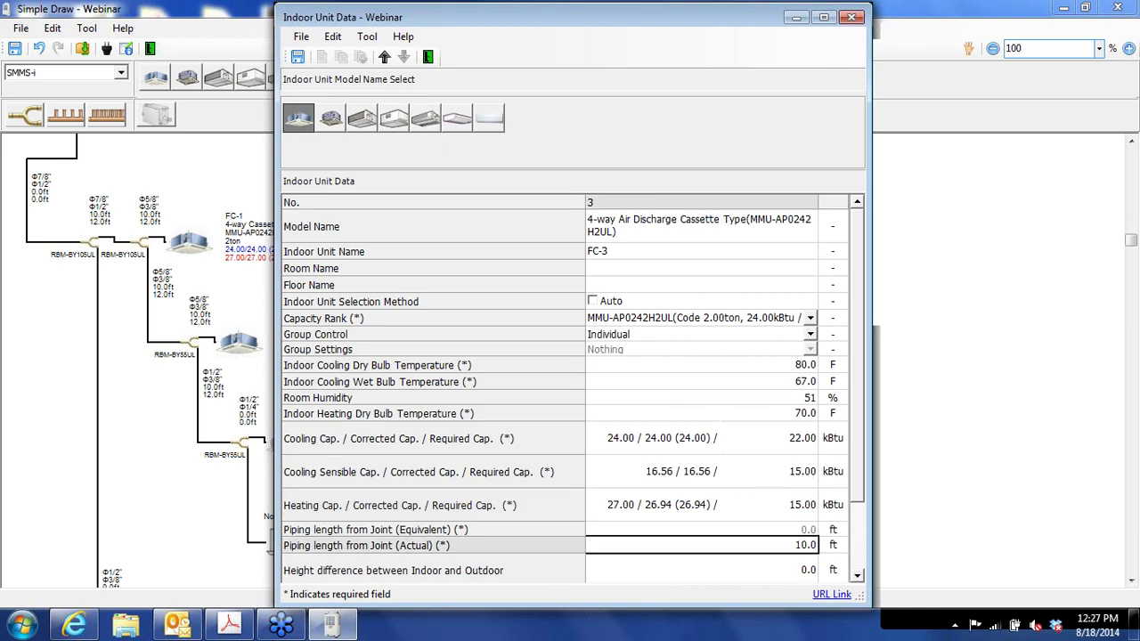
left_click(802, 546)
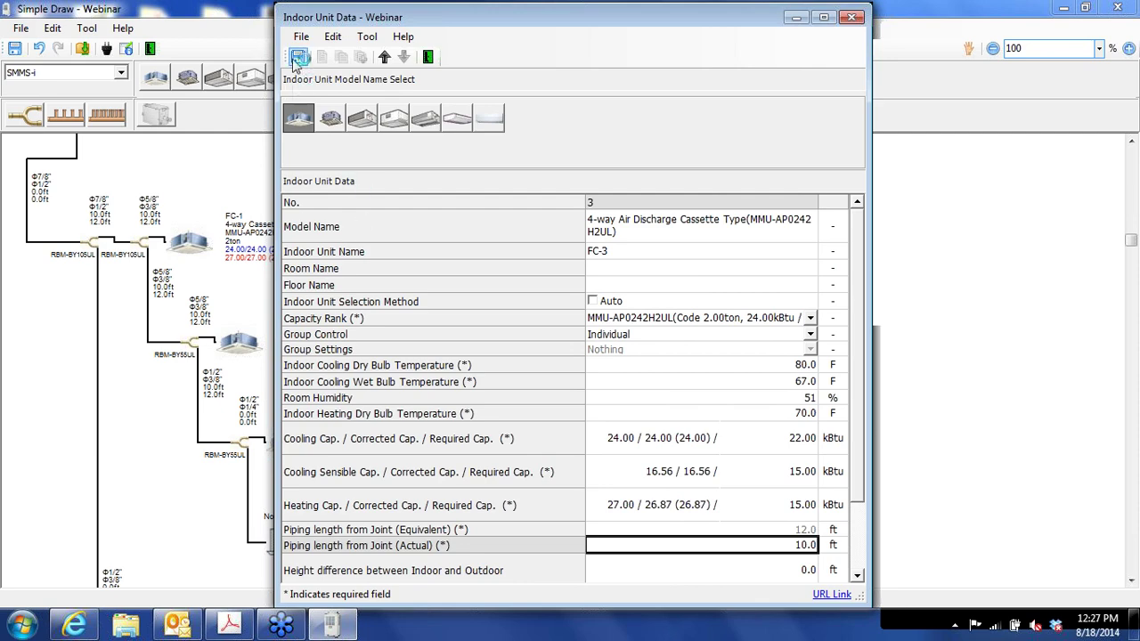
left_click(297, 56)
left_click(428, 57)
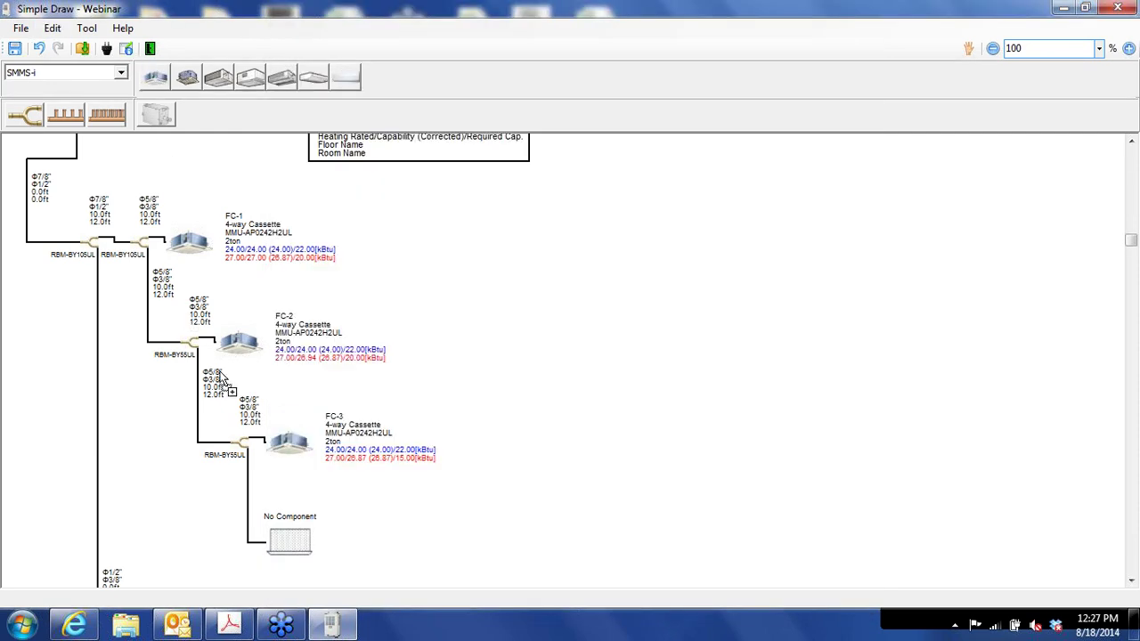
- Add a 4-way Air Discharge Cassette named FC-4 on the empty position below FC-3, with capacity rank MMU-AP0242H2UL (2.00 ton)
double_click(294, 546)
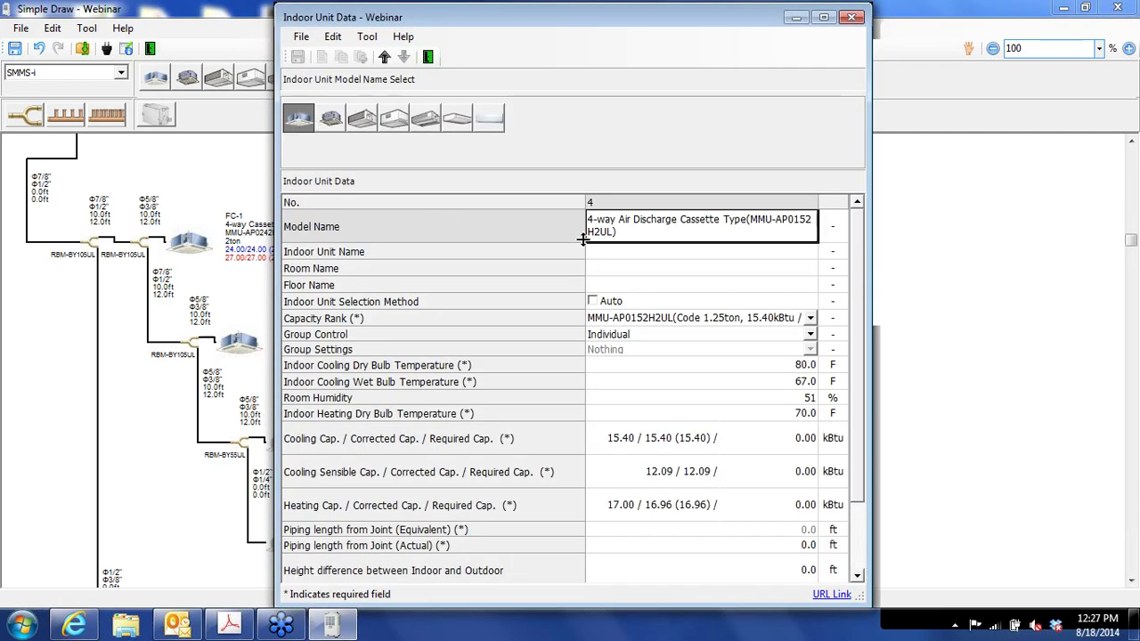
left_click(767, 252)
type("F")
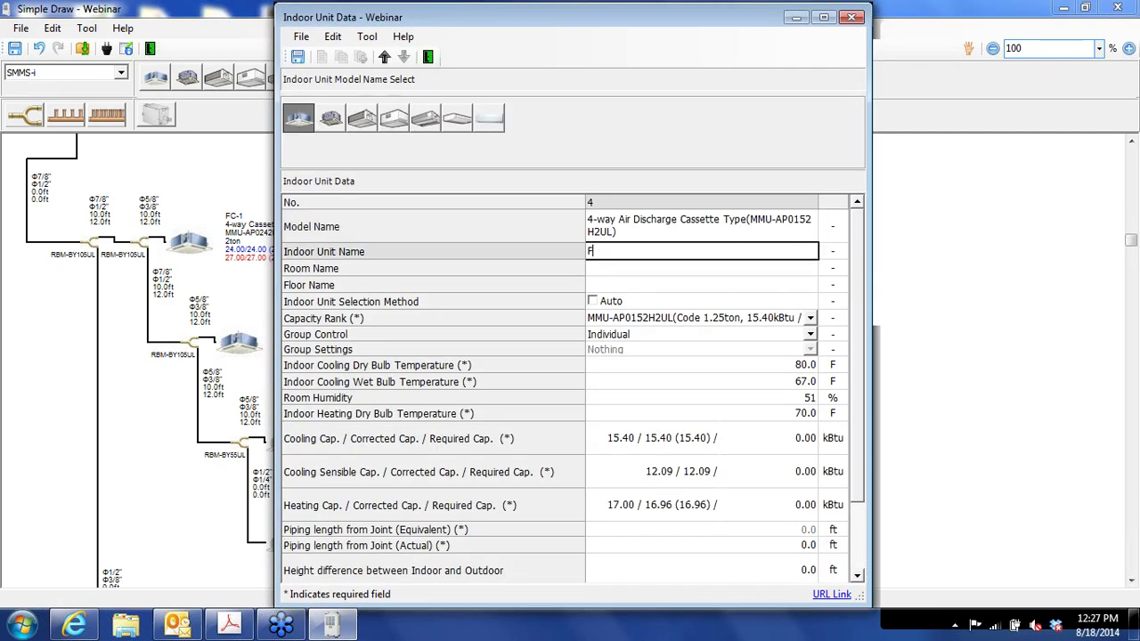
type("C-4")
left_click(811, 318)
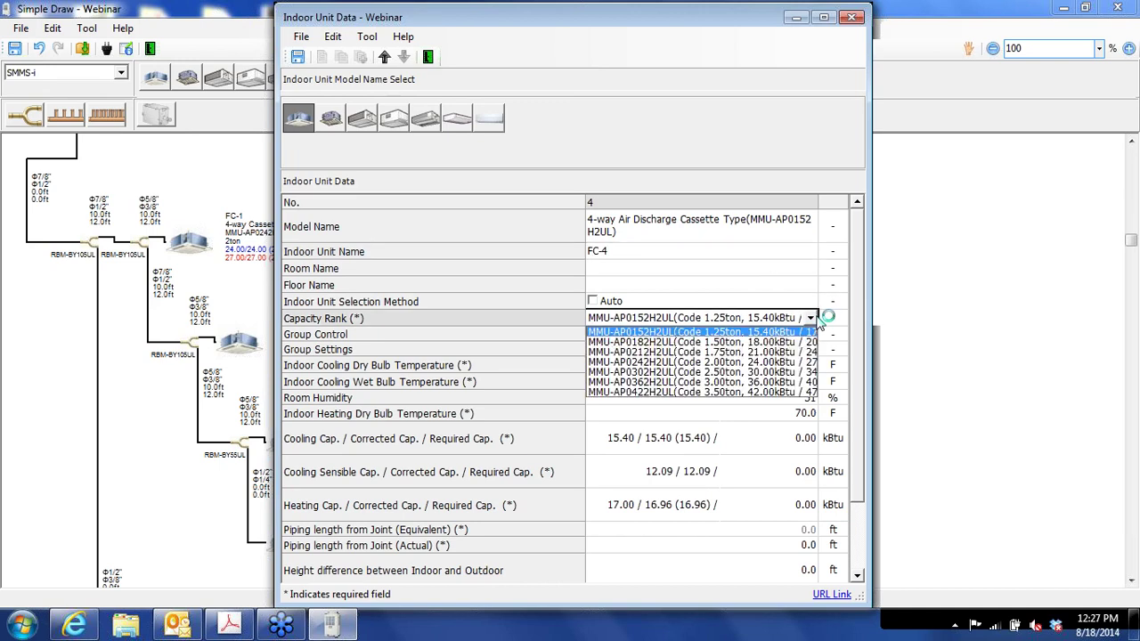
left_click(738, 363)
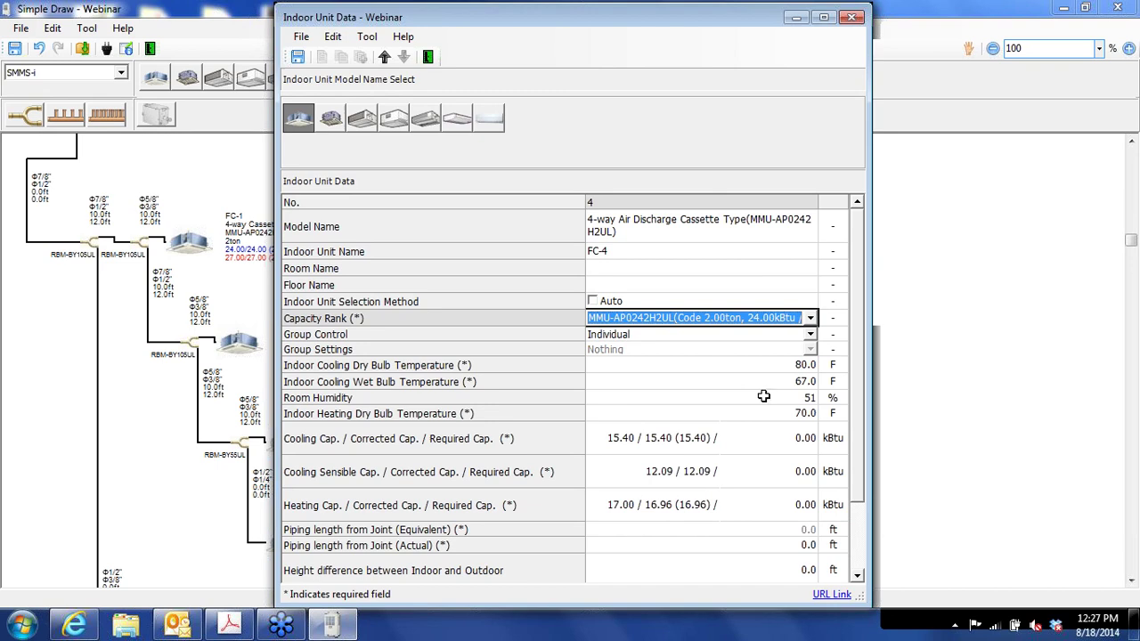
- Set FC-4's required capacities to 22 kBtu cooling, 15 kBtu sensible cooling and 20 kBtu heating
left_click(798, 444)
type("23")
key("Return")
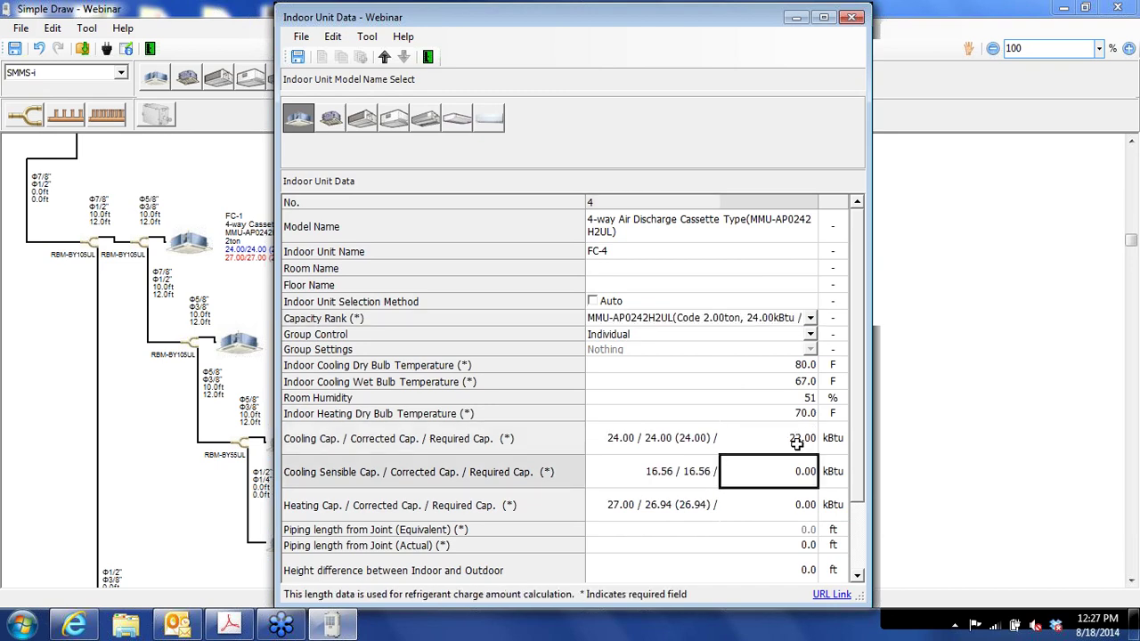
type("15")
key("Return")
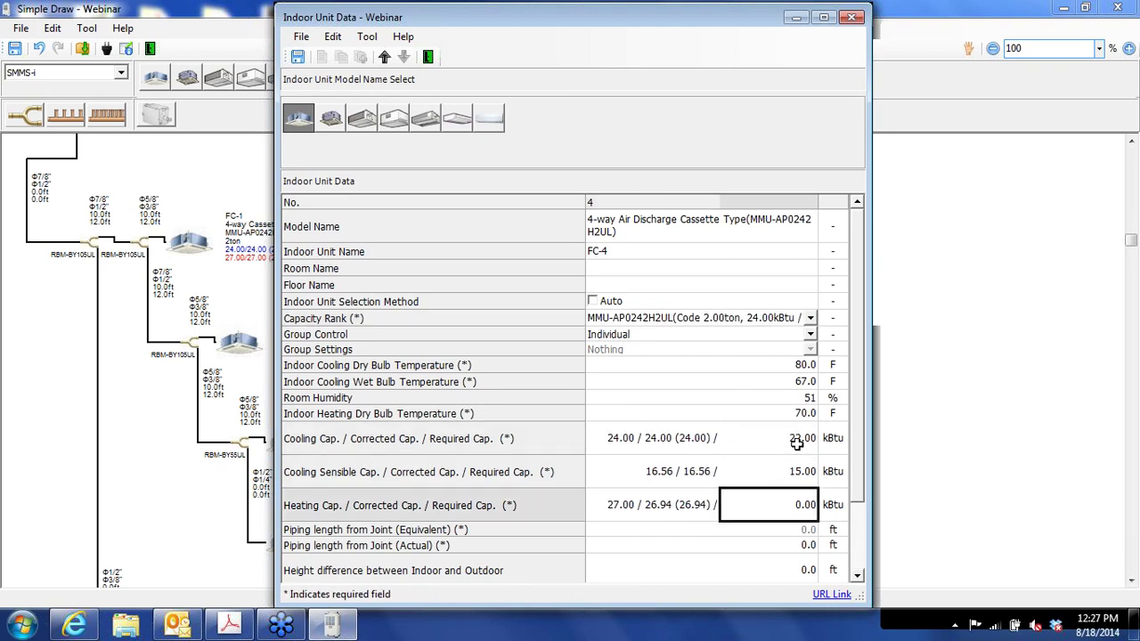
type("20")
- Set FC-4's actual piping length from the joint to 10 ft
key("Return")
key("Return")
type("10")
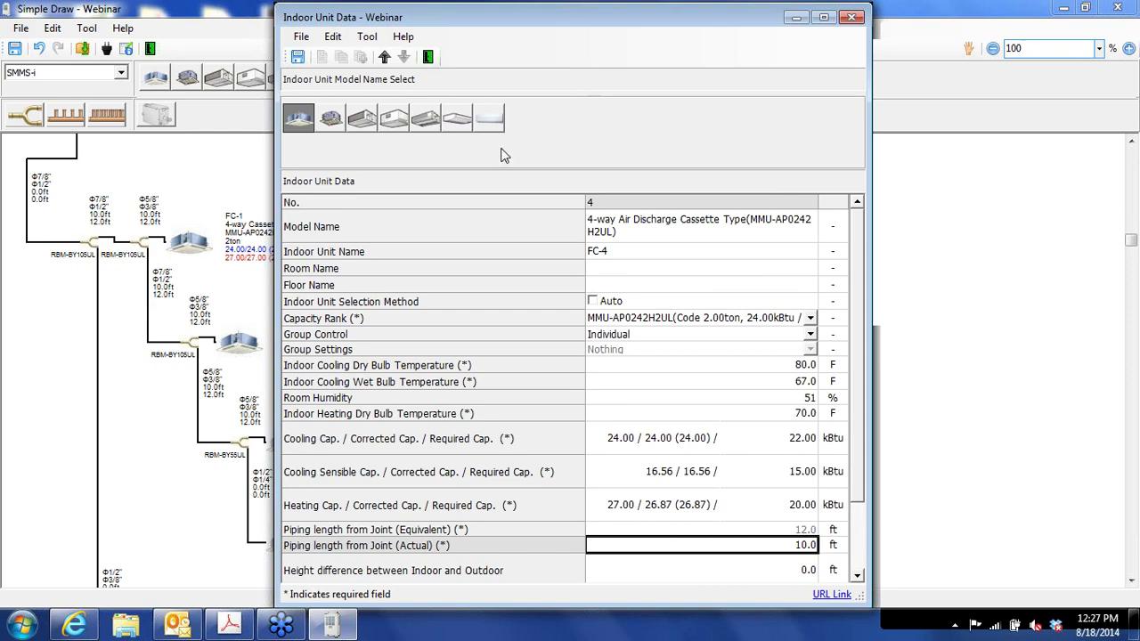
- Save FC-4's indoor unit data and close it
left_click(297, 56)
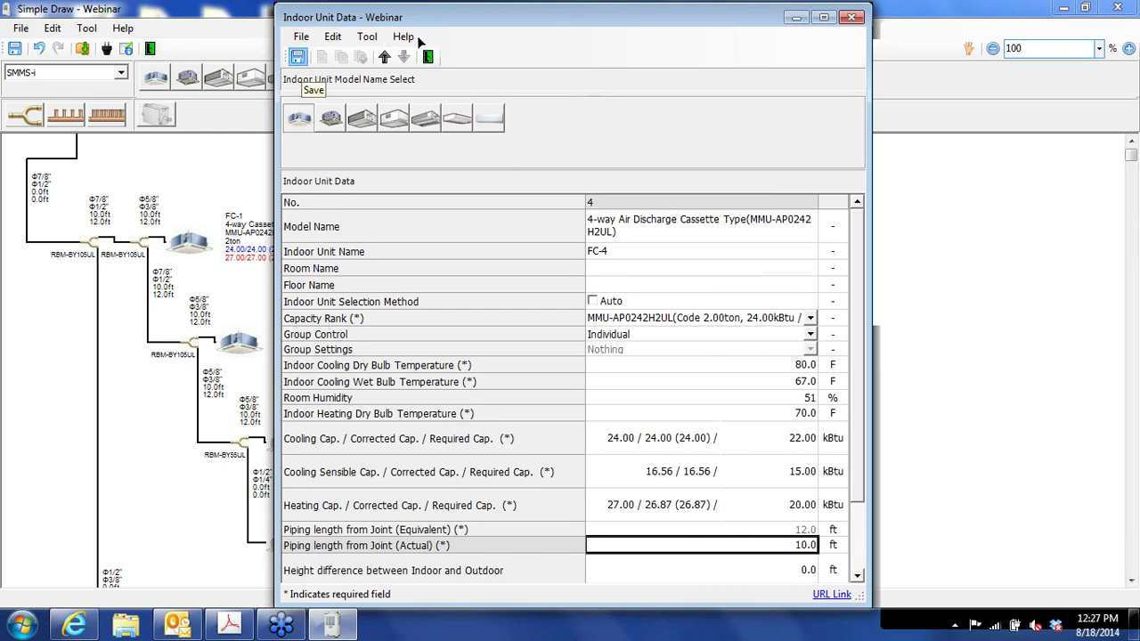
left_click(429, 56)
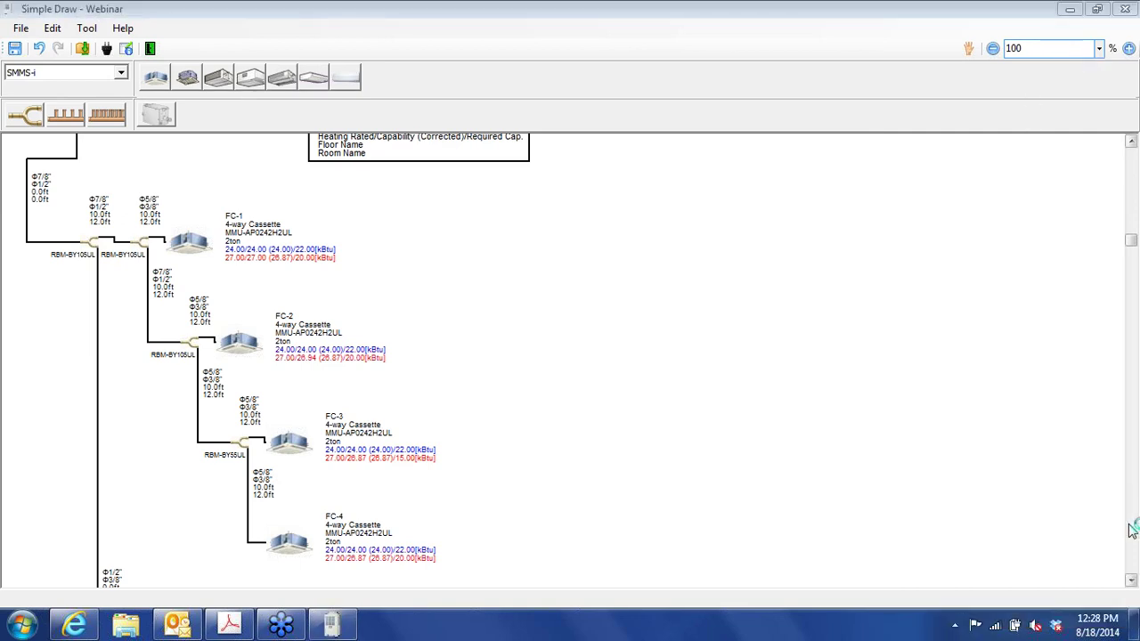
- Review the RBM-HY1043UL header with its empty positions and the outdoor unit's capacity data in the drawing
left_click(1132, 582)
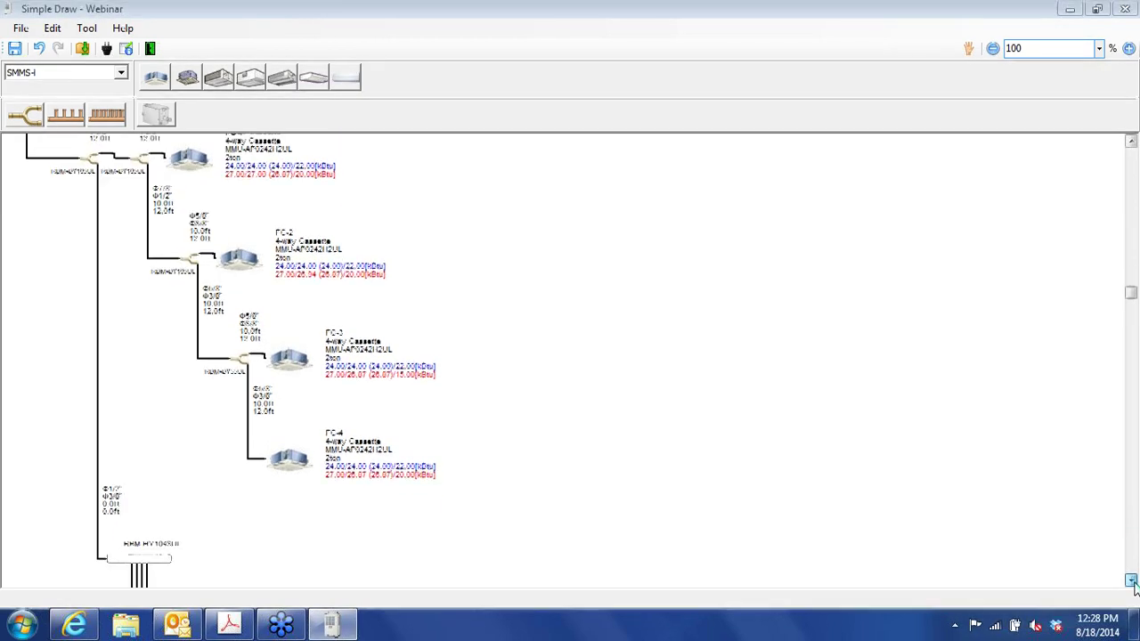
left_click(1132, 582)
left_click(1132, 582)
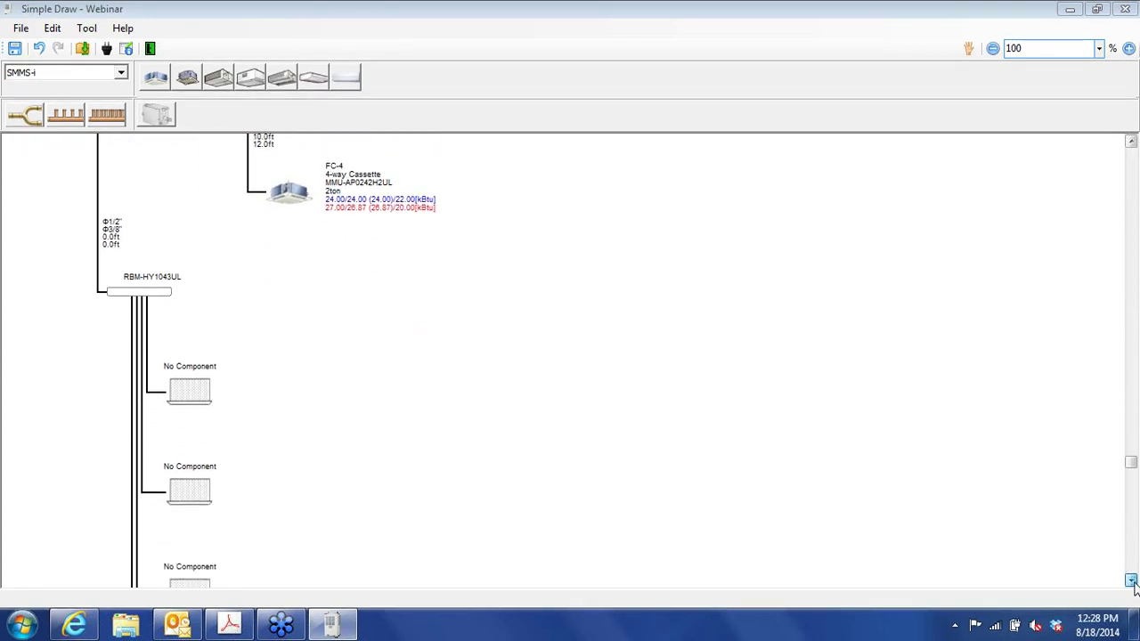
left_click(1132, 581)
left_click(1132, 582)
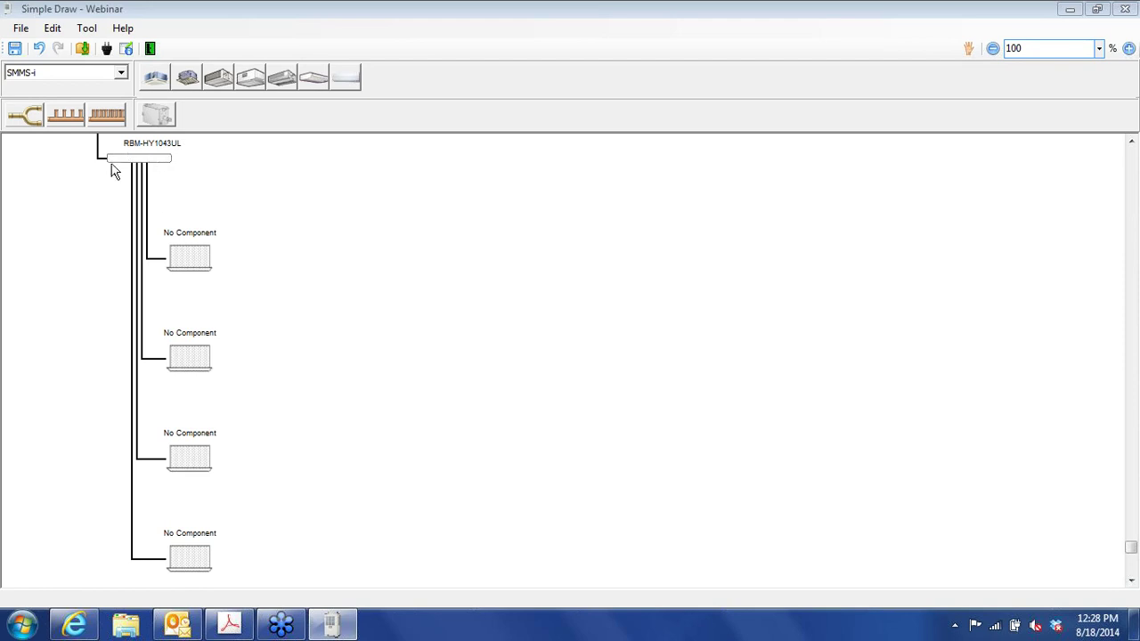
left_click(1132, 161)
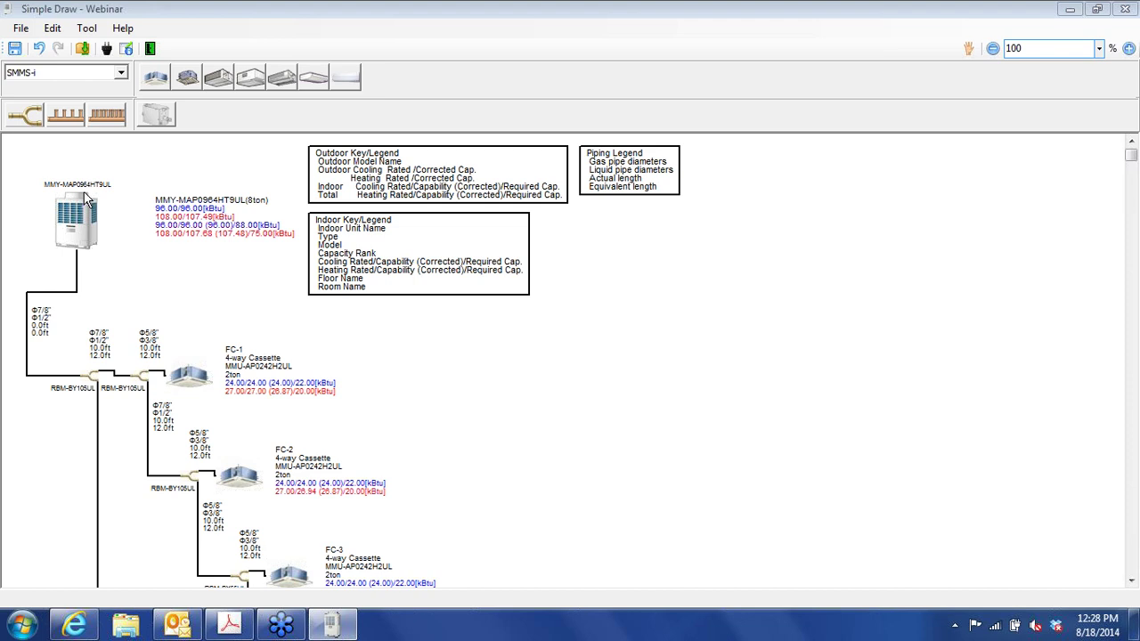
- Add a 4-way Air Discharge Cassette on the header's first empty position, with capacity rank MMU-AP0242H2UL (2.00 ton)
left_click(1134, 555)
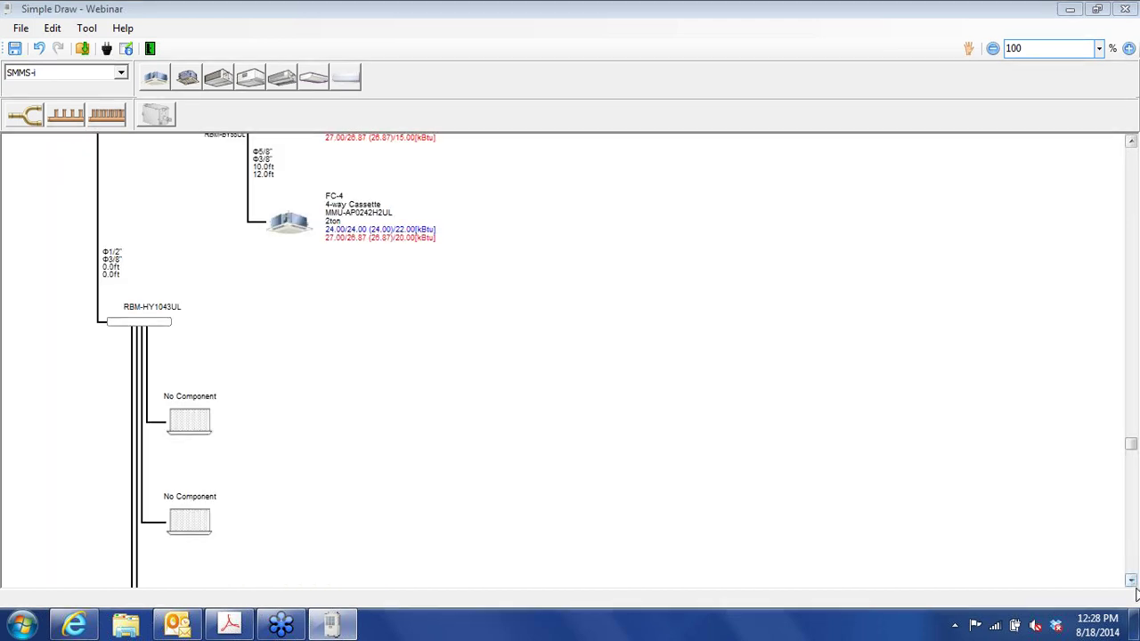
left_click(1131, 581)
left_click(1132, 581)
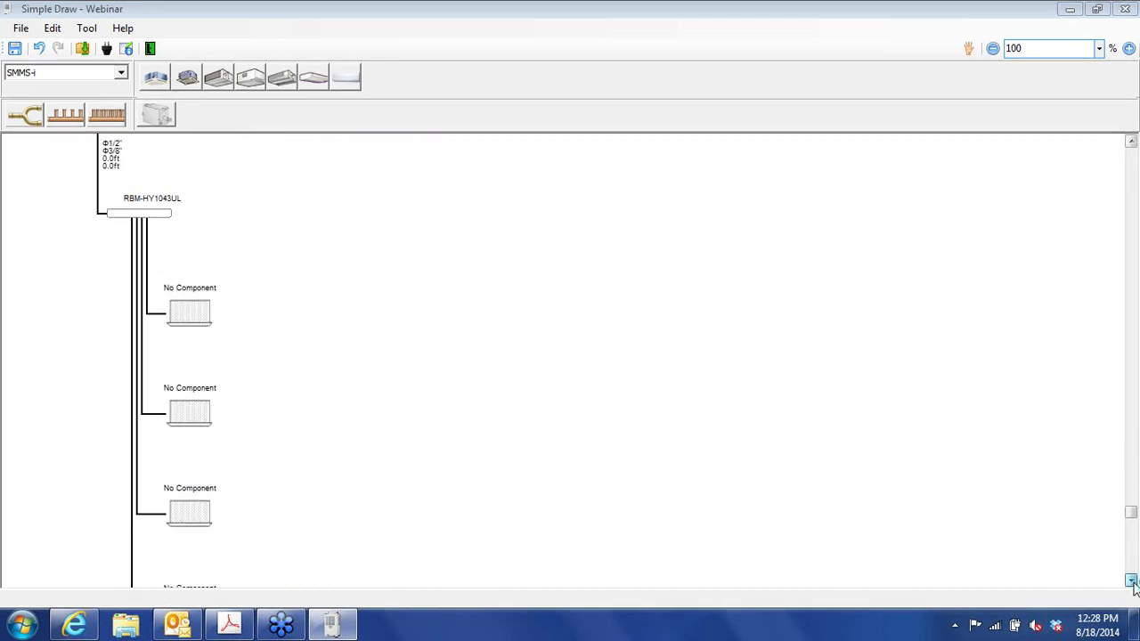
left_click(1132, 581)
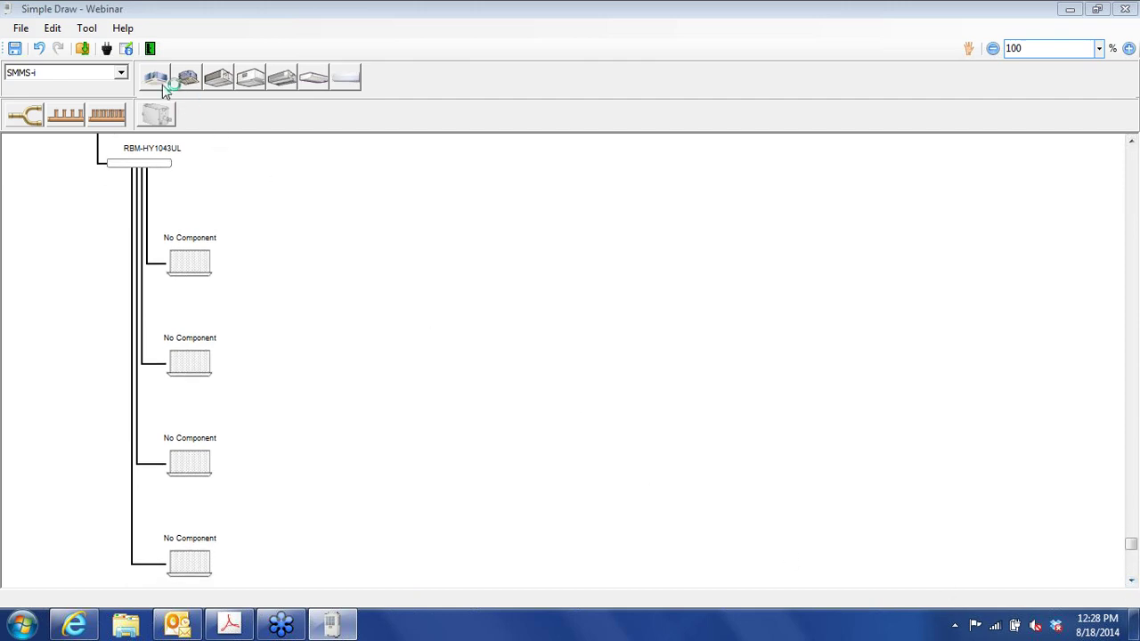
left_click_drag(158, 82, 207, 287)
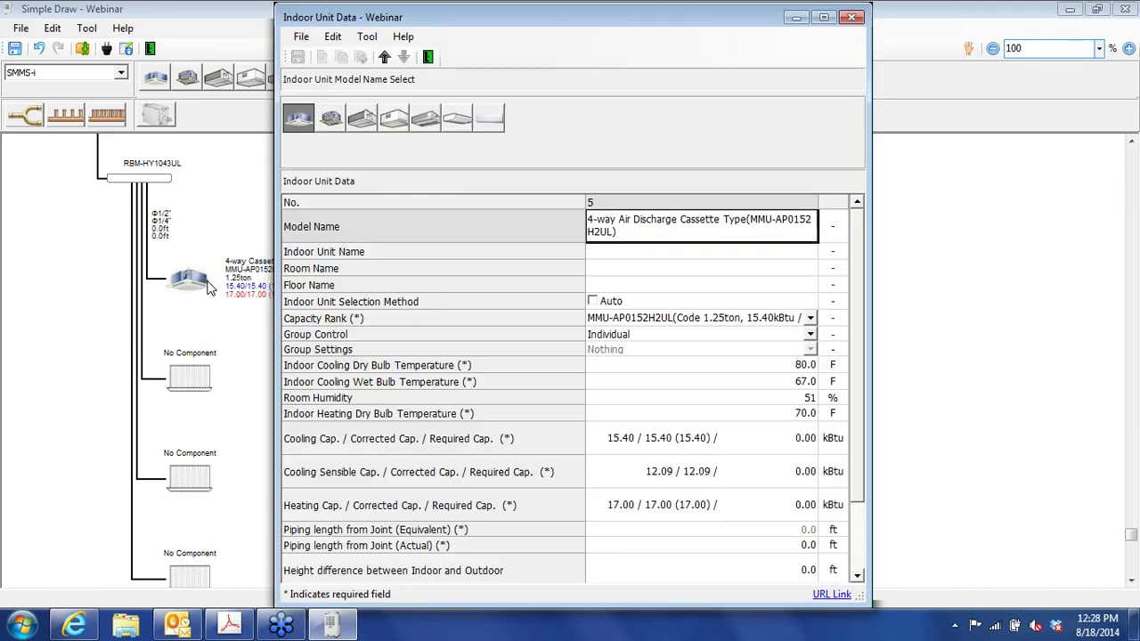
left_click(810, 318)
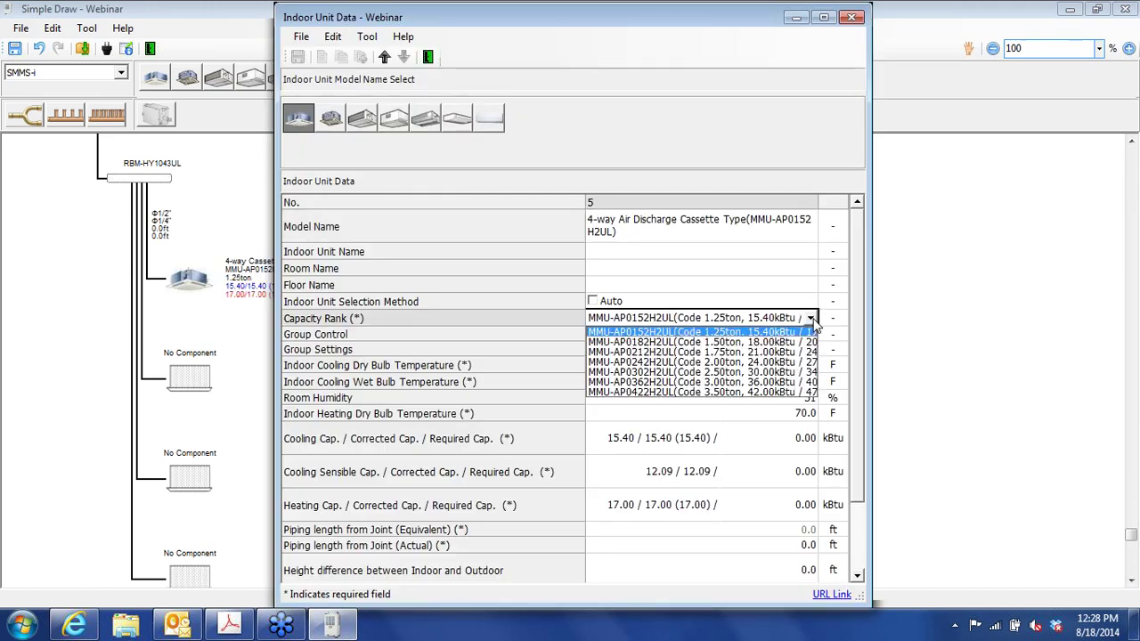
left_click(730, 361)
left_click(732, 362)
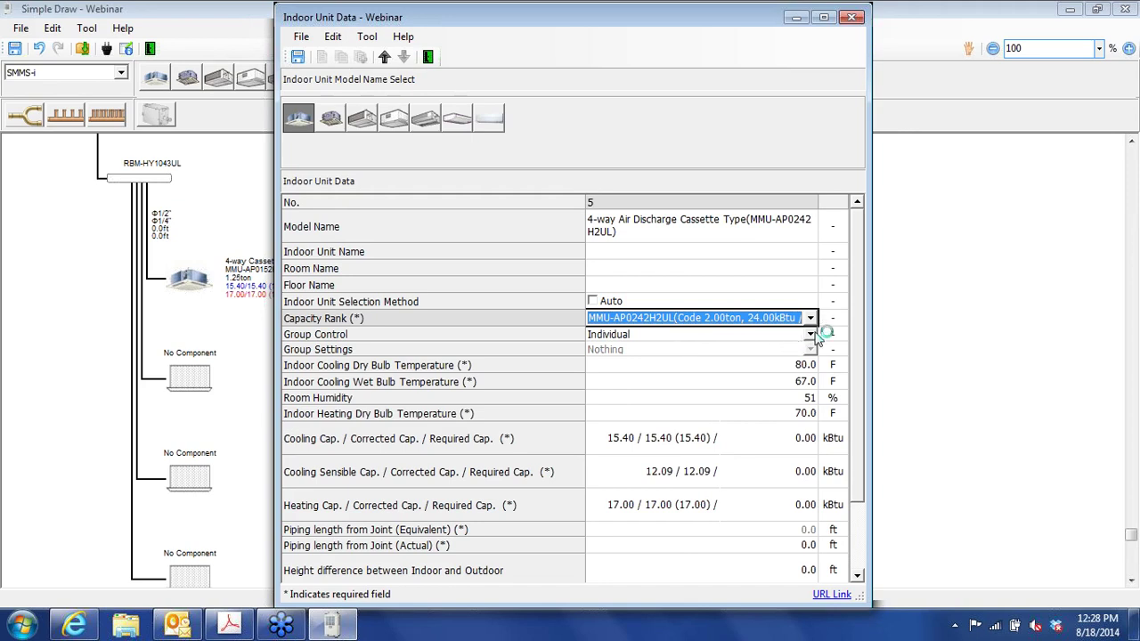
- Set the new cassette's group control to Header and name the unit FC-5
left_click(810, 335)
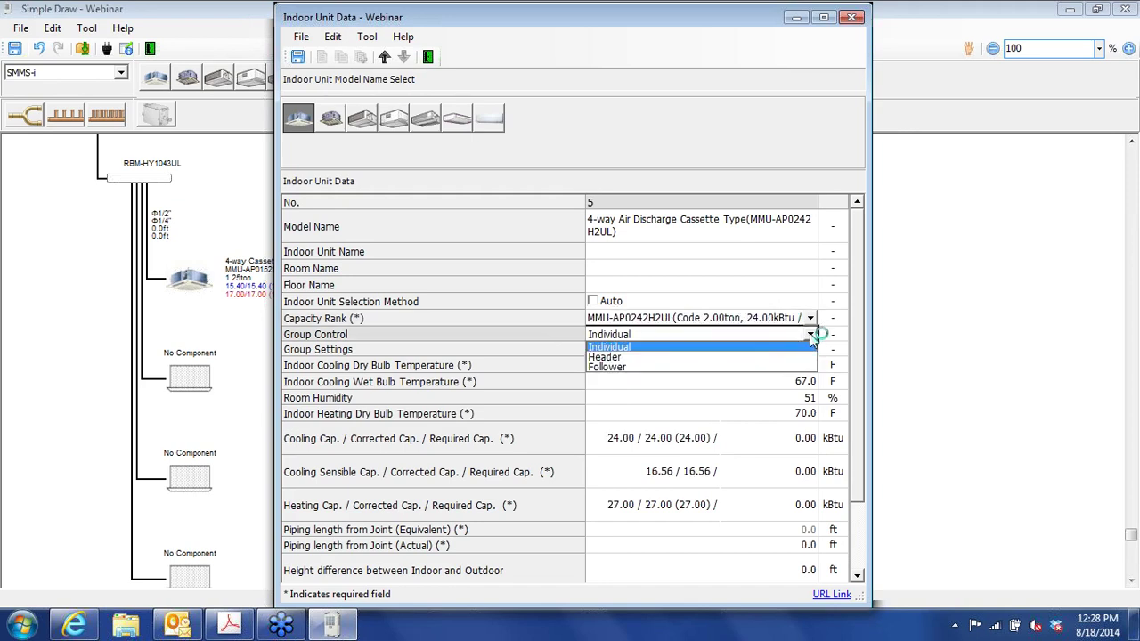
left_click(753, 357)
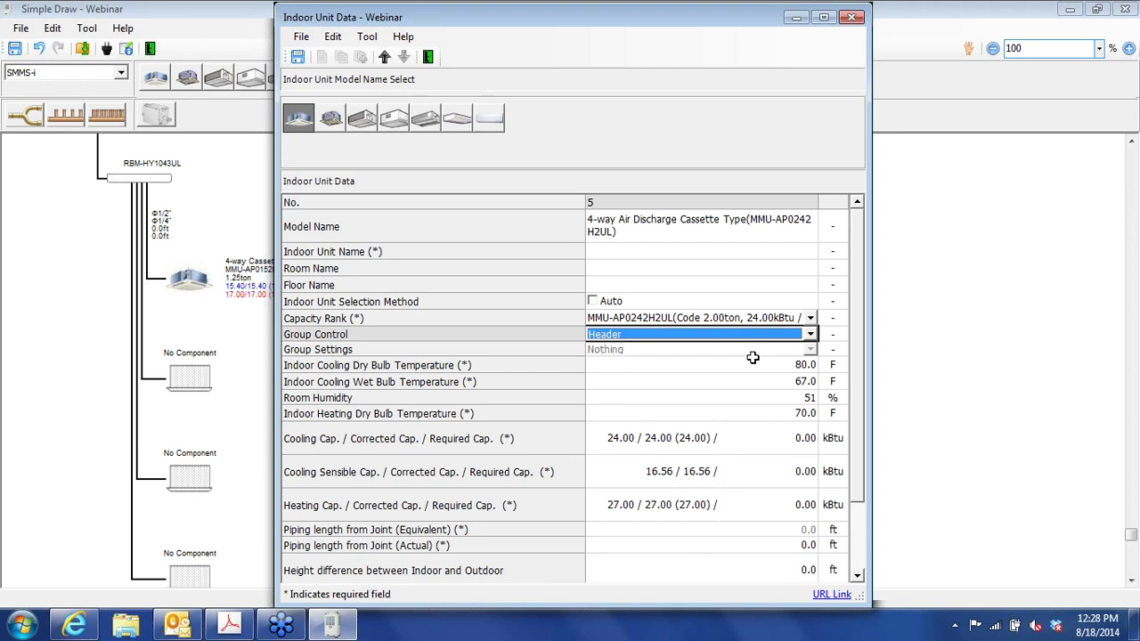
left_click(691, 253)
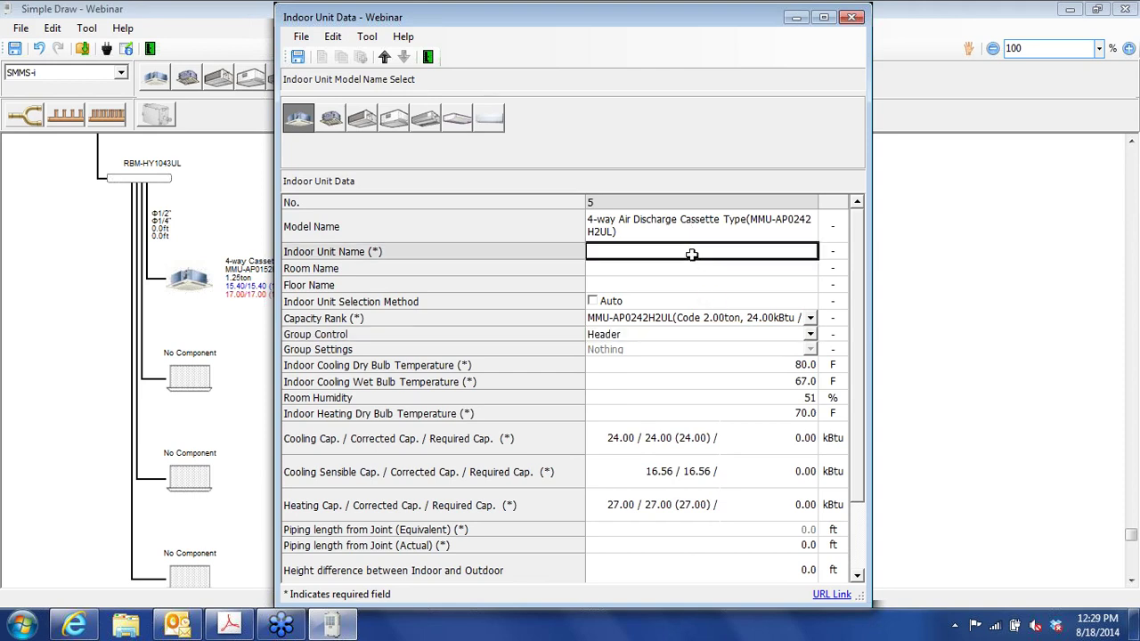
type("FC-5")
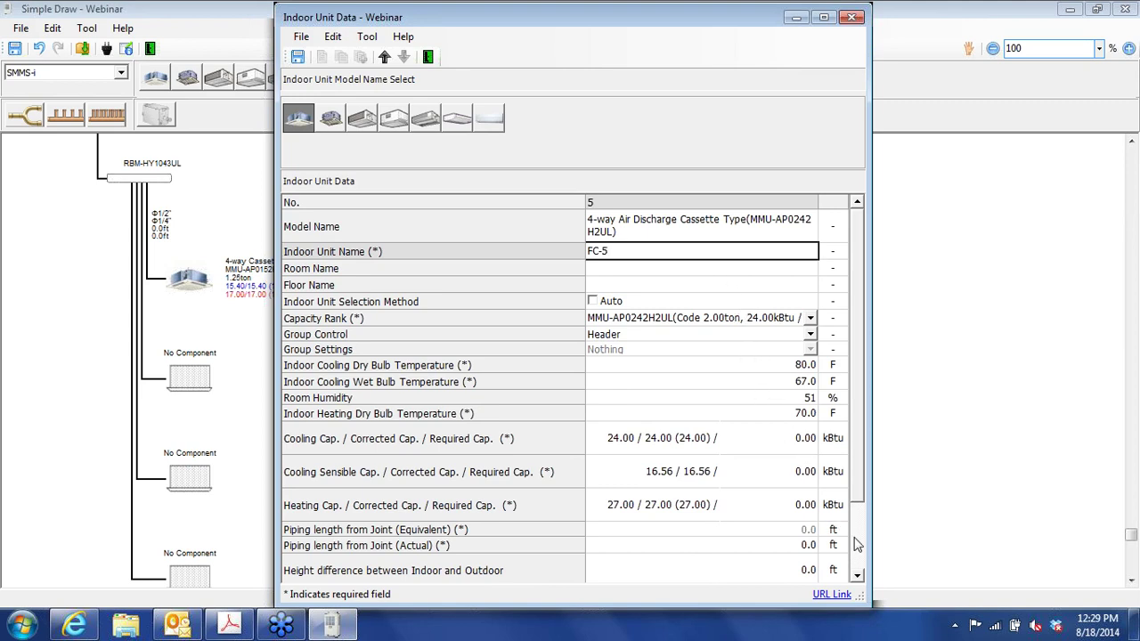
- Set FC-5's required capacities to 22 kBtu cooling, 15 kBtu sensible cooling and 25 kBtu heating
left_click(803, 442)
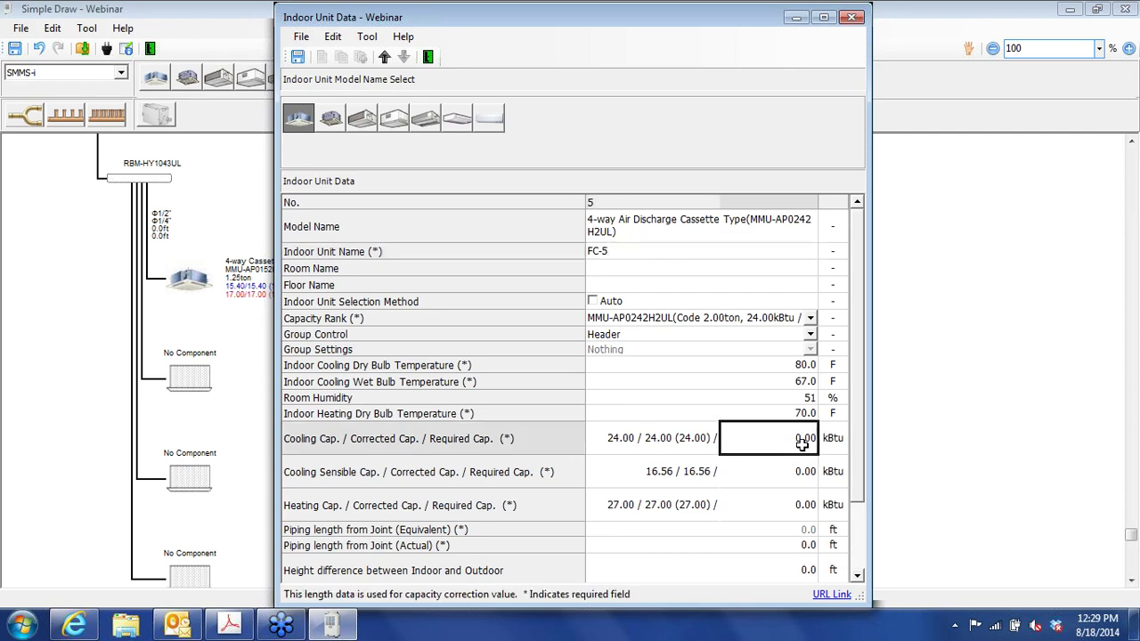
type("22")
key("Return")
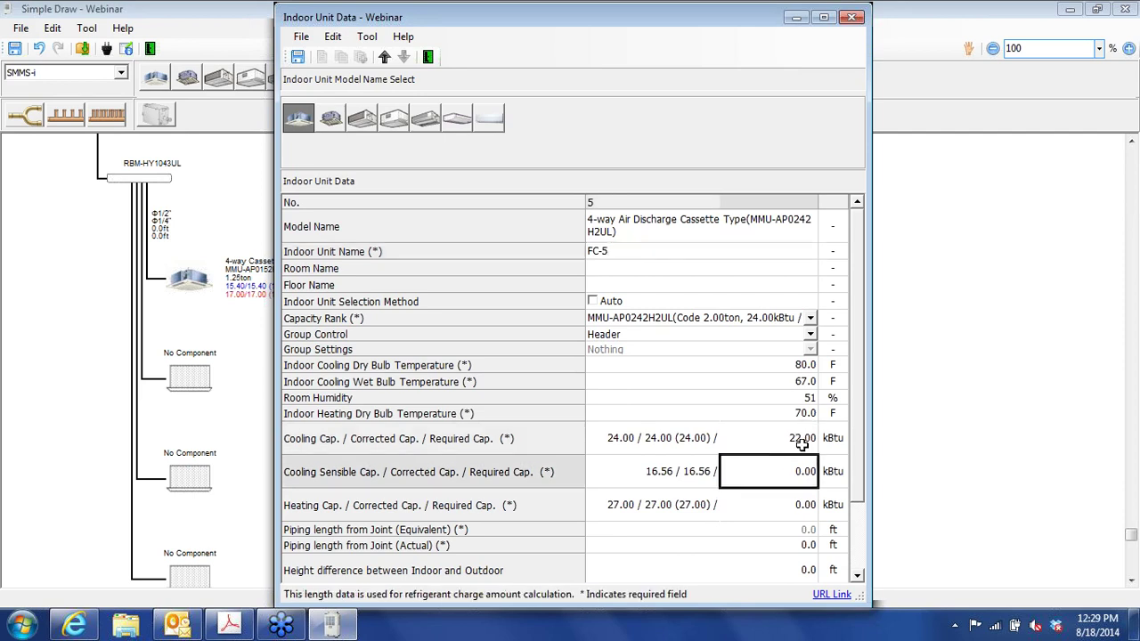
type("15")
key("Return")
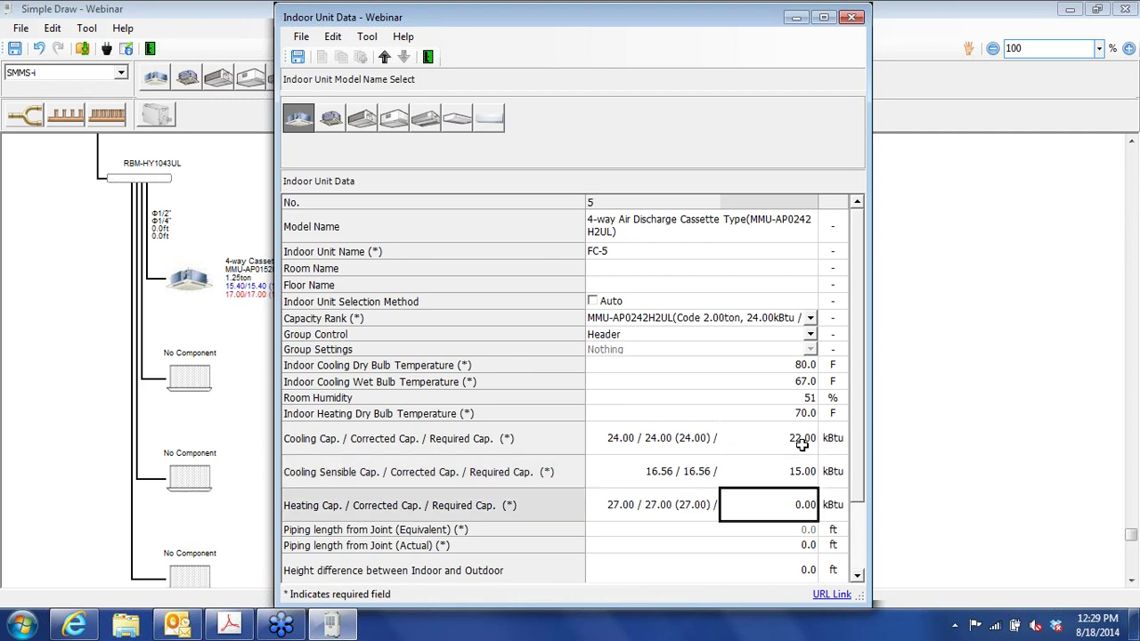
type("25")
key("Return")
- Set FC-5's actual piping length from the joint to 10 ft, then save and close its data
left_click(805, 545)
type("1.00")
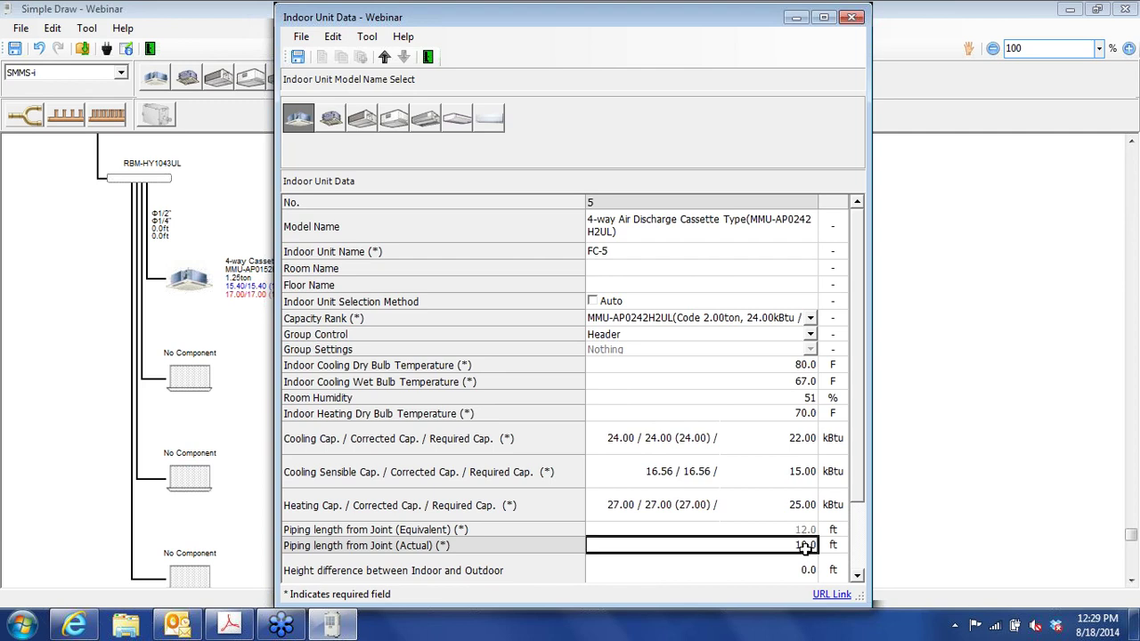
left_click(298, 56)
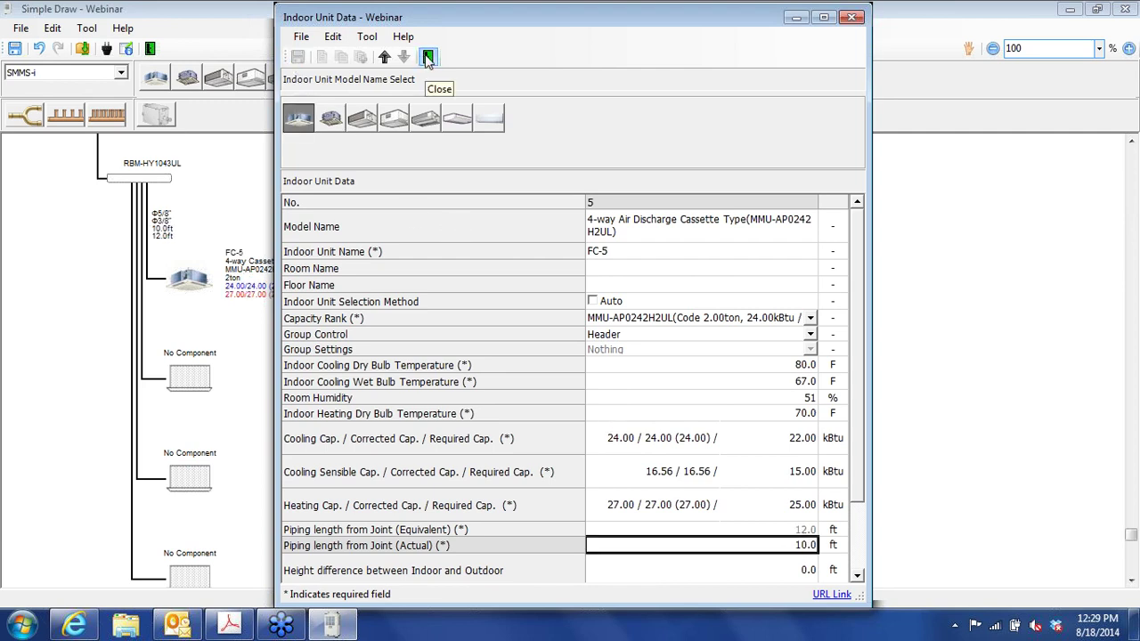
left_click(427, 57)
- Add a 4-way Air Discharge Cassette named FC-6 on the header position below FC-5, with capacity rank MMU-AP0242H2UL (2.00 ton)
left_click_drag(155, 80, 189, 391)
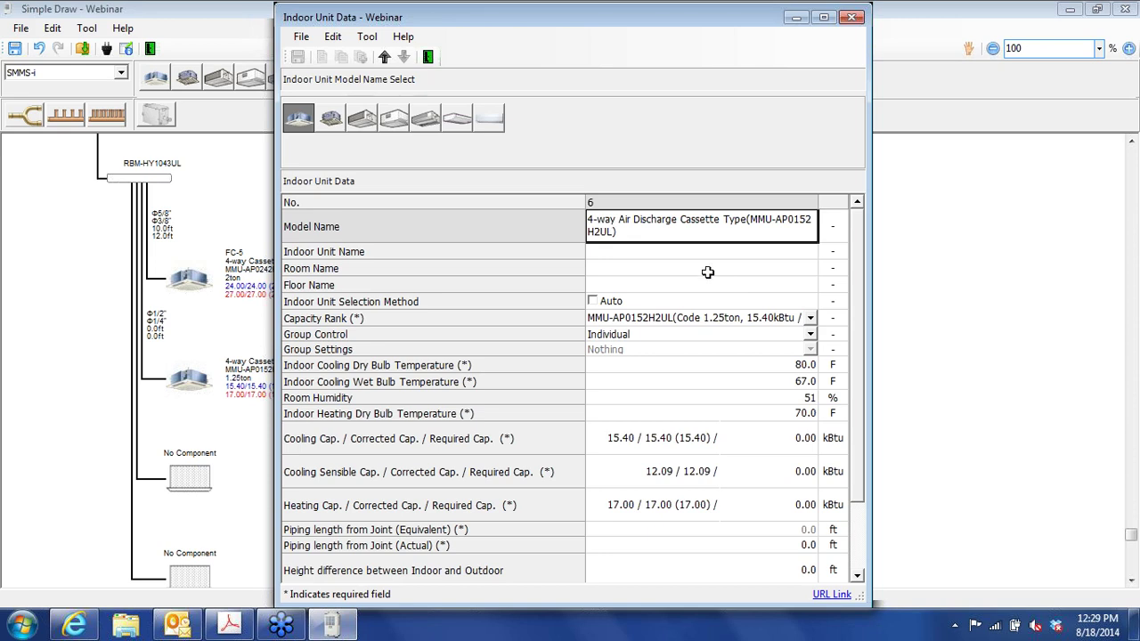
left_click(751, 250)
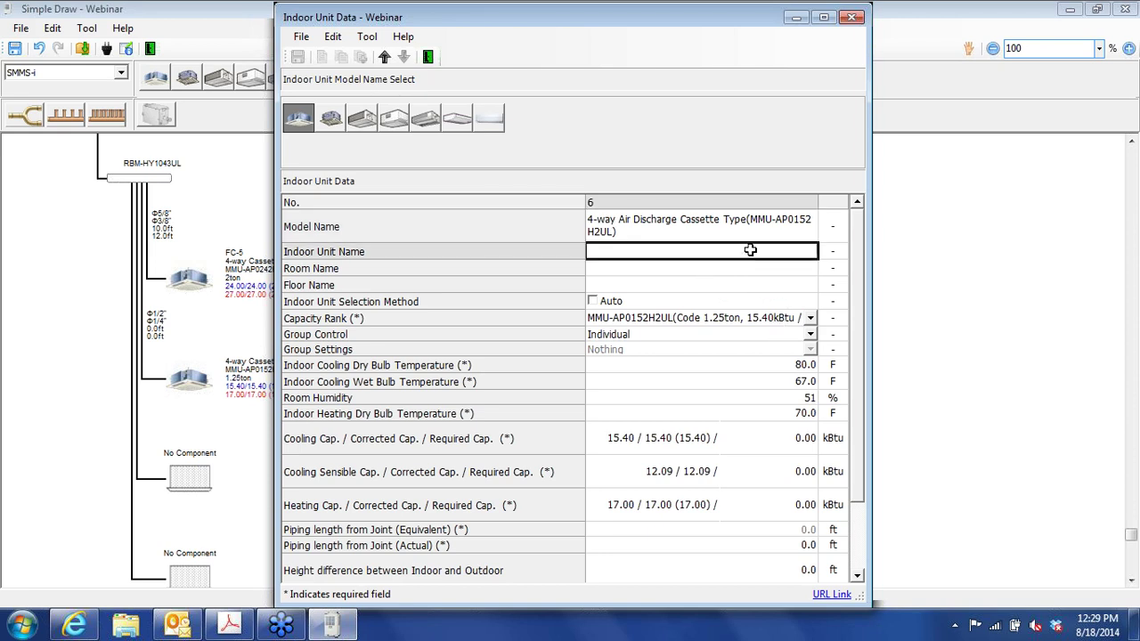
type("FC-6")
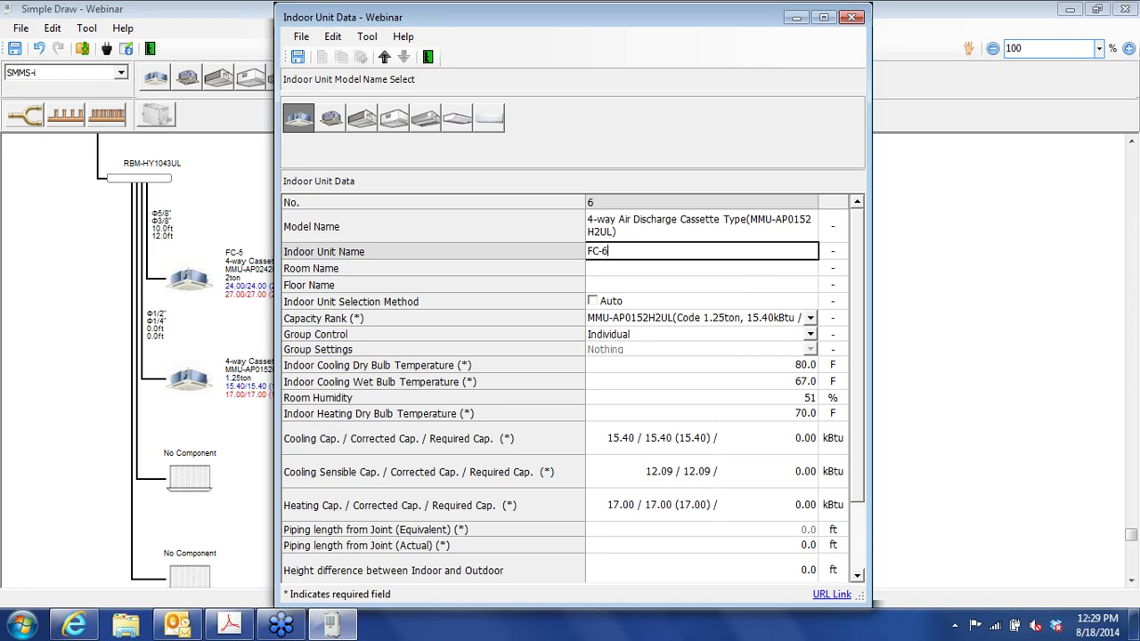
left_click(811, 322)
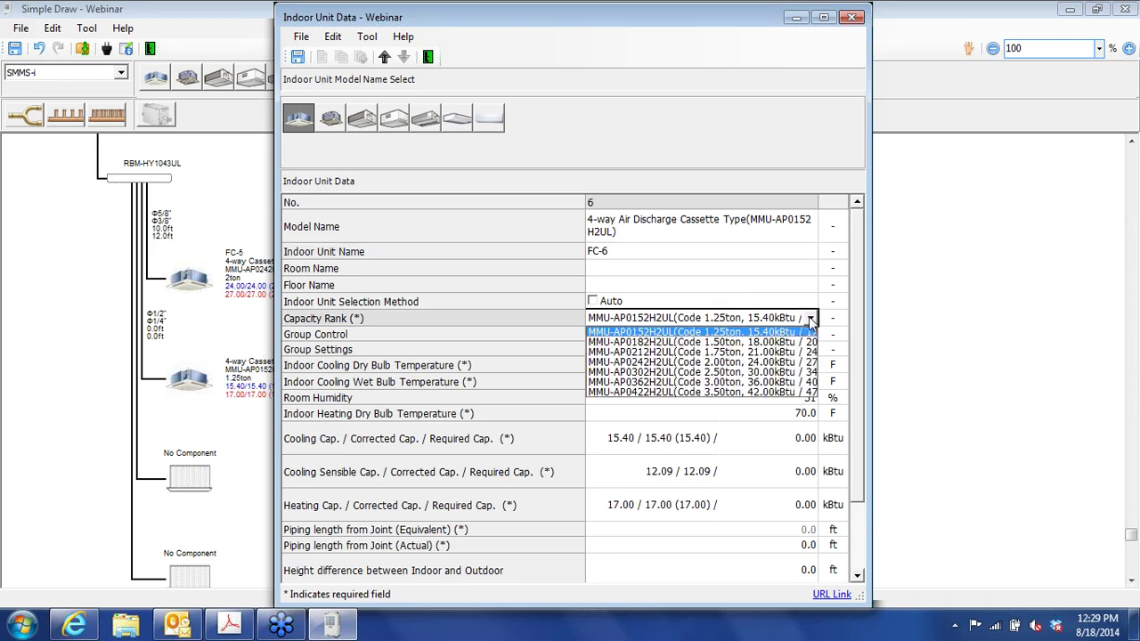
left_click(723, 362)
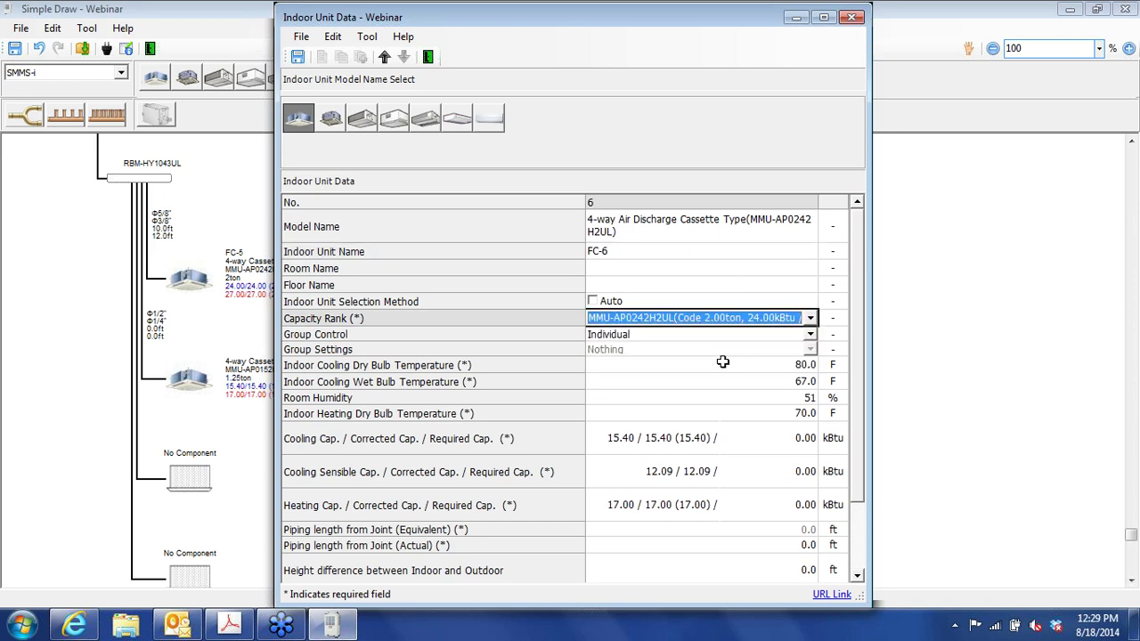
- Set FC-6's group control to Follower and assign it to the FC-5 group
left_click(810, 337)
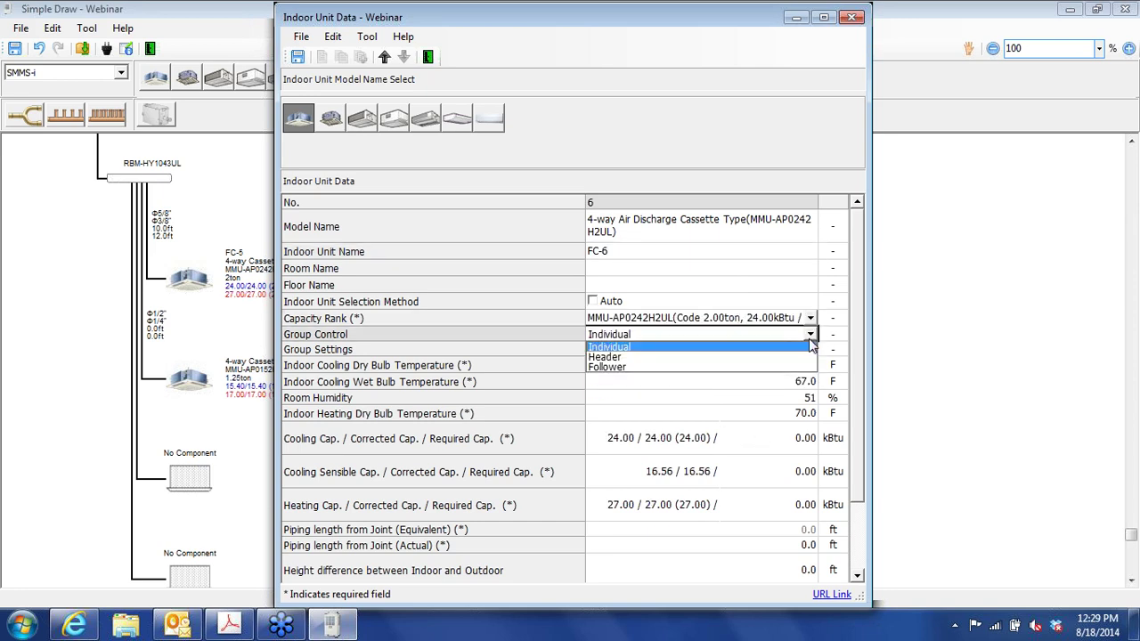
left_click(751, 369)
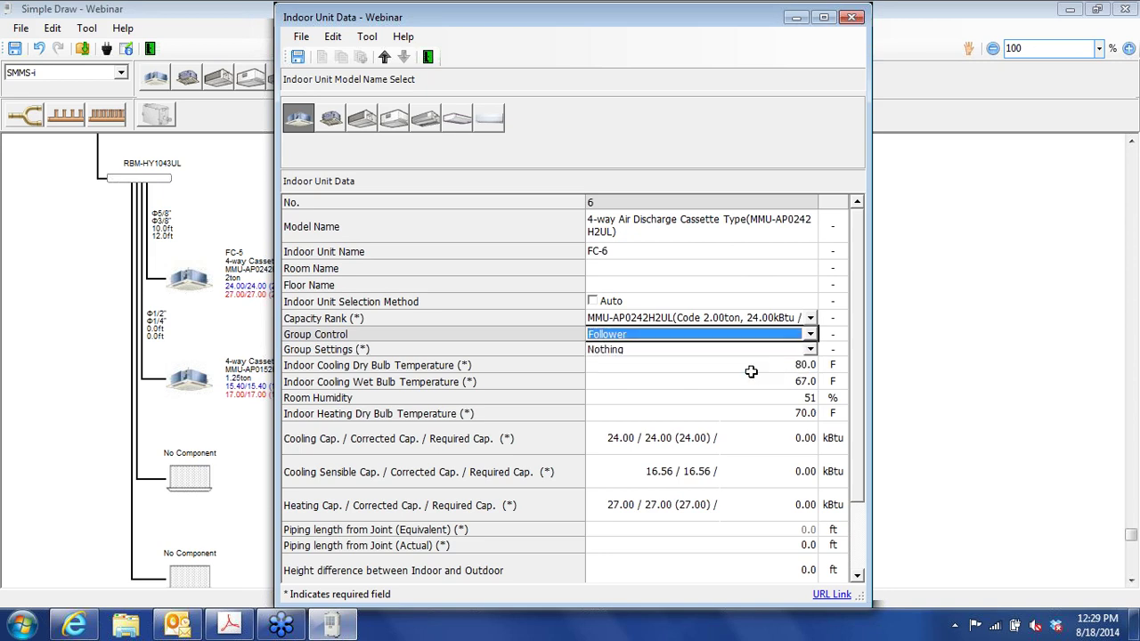
left_click(811, 350)
left_click(757, 373)
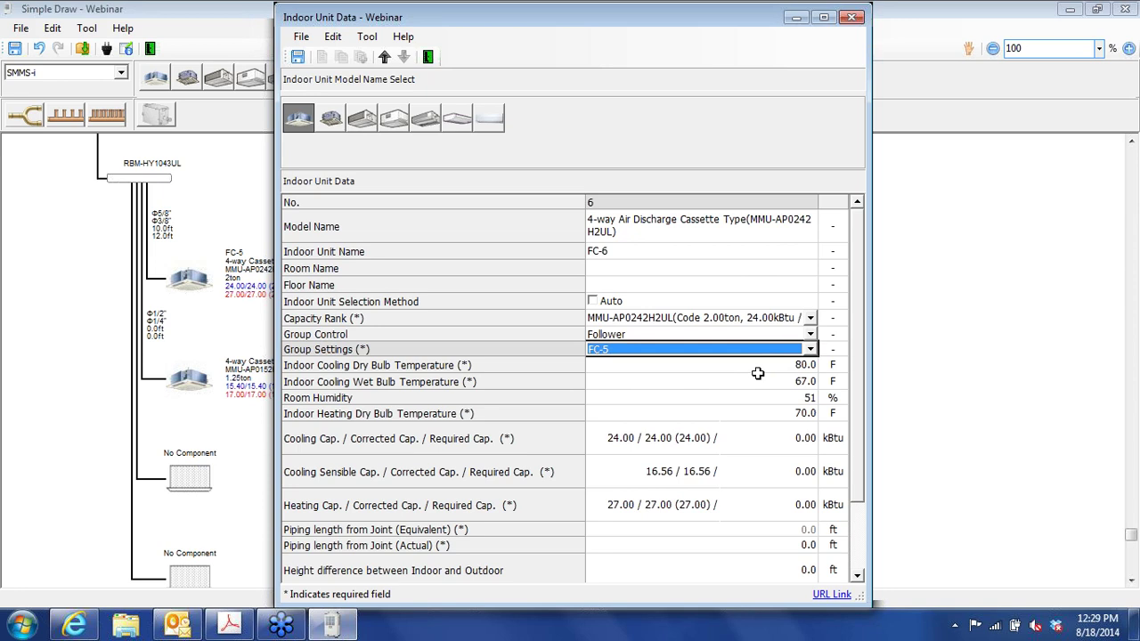
- Set FC-6's required capacities to 22 kBtu cooling, 15 kBtu sensible cooling and 20 kBtu heating
left_click(798, 437)
type("22")
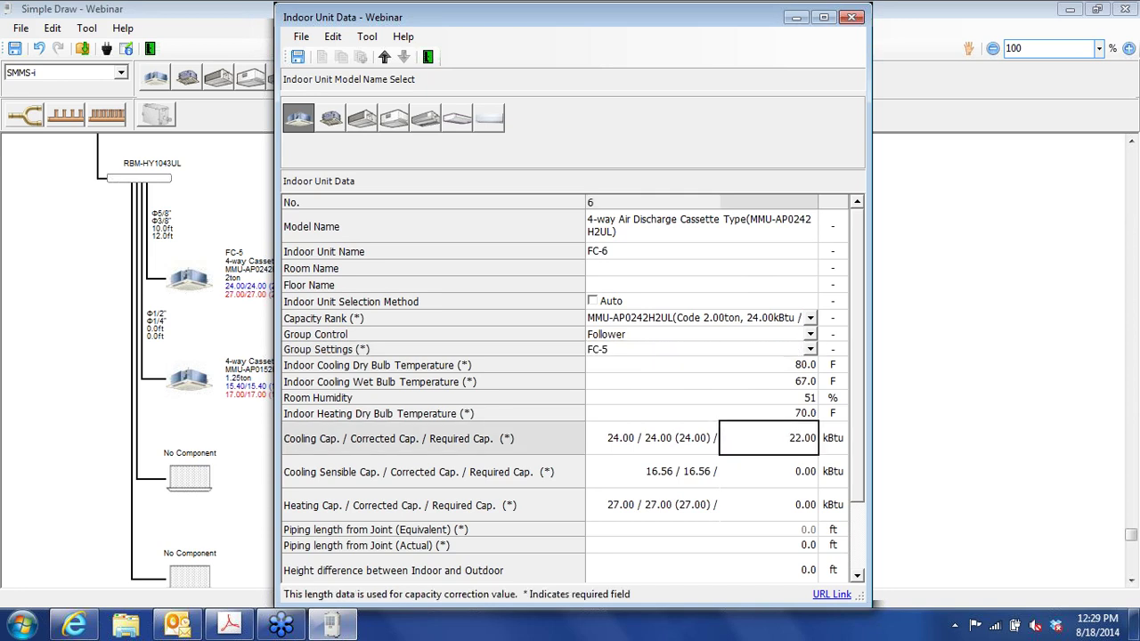
key("Return")
type("15")
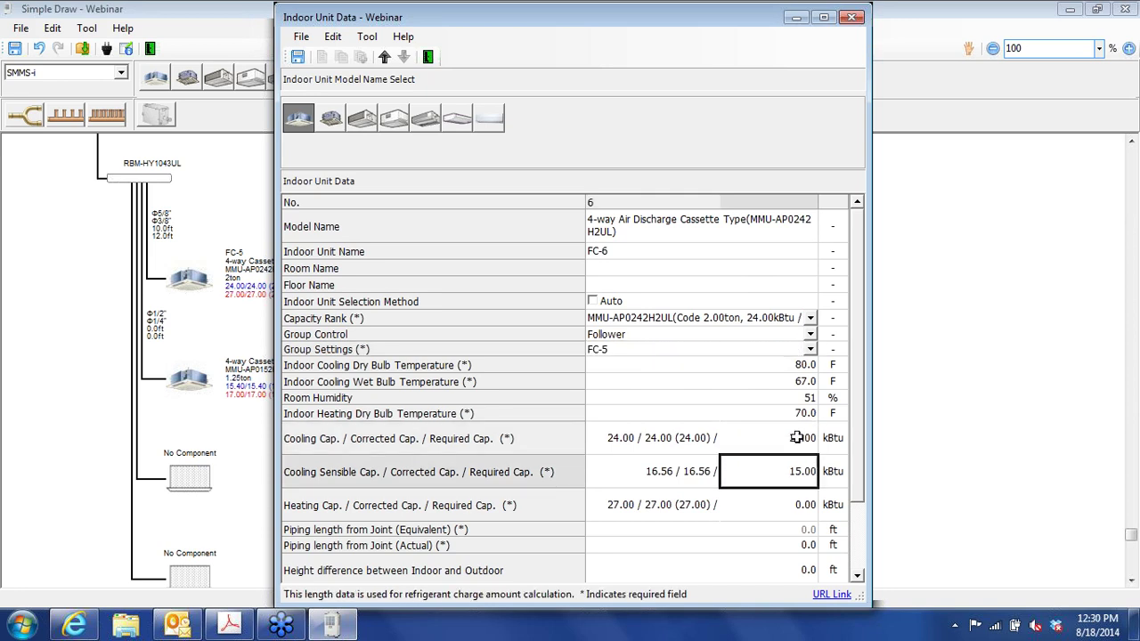
key("Return")
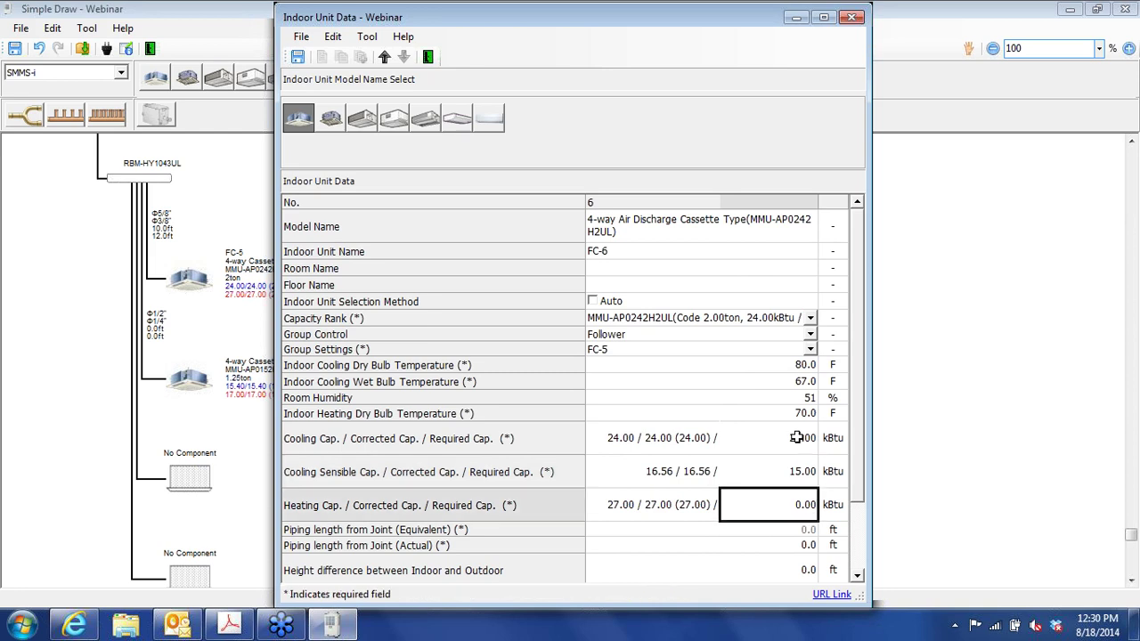
type("20")
- Set FC-6's actual piping length from the joint to 10 ft, then save and close its data
left_click(797, 545)
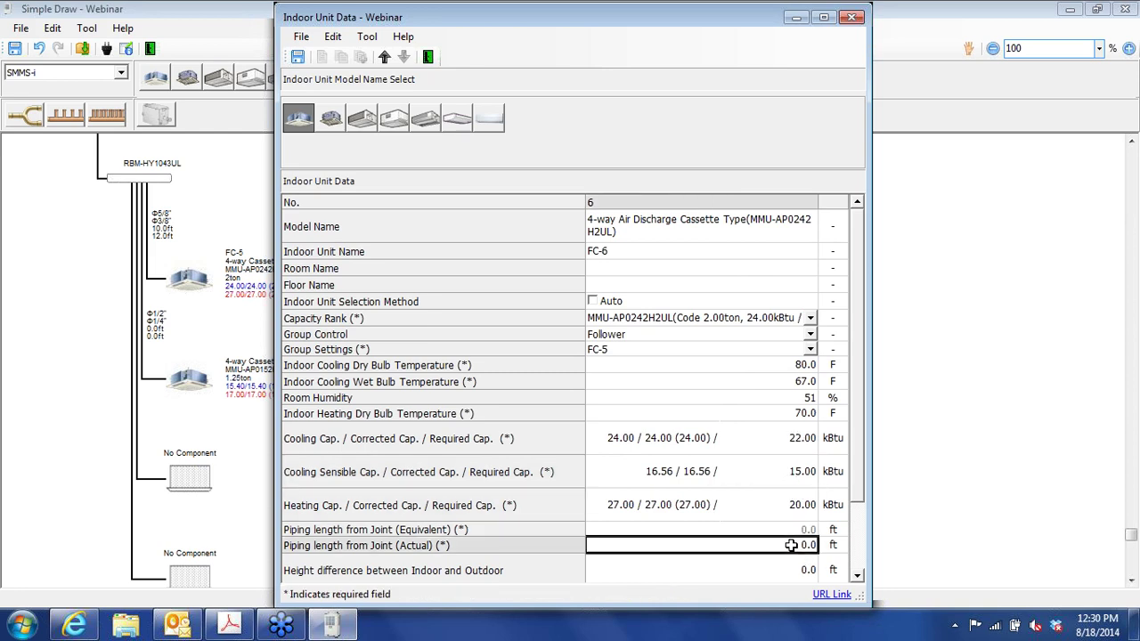
type("1.00")
left_click(298, 56)
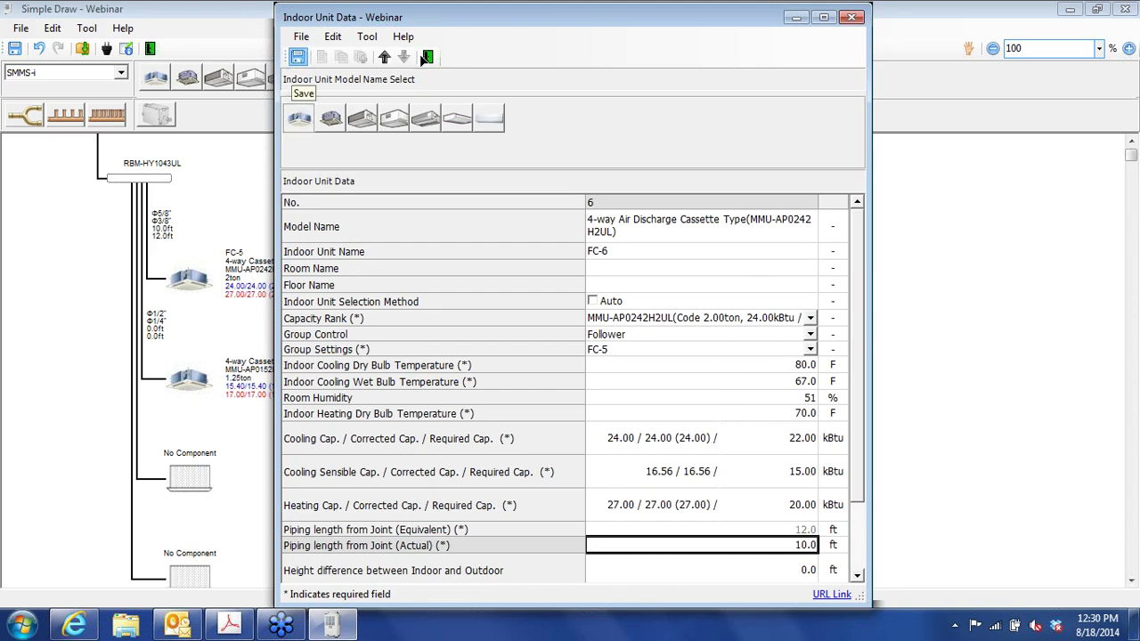
left_click(427, 57)
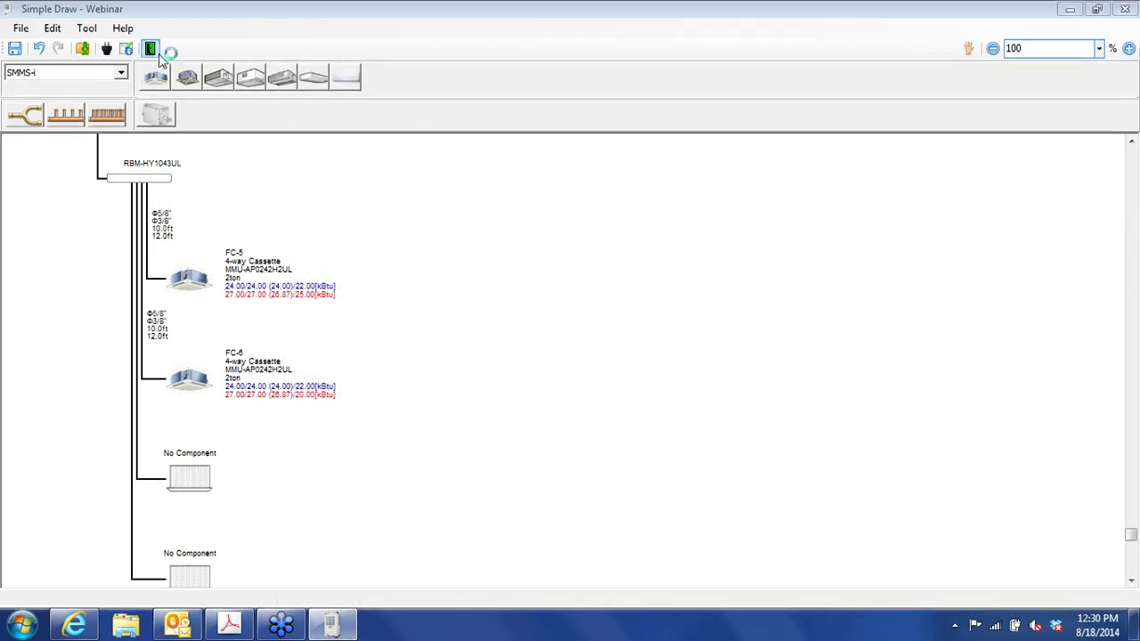
- Add a 4-way Air Discharge Cassette named FC-7 on the header position below FC-6, with capacity rank MMU-AP0242H2UL (2.00 ton)
left_click_drag(158, 76, 194, 479)
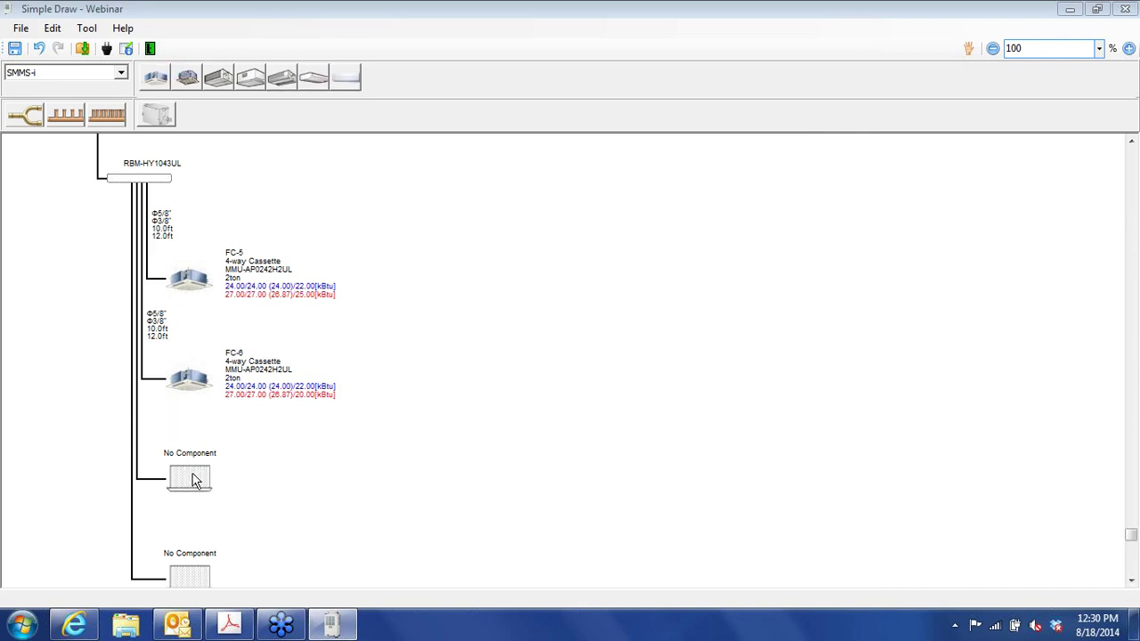
left_click(671, 252)
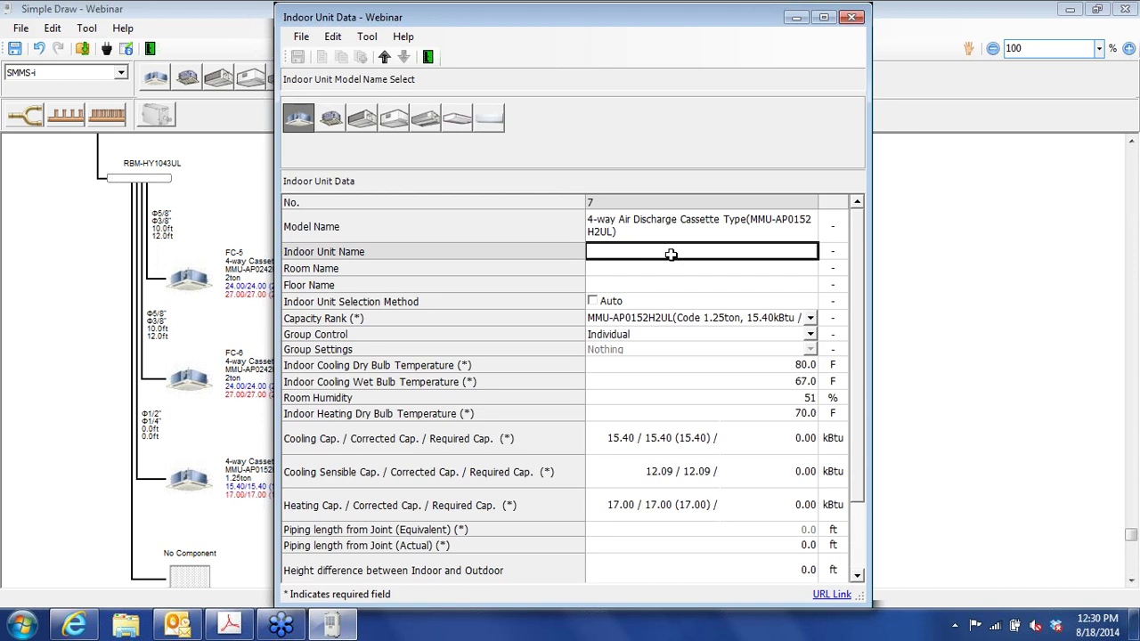
type("FC-7")
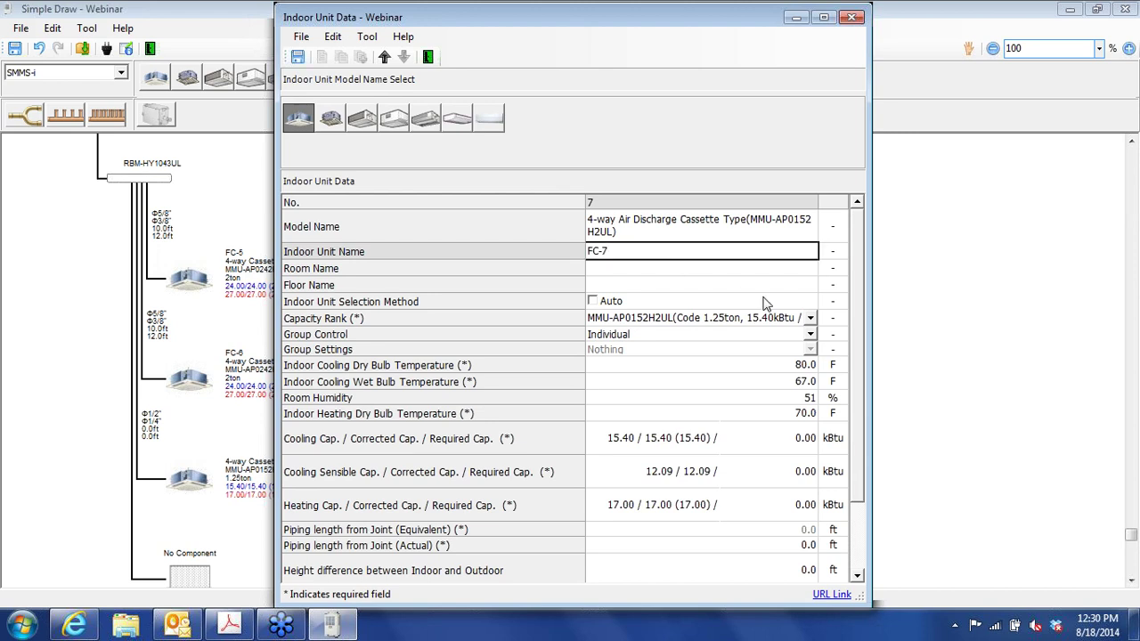
left_click(810, 321)
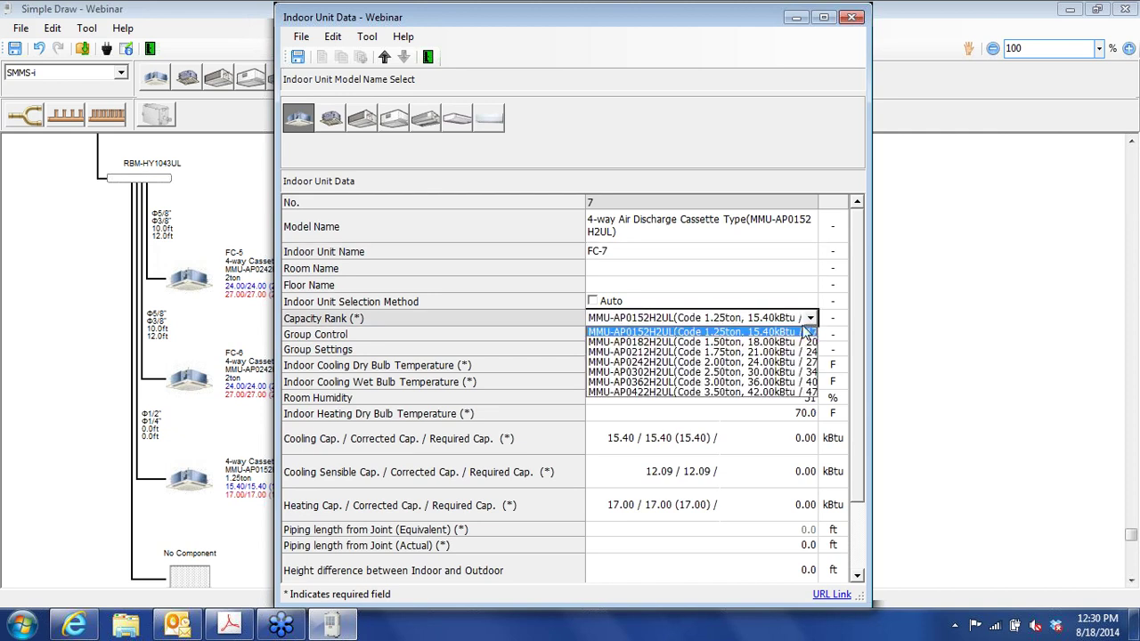
left_click(730, 362)
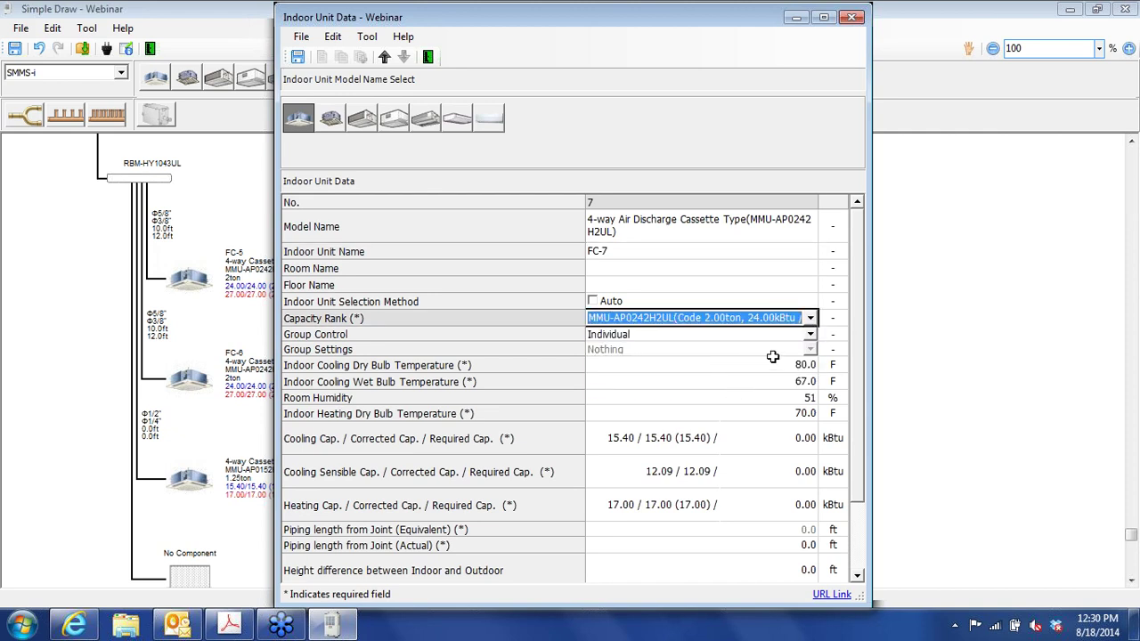
- Set FC-7's group control to Follower and assign it to the FC-5 group
left_click(810, 334)
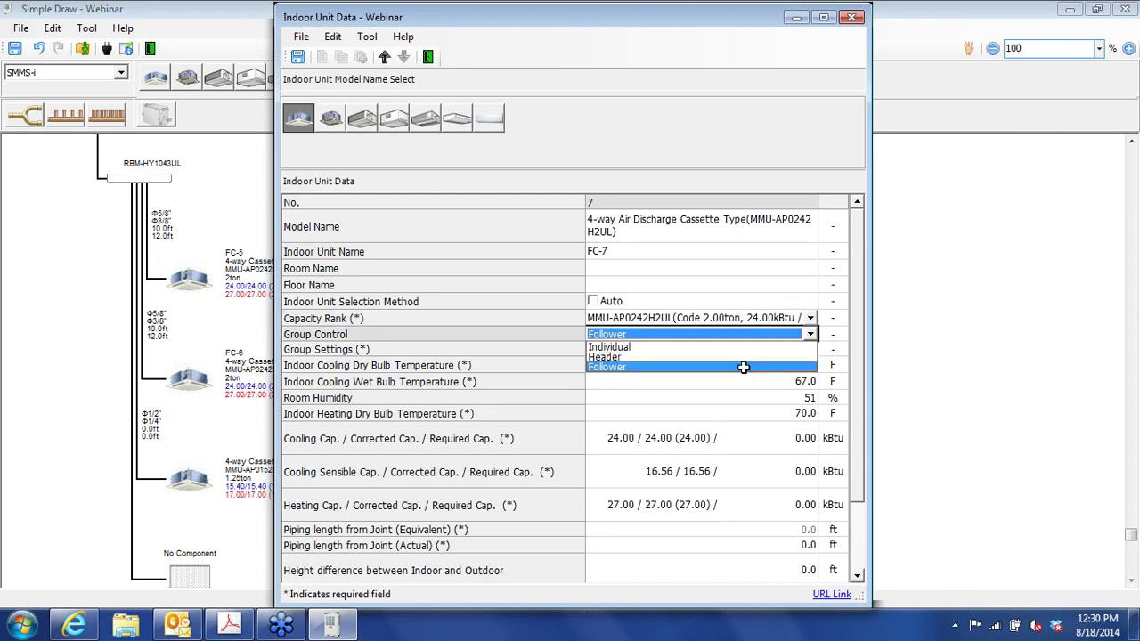
left_click(744, 367)
left_click(810, 349)
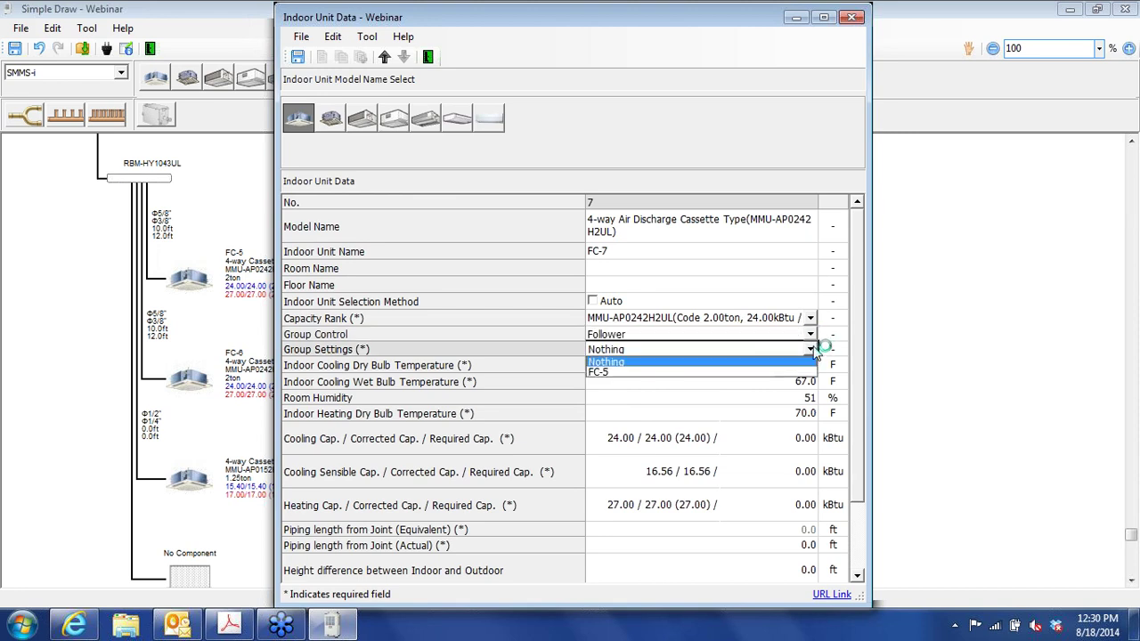
left_click(754, 372)
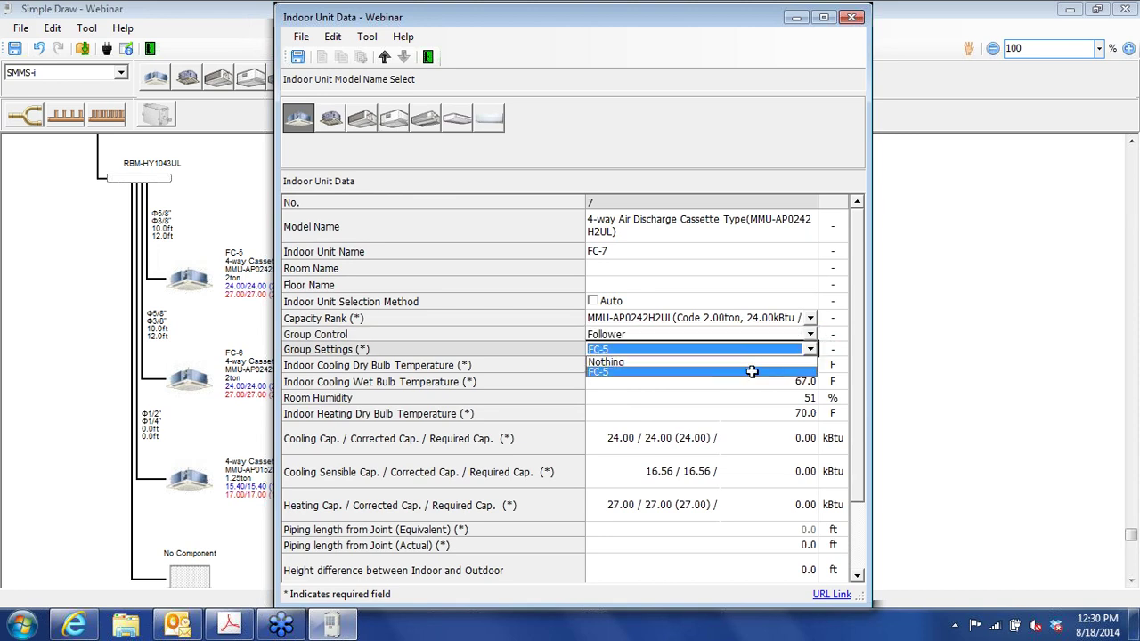
- Set FC-7's required capacities to 22 kBtu cooling, 15 kBtu sensible cooling and 20 kBtu heating
left_click(802, 438)
type("22.00")
key("Return")
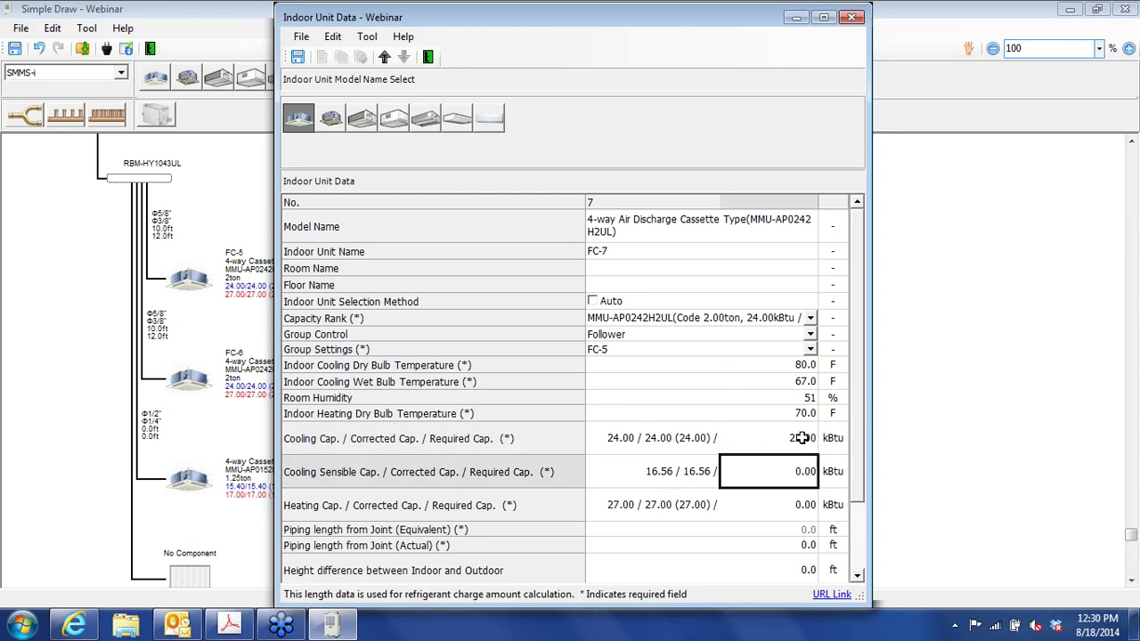
type("15.00")
key("Return")
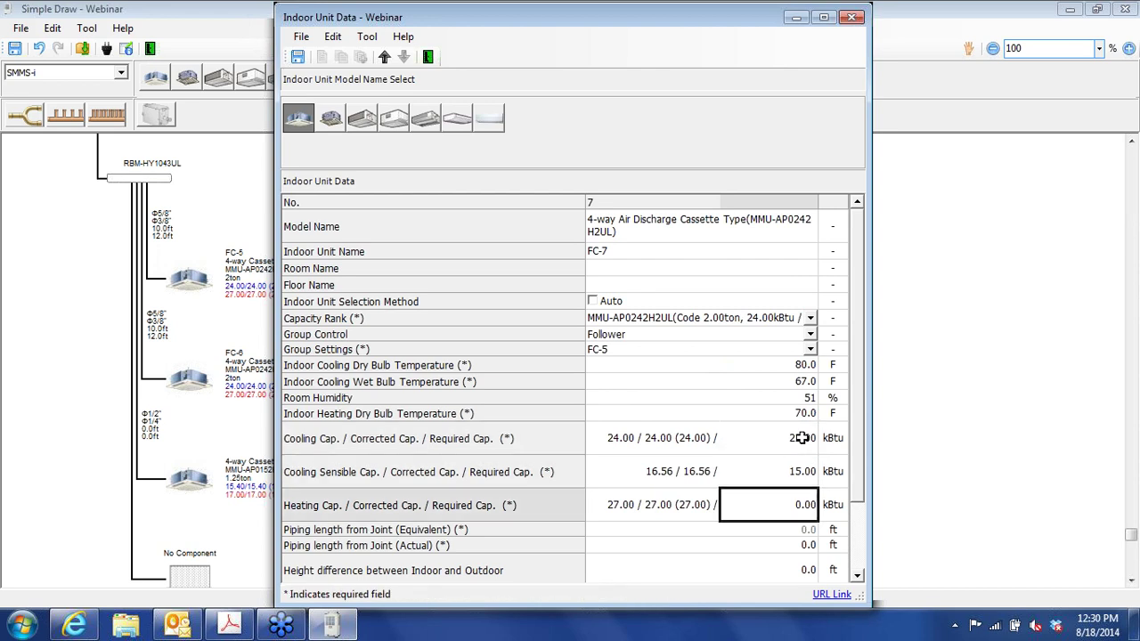
type("20.00")
- Set FC-7's actual piping length from the joint to 10 ft, then save and close its data
left_click(799, 546)
type("10")
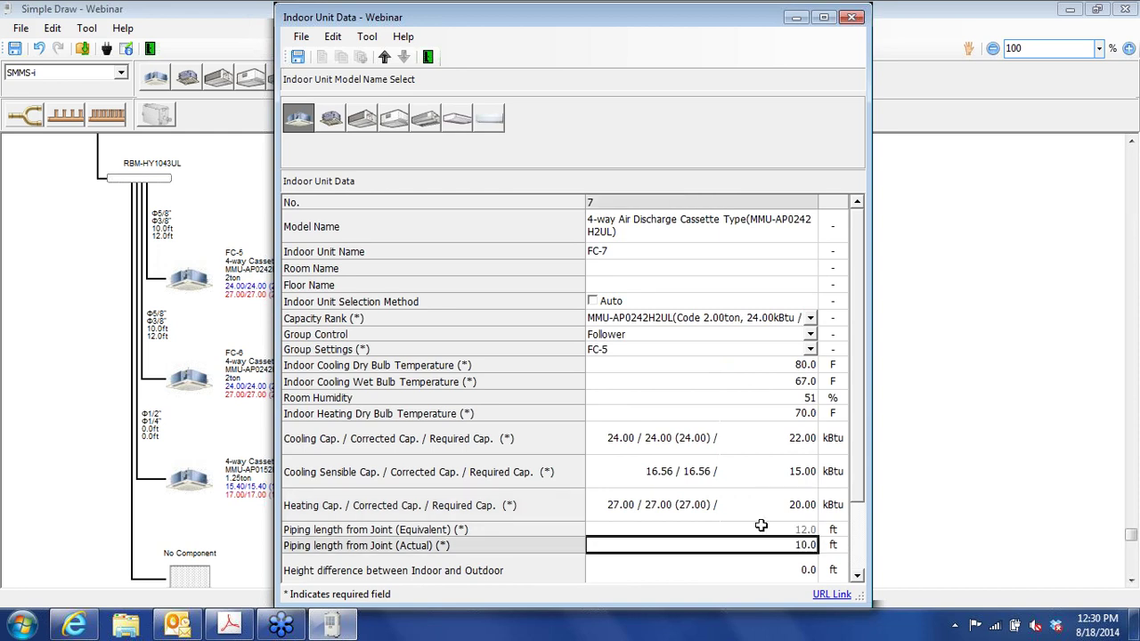
left_click(299, 61)
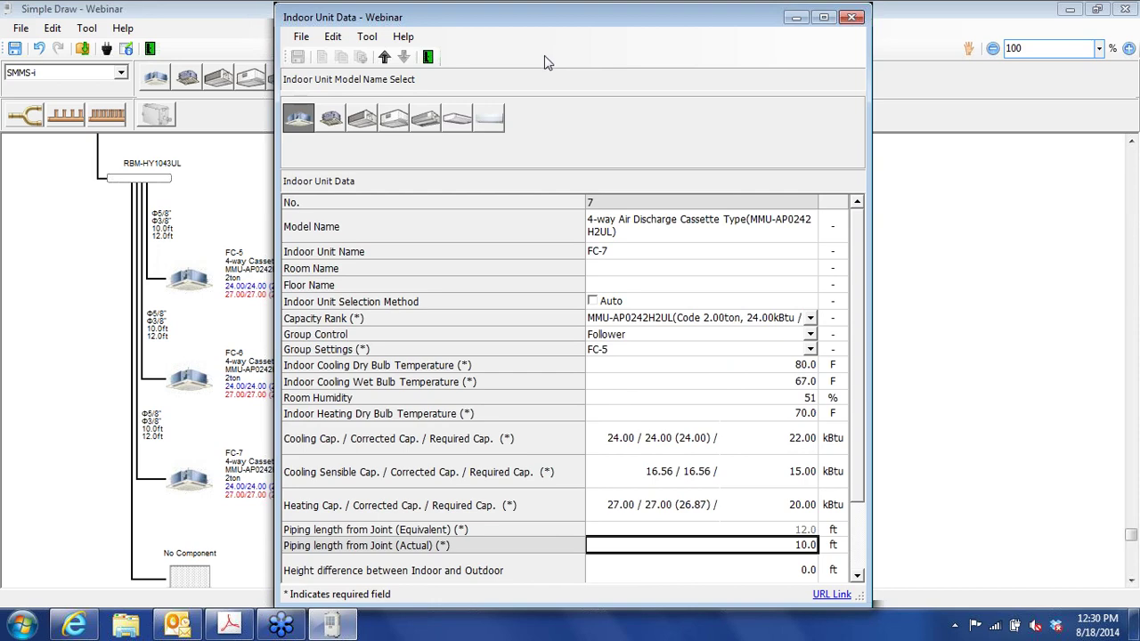
left_click(428, 57)
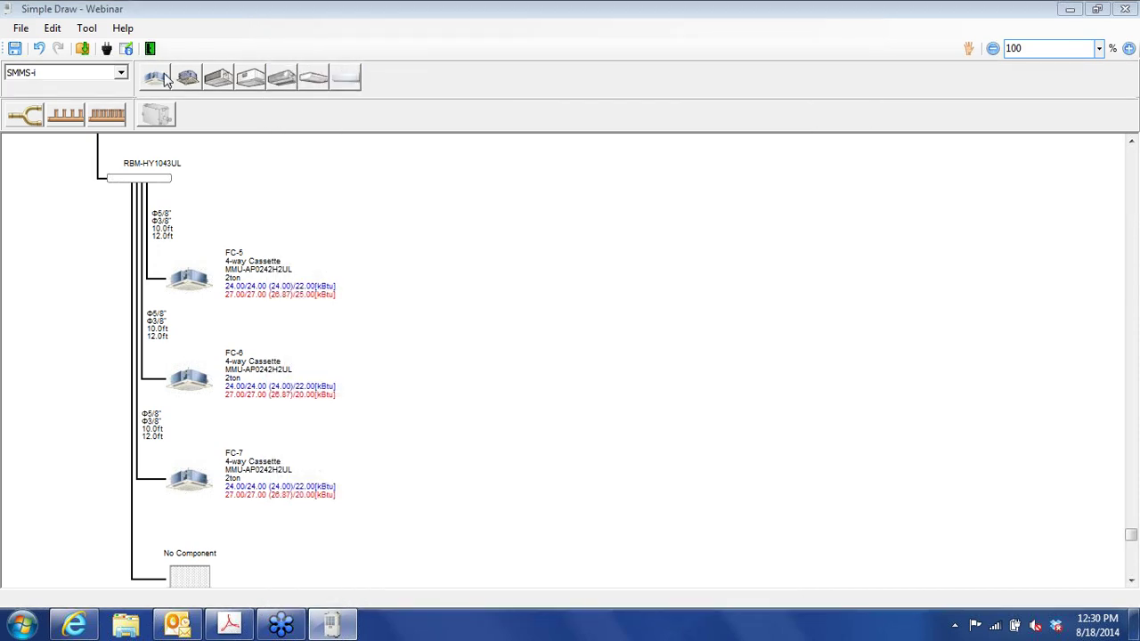
- Add a 4-way Air Discharge Cassette named FC-8 on the header's last free position, with capacity rank MMU-AP0242H2UL (2.00 ton)
left_click_drag(163, 79, 191, 586)
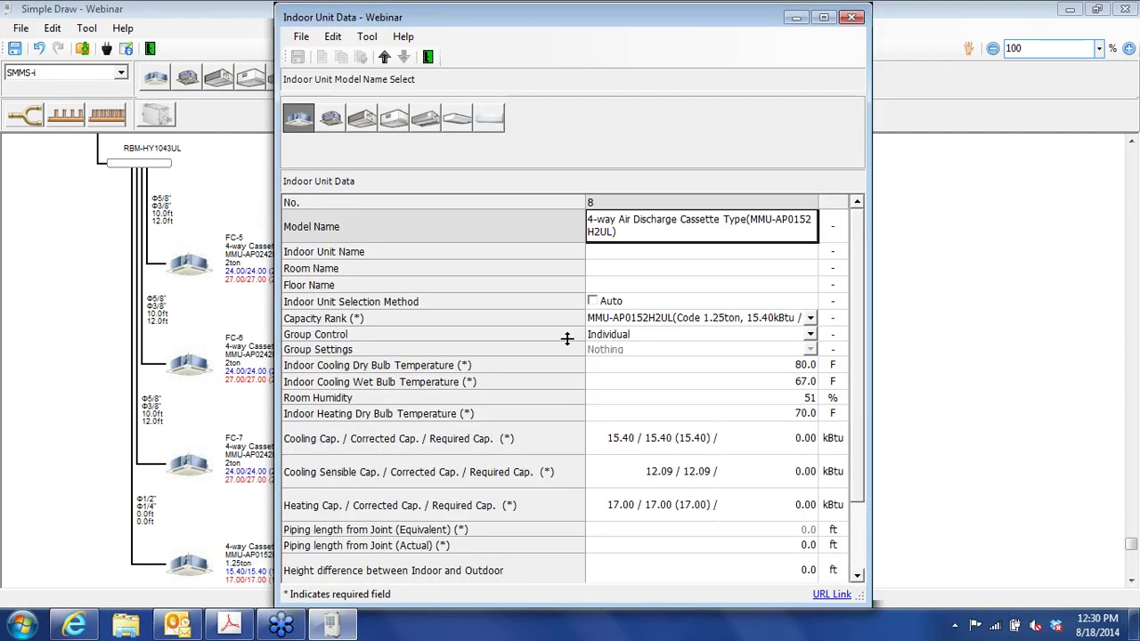
left_click(736, 253)
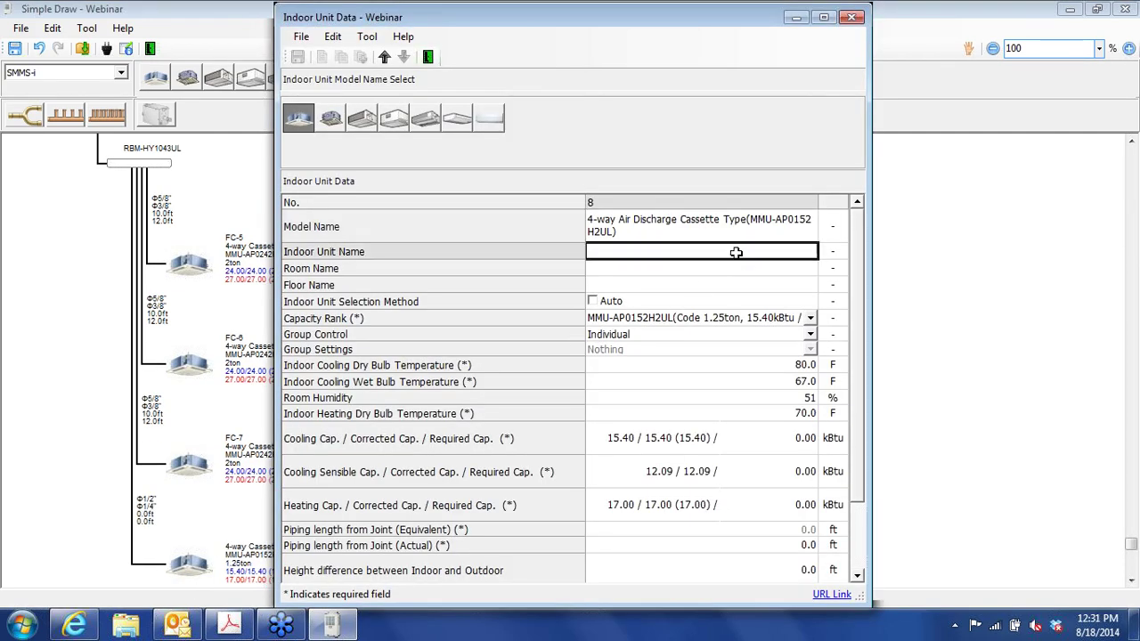
type("FC-8")
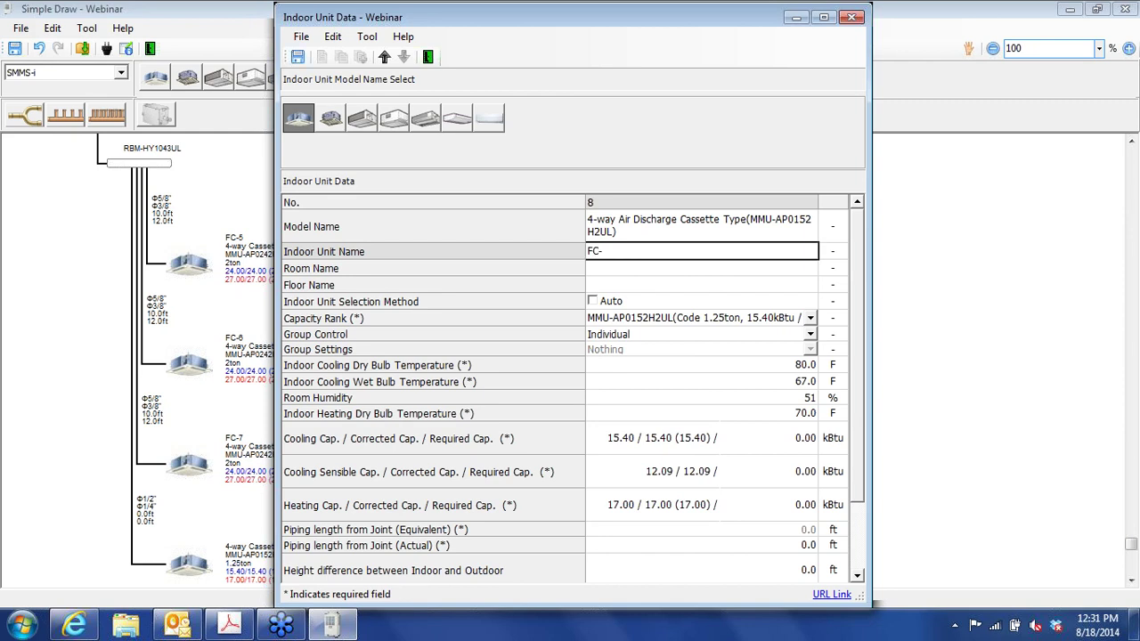
left_click(809, 318)
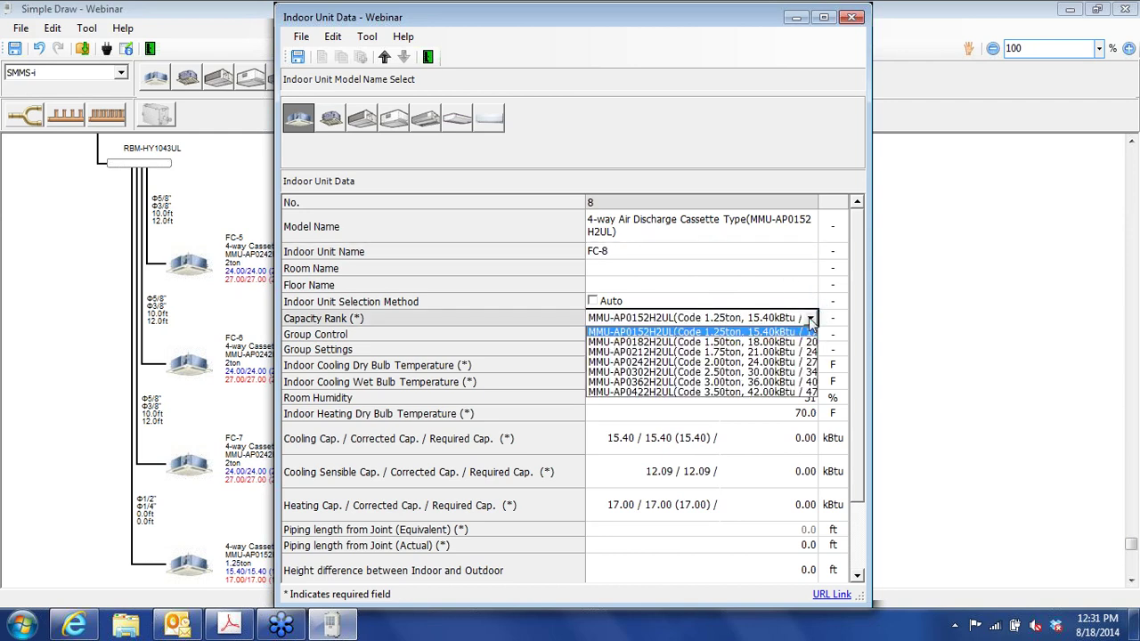
left_click(739, 362)
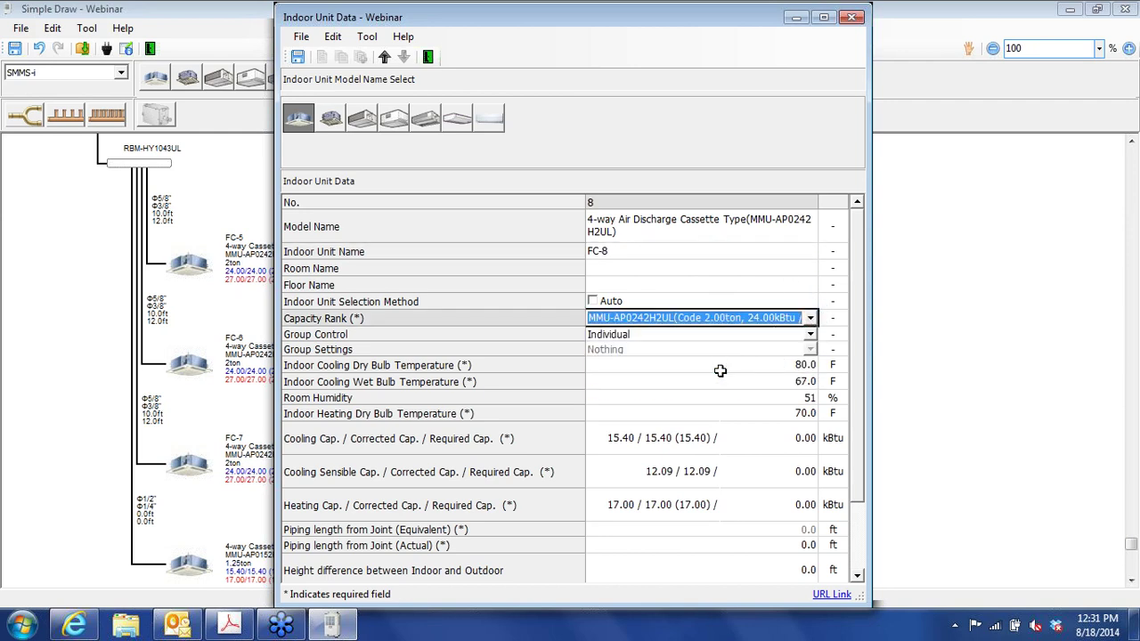
- Set FC-8's required capacities to 22 kBtu cooling, 15 kBtu sensible cooling and 20 kBtu heating
left_click(800, 448)
type("22")
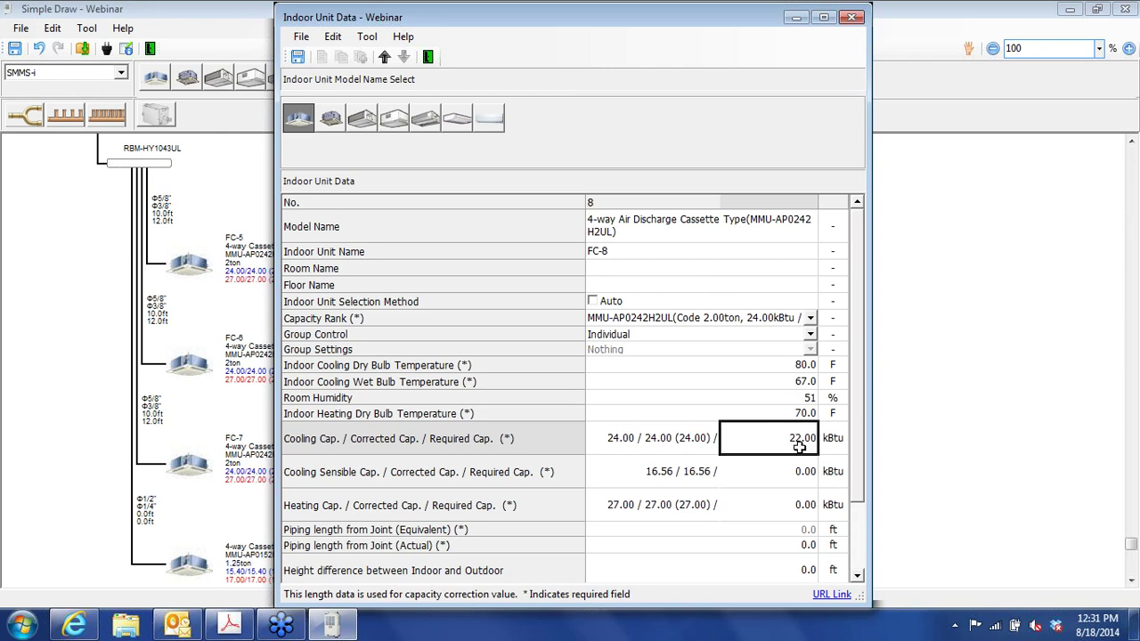
key("Return")
type("15")
key("Return")
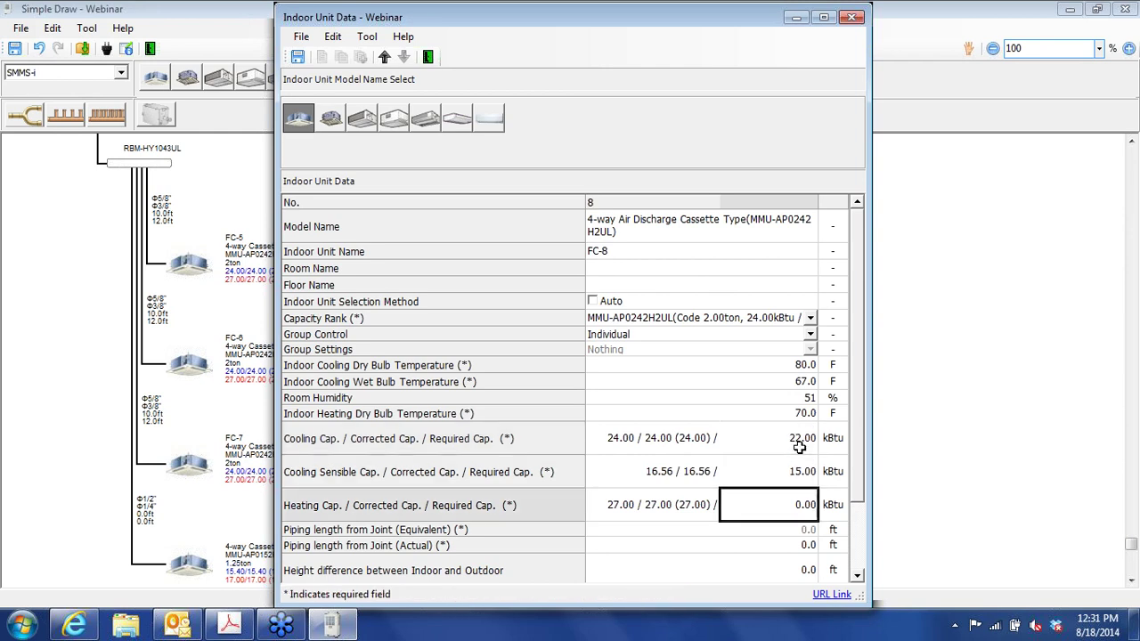
type("20")
key("Return")
- Set FC-8's actual piping length from the joint to 10 ft and save the unit data
key("Return")
type("10")
key("Return")
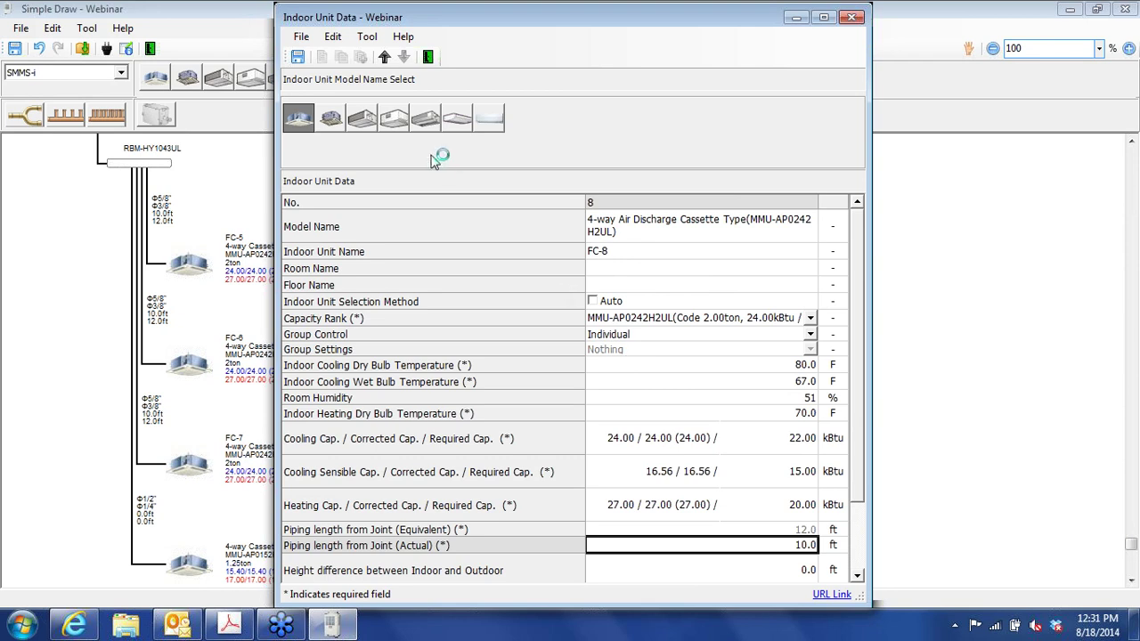
left_click(298, 59)
- Make FC-8 a Follower in the FC-5 group, then save and close its data
left_click(811, 335)
left_click(744, 367)
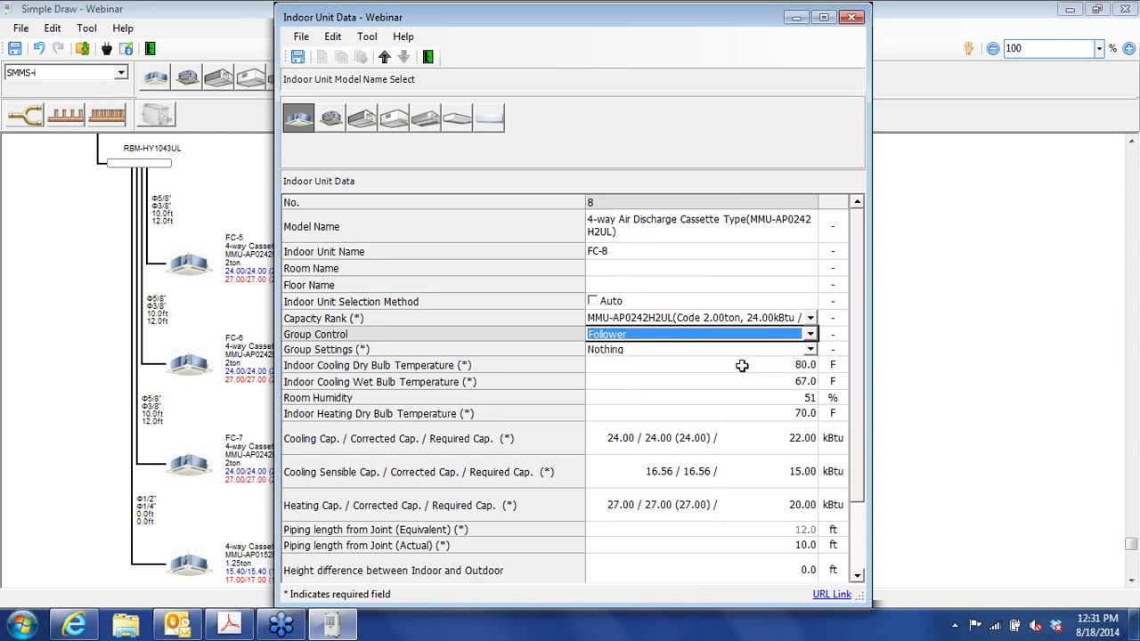
left_click(811, 349)
left_click(764, 372)
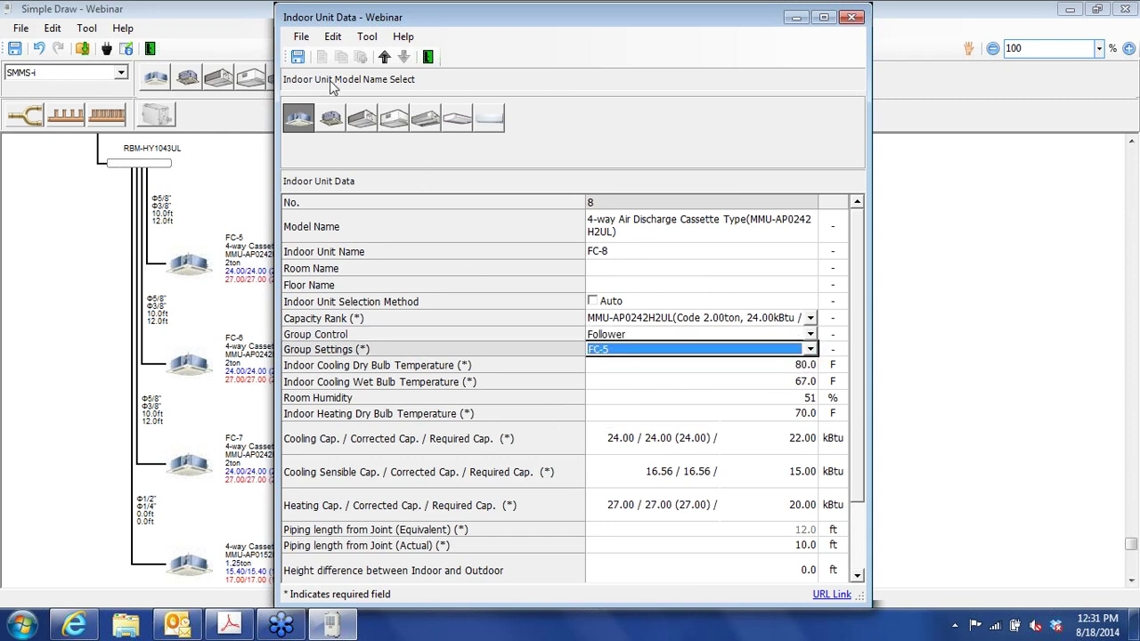
left_click(298, 57)
left_click(430, 56)
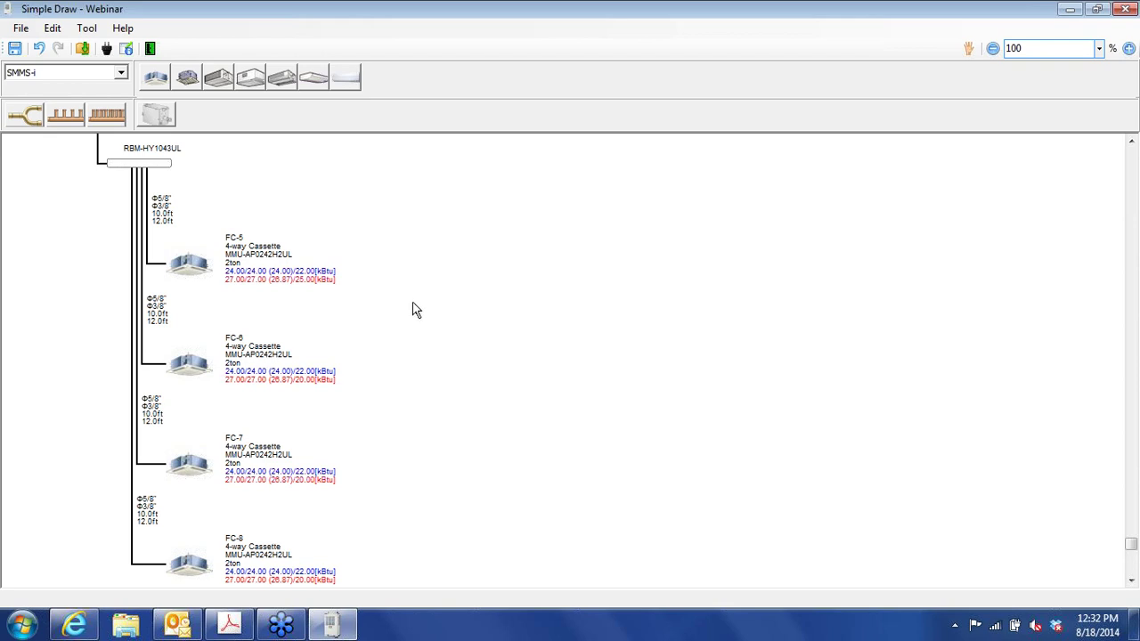
- Open the outdoor unit's information and set its maximum selection to 105 %
left_click(1133, 162)
left_click(1133, 158)
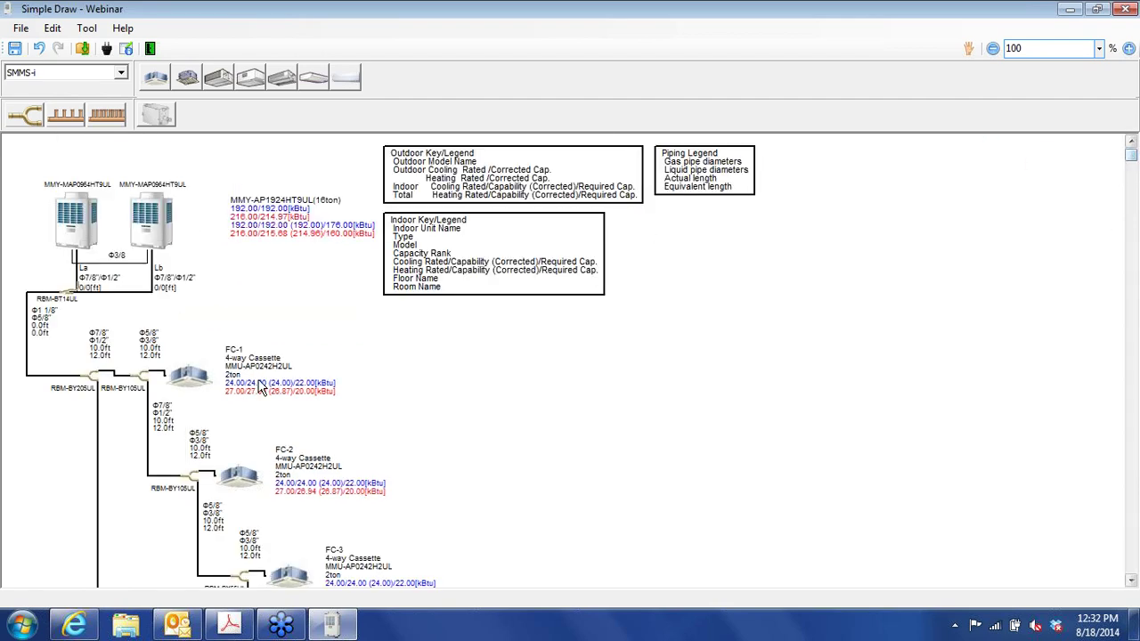
double_click(152, 232)
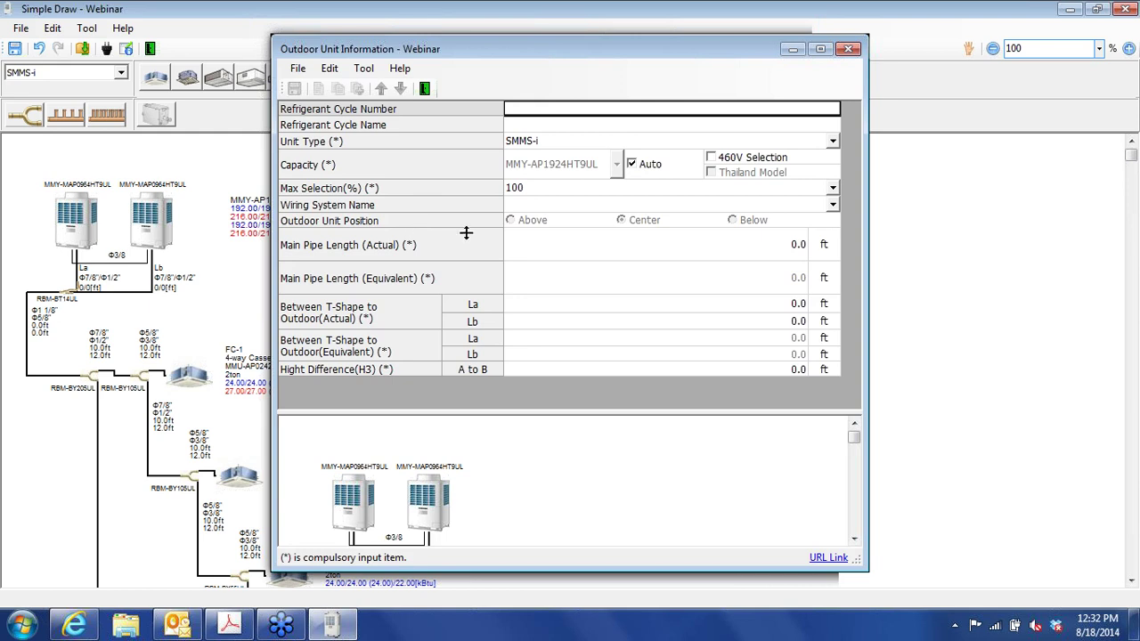
left_click(832, 190)
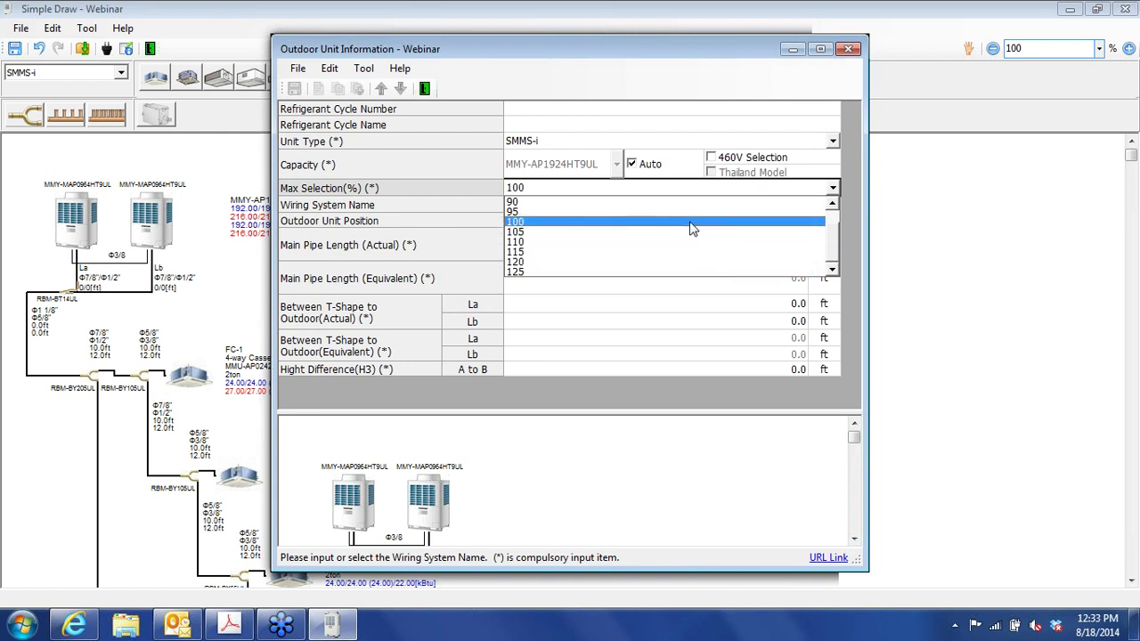
left_click(693, 221)
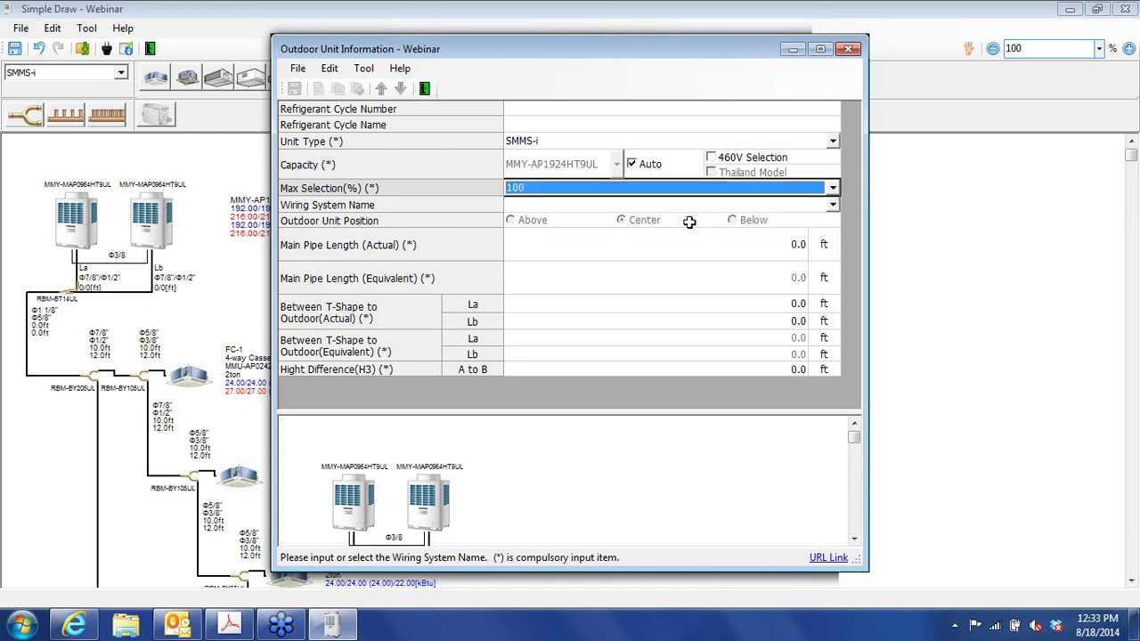
left_click(833, 190)
left_click(772, 230)
- Set the outdoor unit's actual main pipe length to 30 ft
left_click(853, 538)
left_click(854, 538)
left_click(854, 538)
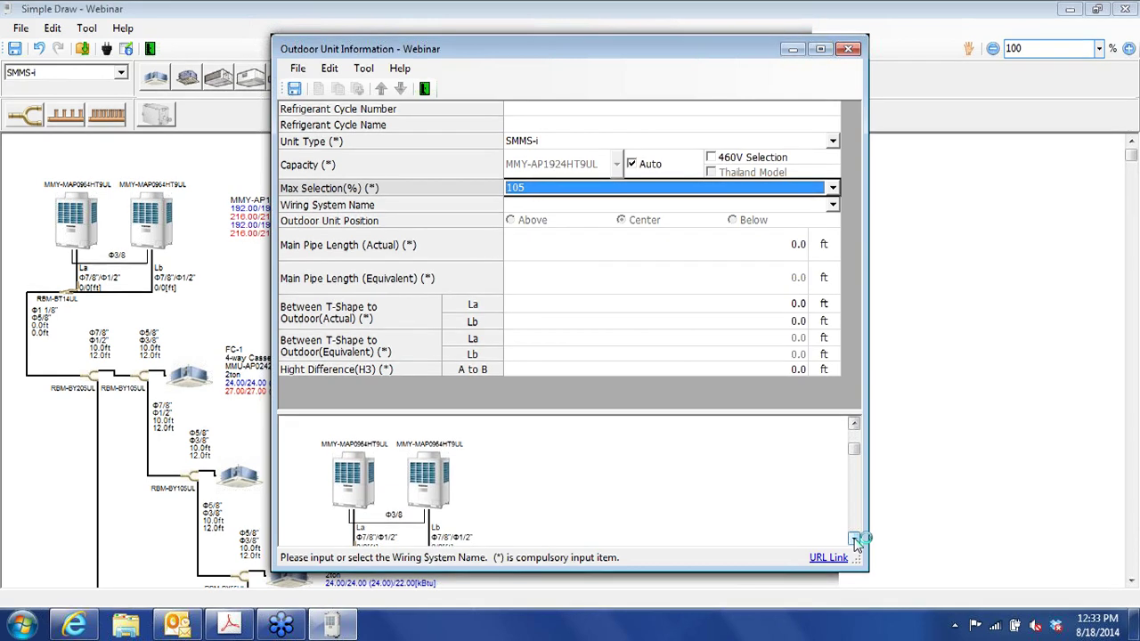
left_click(854, 538)
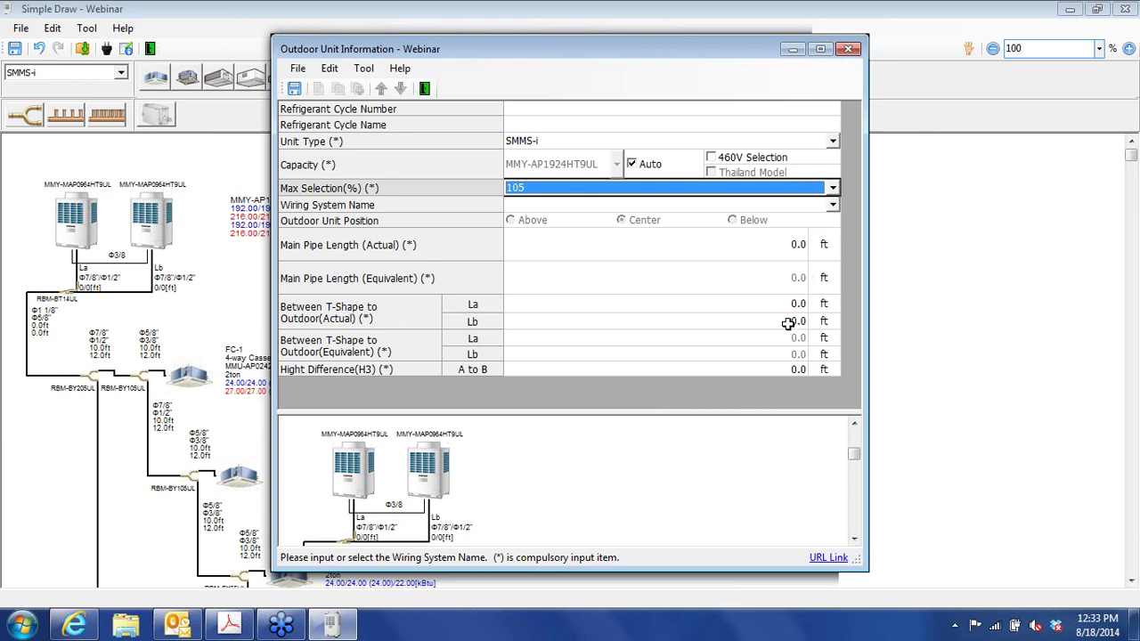
left_click(797, 242)
type("2.0")
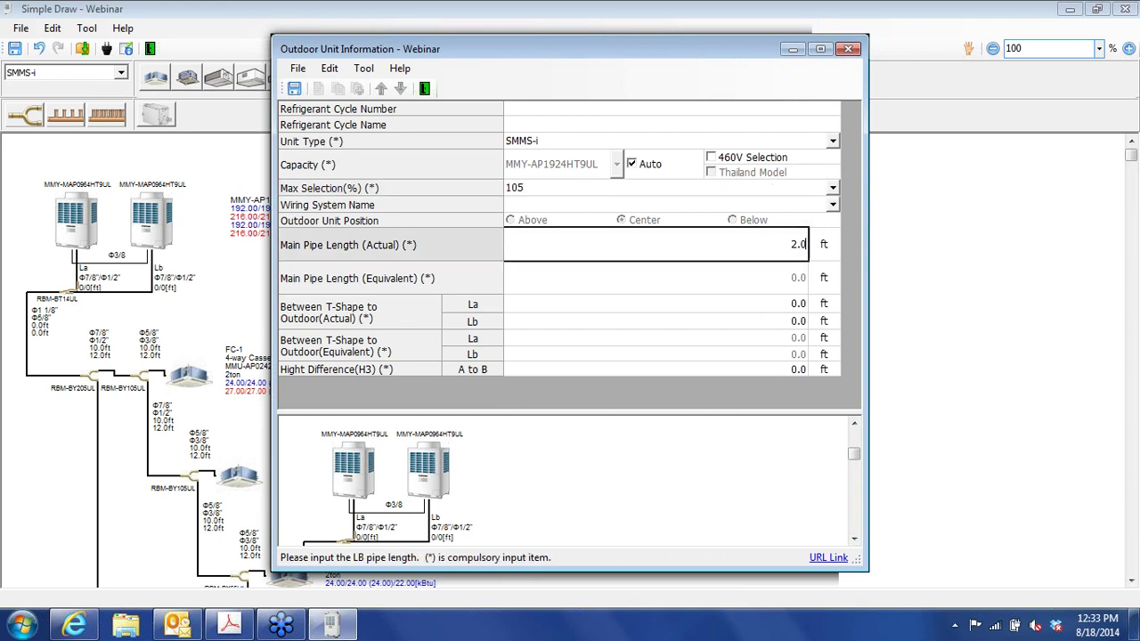
key("Escape")
type("36")
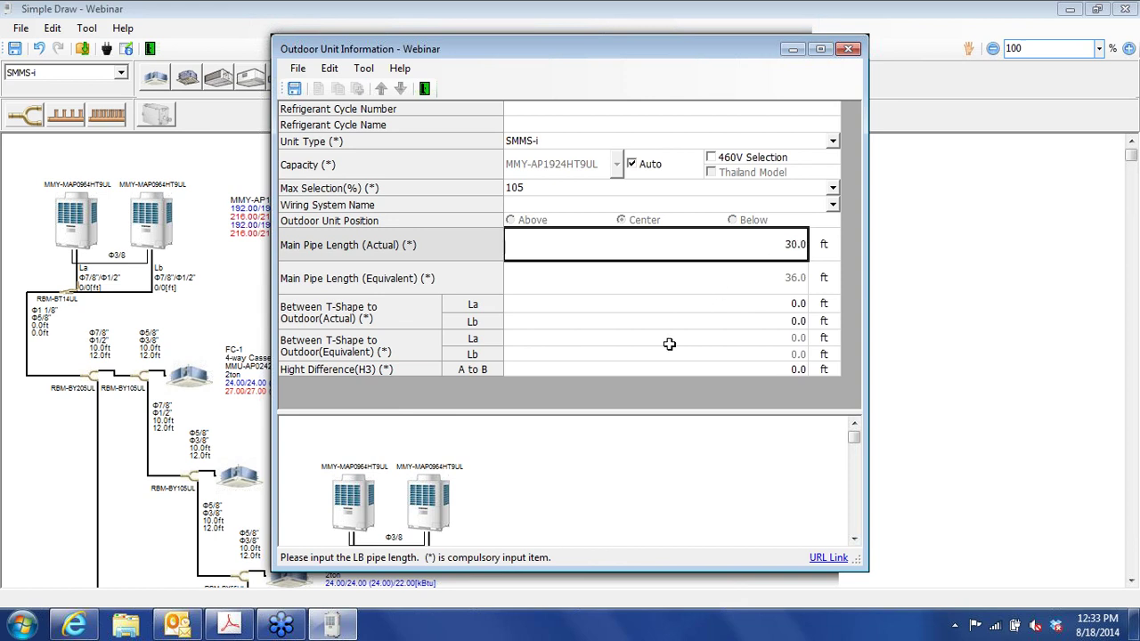
- Set the actual pipe length La between the T-shape joint and the outdoor unit to 3 ft
left_click(854, 540)
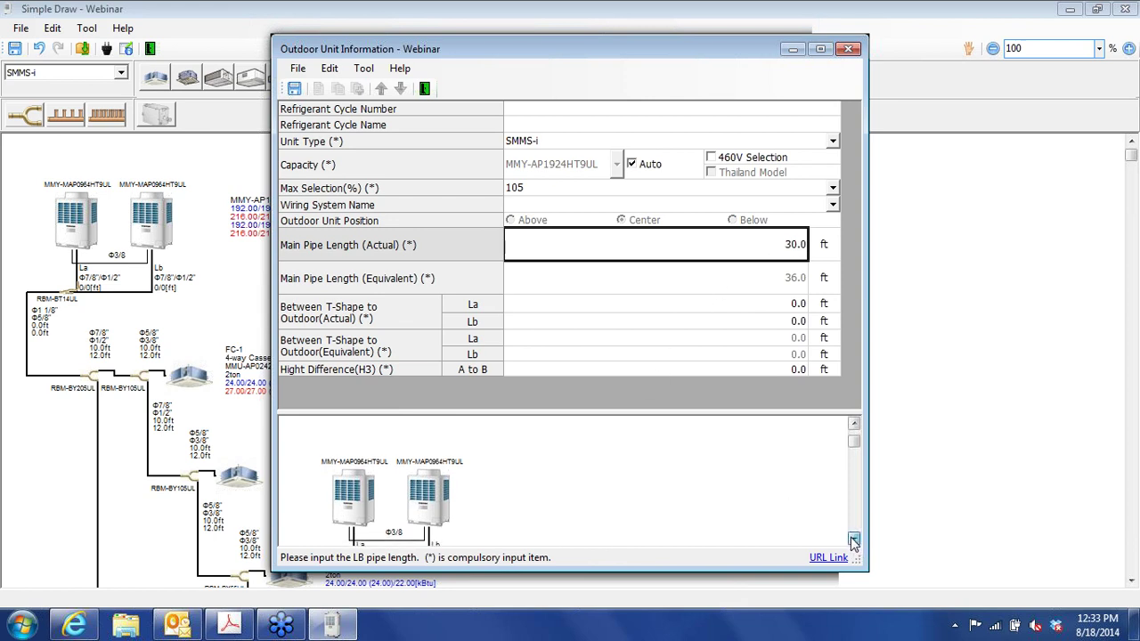
left_click(855, 539)
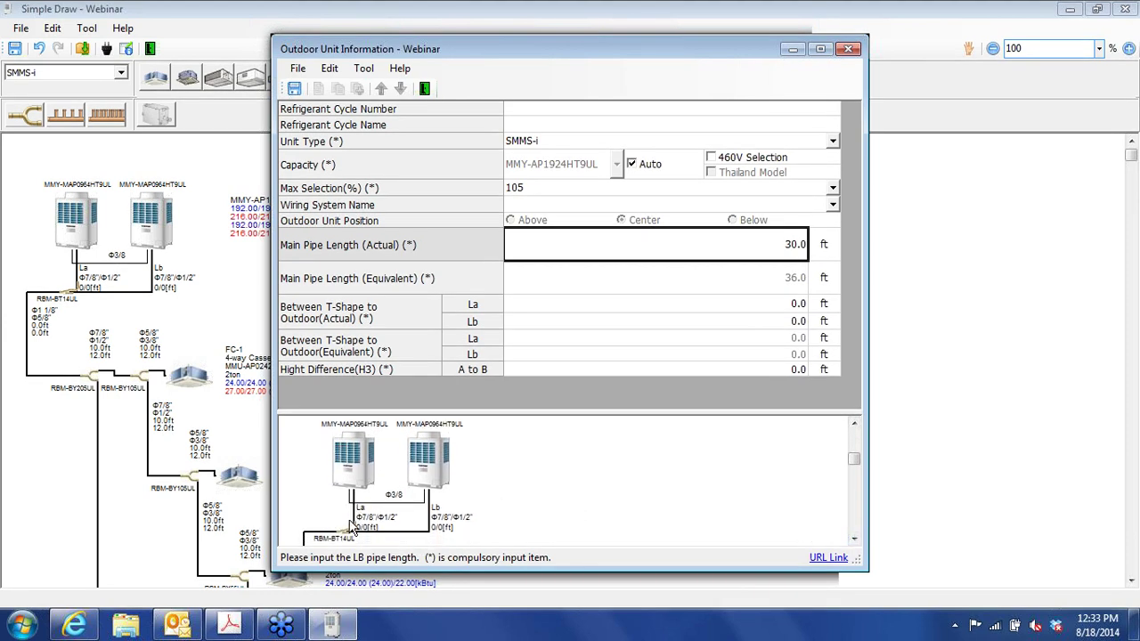
left_click(799, 303)
type("3.0")
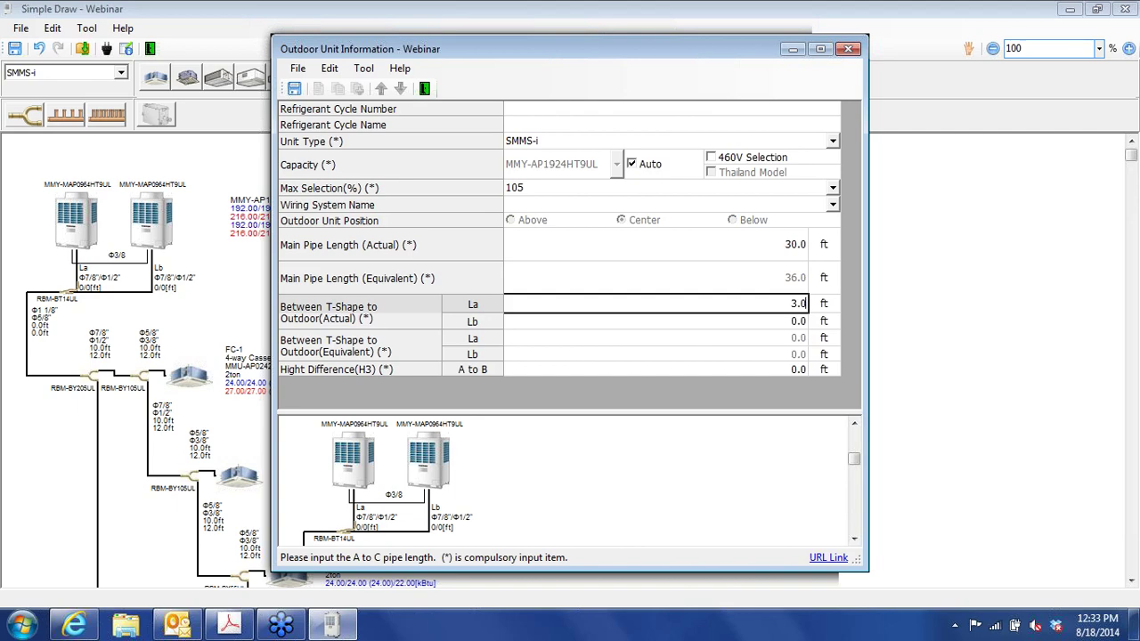
key("Return")
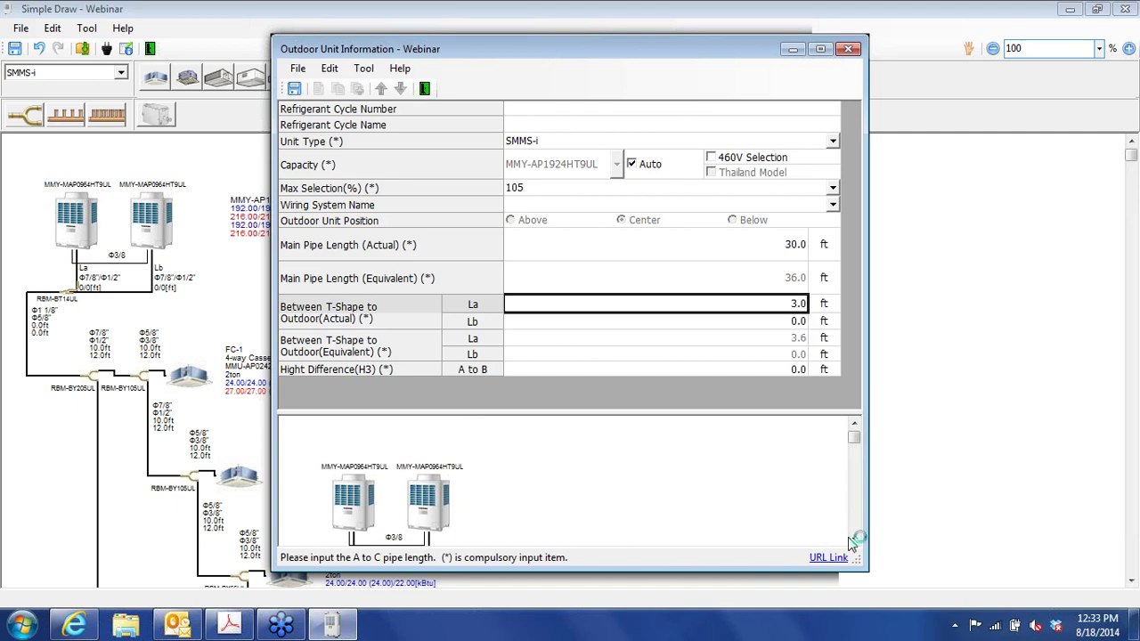
- Set the actual pipe length Lb between the T-shape joint and the outdoor unit to 6 ft
left_click(853, 540)
left_click(854, 540)
left_click(854, 539)
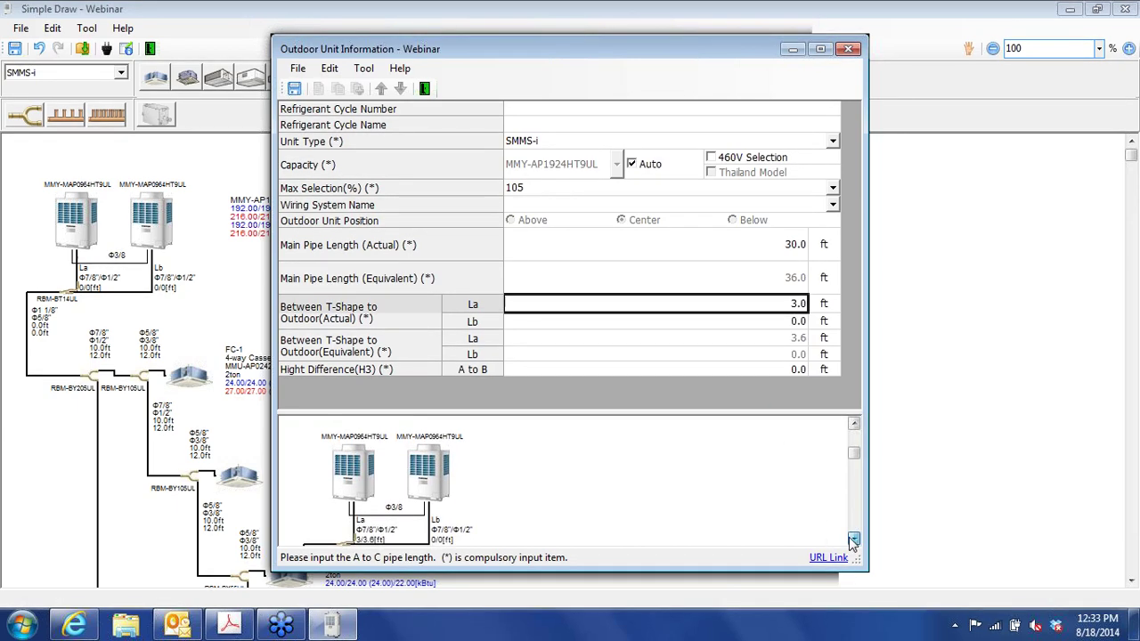
left_click(854, 540)
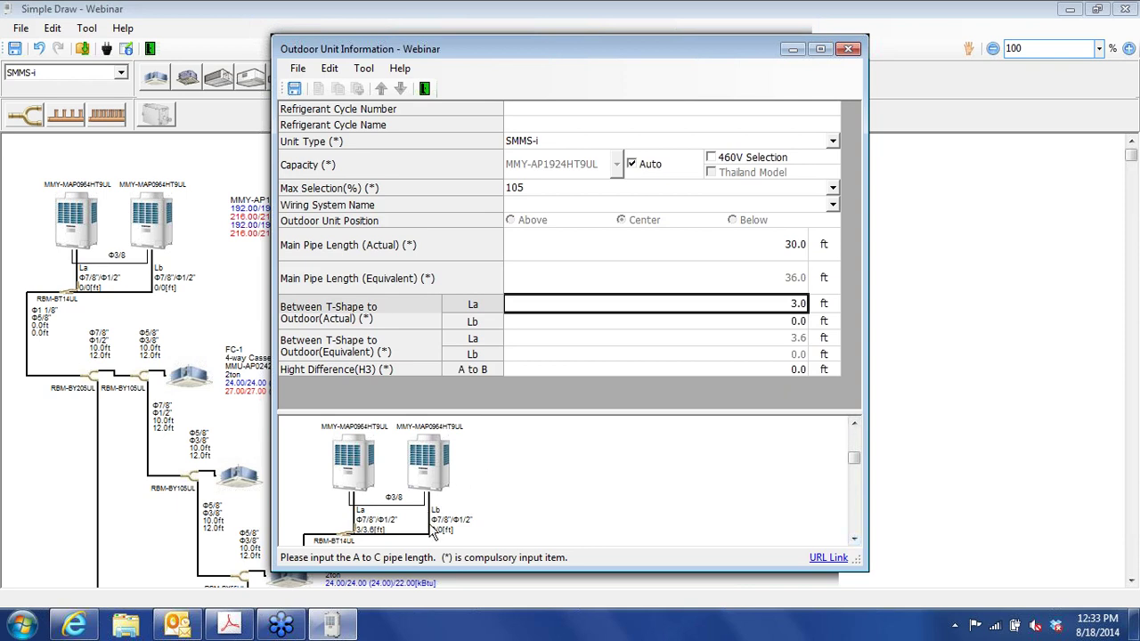
left_click(793, 321)
type("6")
key("Return")
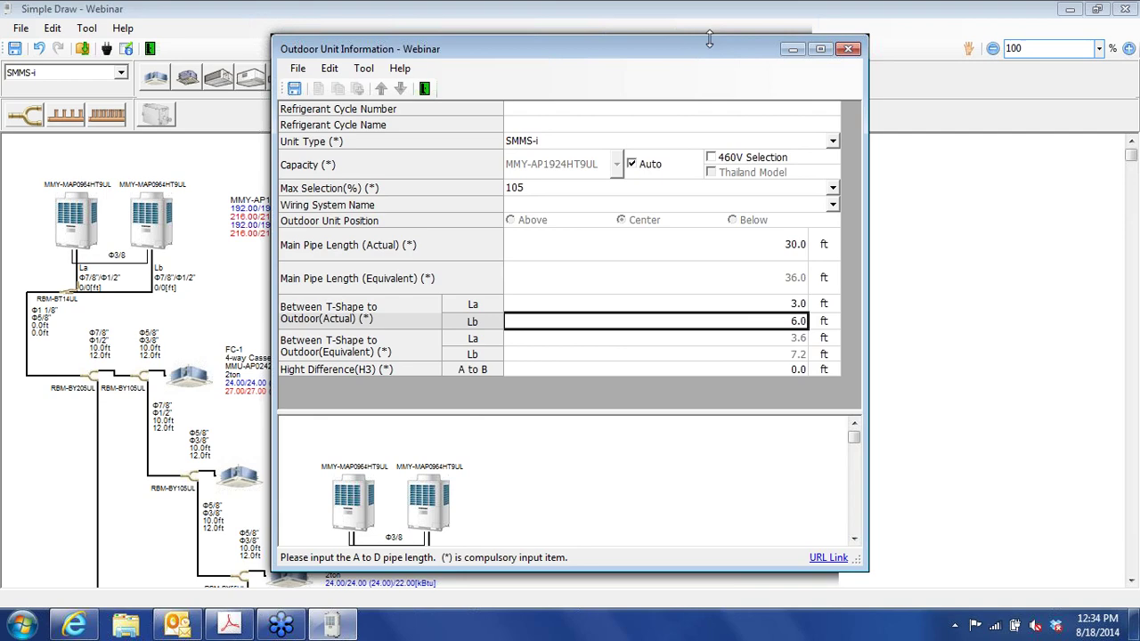
- Name the refrigerant cycle "System 1" and save both the outdoor unit's data and the project
left_click_drag(709, 41, 638, 54)
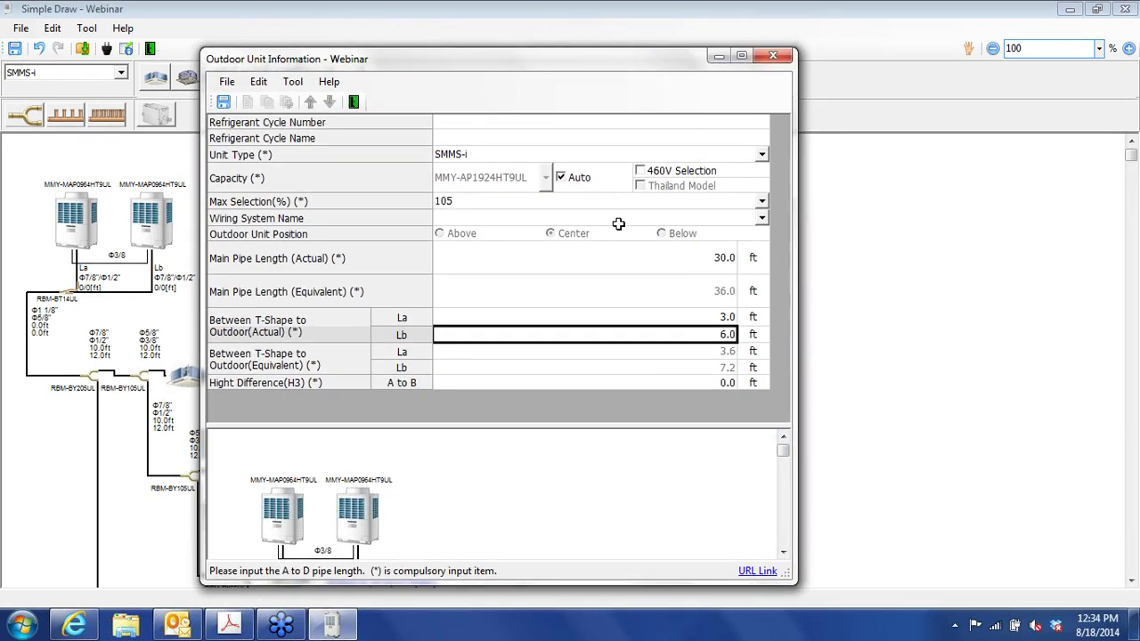
left_click(496, 121)
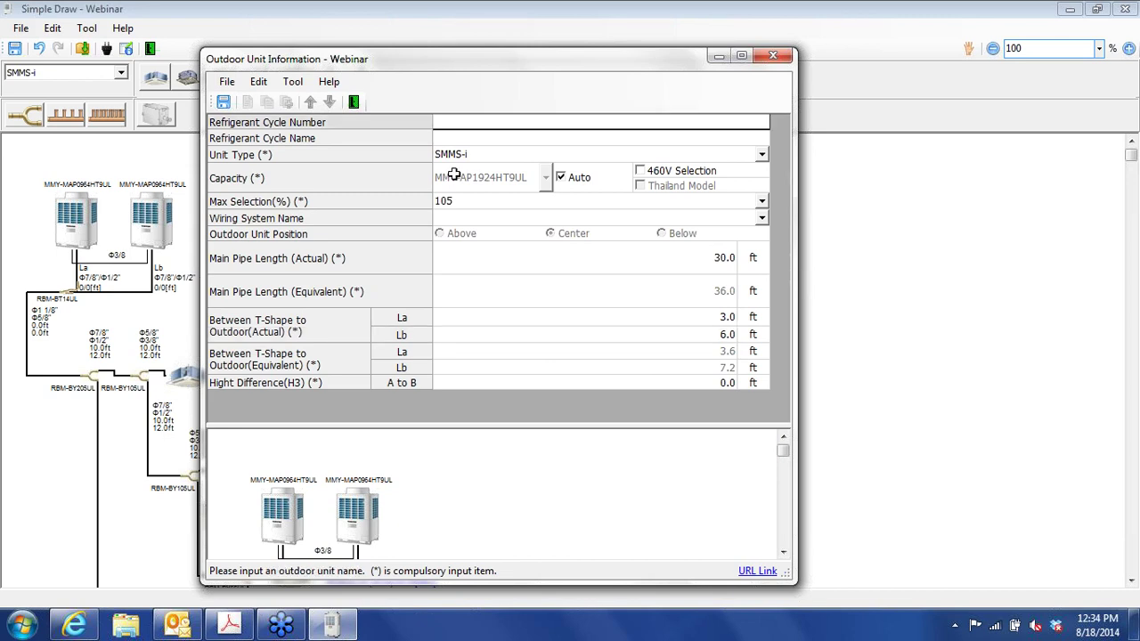
left_click(456, 139)
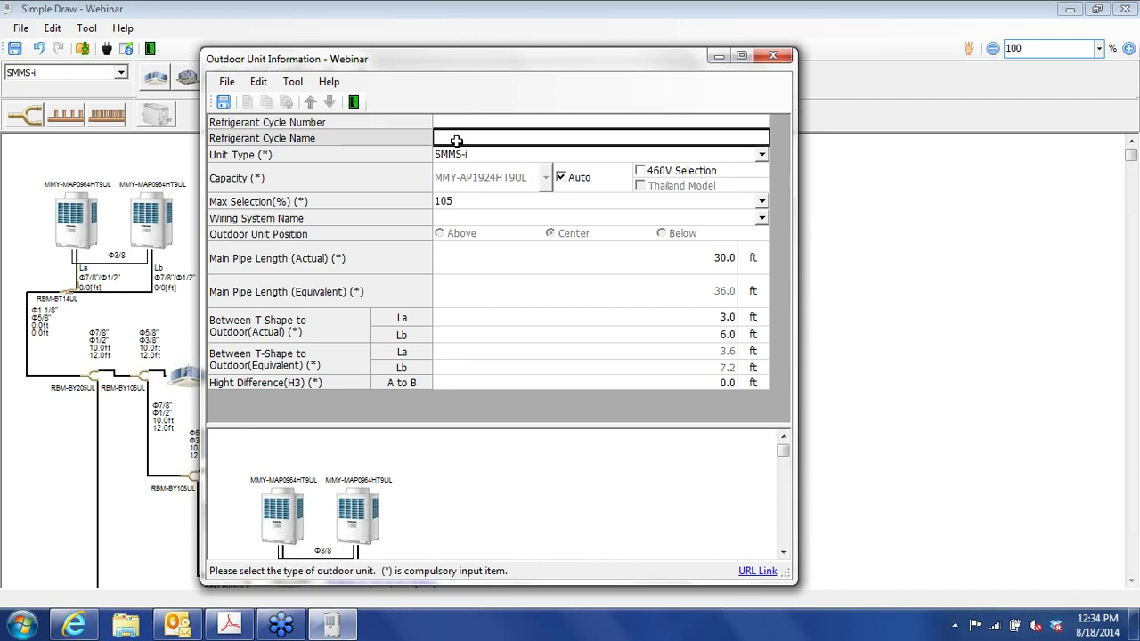
type("System 1")
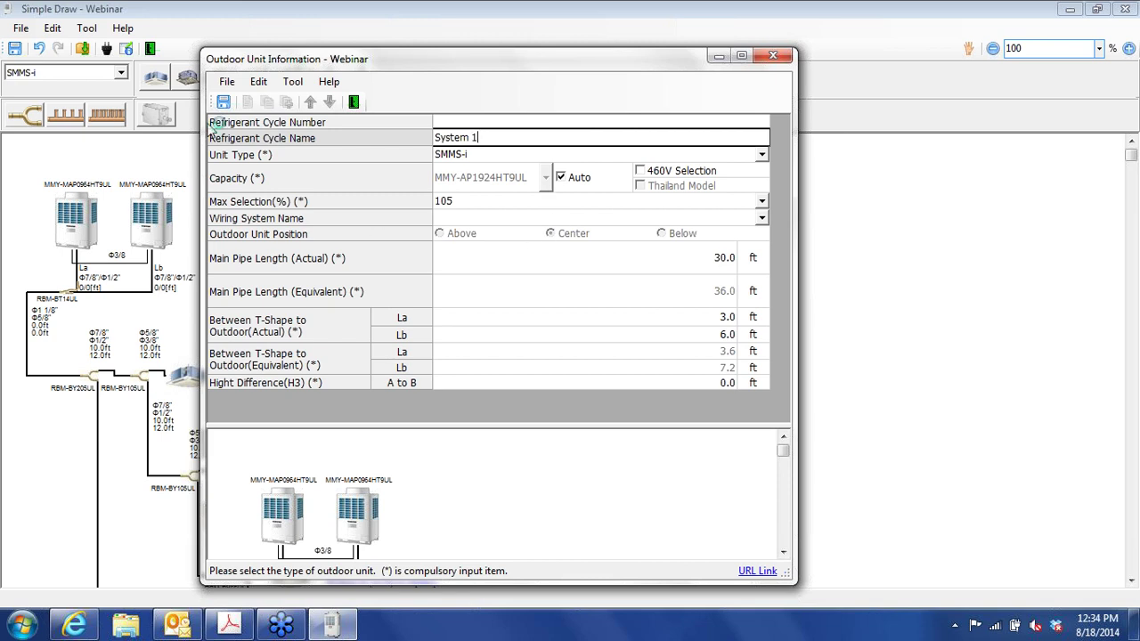
left_click(223, 105)
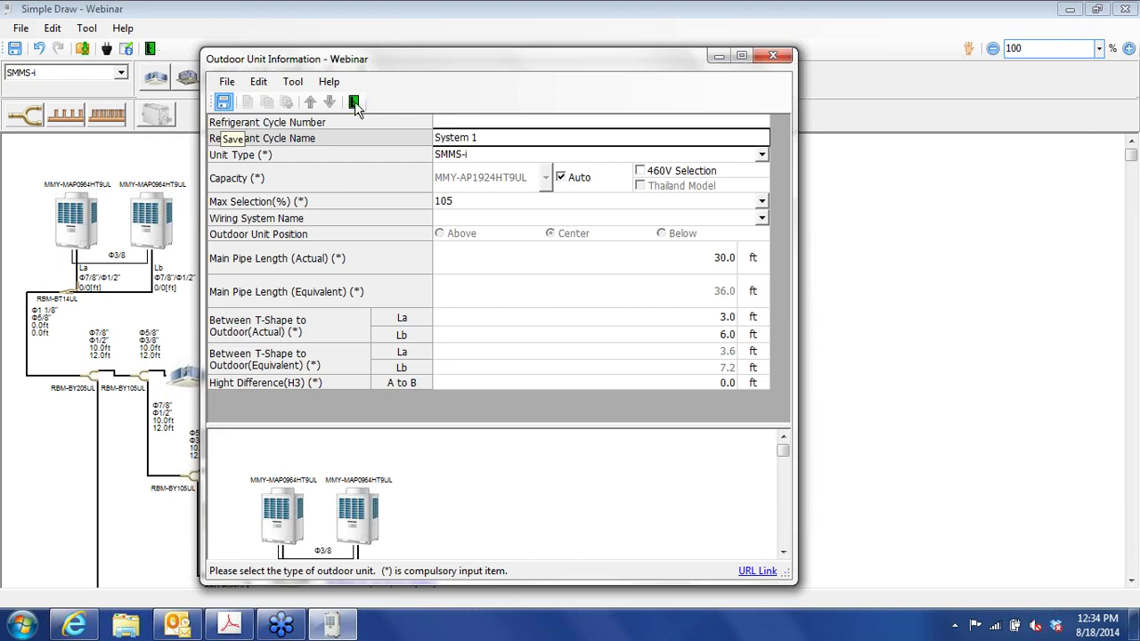
left_click(355, 105)
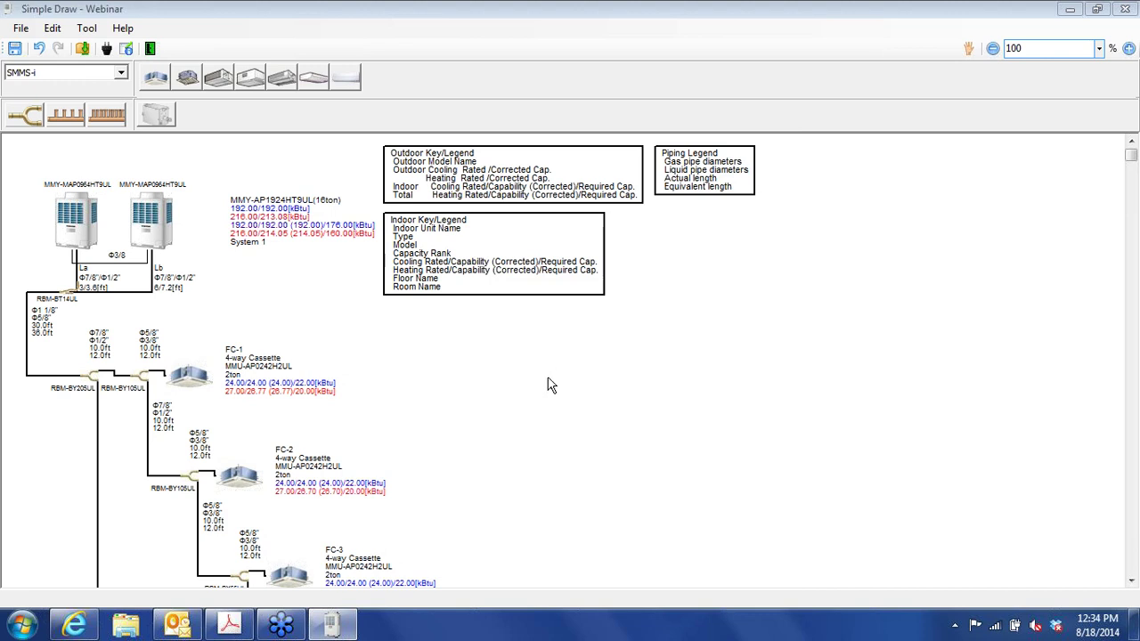
left_click(14, 50)
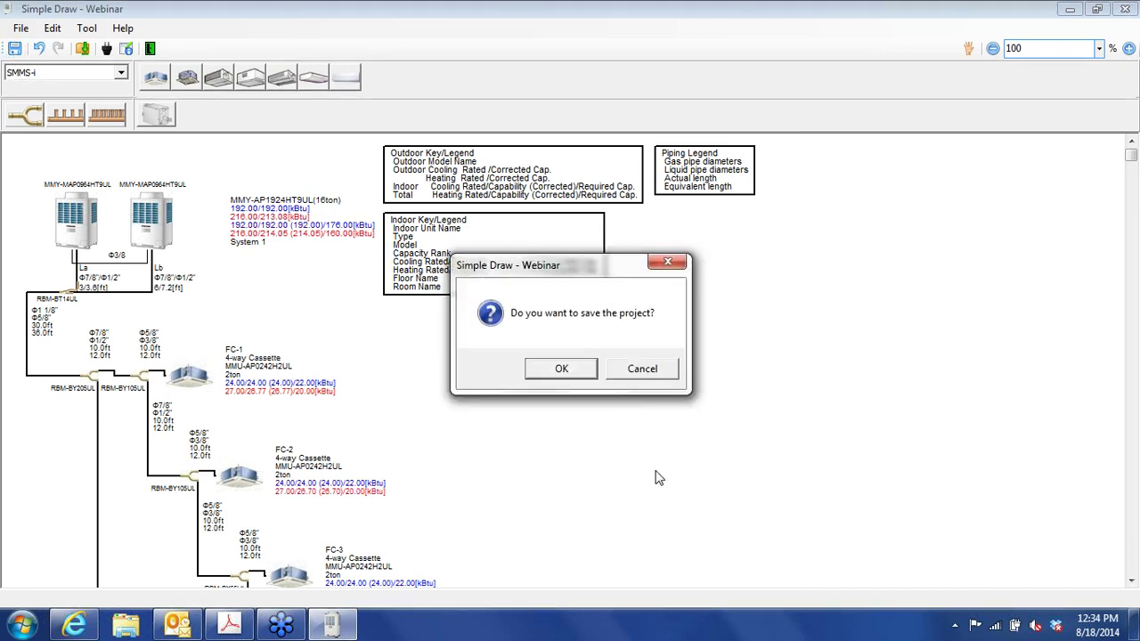
left_click(563, 369)
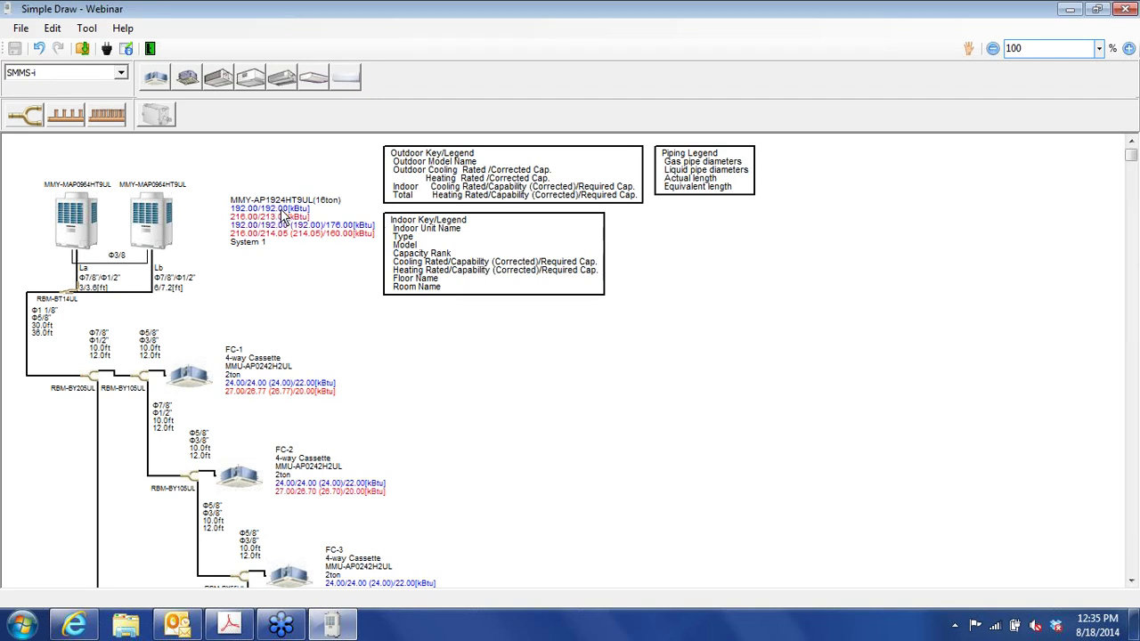
- Turn off the outdoor unit's automatic capacity selection and choose model MMY-AP2284HT9UL, saving and closing its data
double_click(157, 214)
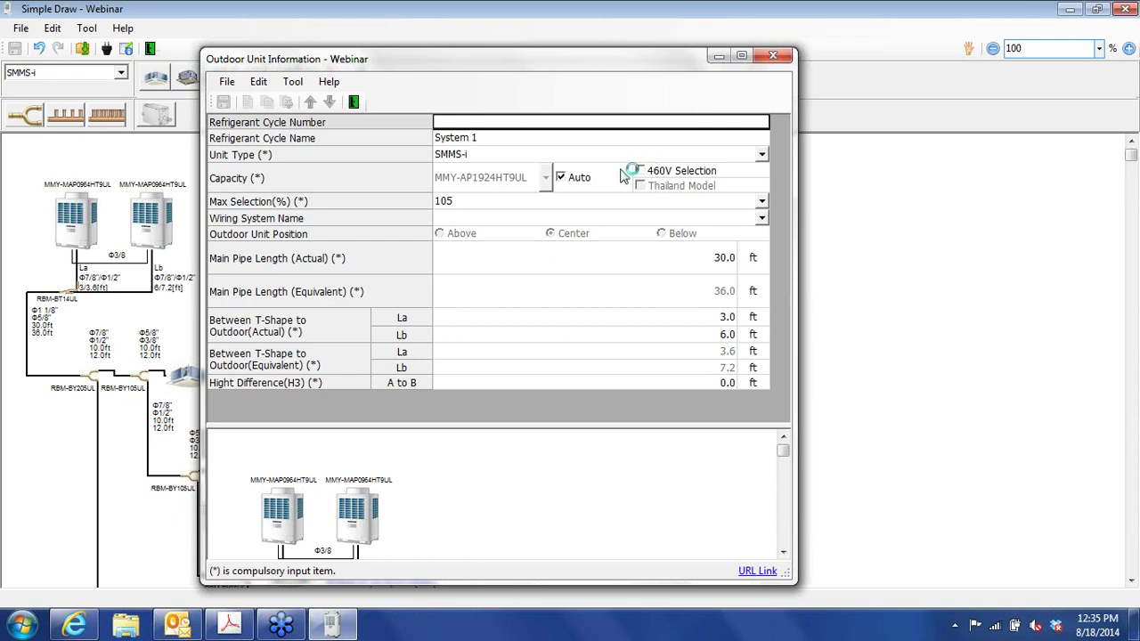
left_click(561, 177)
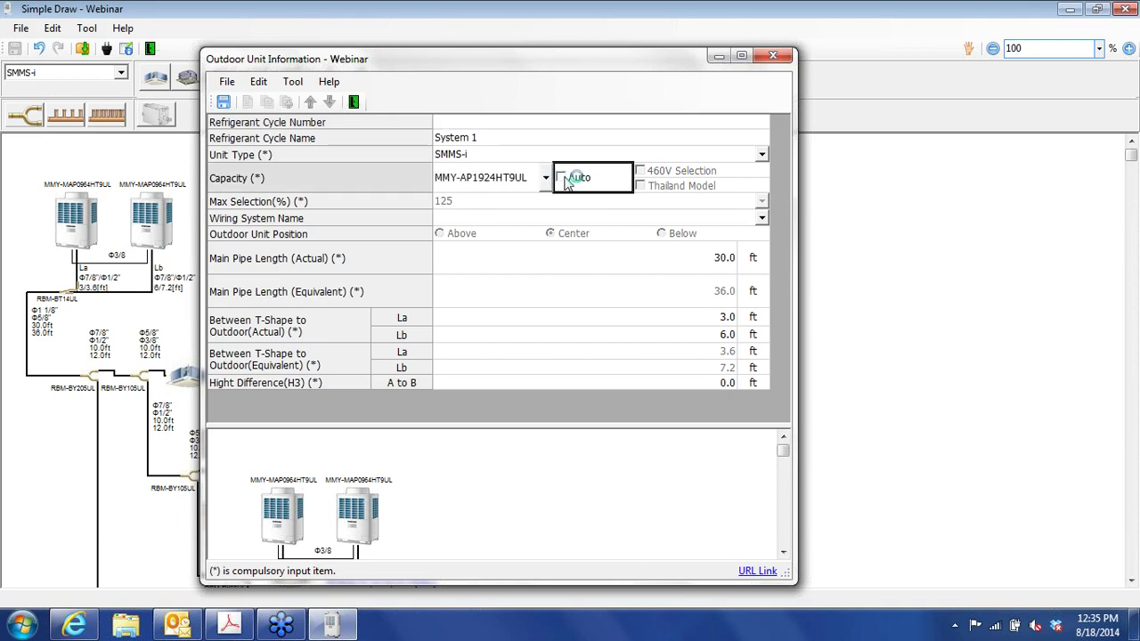
left_click(546, 178)
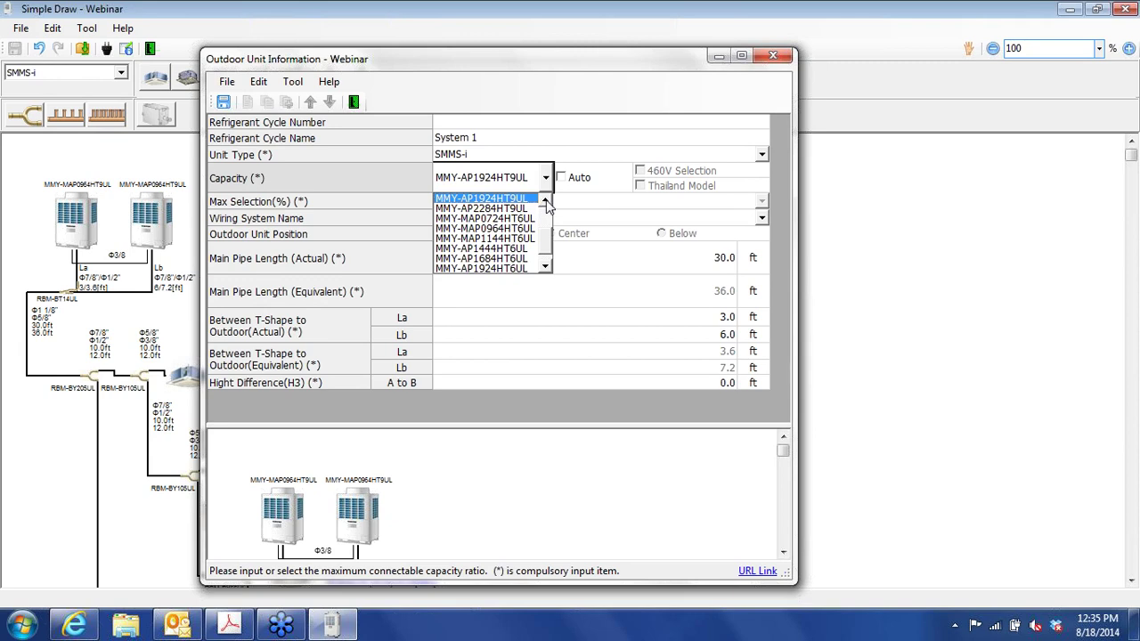
left_click(546, 204)
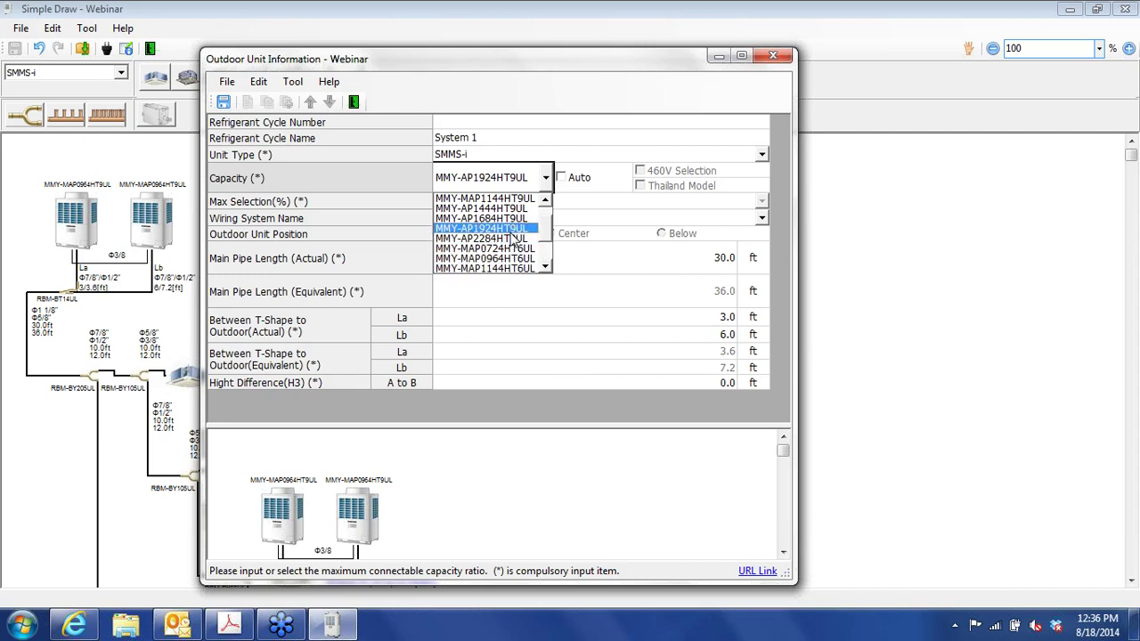
left_click(481, 238)
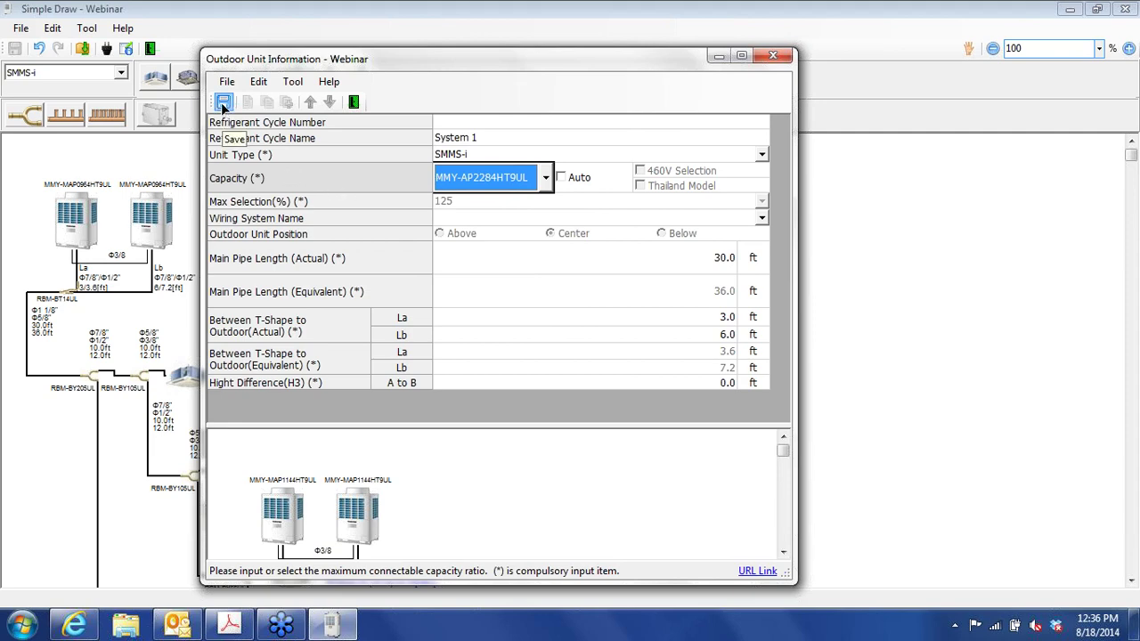
left_click(354, 103)
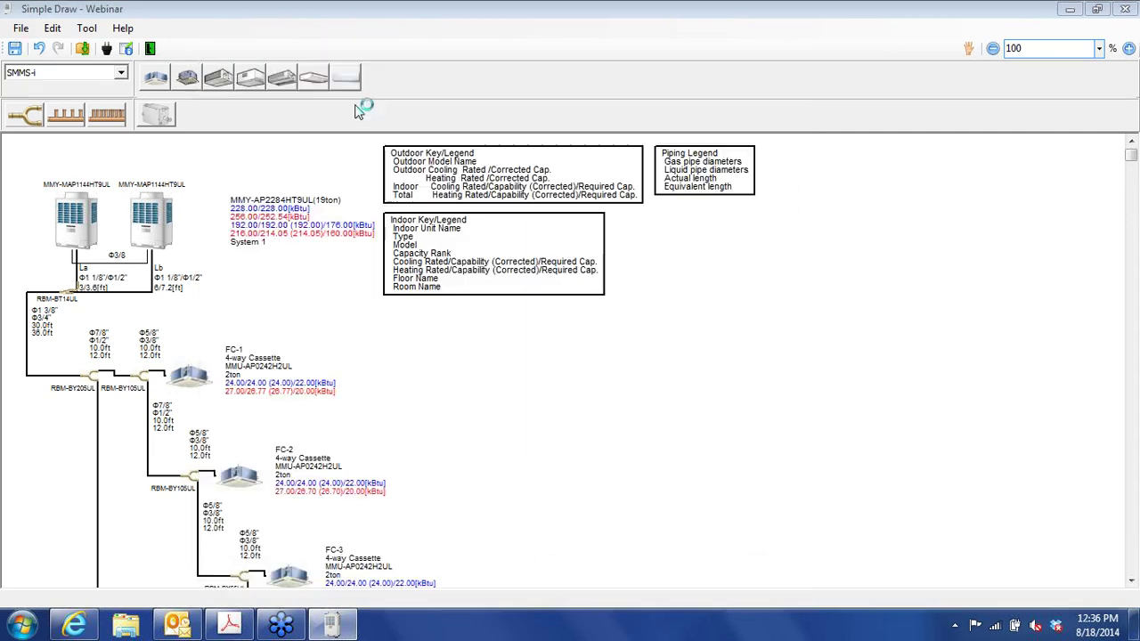
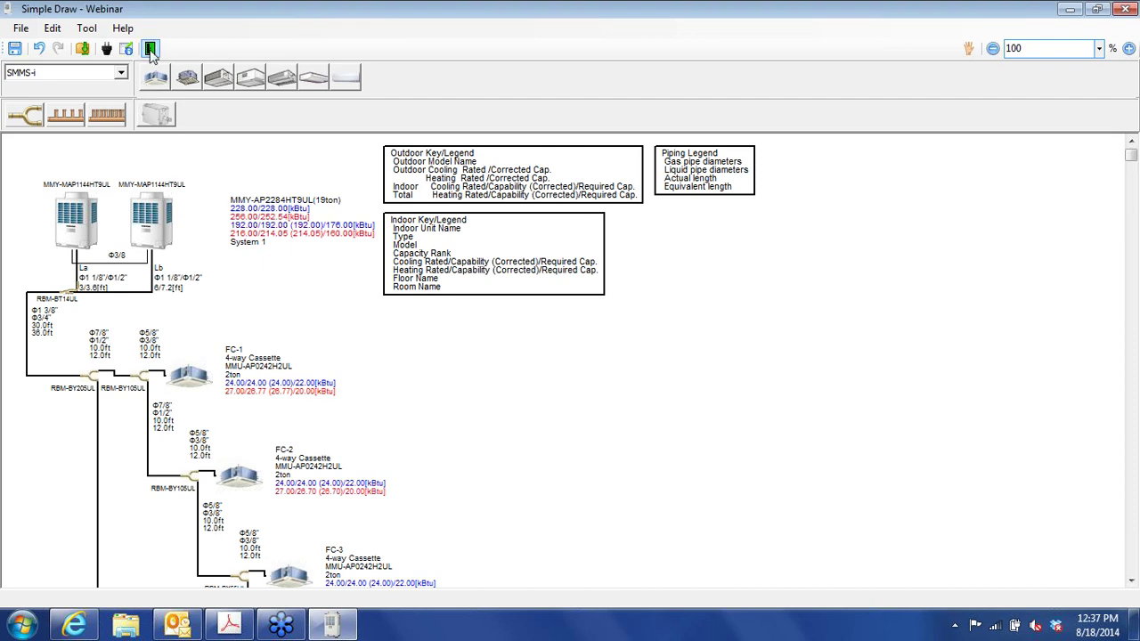
- Save the project and exit the drawing to the refrigerant system list
left_click(14, 50)
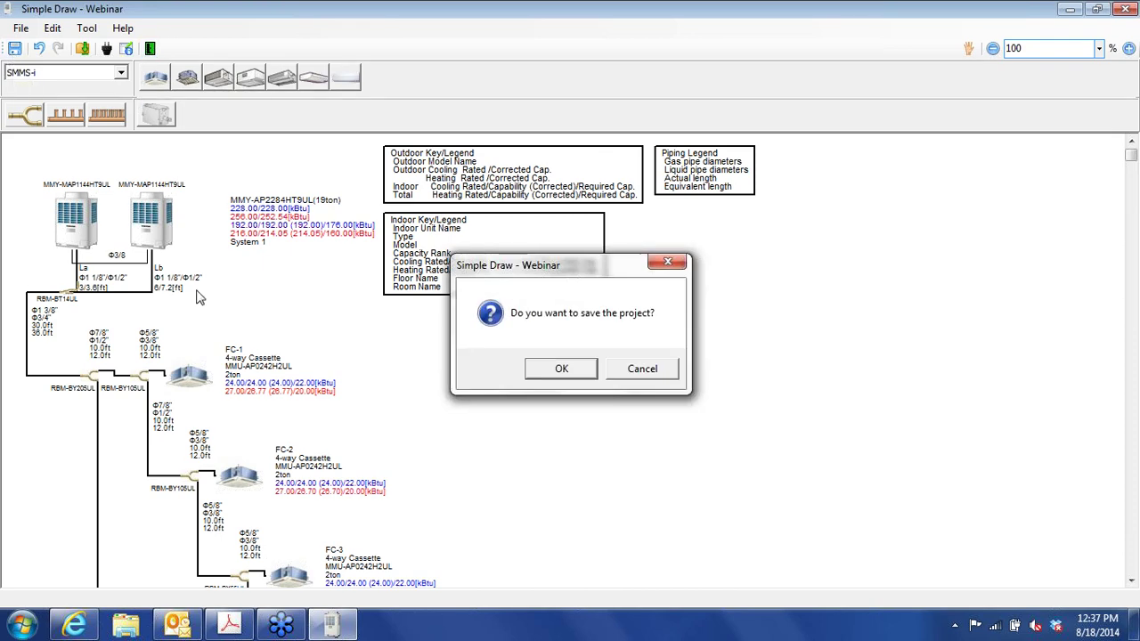
left_click(561, 371)
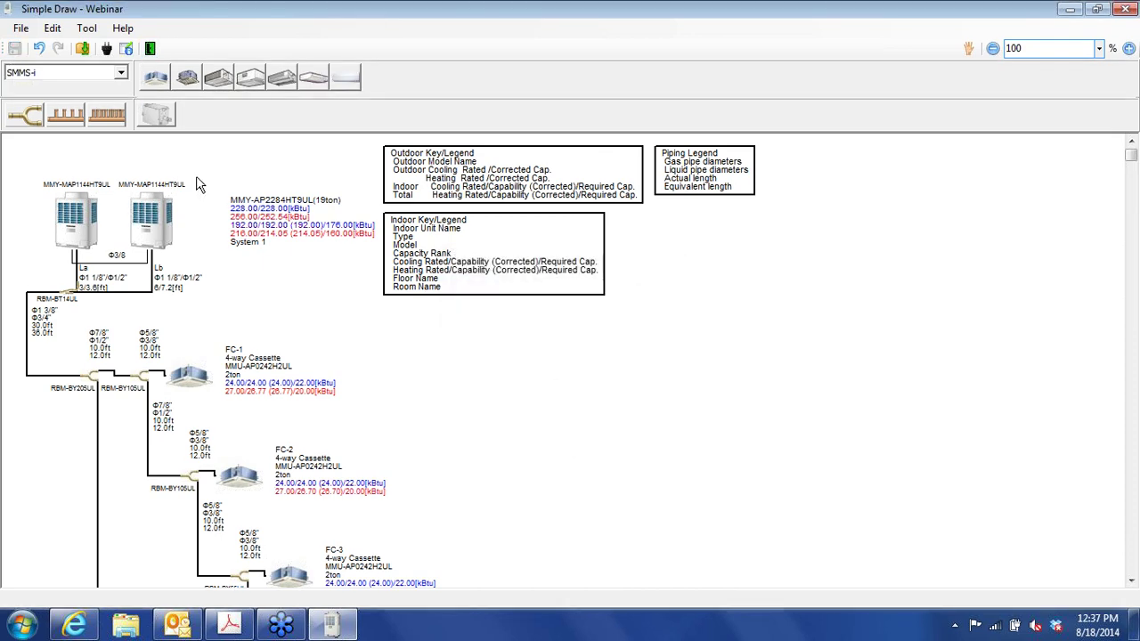
left_click(151, 50)
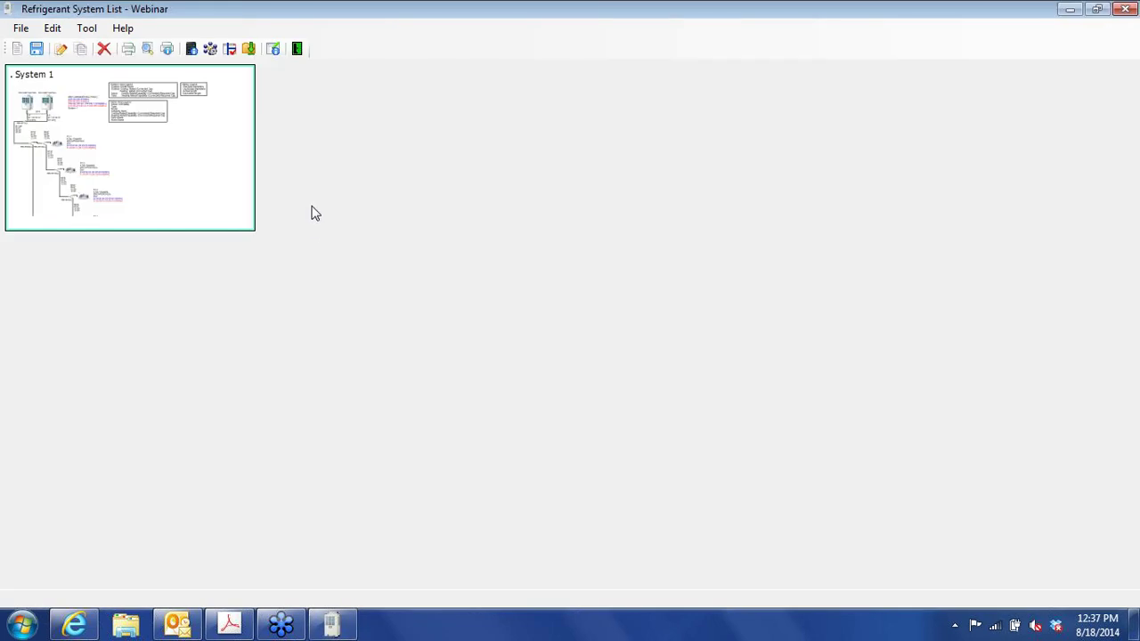
- Create a new refrigerant system and change its type to SHRM-i
left_click(53, 29)
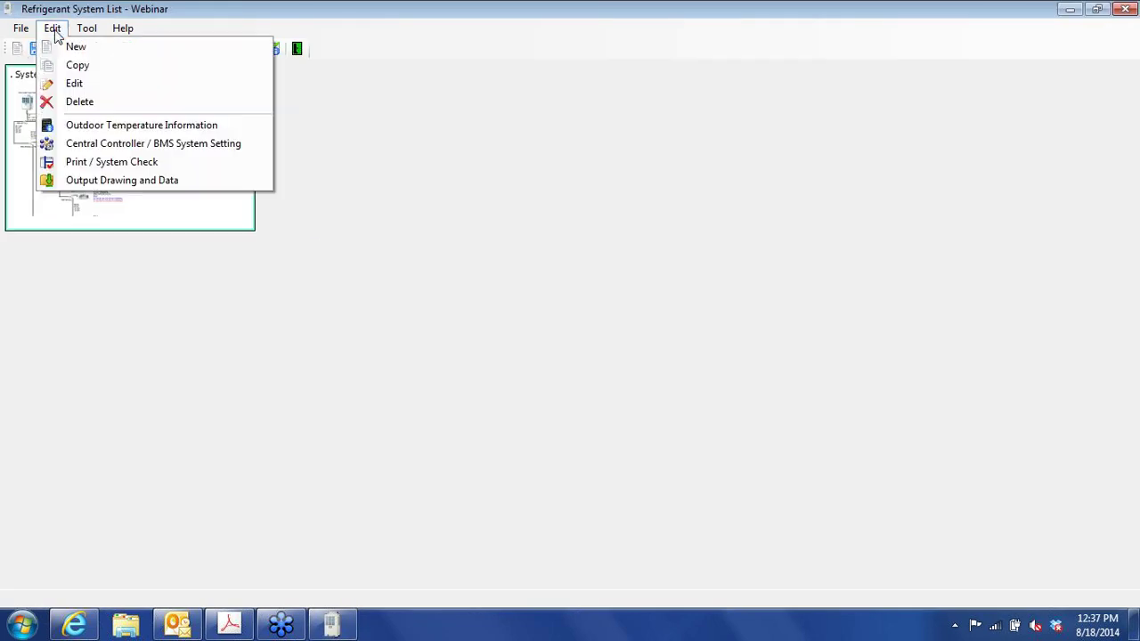
left_click(77, 49)
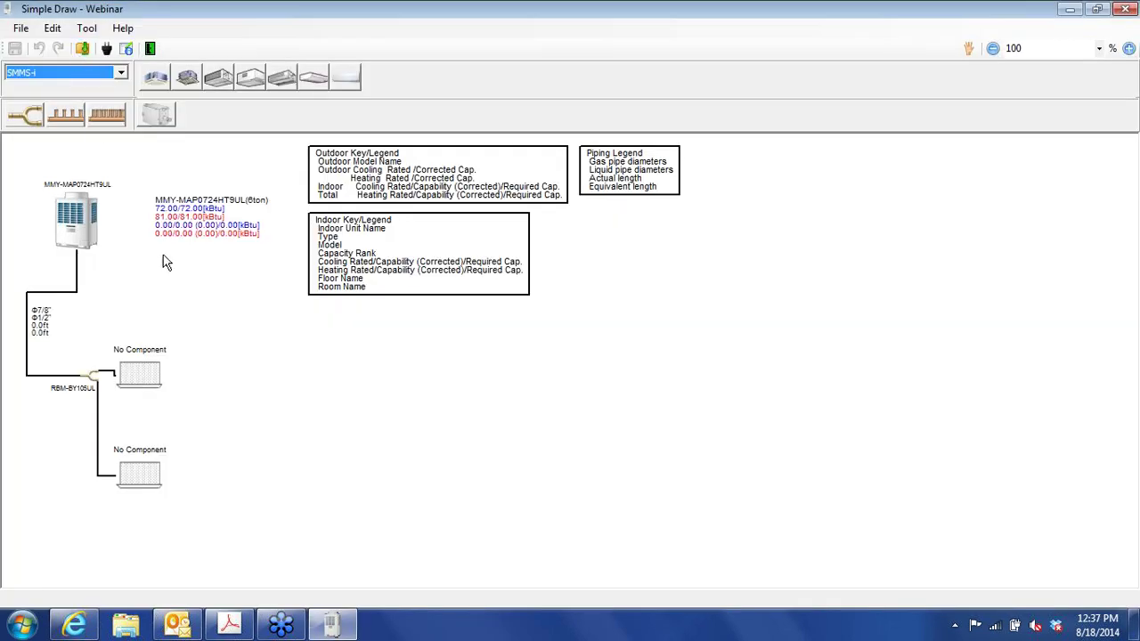
left_click(120, 74)
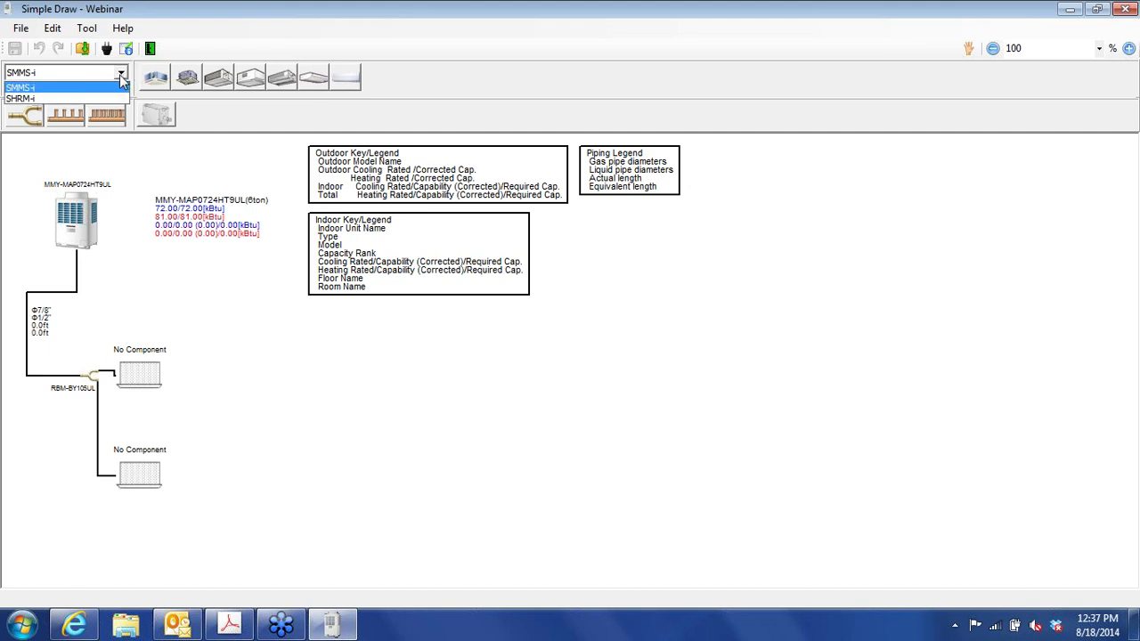
left_click(71, 98)
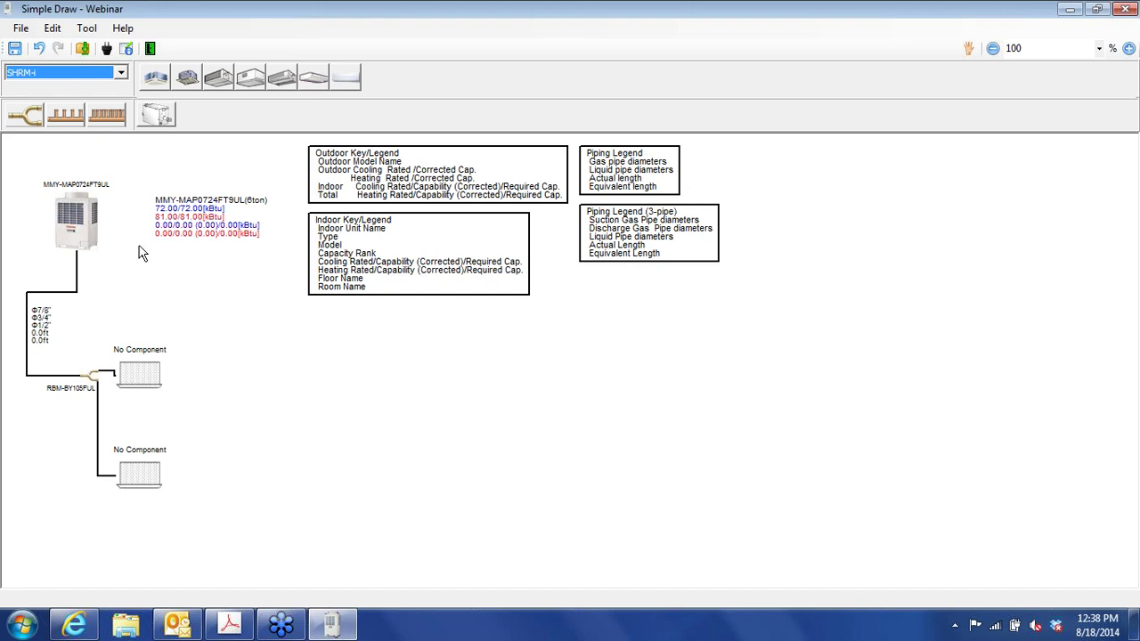
- Add a Y-joint at the upper empty indoor position with an actual pipe length between joints of 10 ft
left_click(21, 118)
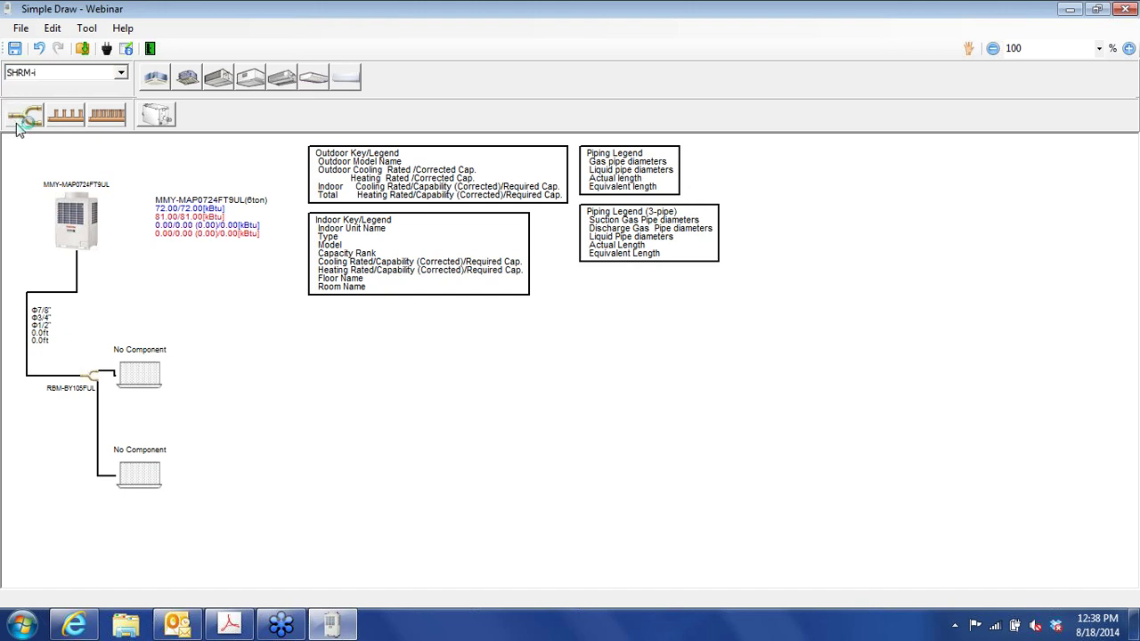
left_click(140, 372)
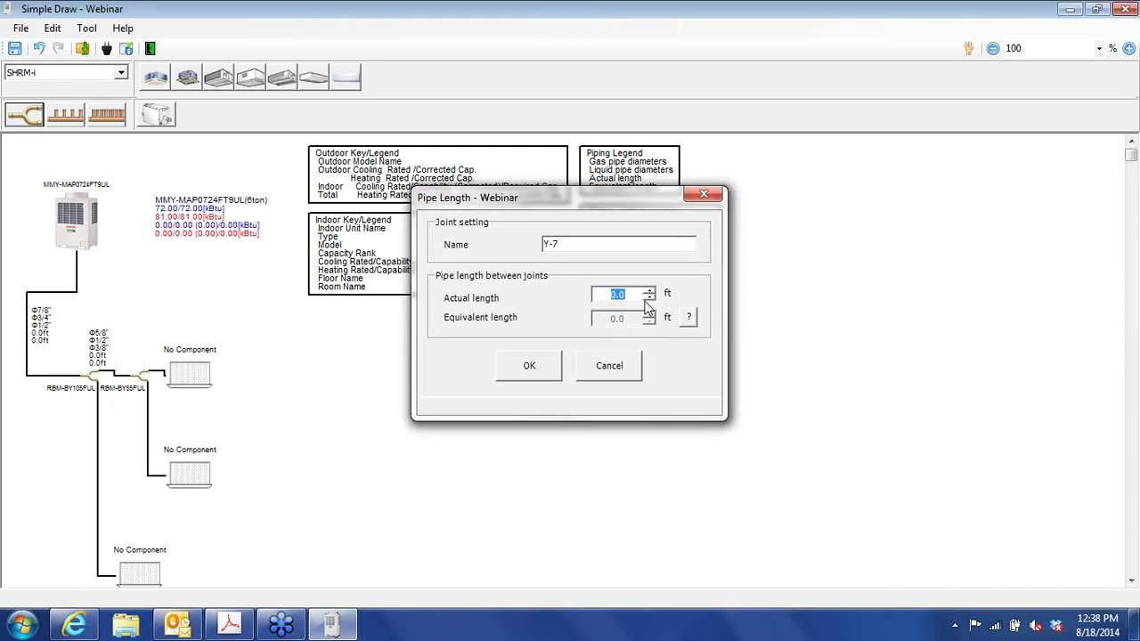
type("10.0")
left_click(528, 365)
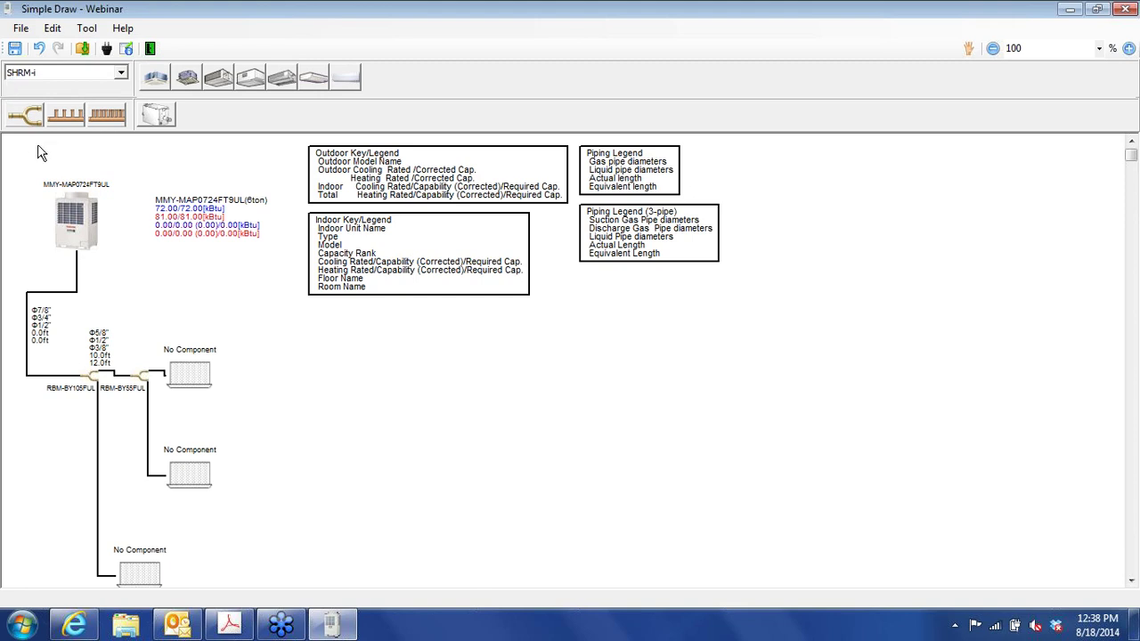
- Add a Y-joint at the second empty indoor position with an actual pipe length between joints of 10 ft
left_click(27, 115)
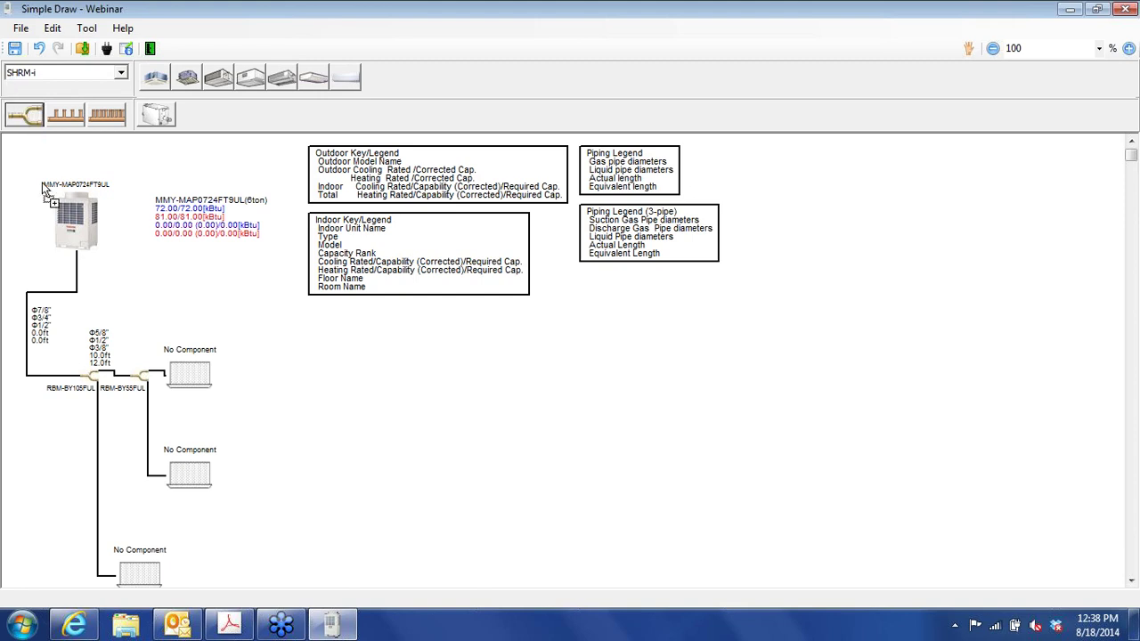
left_click(189, 474)
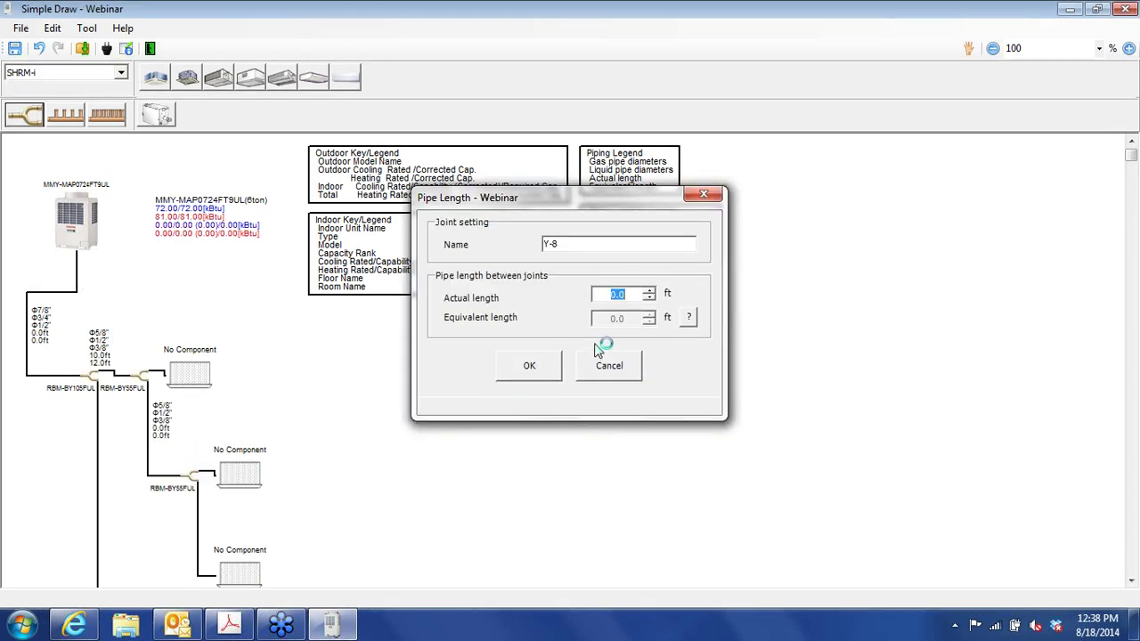
type("10.0")
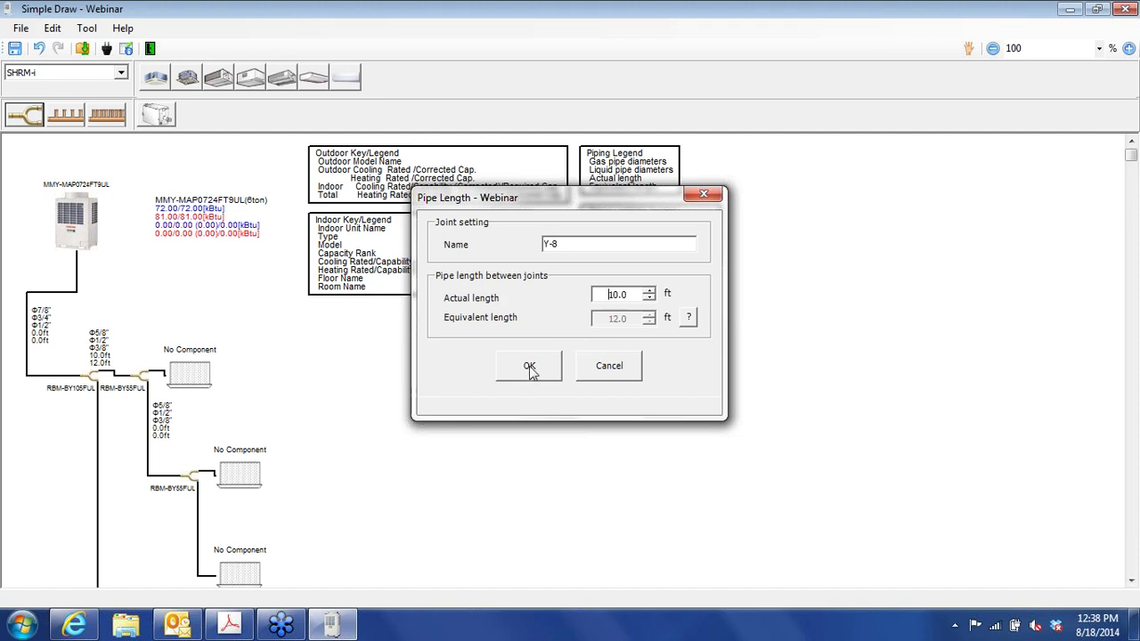
left_click(529, 367)
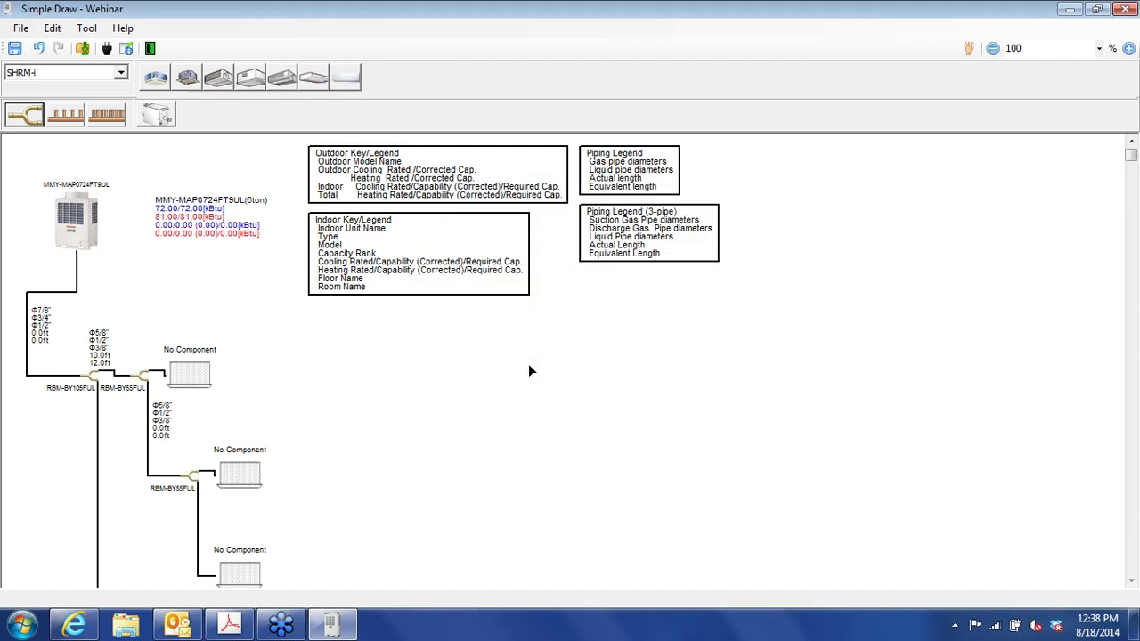
- Add another Y-joint at the empty indoor position below the newest one, with an actual pipe length between joints of 10 ft
left_click(39, 124)
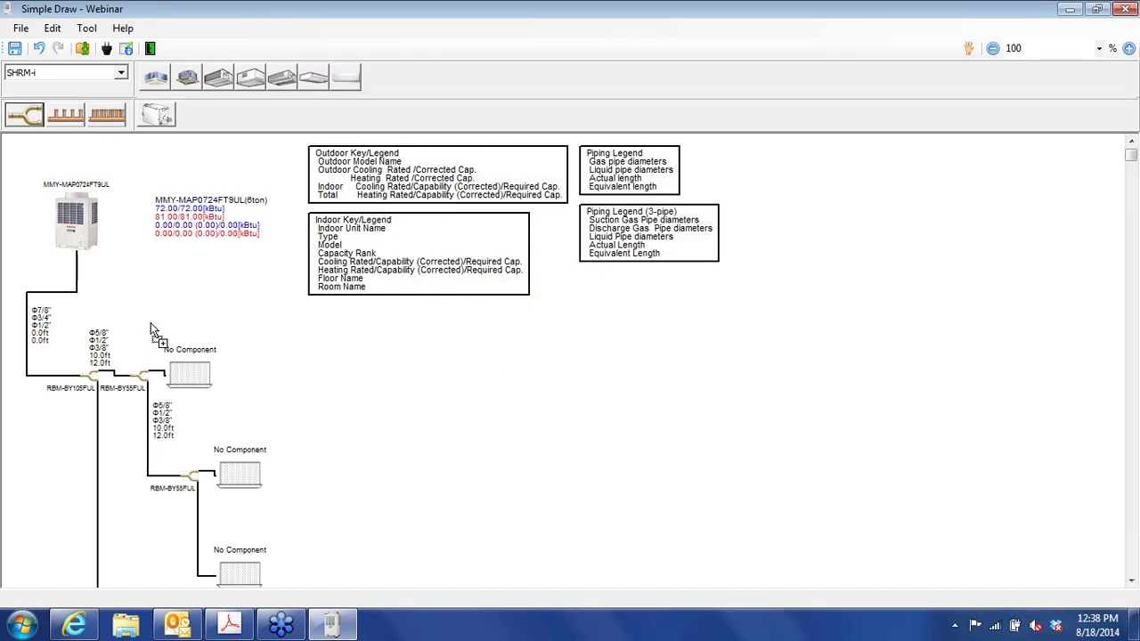
scroll(230, 570, "down", 1)
left_click(231, 563)
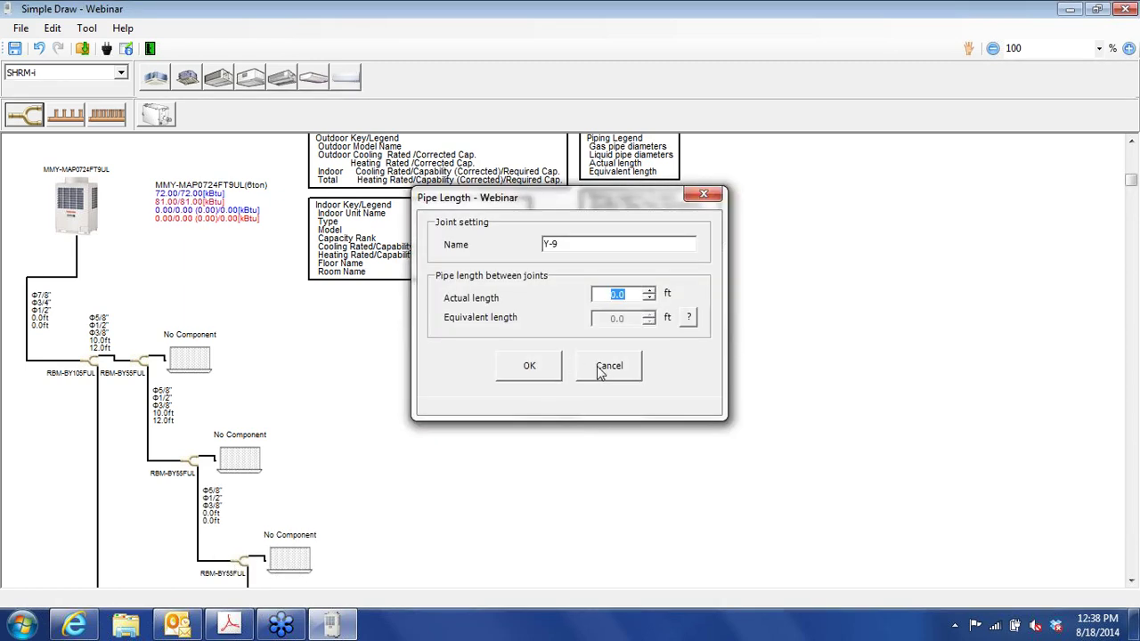
type("10.0")
left_click(530, 365)
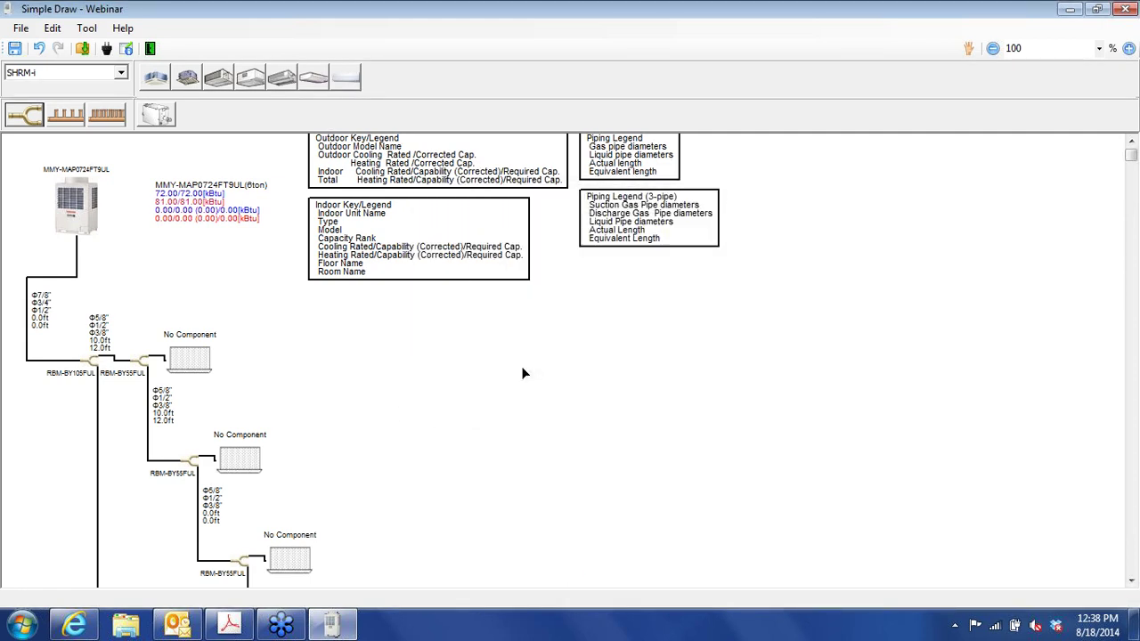
- Place a 4-branch header at the lowest empty indoor position and set its actual pipe length to 20 ft
left_click(1131, 580)
left_click_drag(1131, 581, 1131, 581)
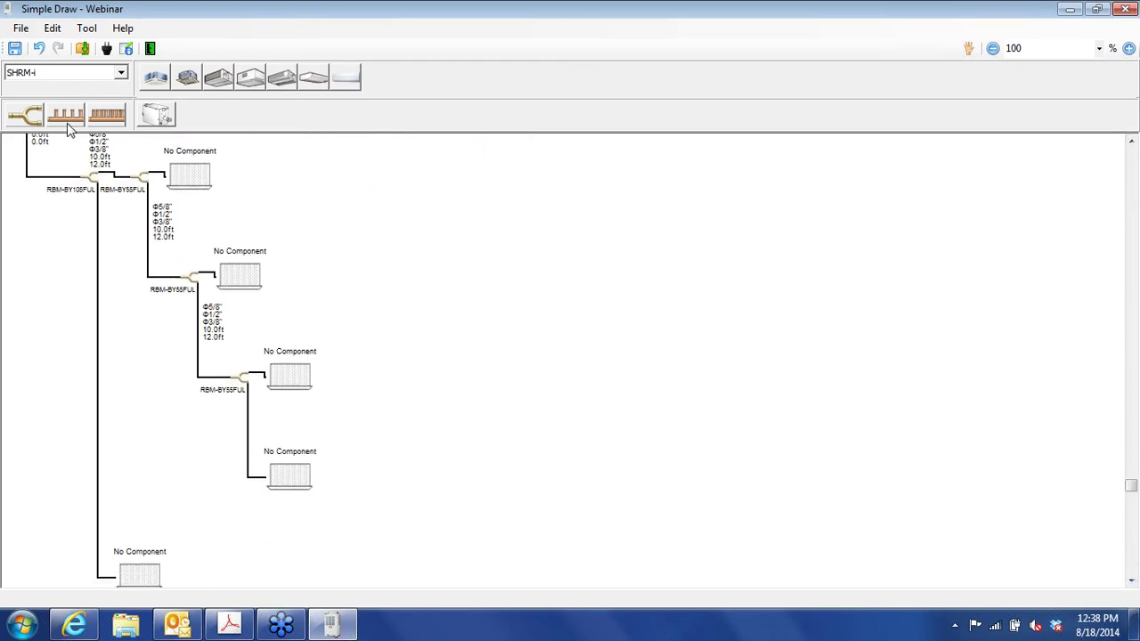
left_click_drag(66, 118, 156, 579)
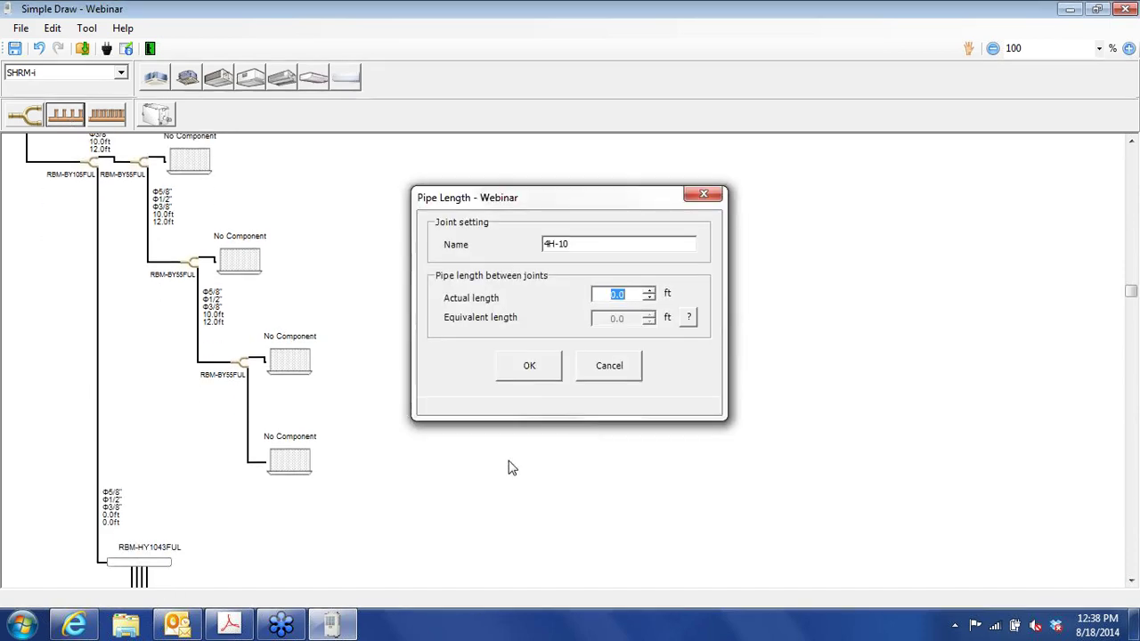
left_click(531, 368)
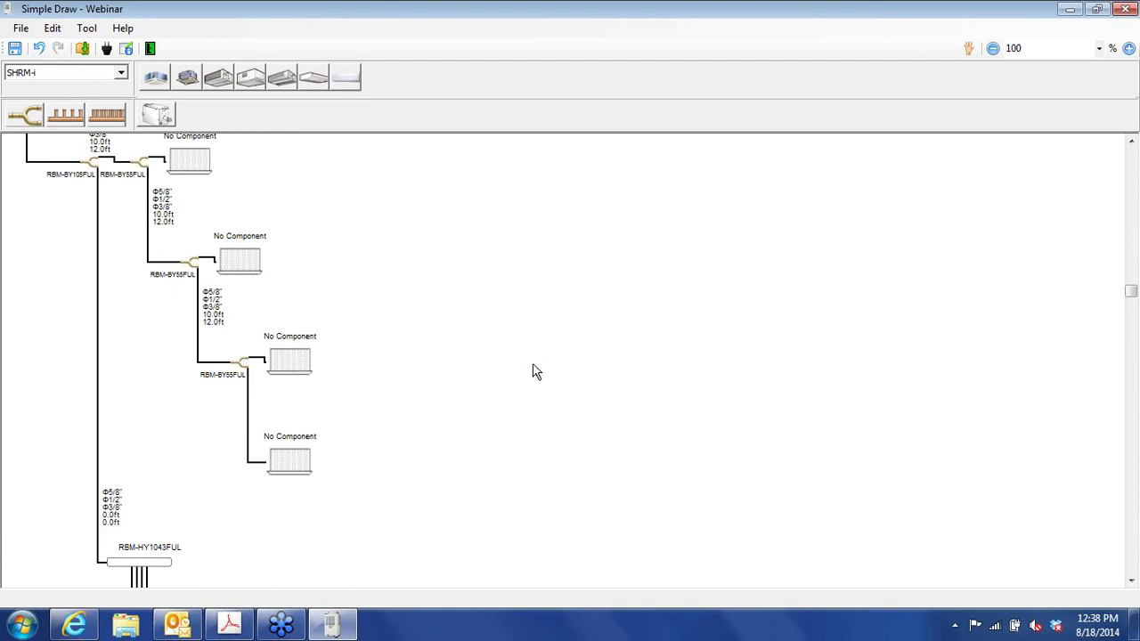
double_click(132, 570)
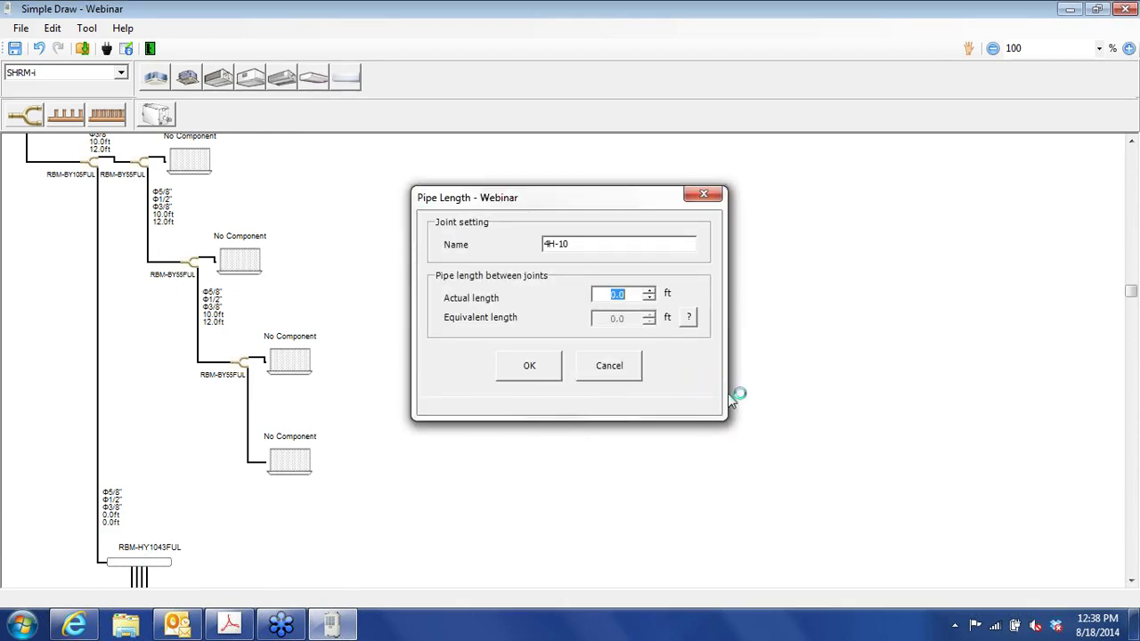
type("20")
left_click(528, 368)
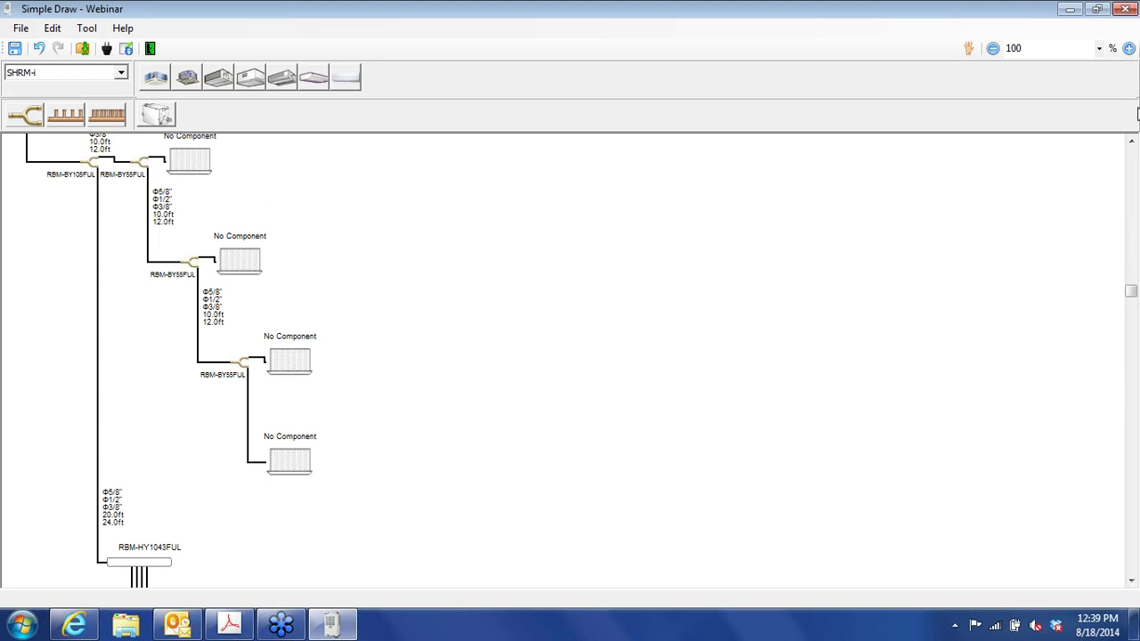
- Insert flow selector units ahead of the first and second empty indoor positions
left_click(1131, 140)
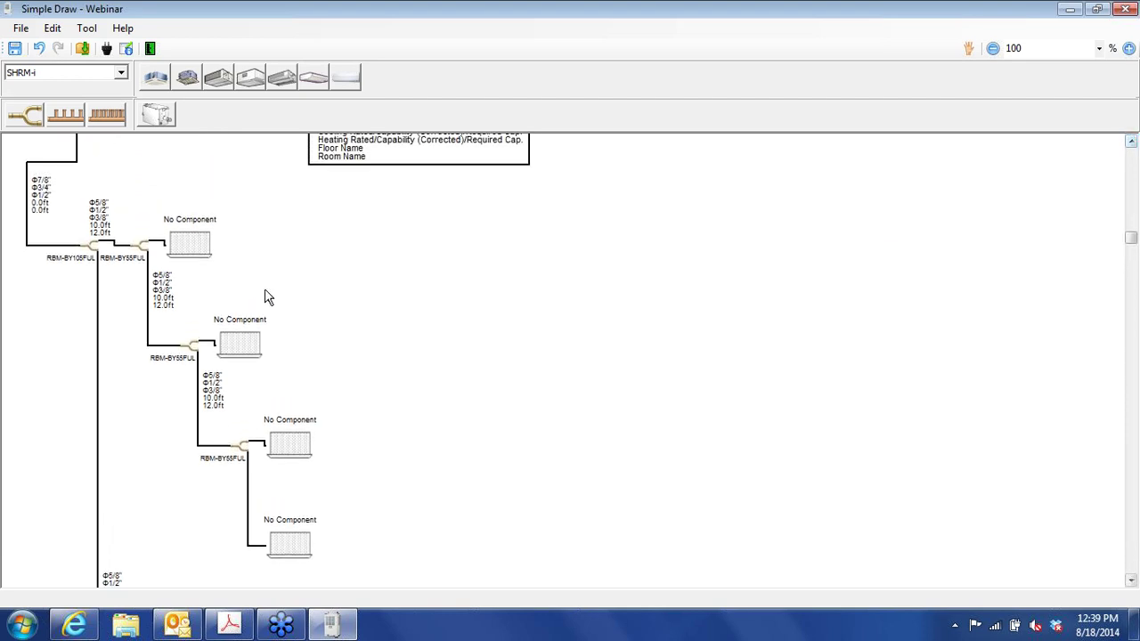
right_click(192, 248)
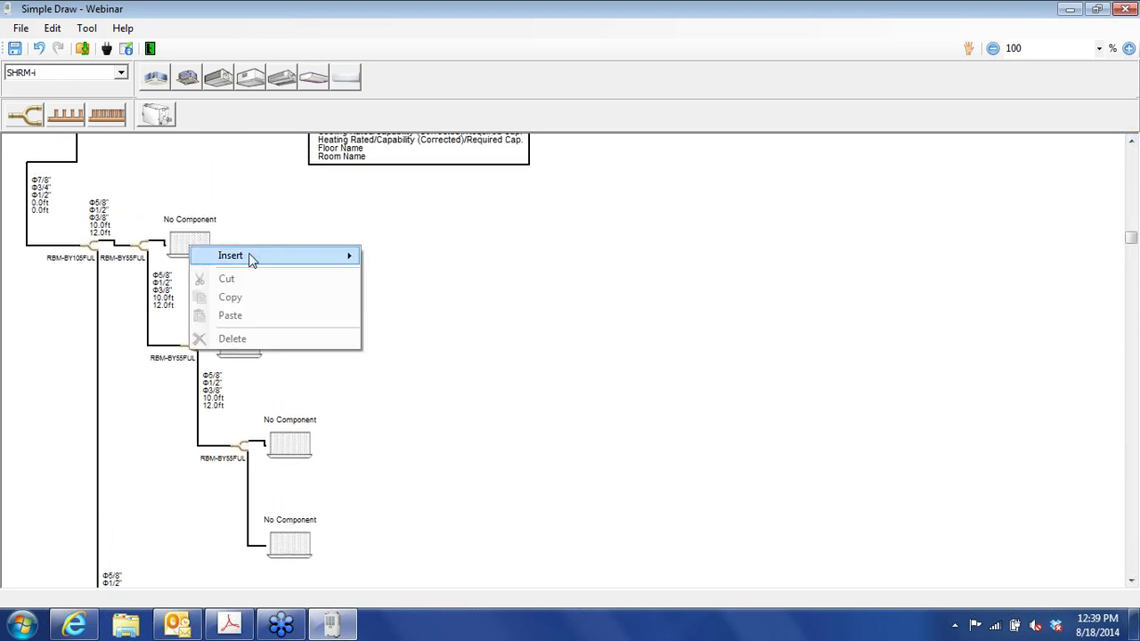
mouse_move(267, 255)
left_click(394, 311)
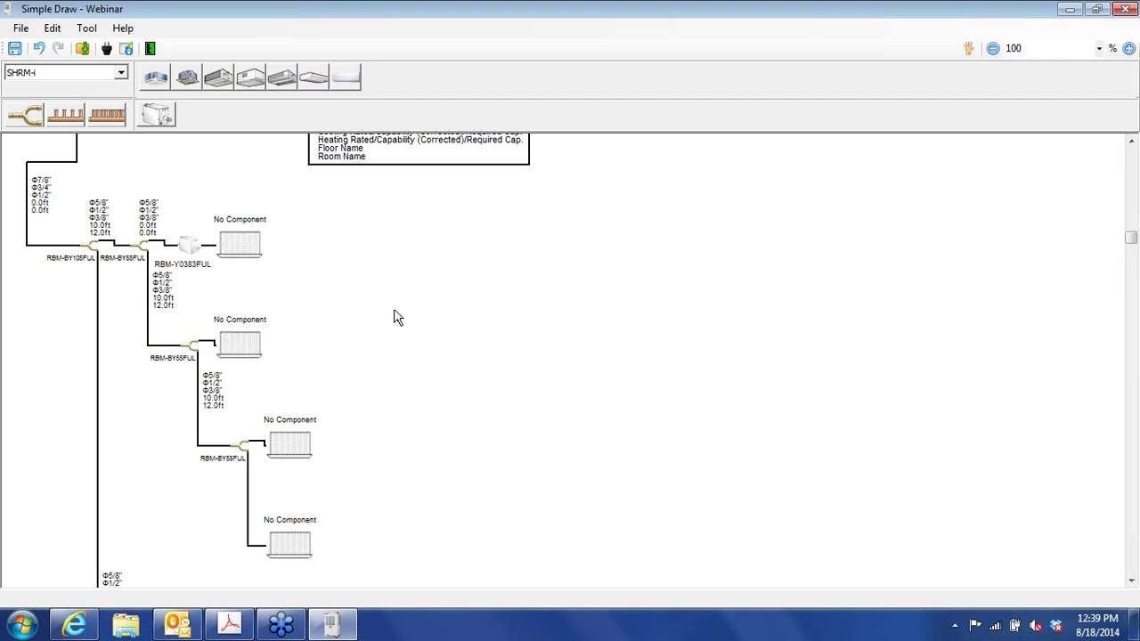
left_click(158, 111)
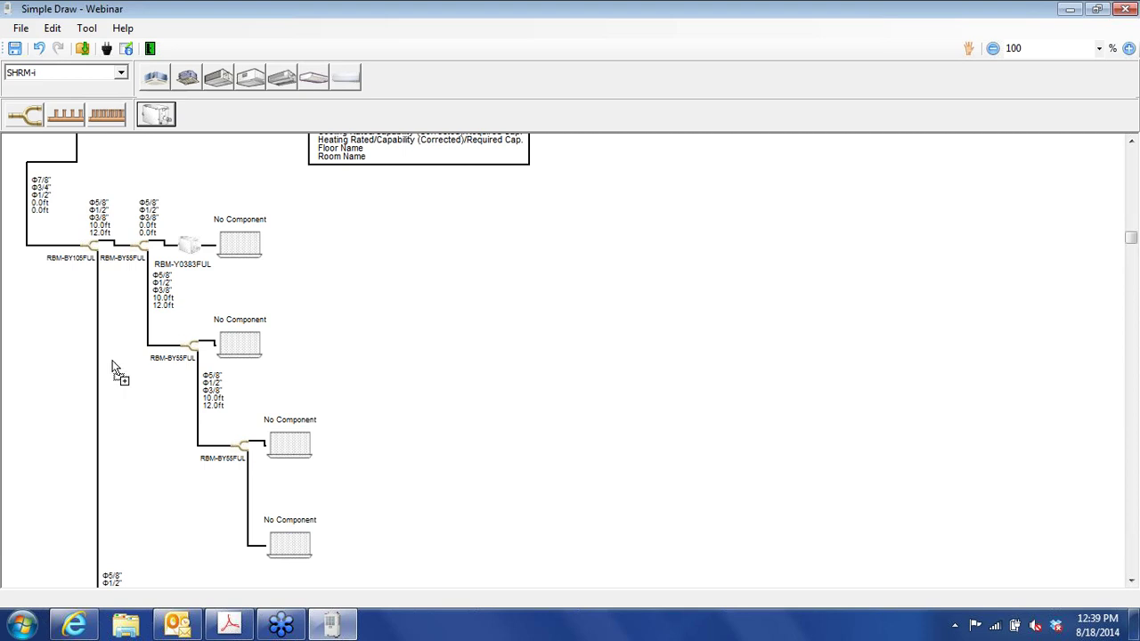
left_click(243, 354)
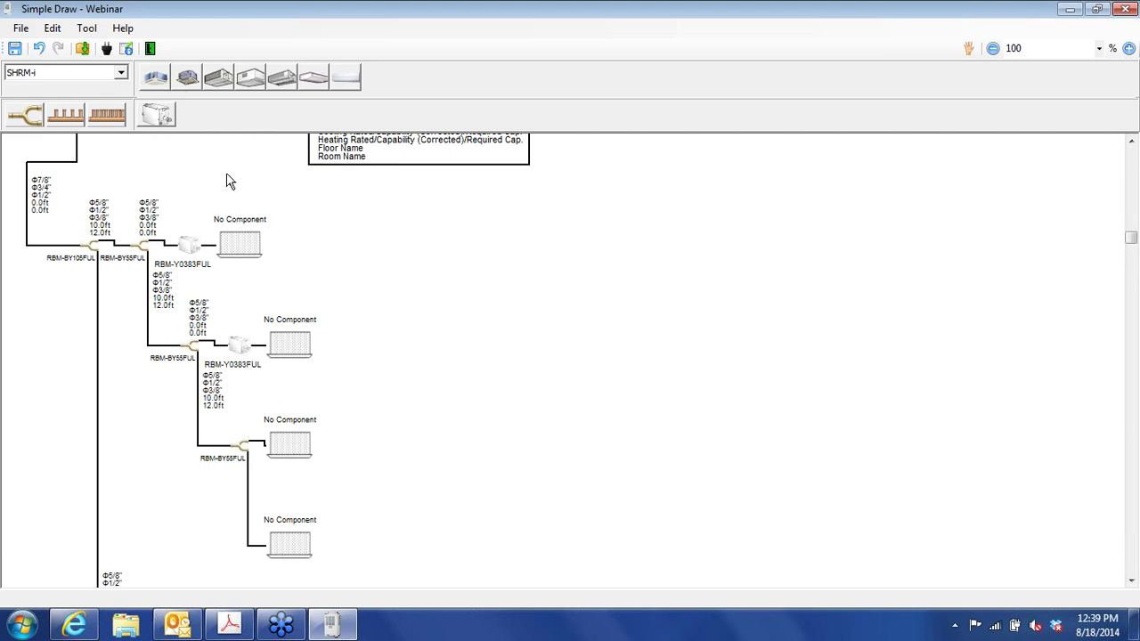
- Place a 4-way air discharge cassette at the first indoor position, with capacity rank MMU-AP0422H2UL and unit name FC-9
left_click_drag(155, 80, 239, 248)
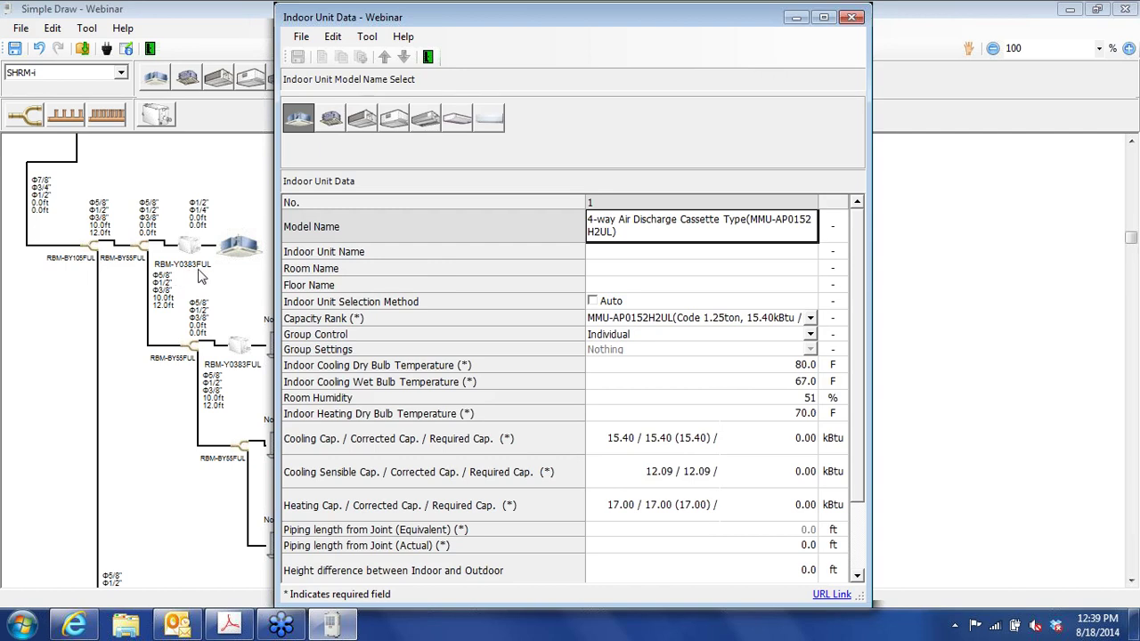
left_click(810, 319)
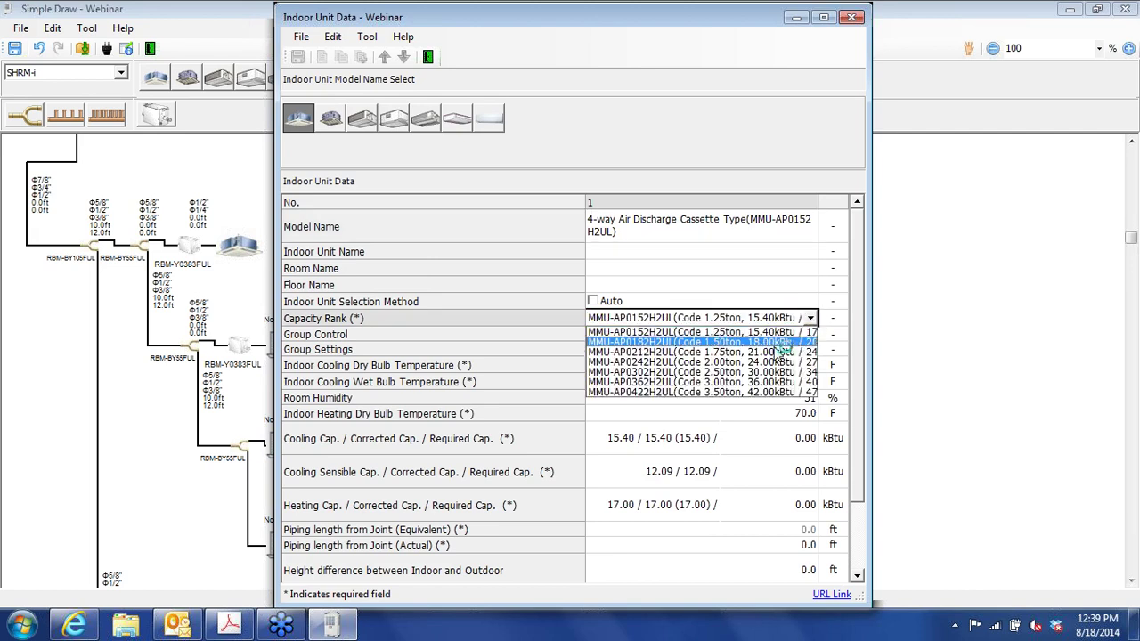
left_click(712, 393)
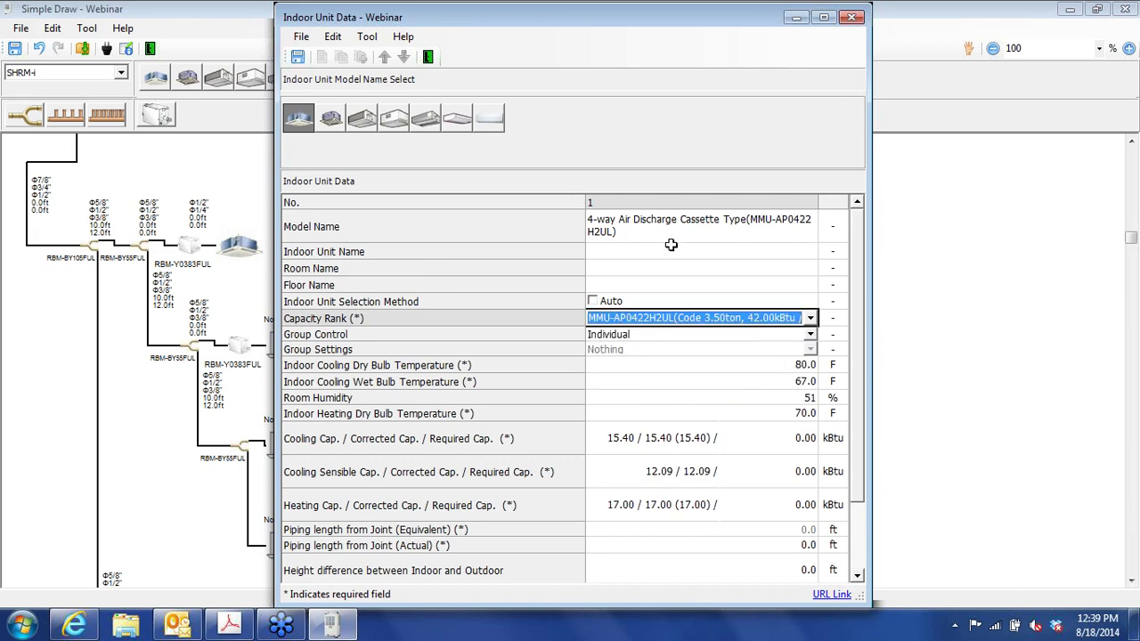
left_click(672, 250)
type("FC")
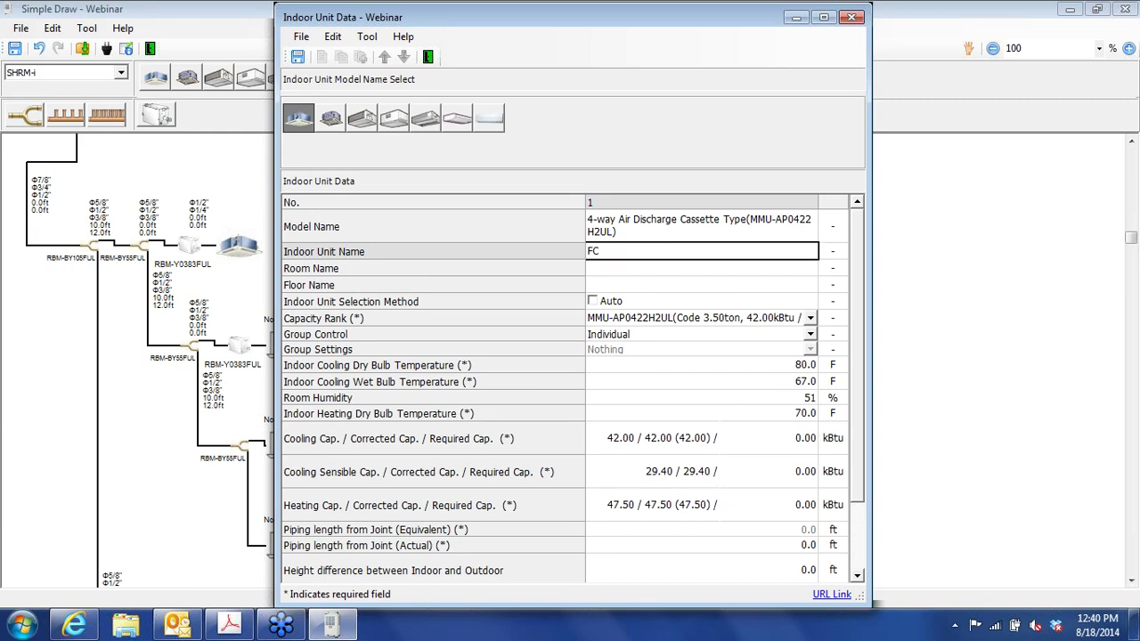
type("-9")
- Set FC-9's required capacities to 40 kBtu cooling, 33 kBtu sensible cooling and 30 kBtu heating
left_click(804, 442)
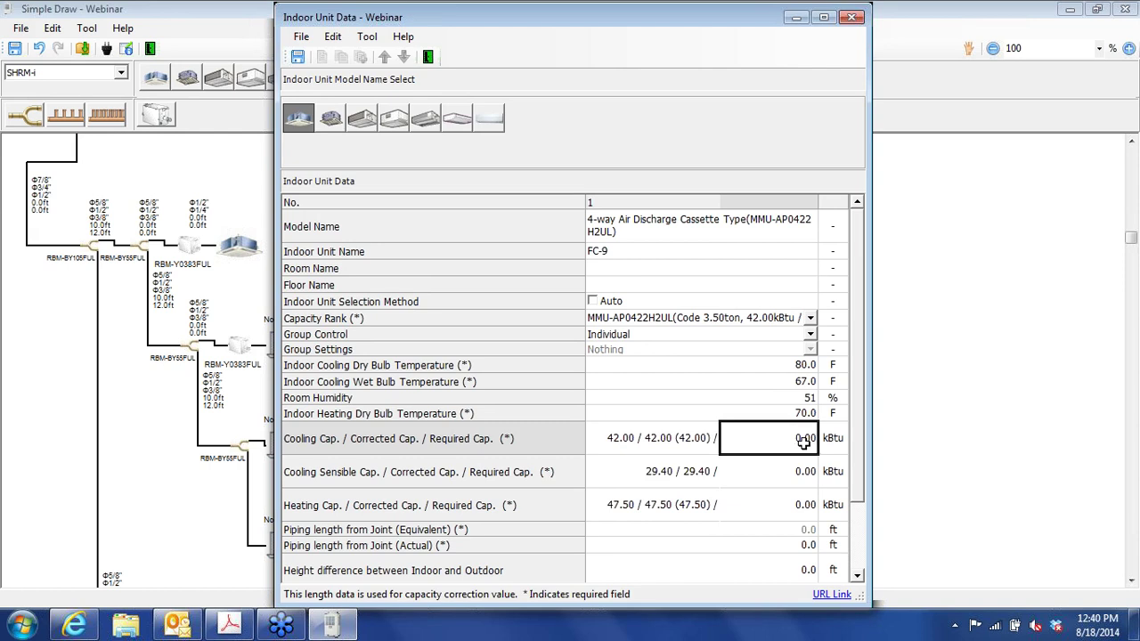
type("40")
key("Return")
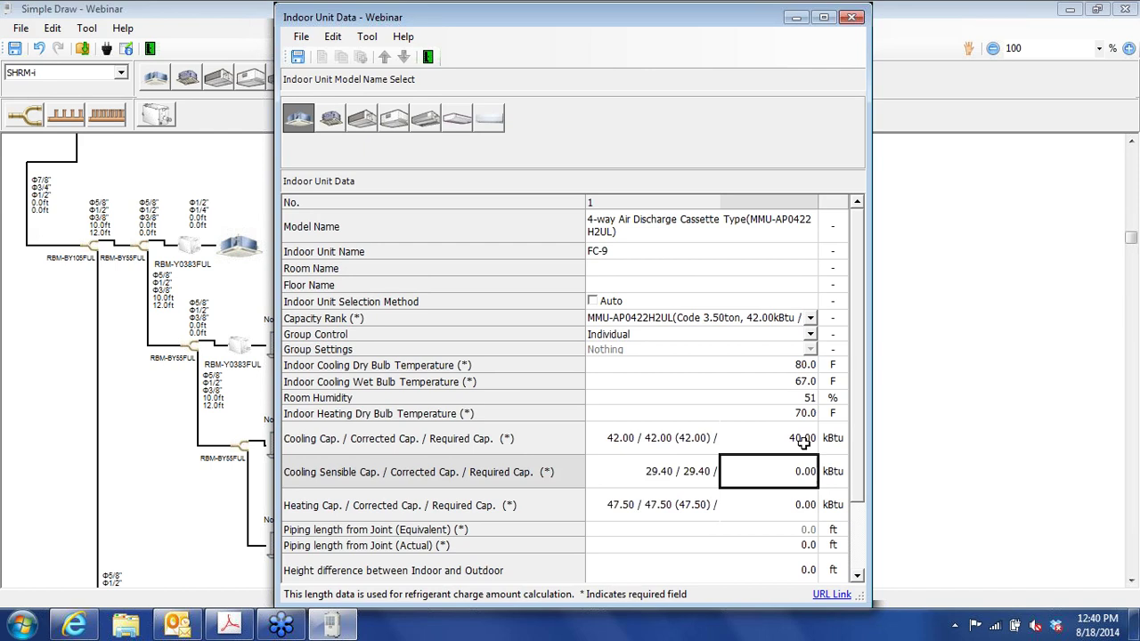
type("33")
key("Return")
type("30")
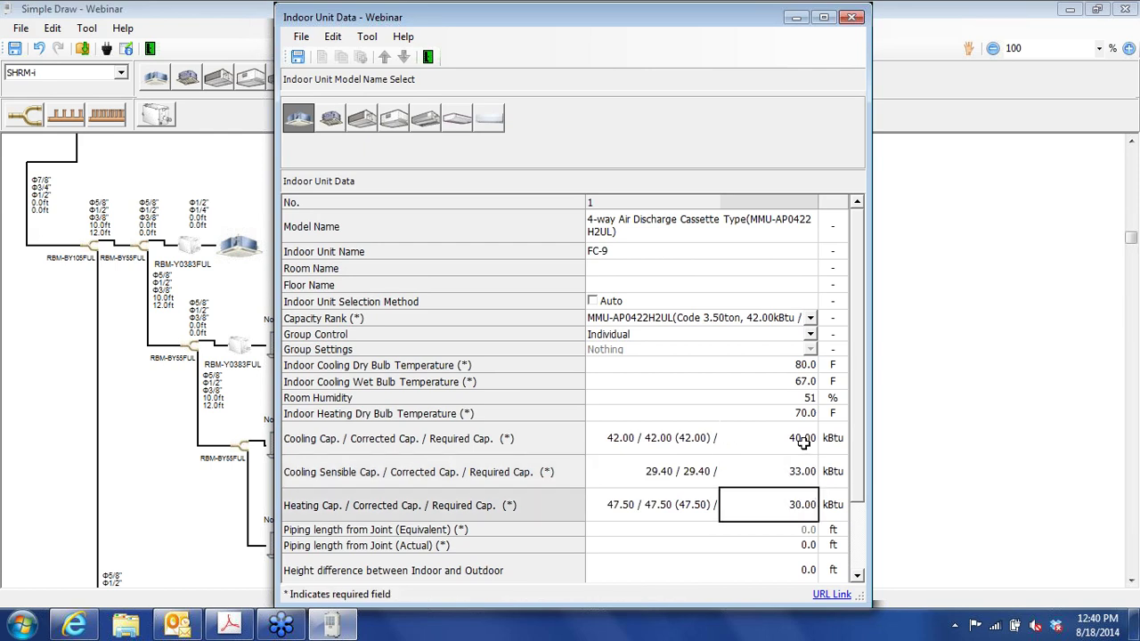
- Set FC-9's actual piping length from the joint to 10 ft and try to save the unit data
left_click(791, 547)
type("10")
key("Return")
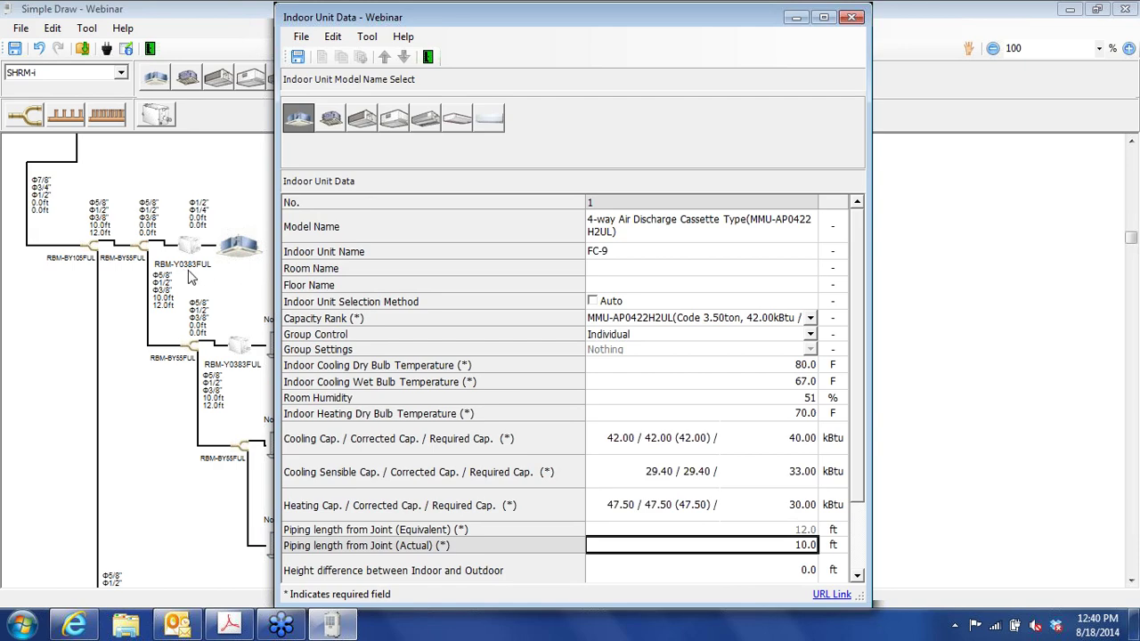
left_click(299, 57)
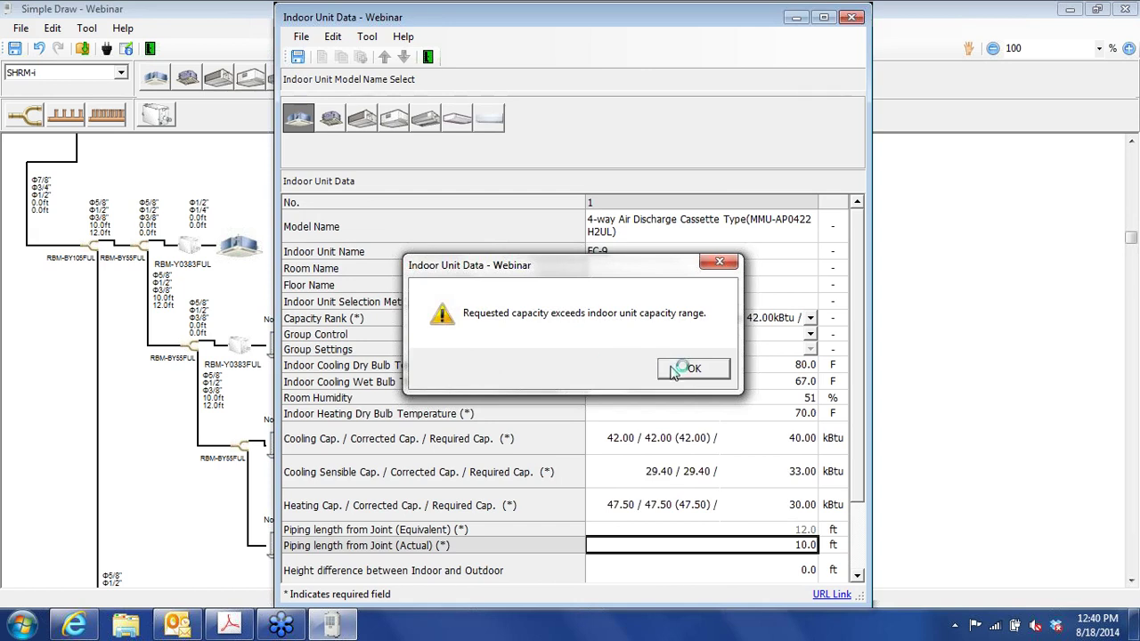
left_click(677, 370)
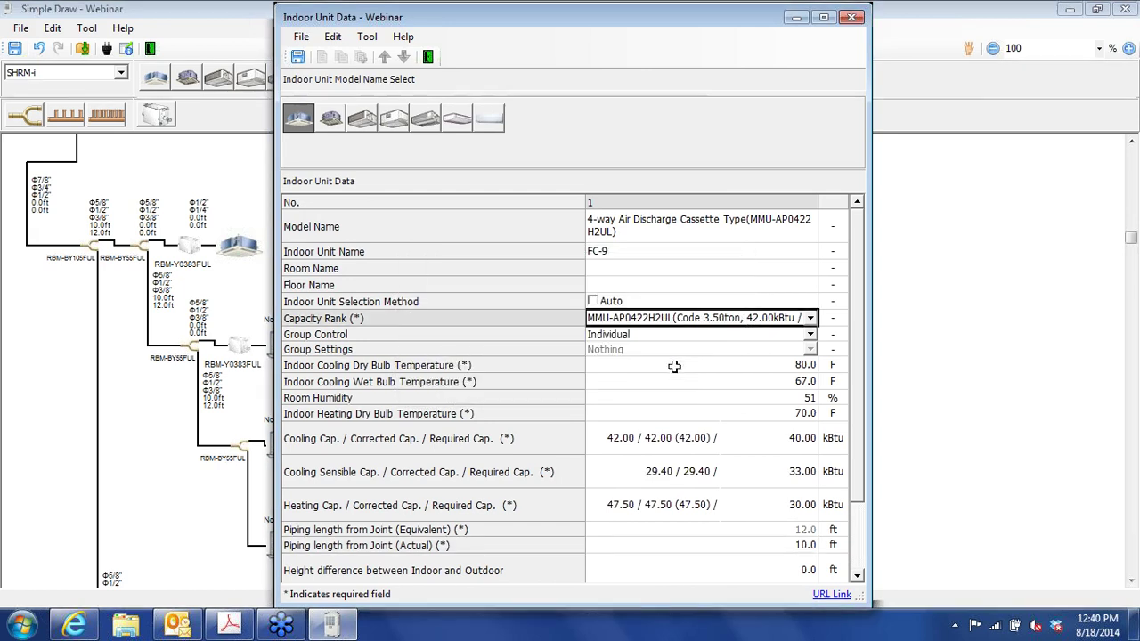
- Set FC-9's required sensible cooling capacity to 25 kBtu and save the unit data
left_click(788, 474)
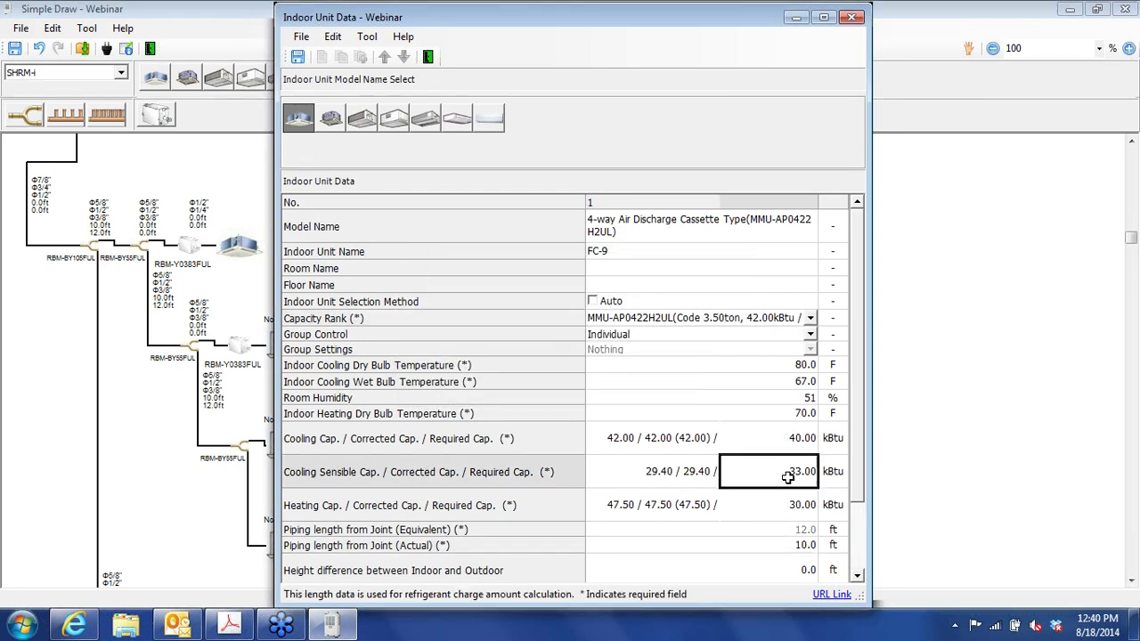
type("25")
left_click(299, 59)
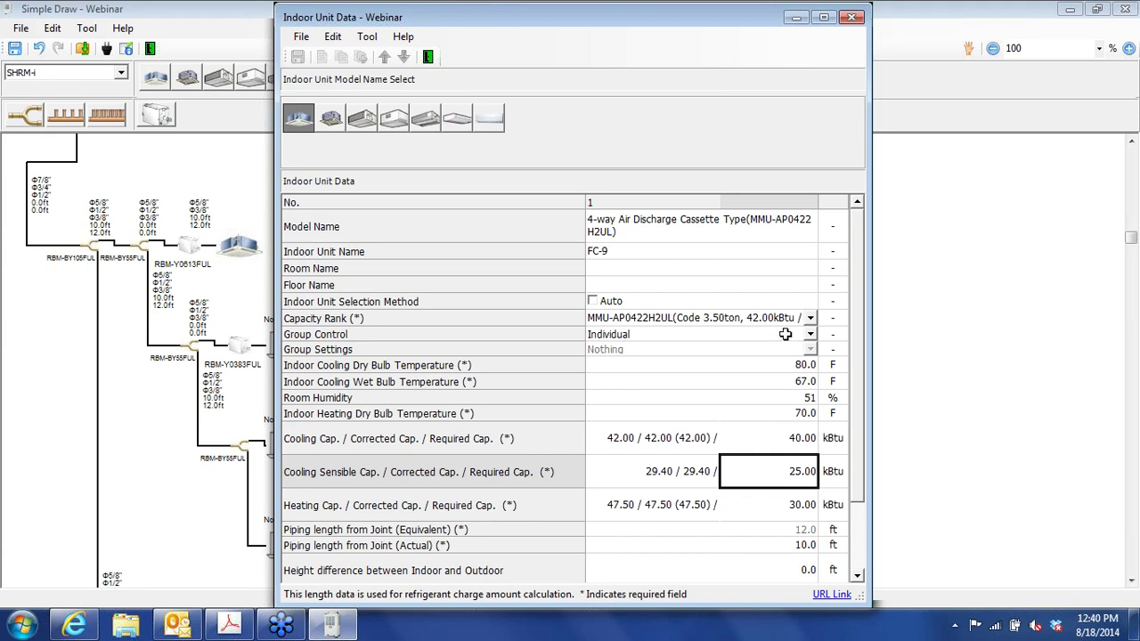
- Change FC-9's capacity rank to MMU-AP0242H2UL and set its required cooling capacity to 22 kBtu
left_click(811, 322)
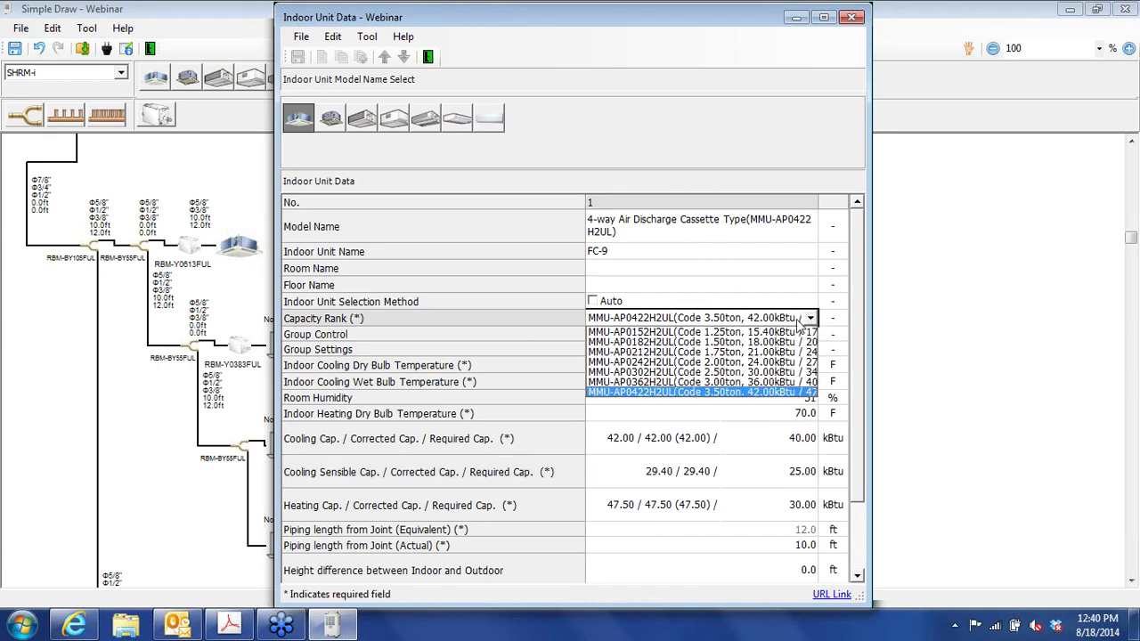
left_click(715, 361)
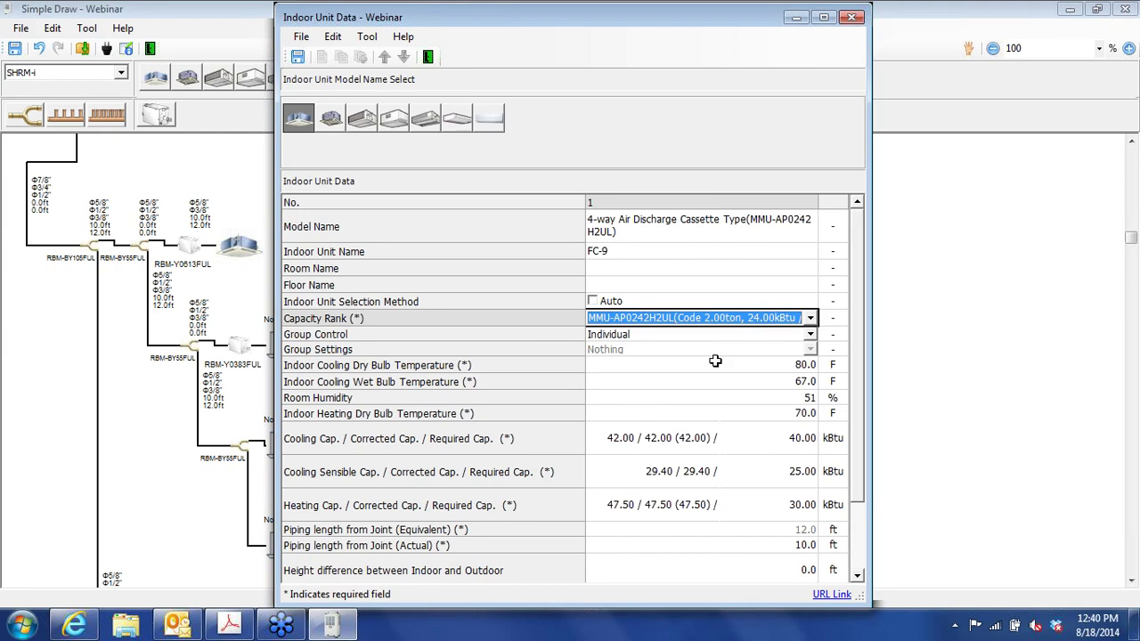
left_click(796, 436)
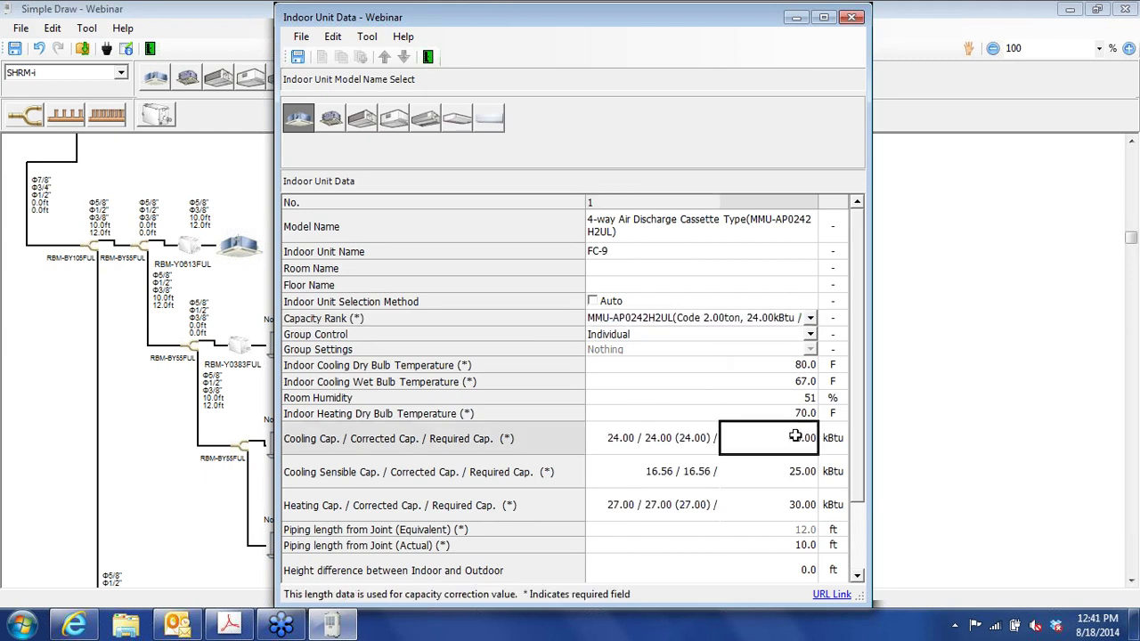
key("BackSpace")
type("244")
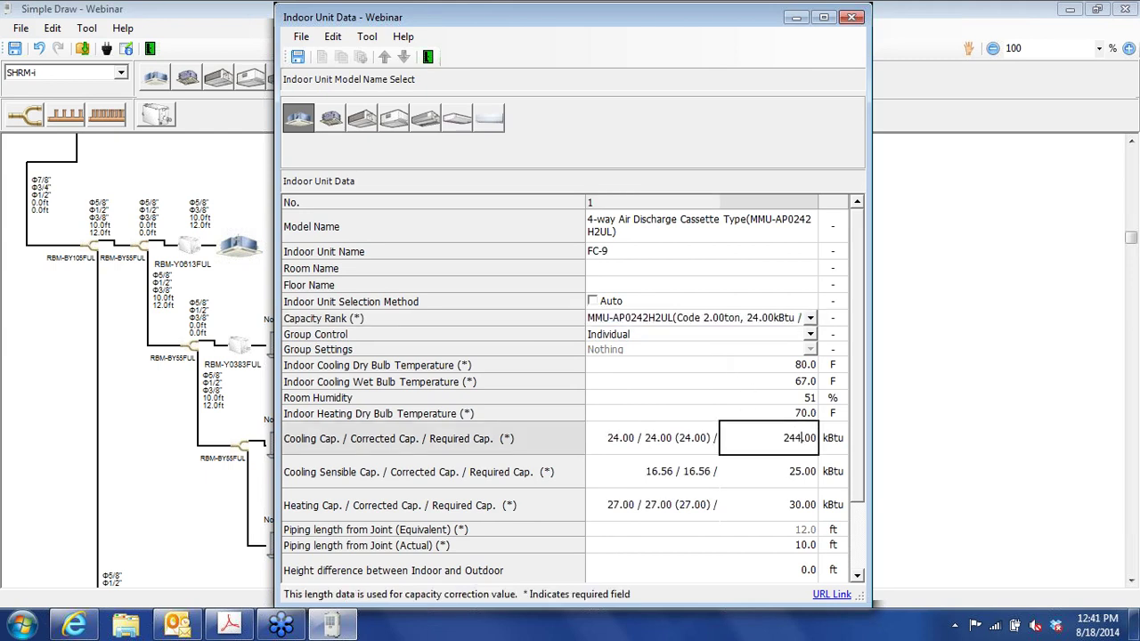
key("BackSpace")
key("BackSpace")
left_click(796, 436)
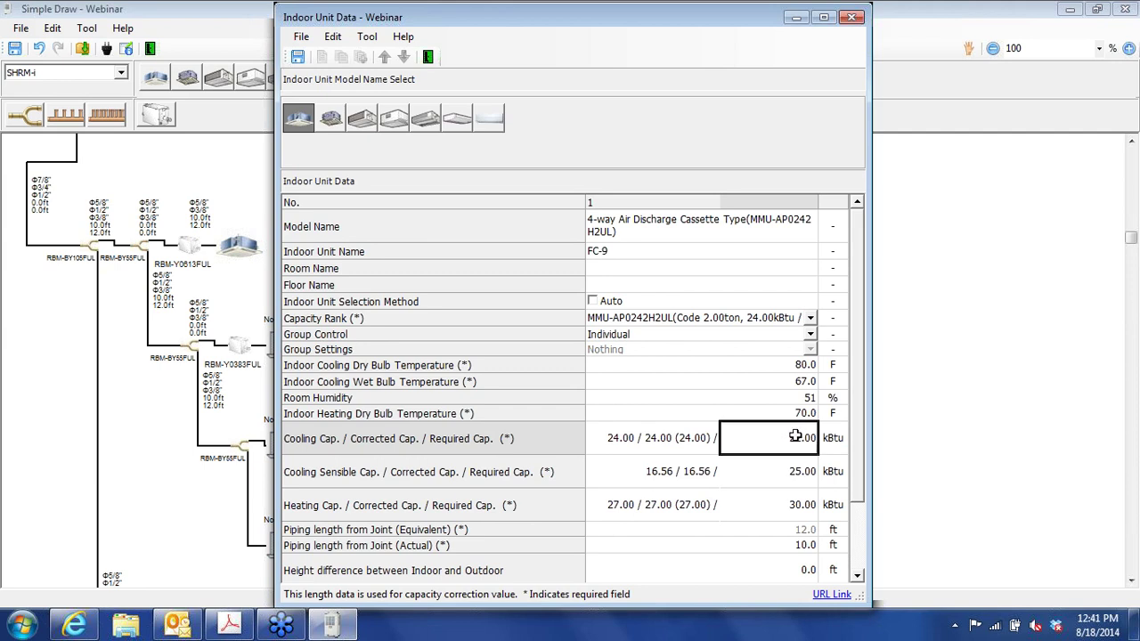
- Set FC-9's required sensible cooling and heating capacities to 15 kBtu each, and save and close its unit data
left_click(814, 472)
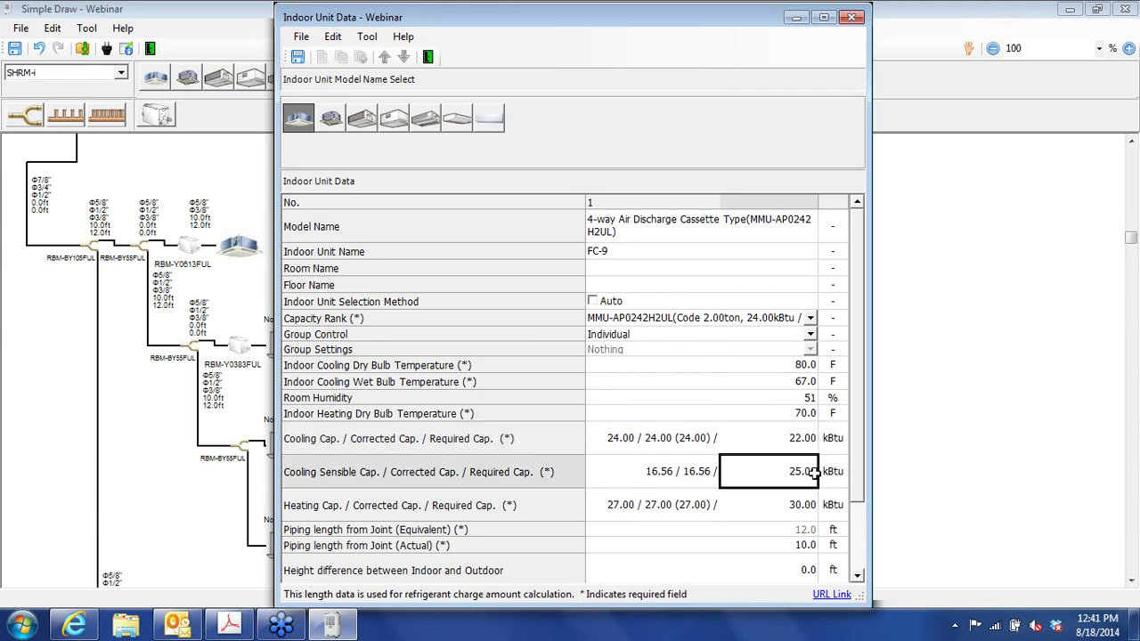
type("15")
left_click(793, 508)
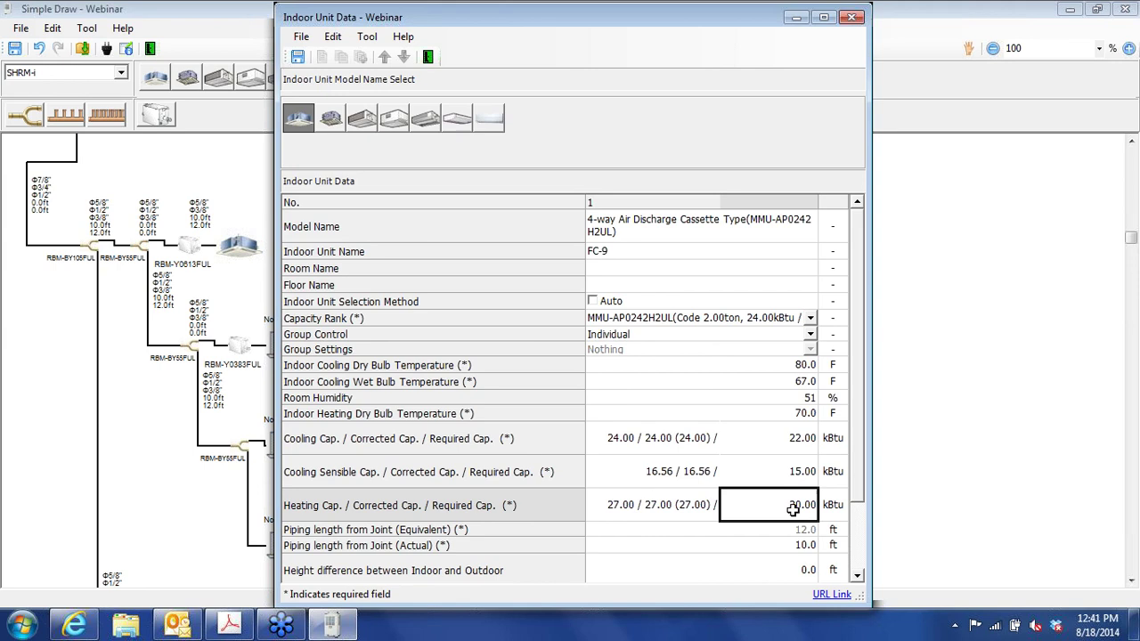
type("15")
left_click(300, 59)
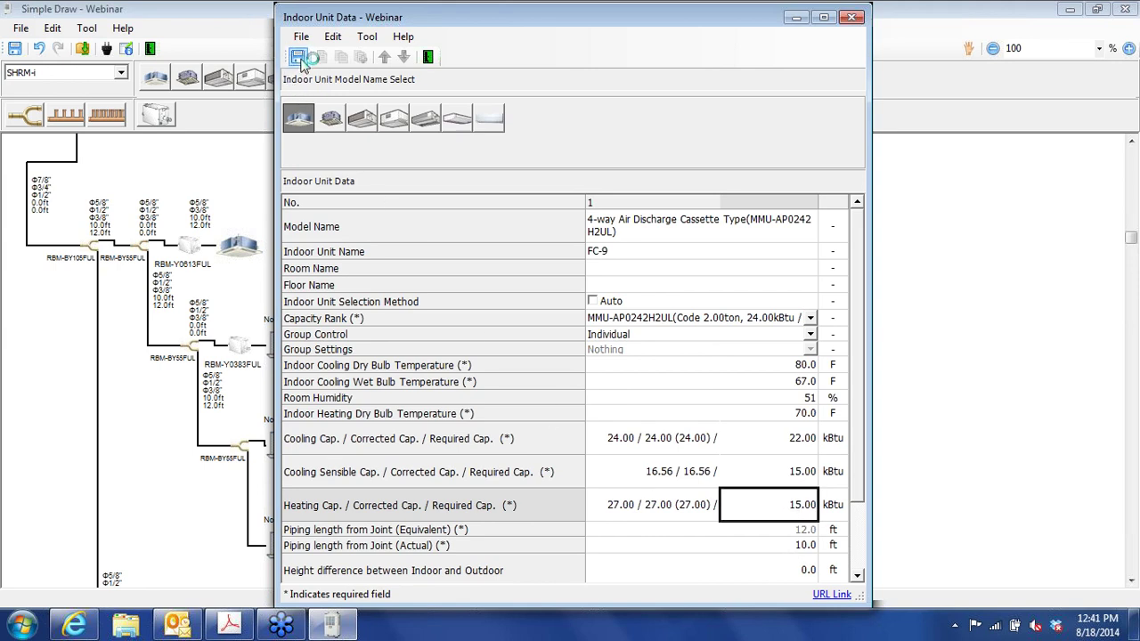
left_click(428, 57)
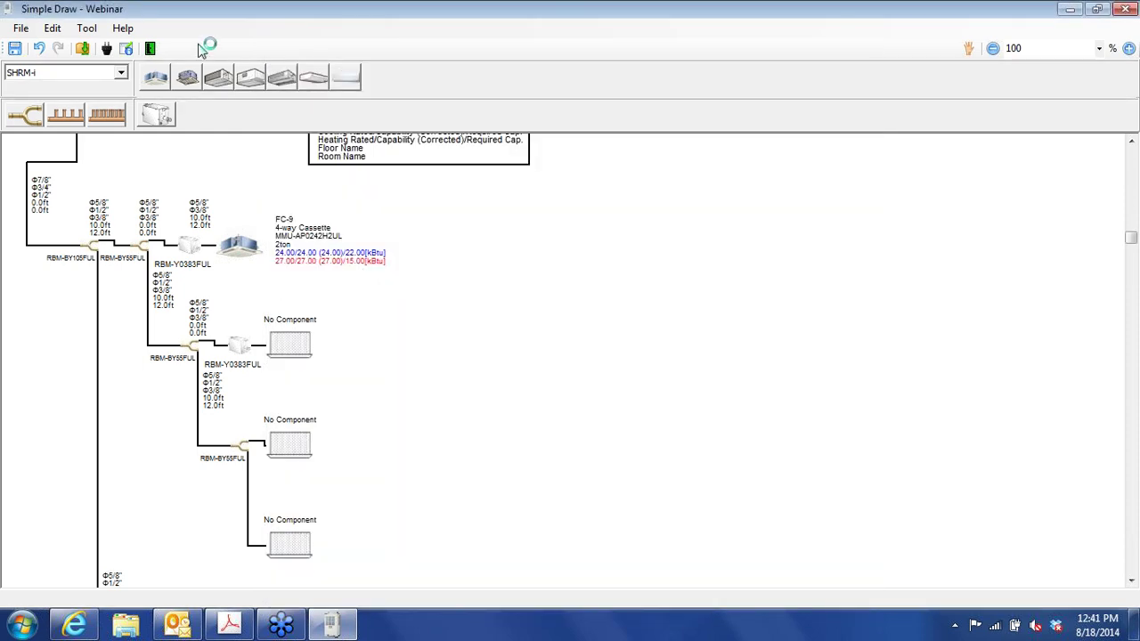
- Place a 4-way cassette on the empty branch below FC-9, naming it FC-10 with room name "office 1"
left_click_drag(159, 112, 290, 352)
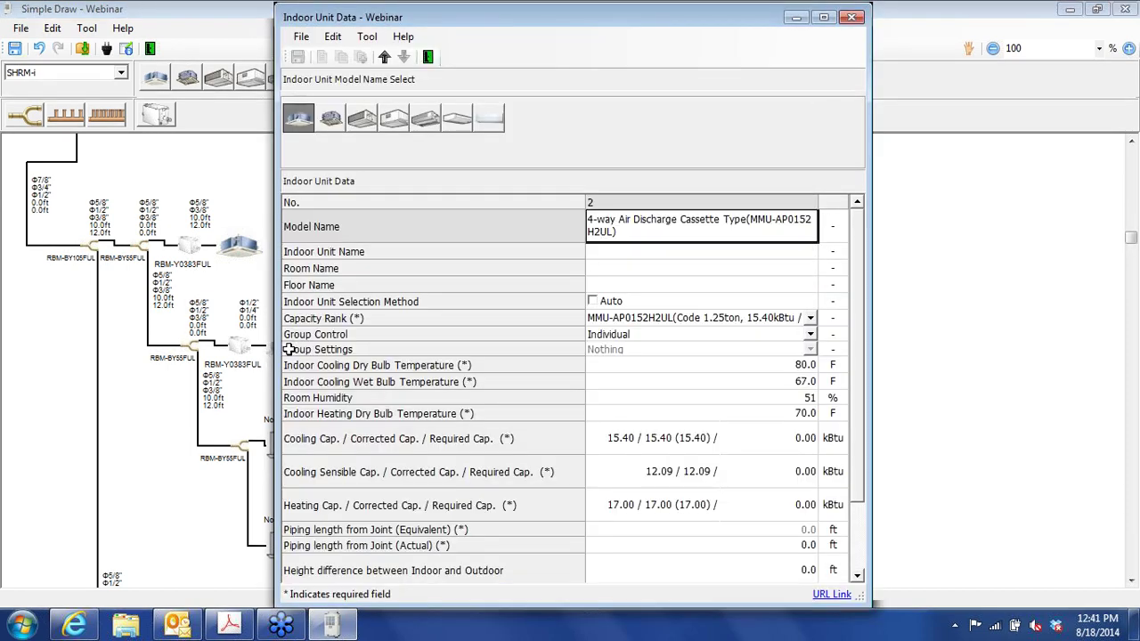
left_click(617, 250)
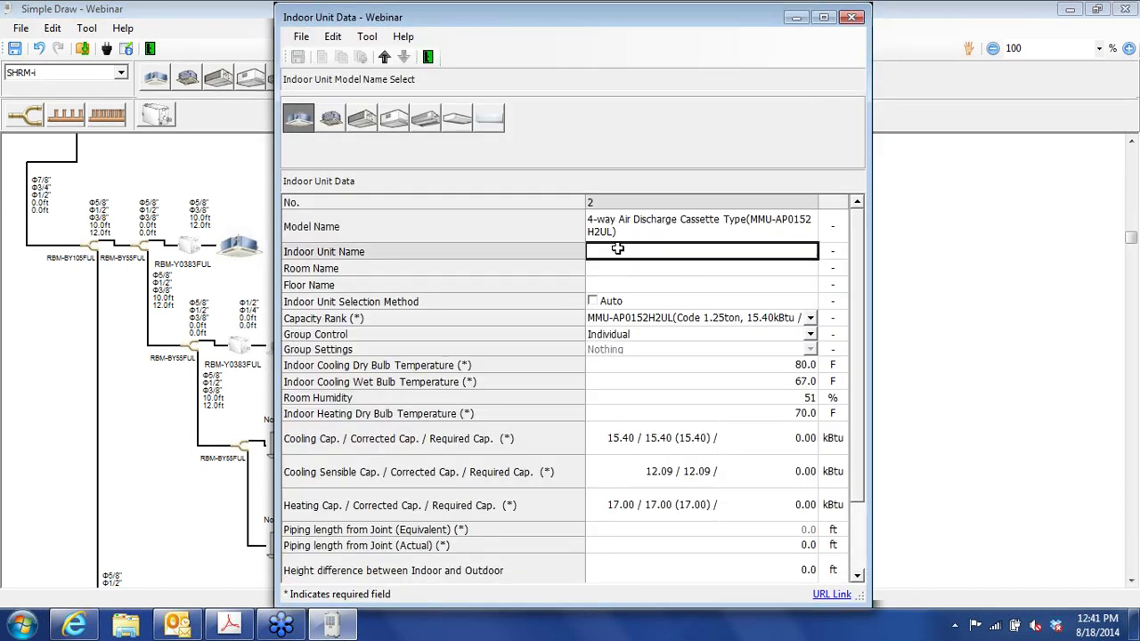
type("FC-10")
left_click(633, 266)
type("of")
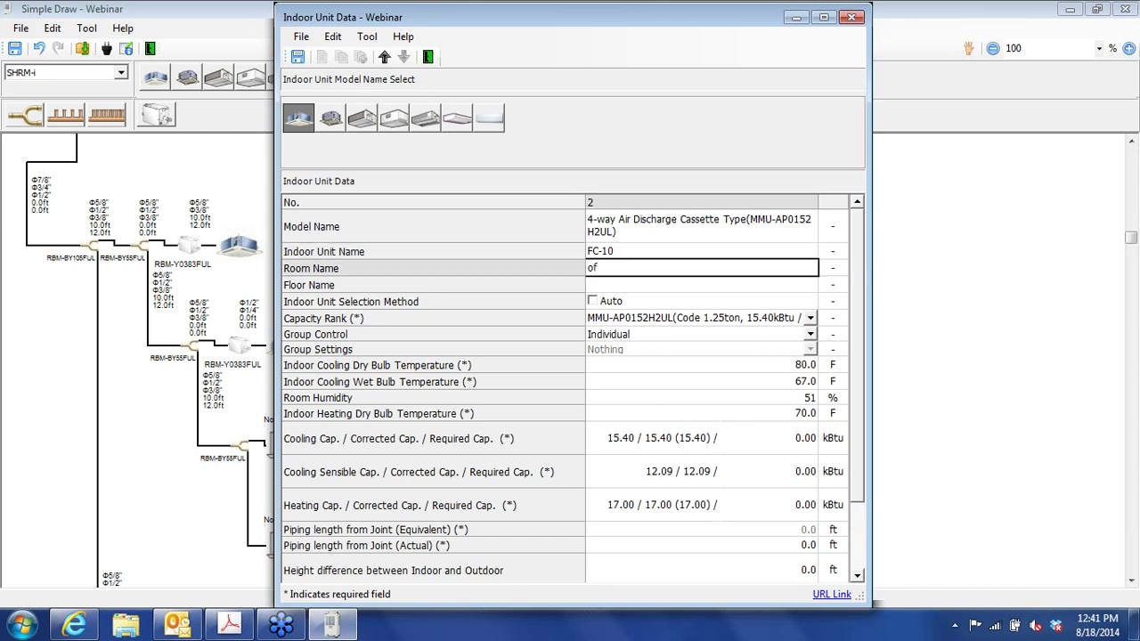
type("fice 1")
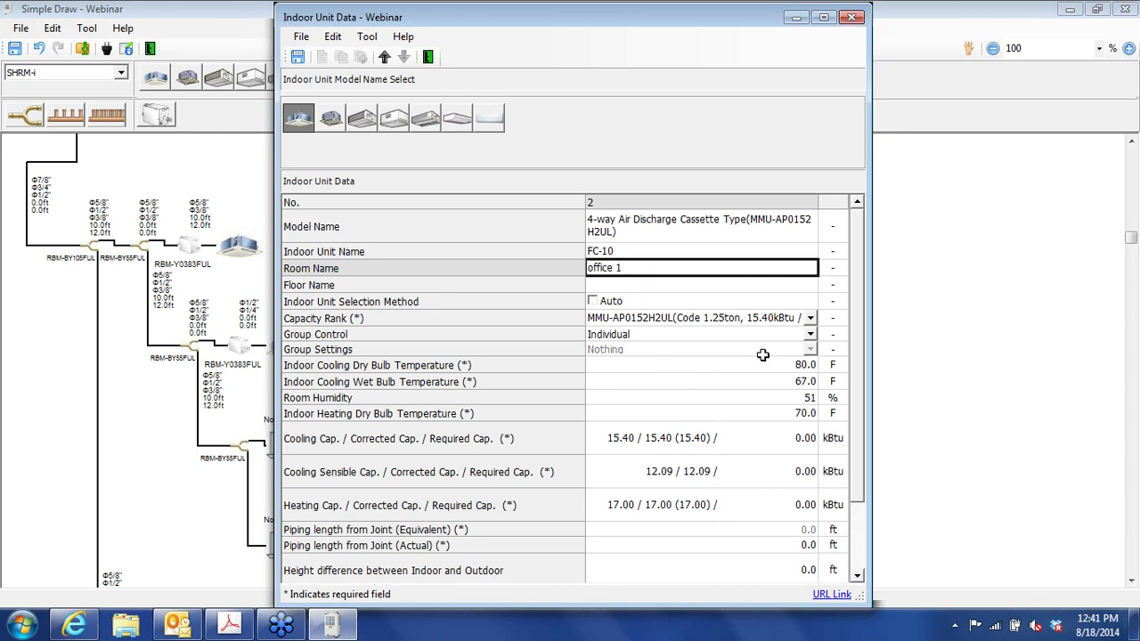
- Set FC-10's capacity rank to MMU-AP0242H2UL and its required capacities to 22 kBtu cooling, 15 kBtu sensible cooling and 20 kBtu heating
left_click(811, 319)
left_click(812, 318)
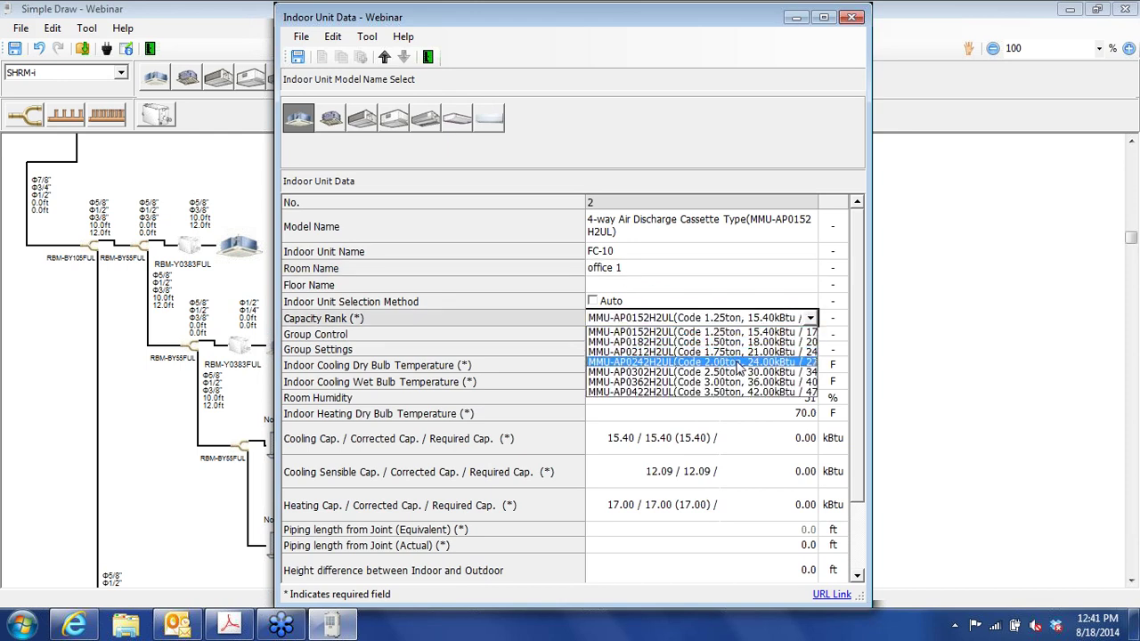
left_click(736, 363)
left_click(791, 441)
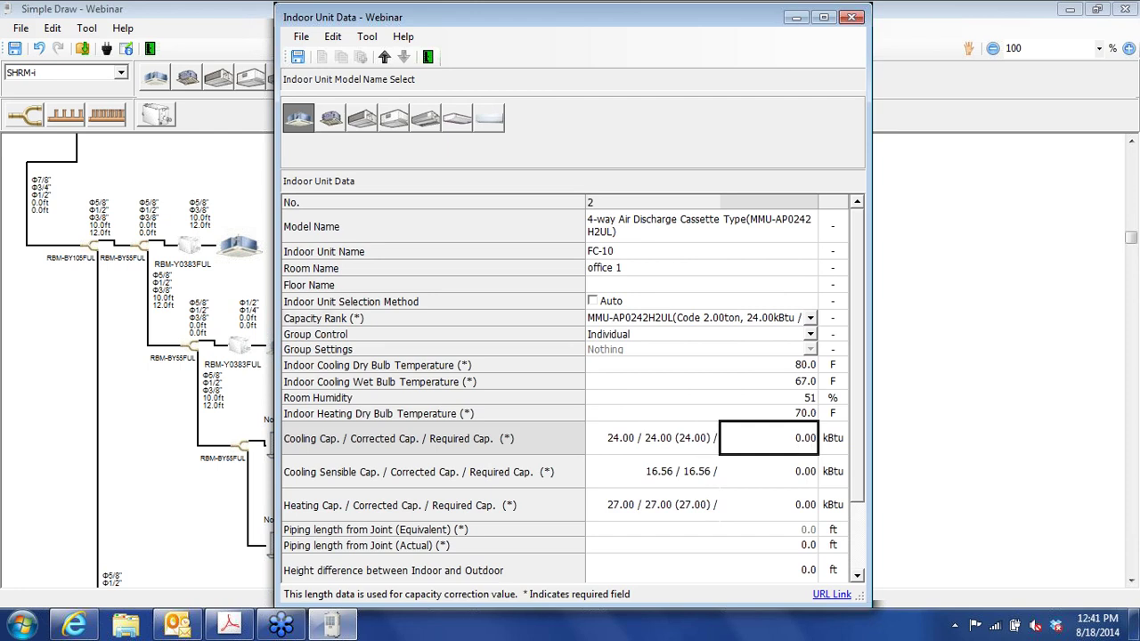
type("22")
key("Return")
type("15")
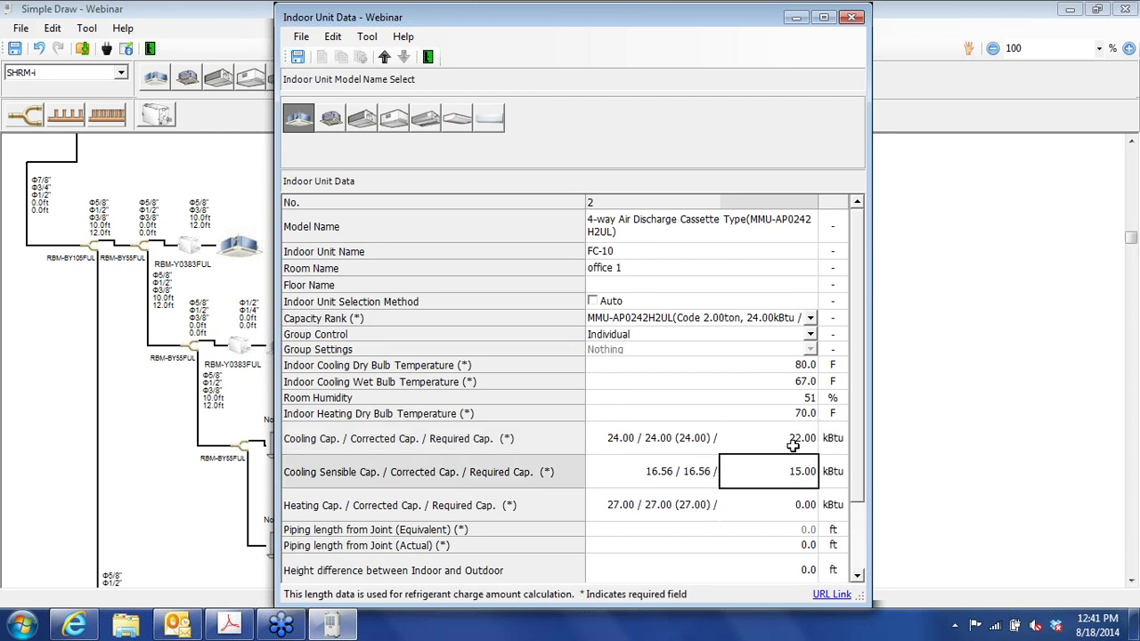
key("Return")
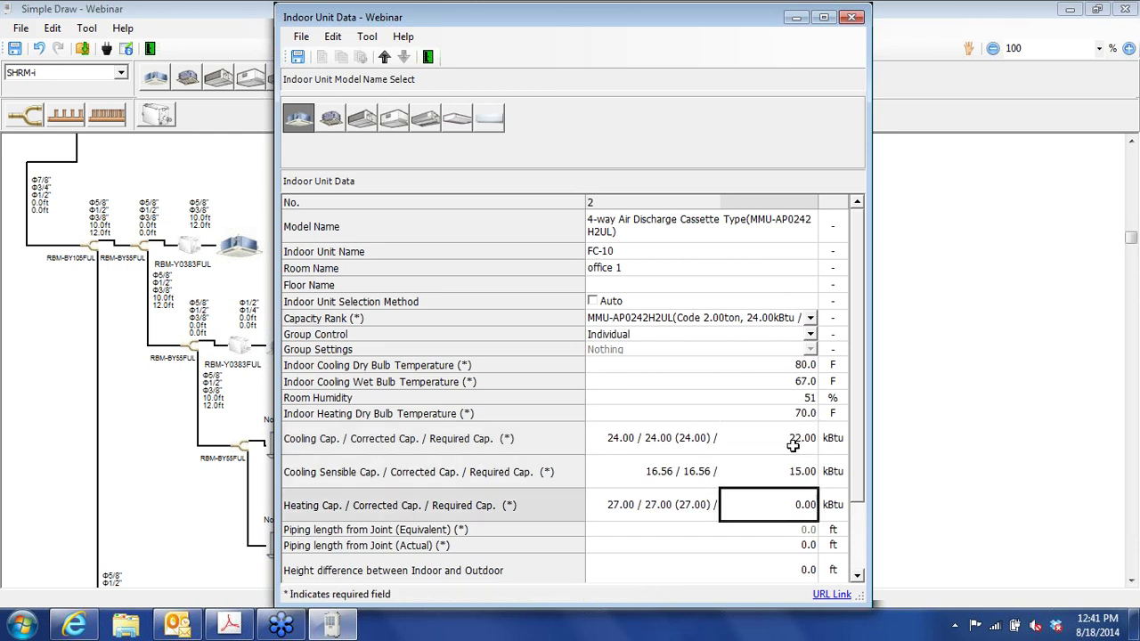
type("20")
- Set FC-10's actual piping length from the joint to 10 ft, and save and close its unit data
left_click(791, 546)
type("10")
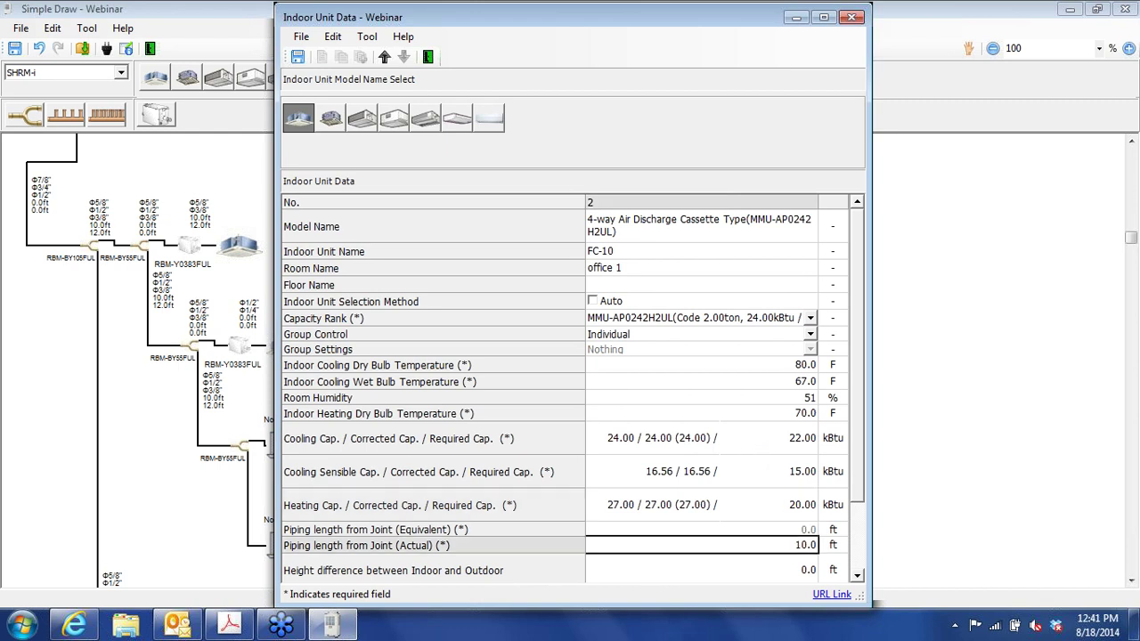
key("Return")
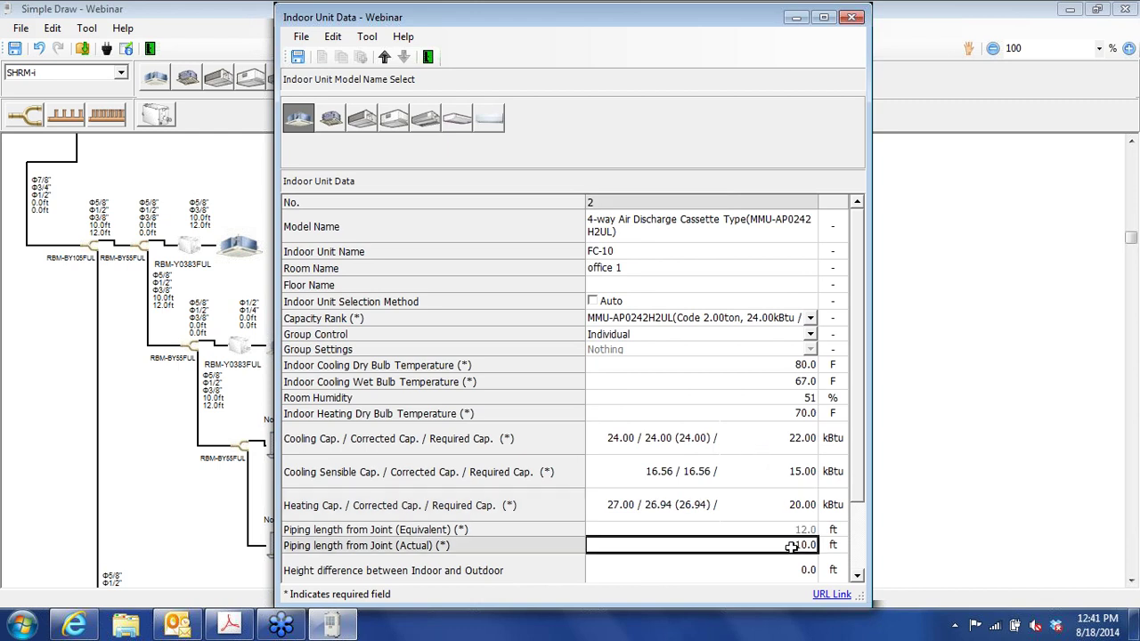
left_click(297, 56)
left_click(432, 58)
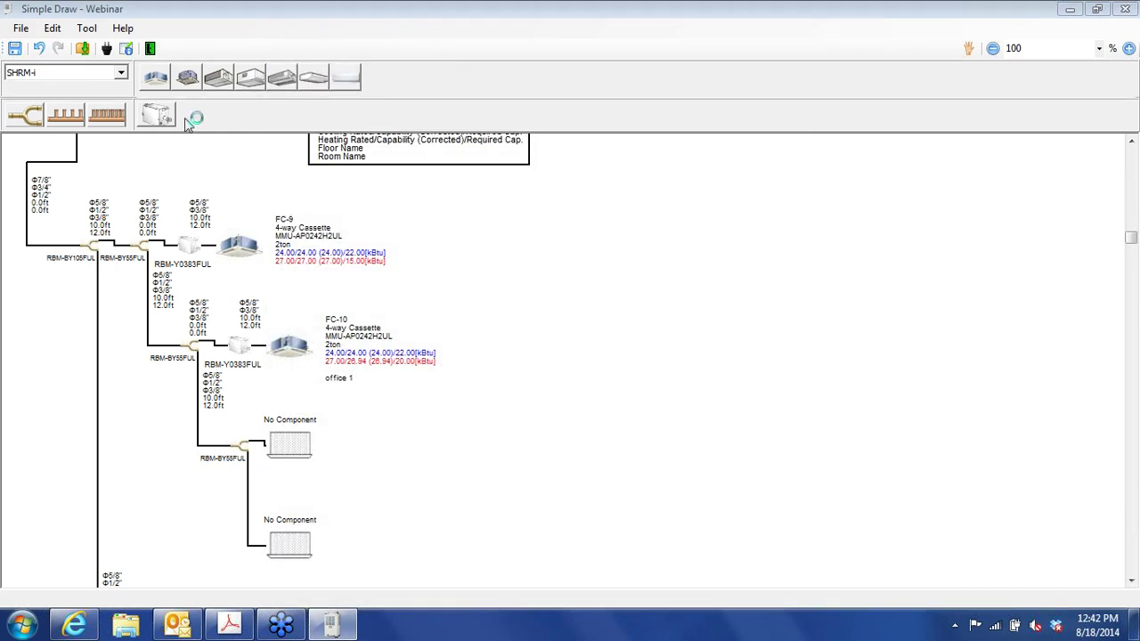
- Place a 4-way cassette on the empty branch below FC-10 and name it FC-11
left_click_drag(161, 75, 276, 456)
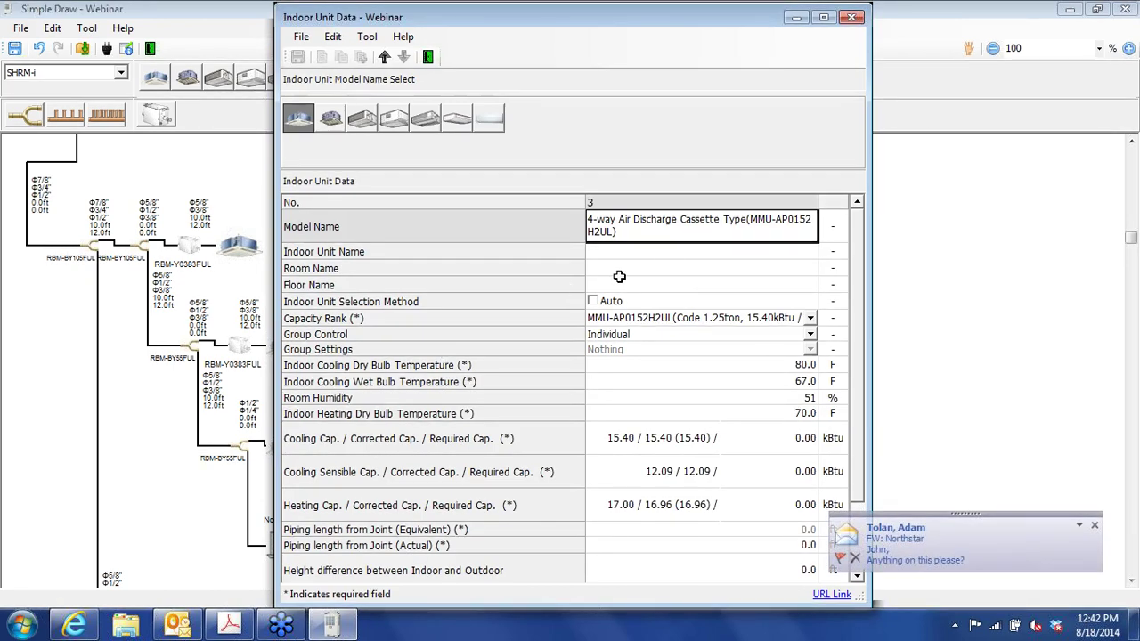
left_click(720, 254)
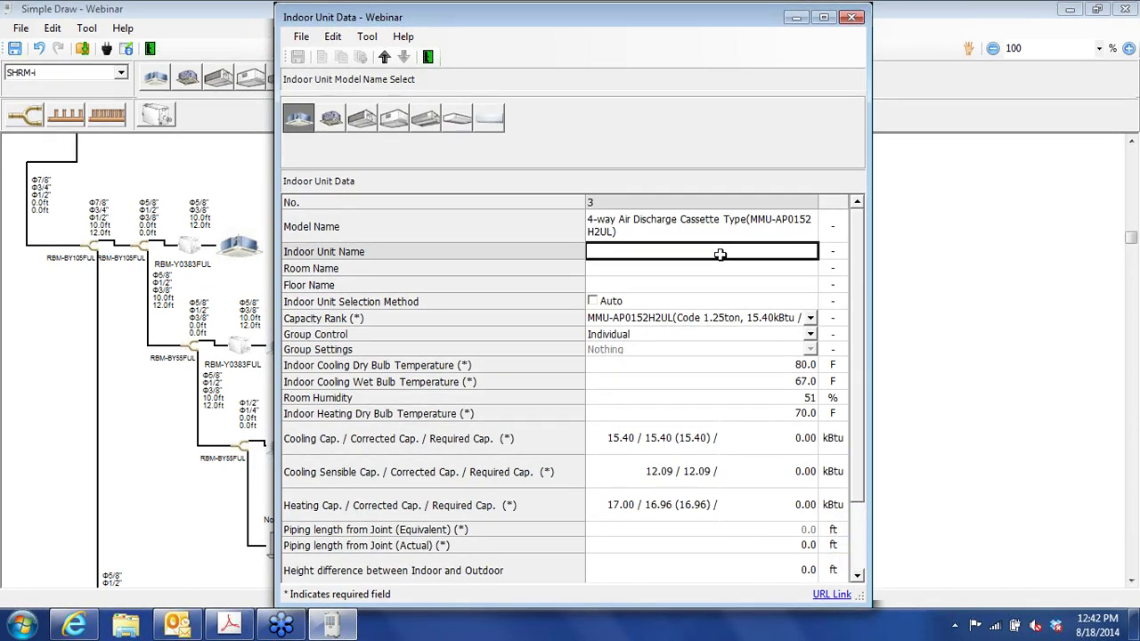
type("FC-11")
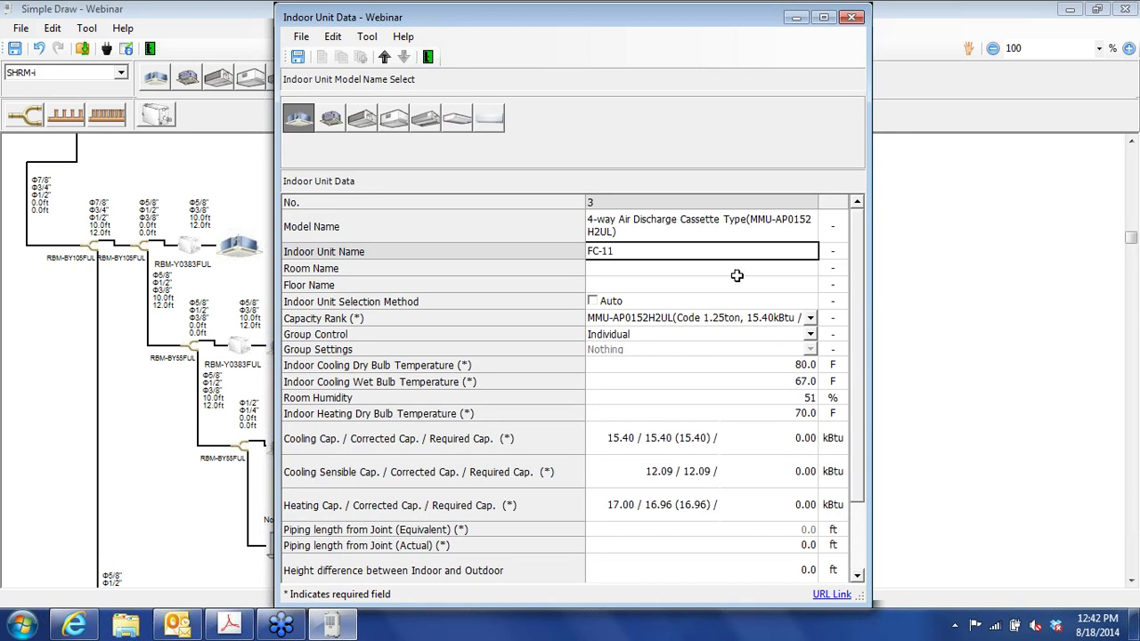
- Set FC-11's capacity rank to MMU-AP0242H2UL and its required capacities to 22 kBtu cooling, 15 kBtu sensible cooling and 20 kBtu heating
left_click(812, 318)
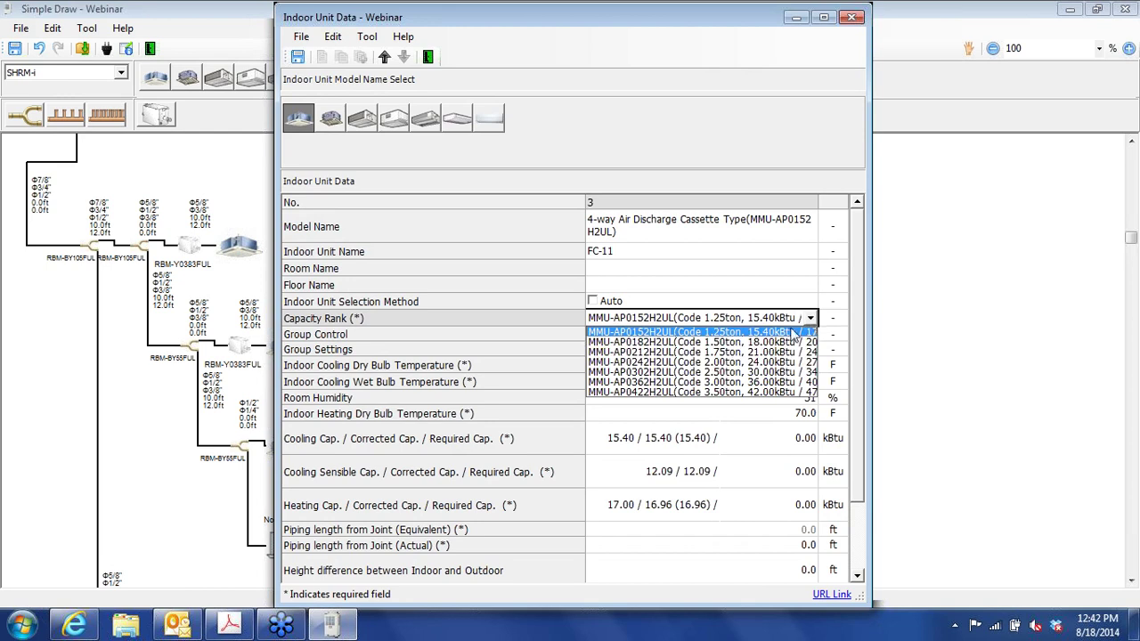
left_click(730, 363)
left_click(797, 438)
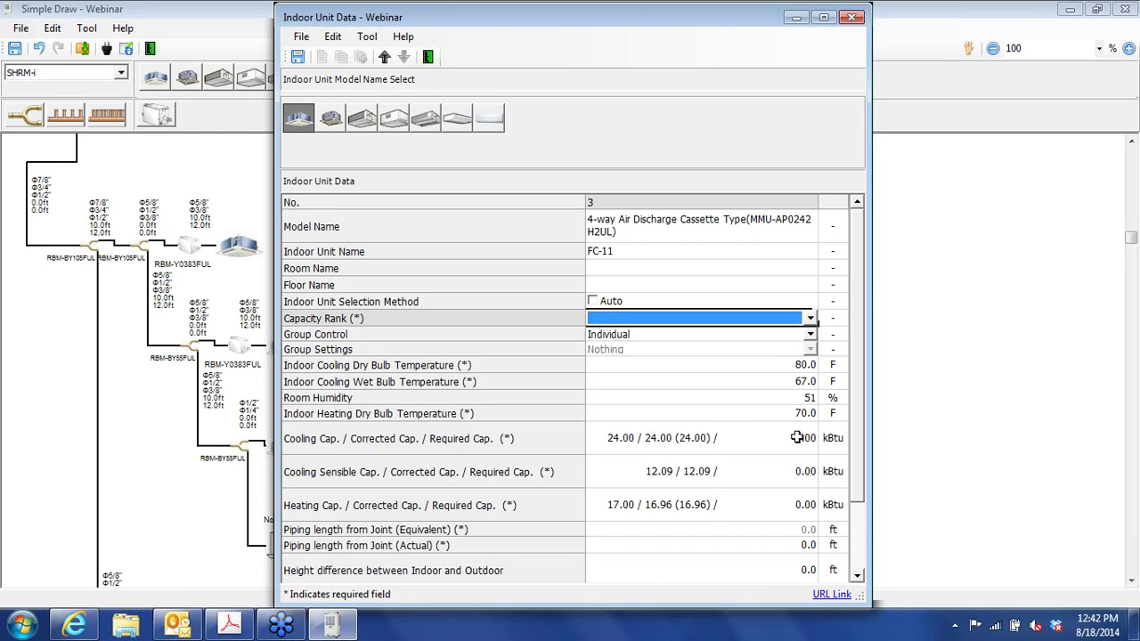
key("Return")
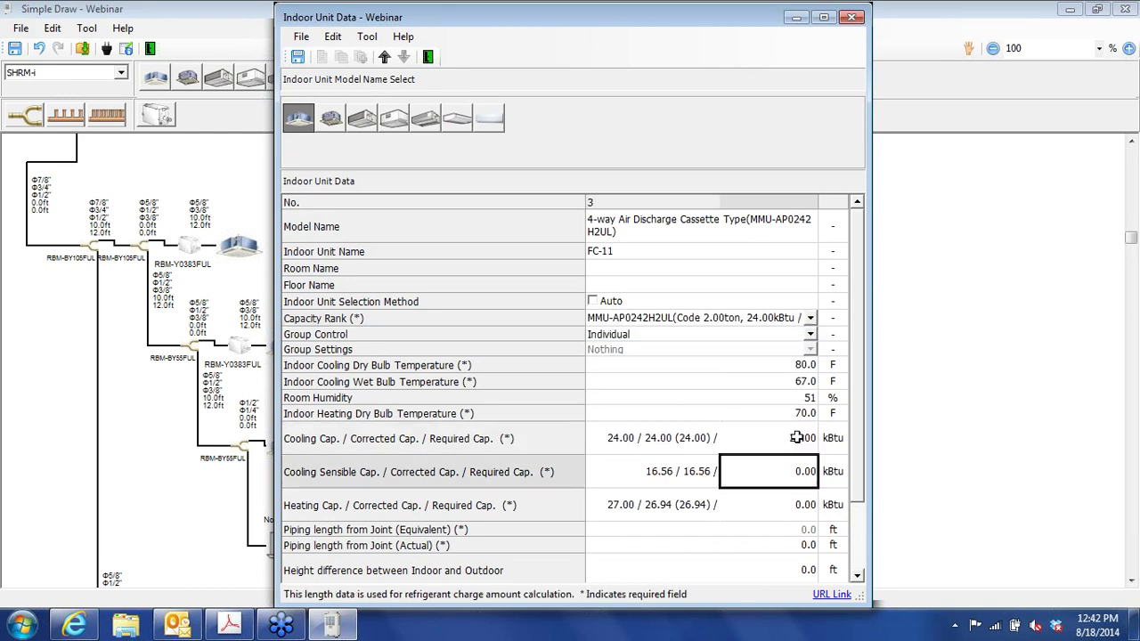
type("15")
key("Return")
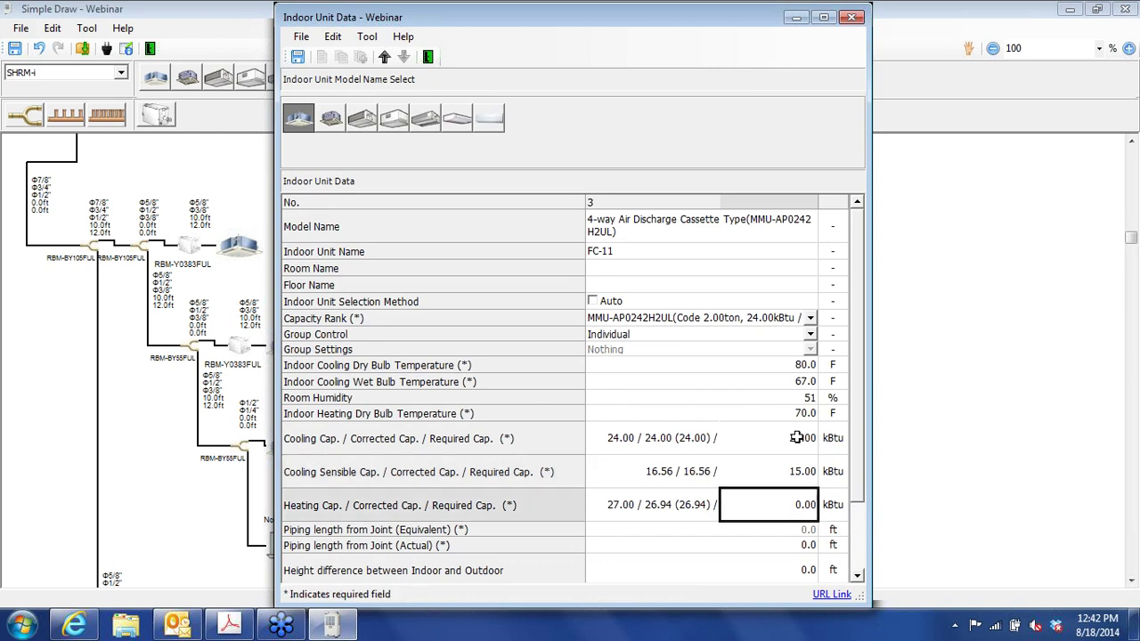
type("20")
- Set FC-11's actual piping length from the joint to 10 ft, and save and close its unit data
left_click(802, 545)
type("10")
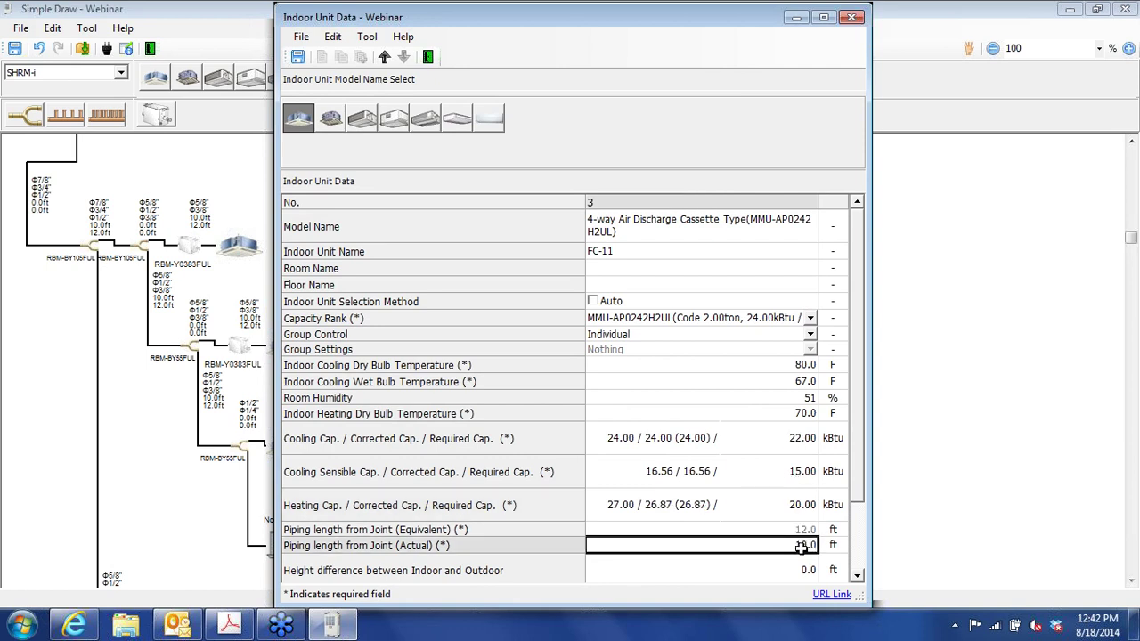
left_click(301, 62)
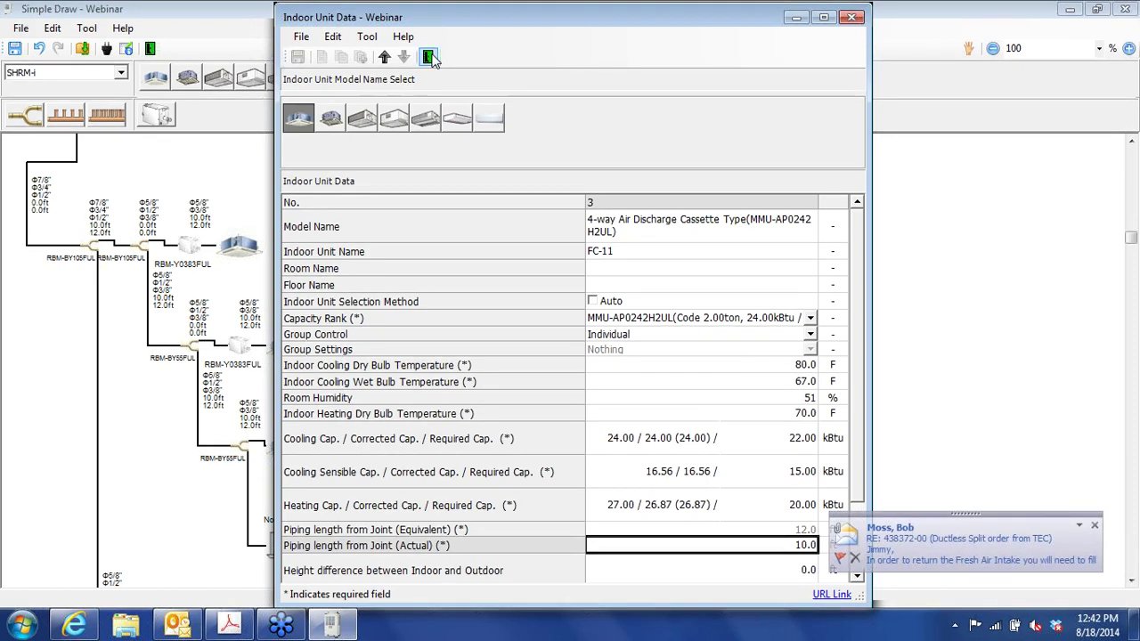
left_click(430, 57)
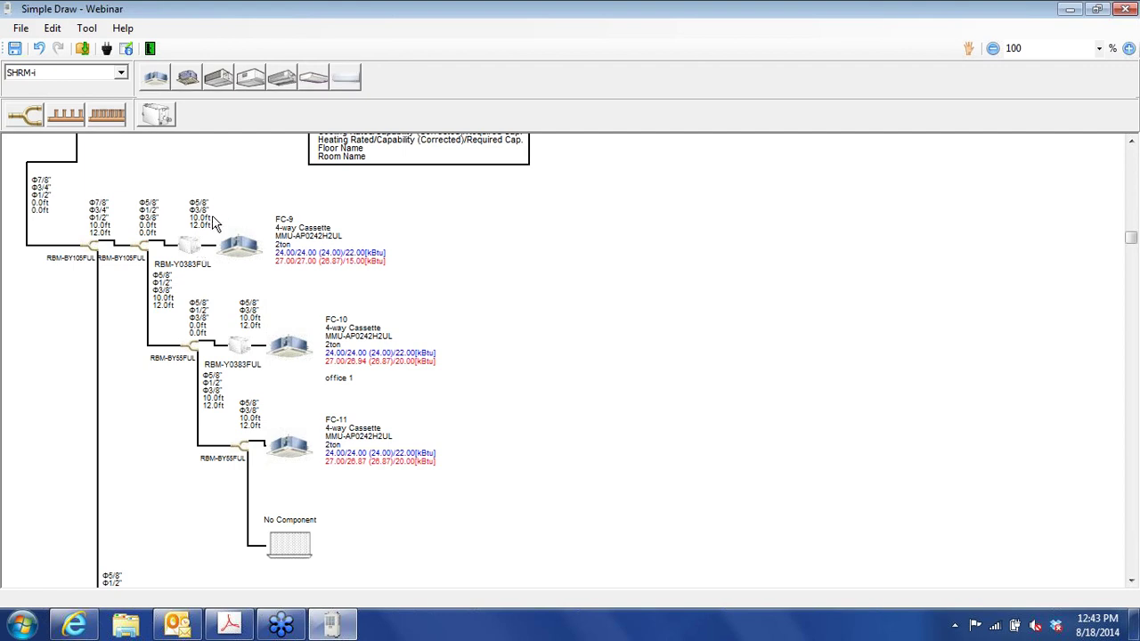
- Insert an FS-Unit flow selector ahead of FC-11 and another on the empty branch below it
right_click(294, 453)
mouse_move(349, 463)
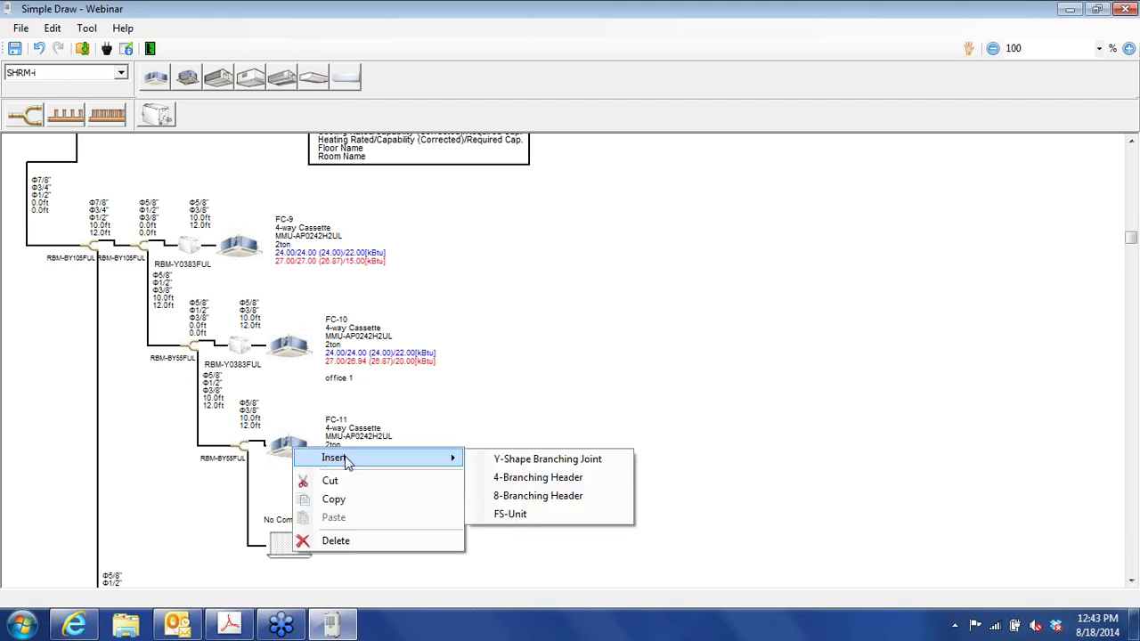
left_click(526, 515)
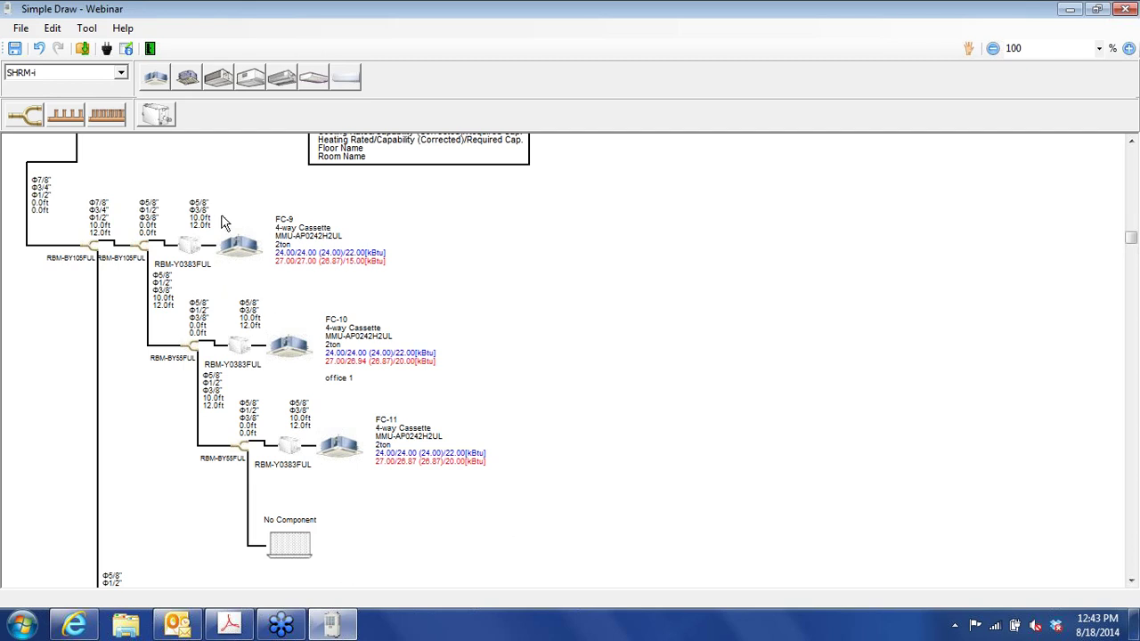
left_click(165, 121)
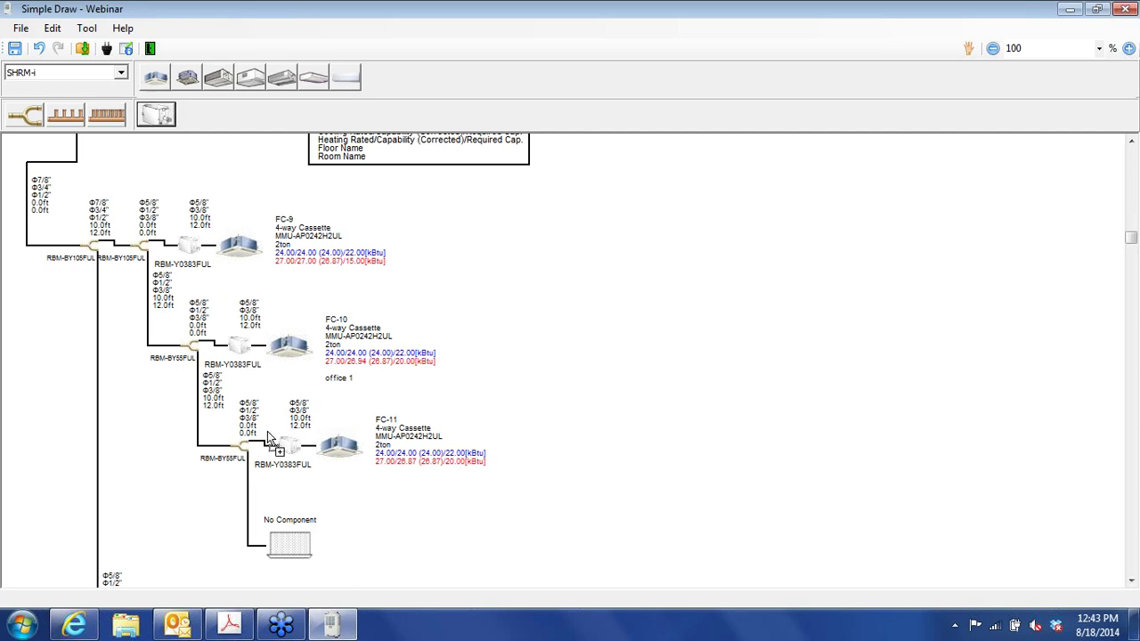
scroll(288, 542, "down", 1)
left_click(290, 545)
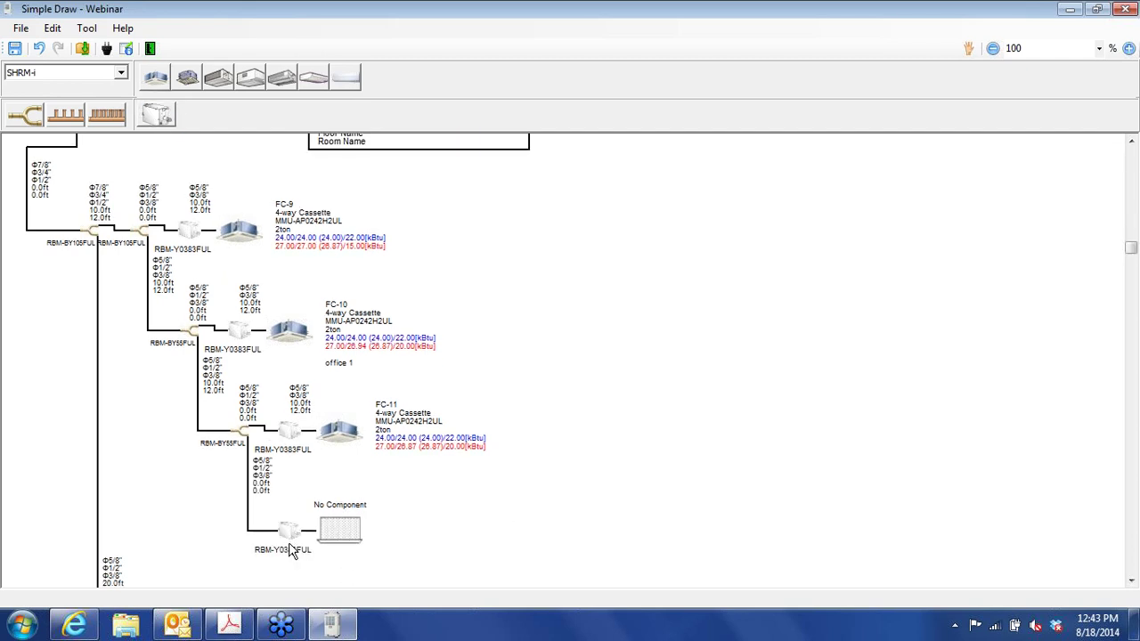
- Place an indoor unit after the flow selector below FC-11 and change its type to Medium Static Ducted
left_click(161, 82)
scroll(373, 540, "down", 1)
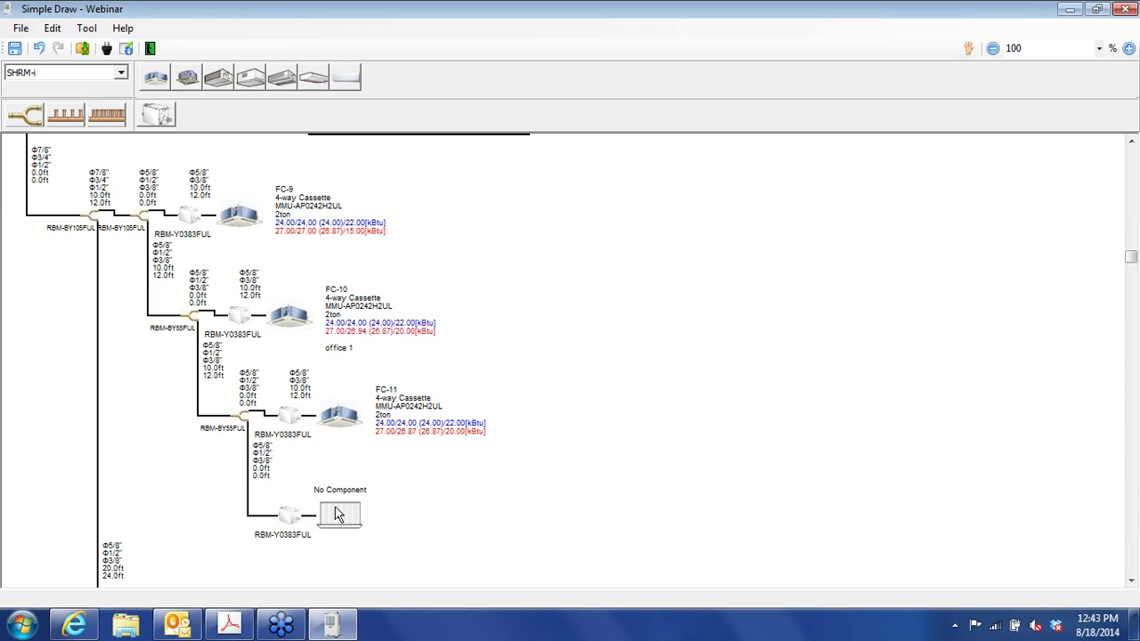
left_click(338, 515)
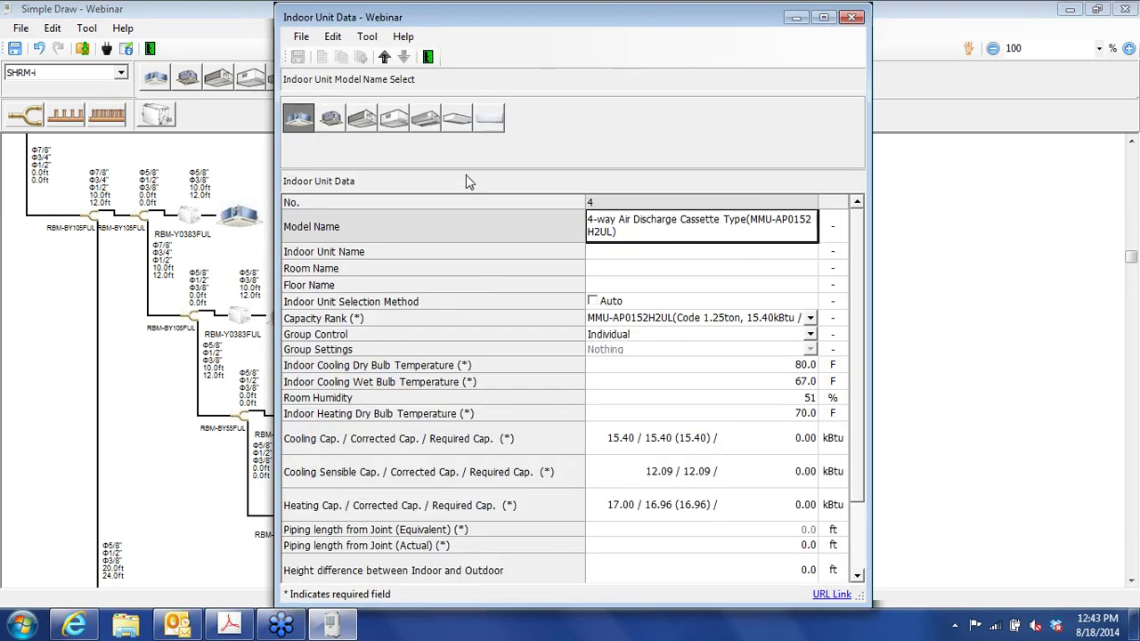
left_click(365, 129)
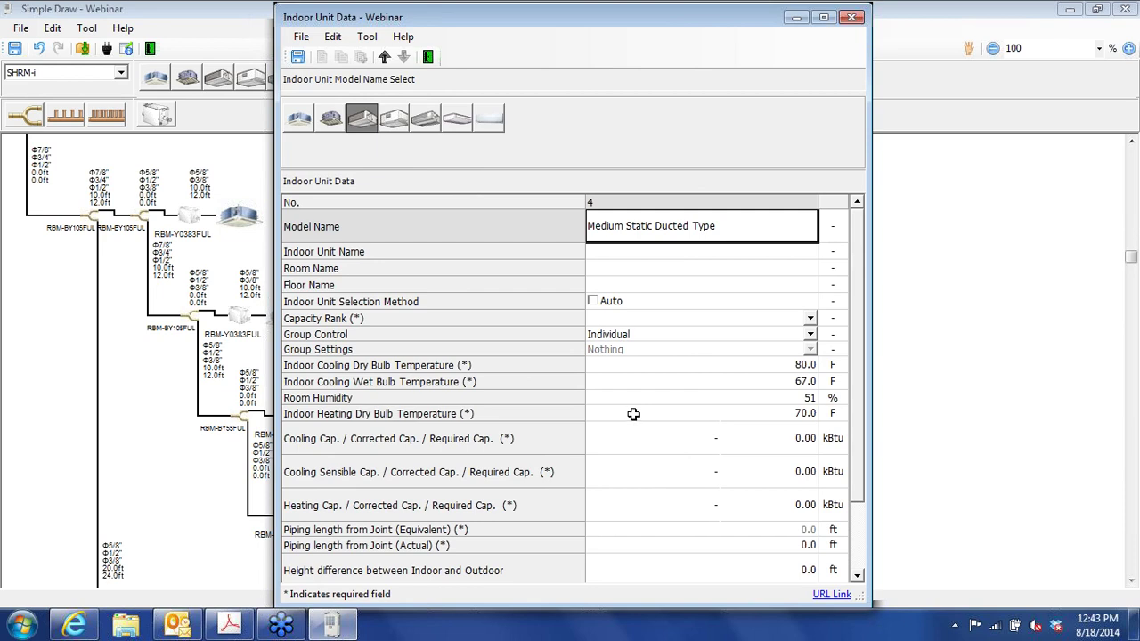
- Set the Medium Static Ducted unit's capacity rank to MMD-AP0244BH2UL and its required capacities to 22 kBtu cooling, 15 kBtu sensible cooling and 20 kBtu heating
left_click(811, 323)
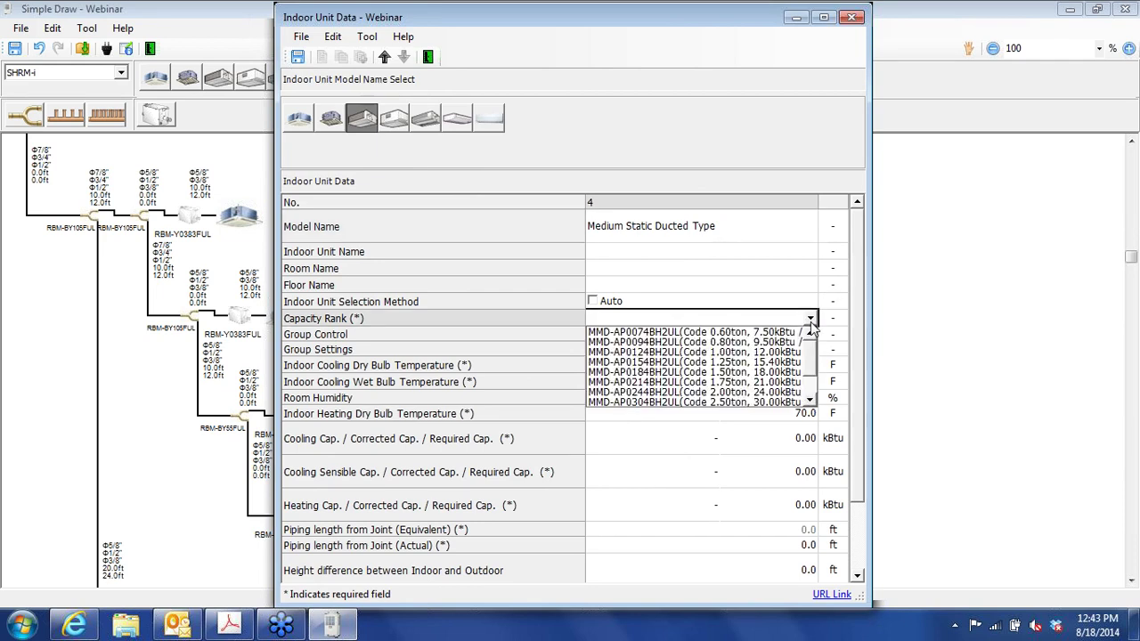
left_click(699, 392)
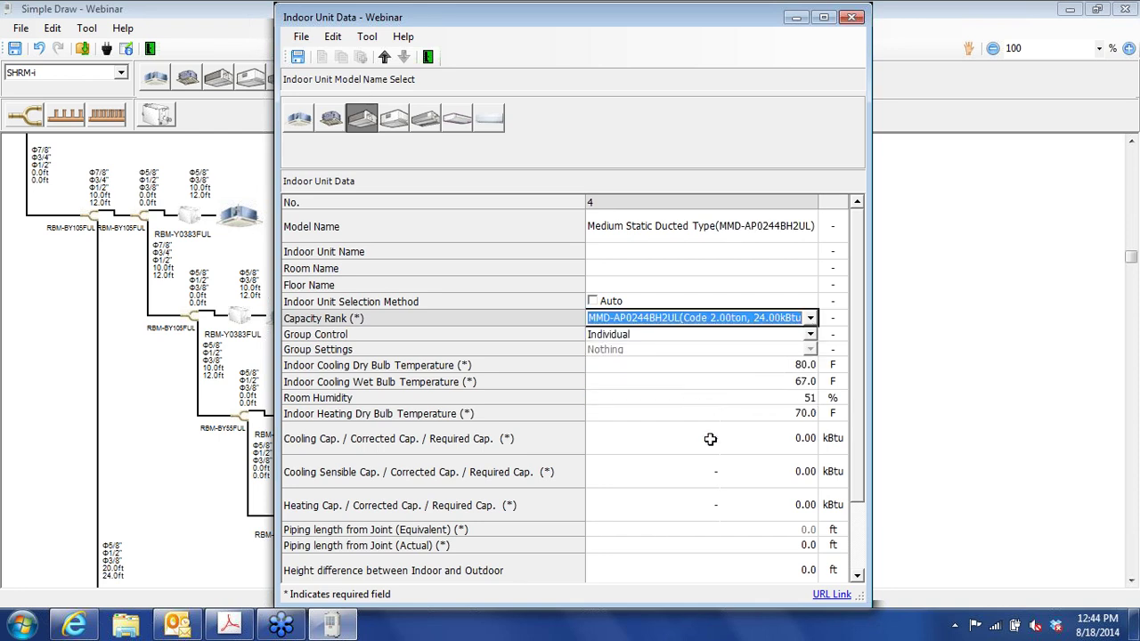
left_click(804, 441)
type("22")
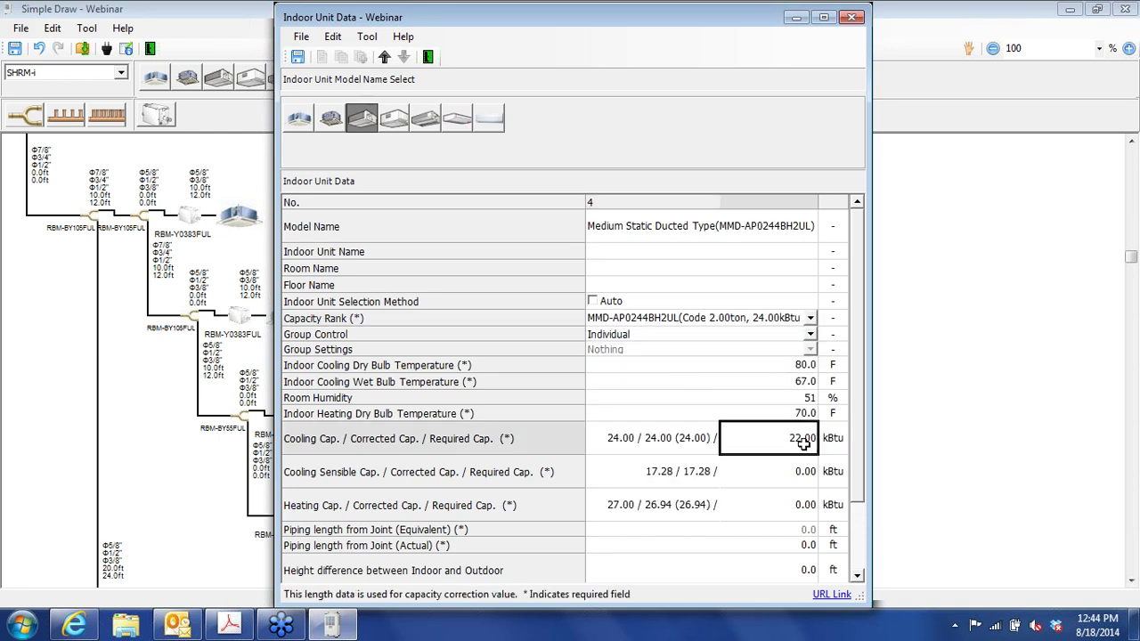
key("Return")
type("15")
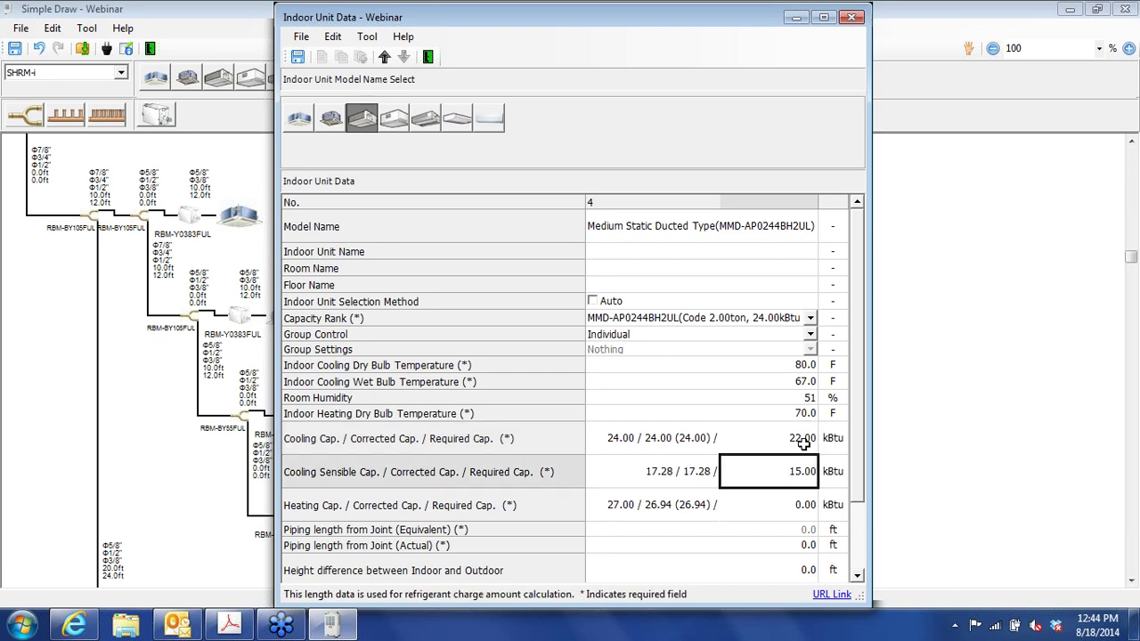
key("Return")
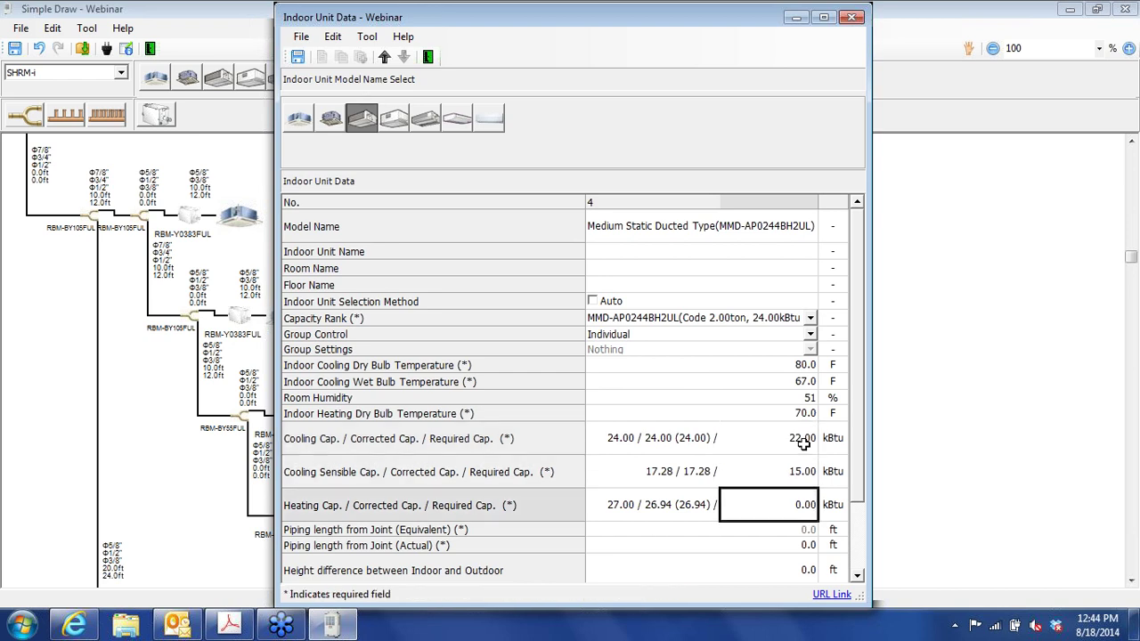
type("20")
- Set the ducted unit's actual piping length from the joint to 10 ft, name it FC-12, and save and close its data
left_click(807, 546)
type("12")
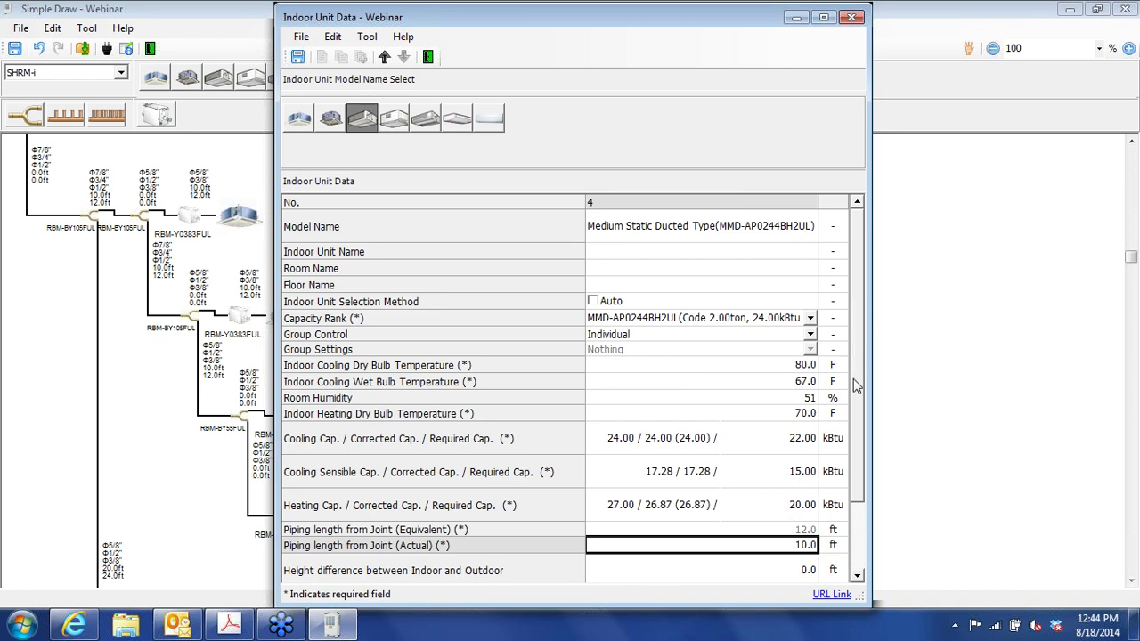
left_click(641, 252)
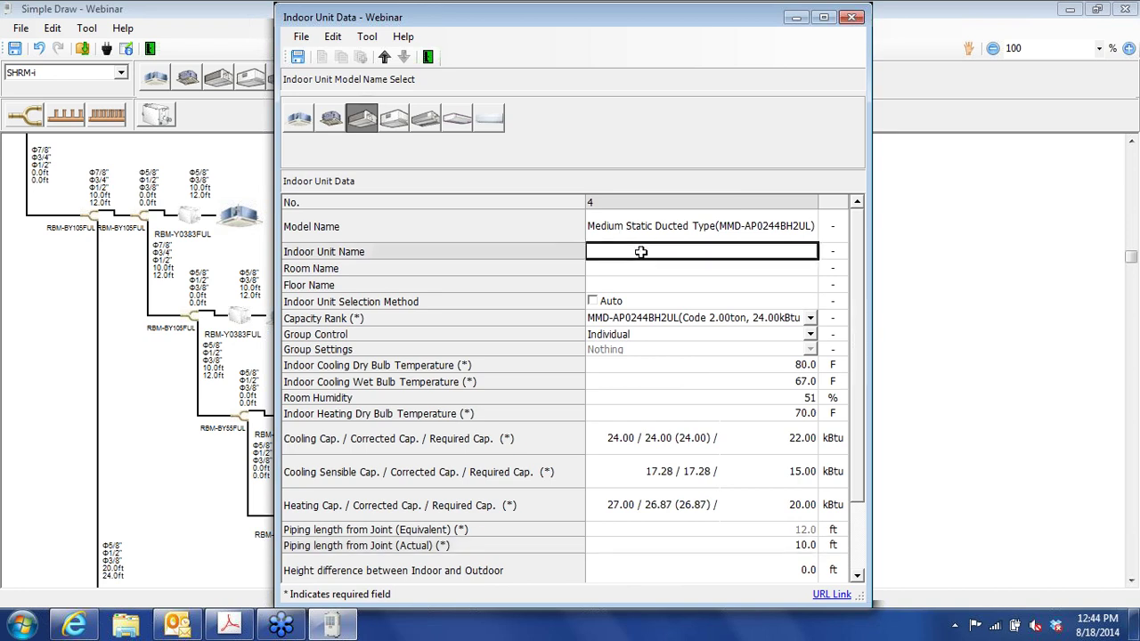
type("FC-12")
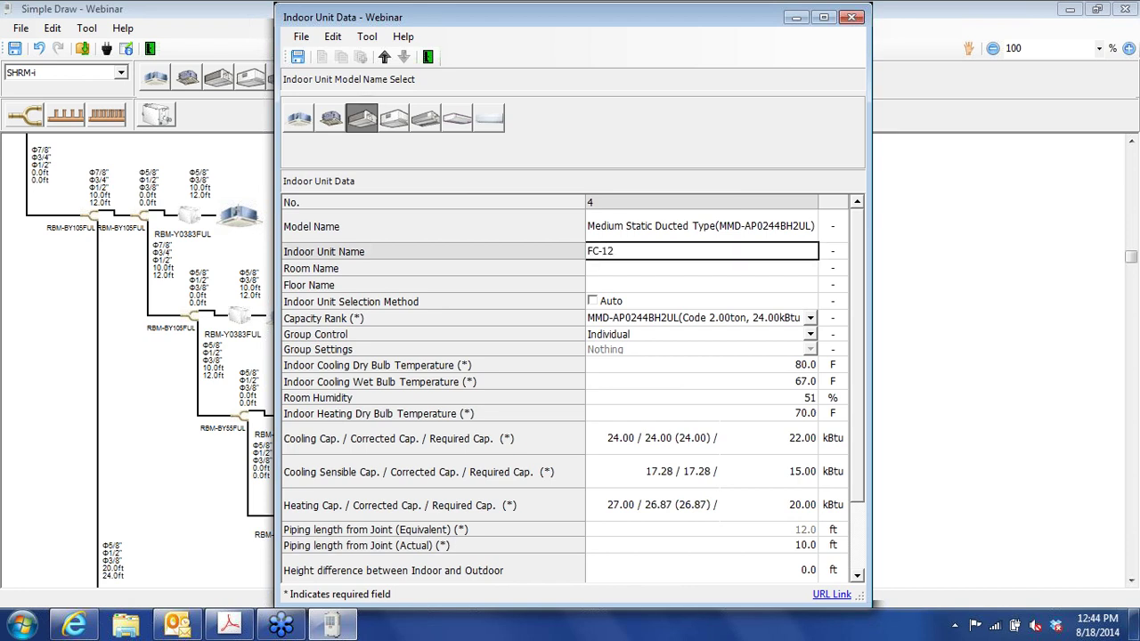
key("Return")
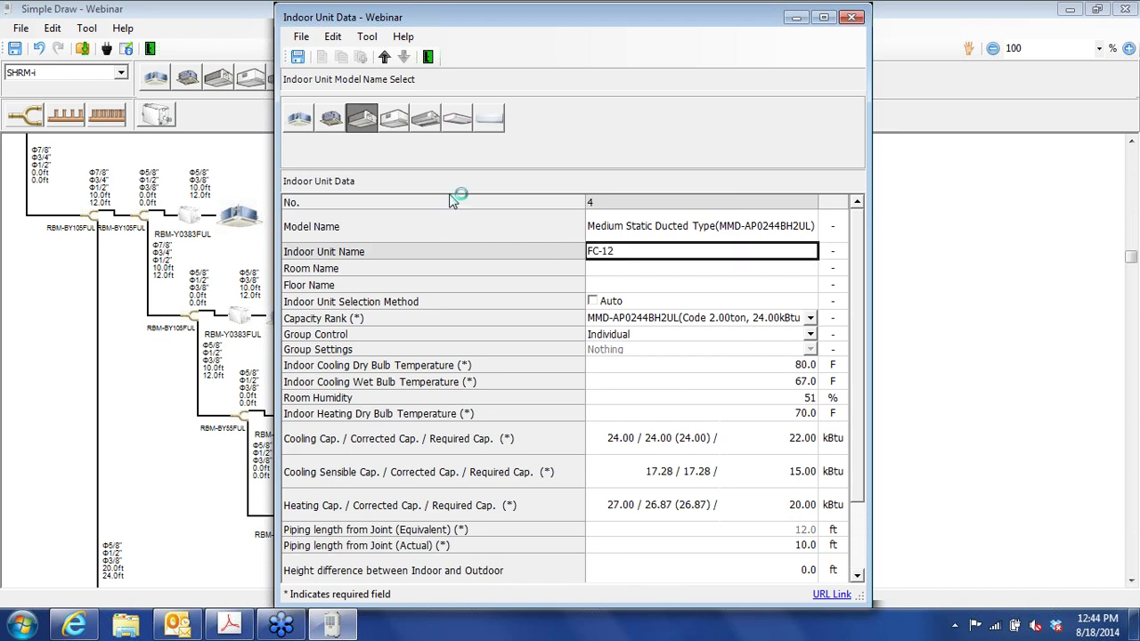
left_click(298, 56)
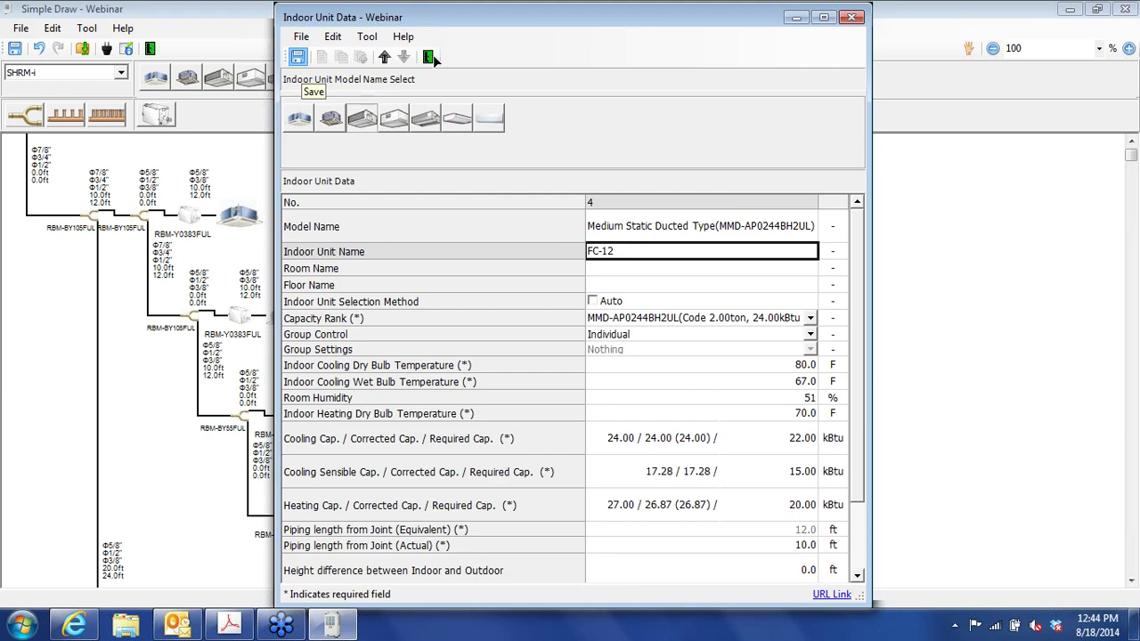
left_click(429, 57)
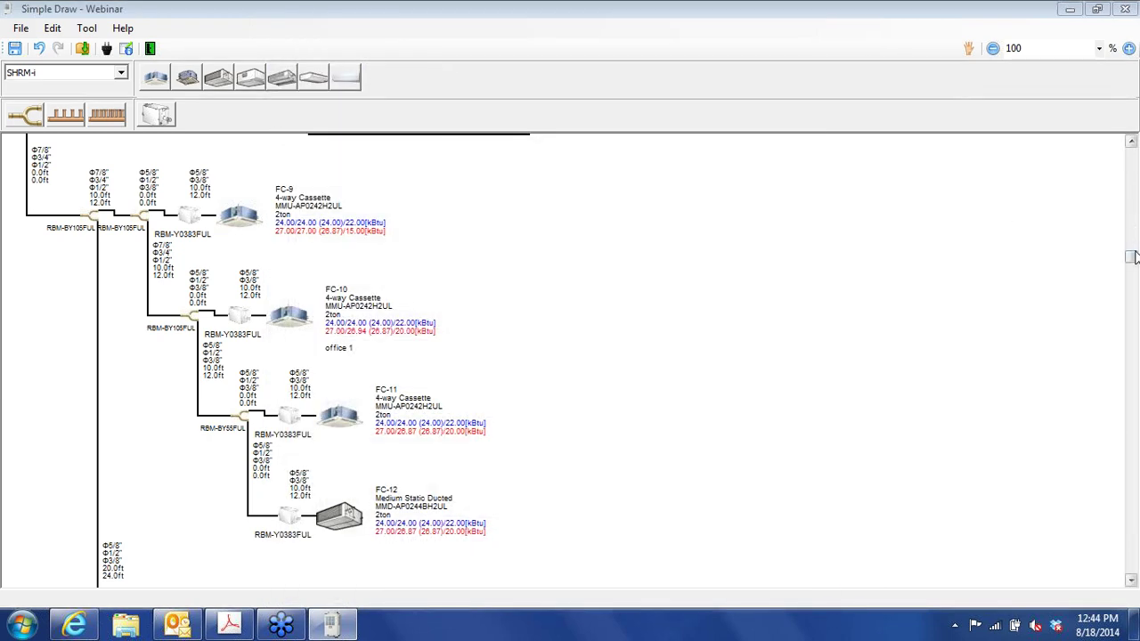
- Place a 4-way Air Discharge Cassette on the first empty branch of the 4-branching header and name it FC-13
left_click_drag(1133, 265, 1131, 153)
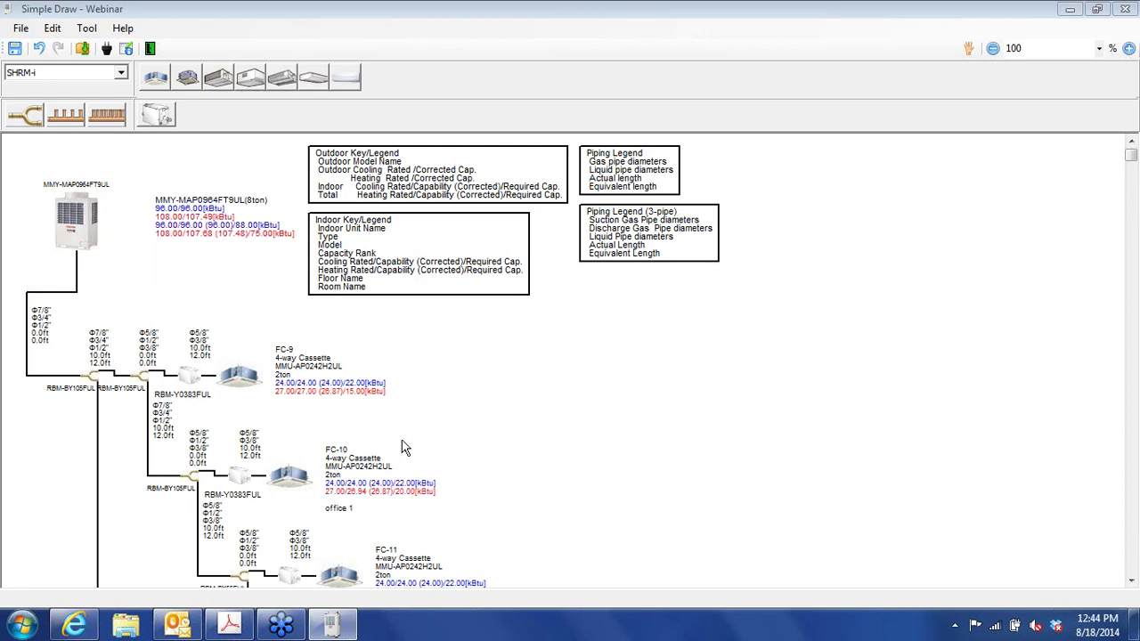
left_click(1133, 570)
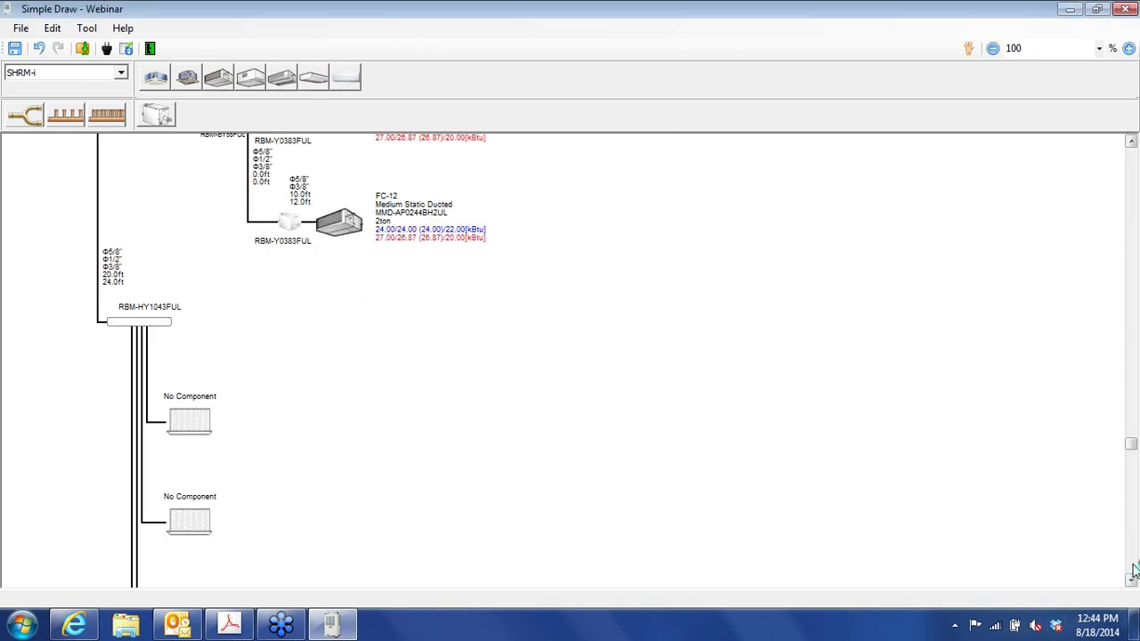
left_click(1132, 580)
left_click(1131, 581)
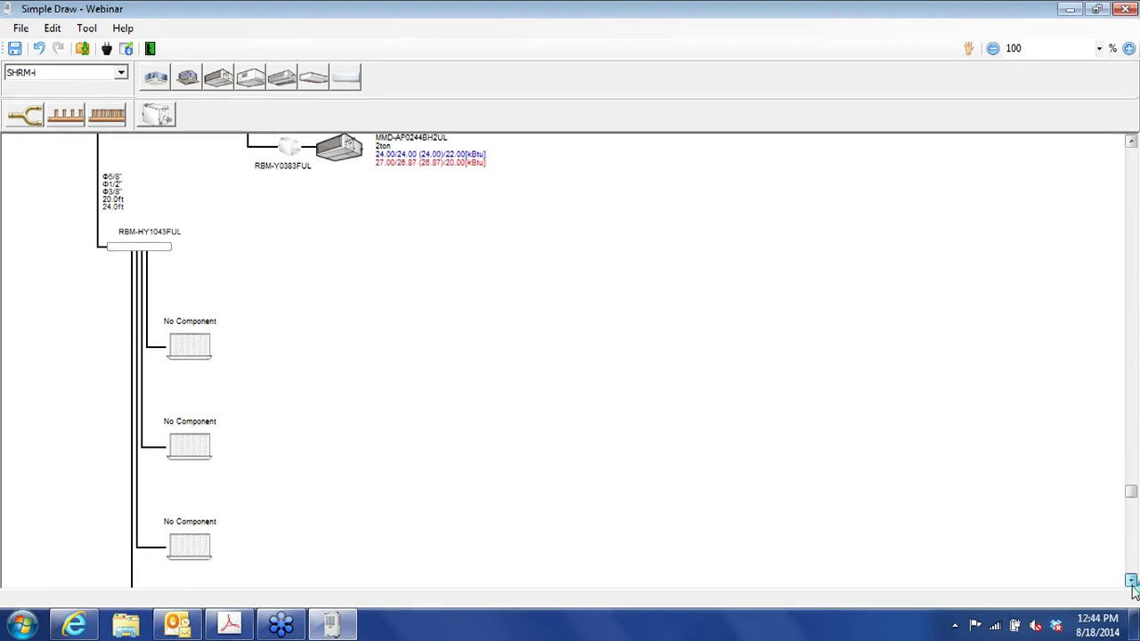
left_click(1131, 581)
left_click(1131, 581)
left_click(1132, 581)
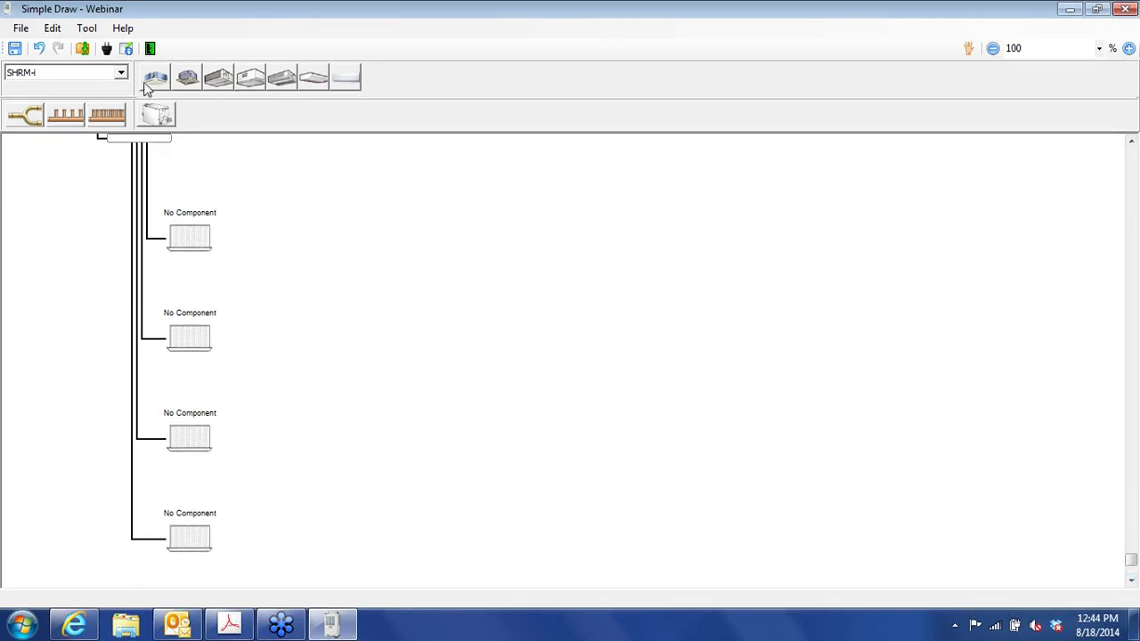
double_click(189, 252)
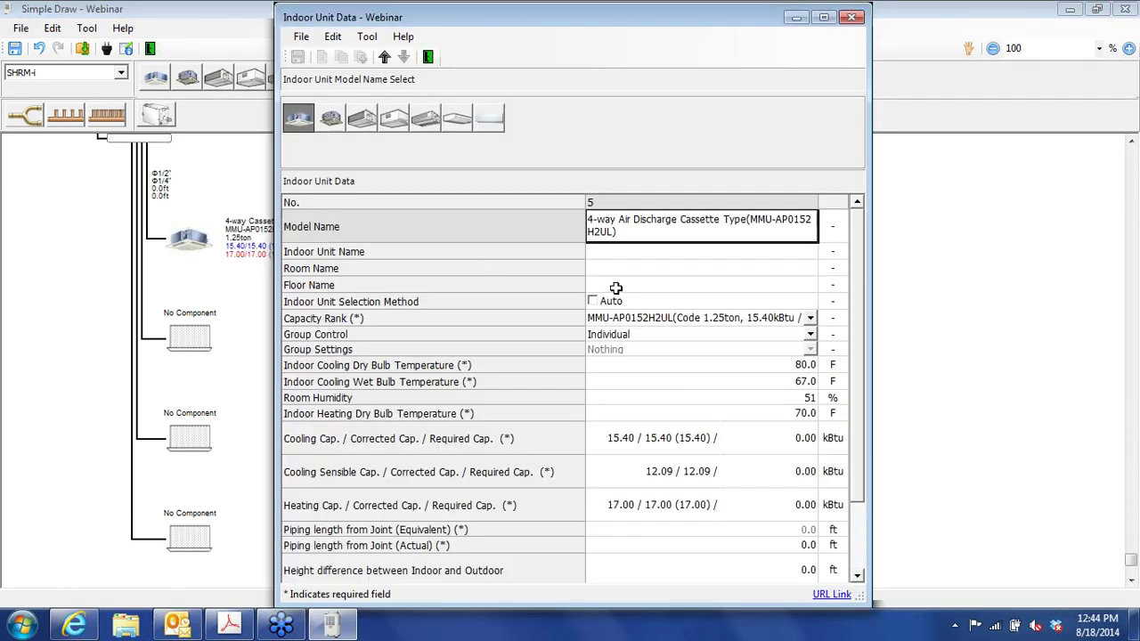
left_click(632, 252)
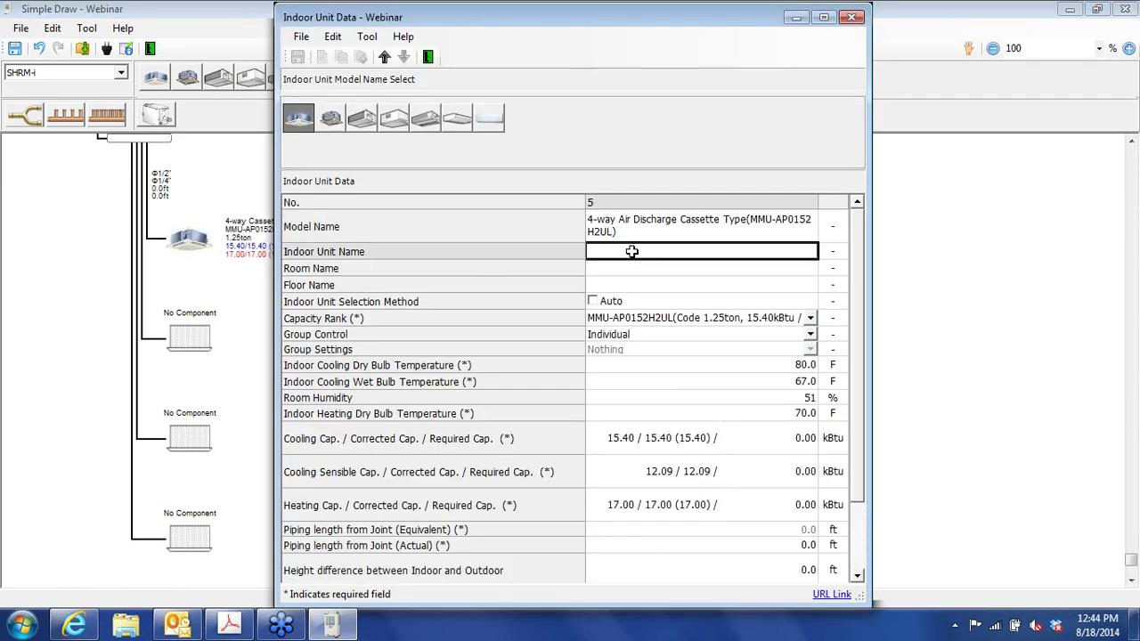
type("FC-")
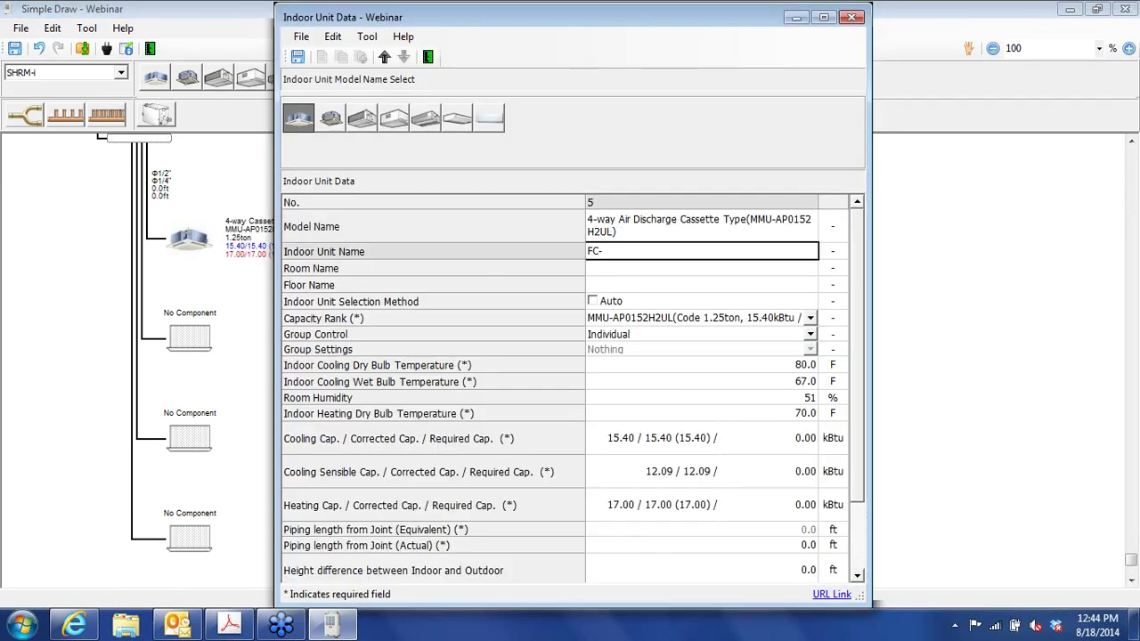
type("13")
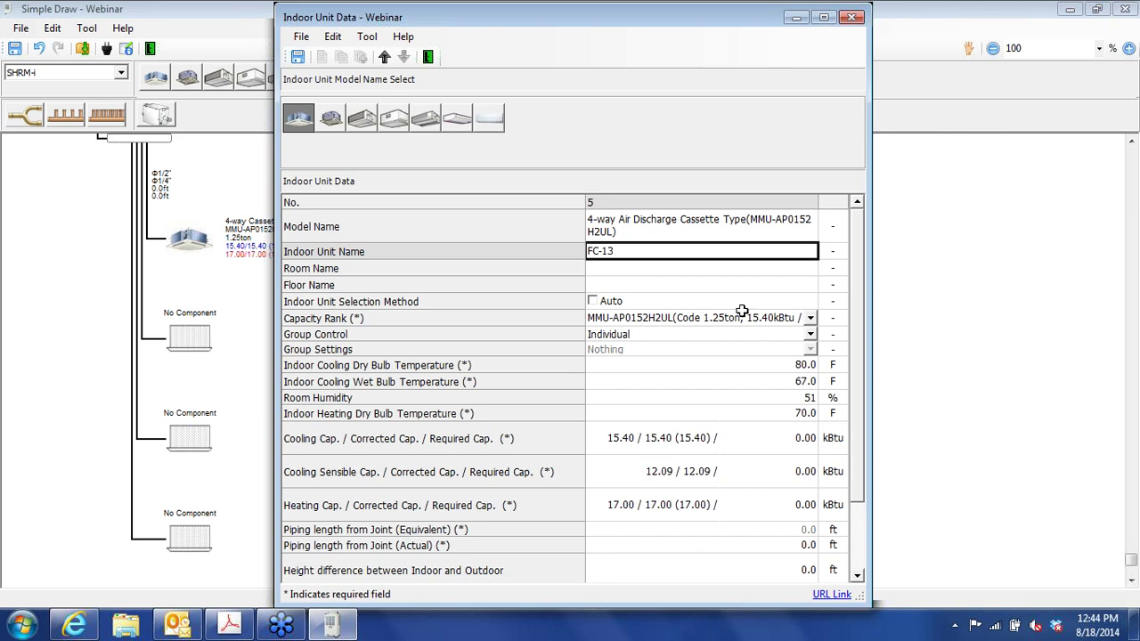
- Set FC-13's capacity rank to MMU-AP0242H2UL and its group control to Header
left_click(810, 323)
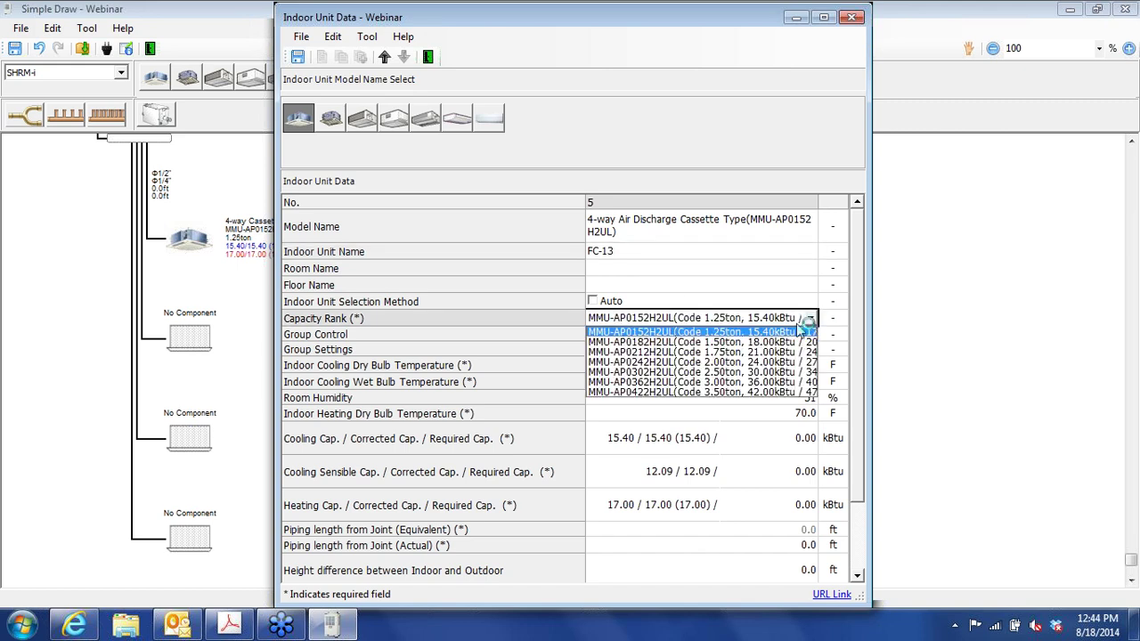
left_click(753, 362)
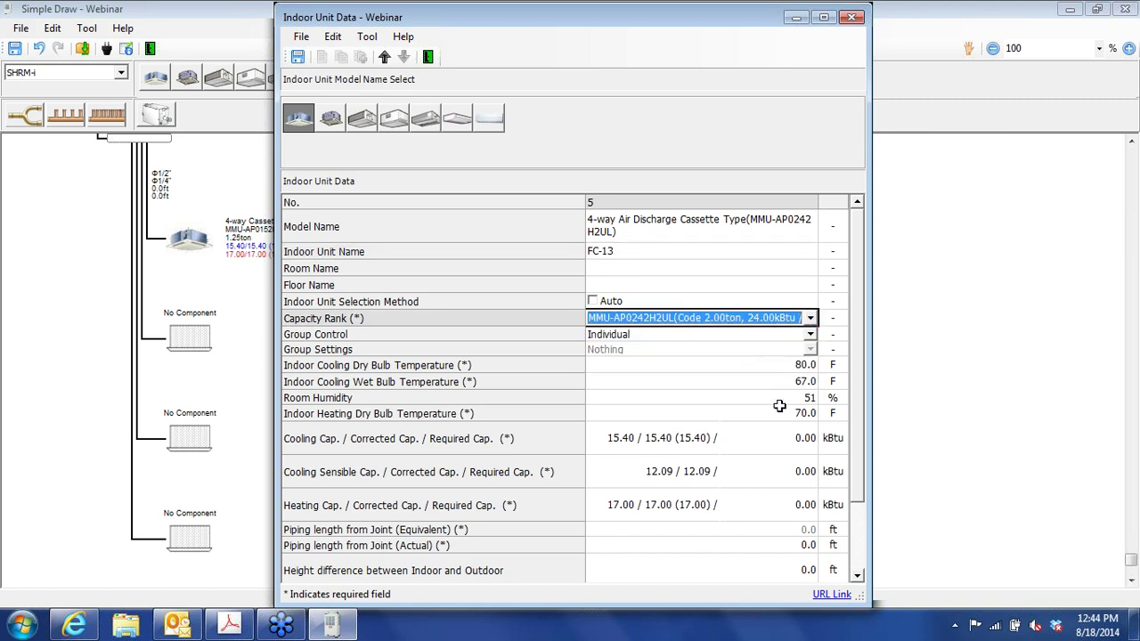
left_click(810, 335)
left_click(771, 357)
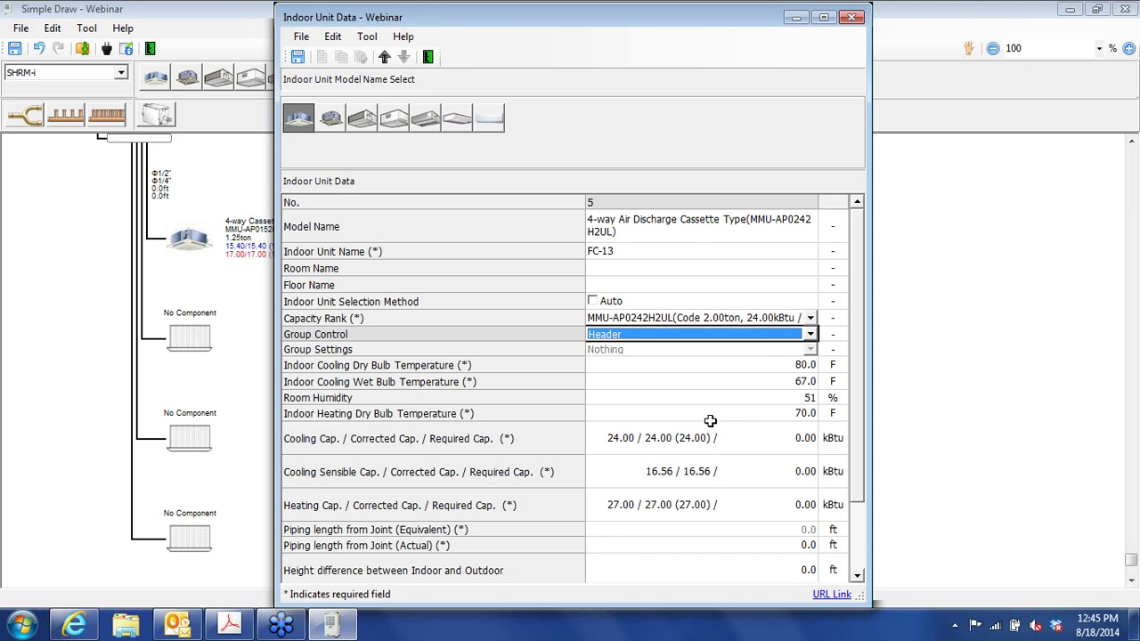
- Set FC-13's required capacities to 22 kBtu cooling, 15 kBtu sensible cooling and 20 kBtu heating
left_click(796, 438)
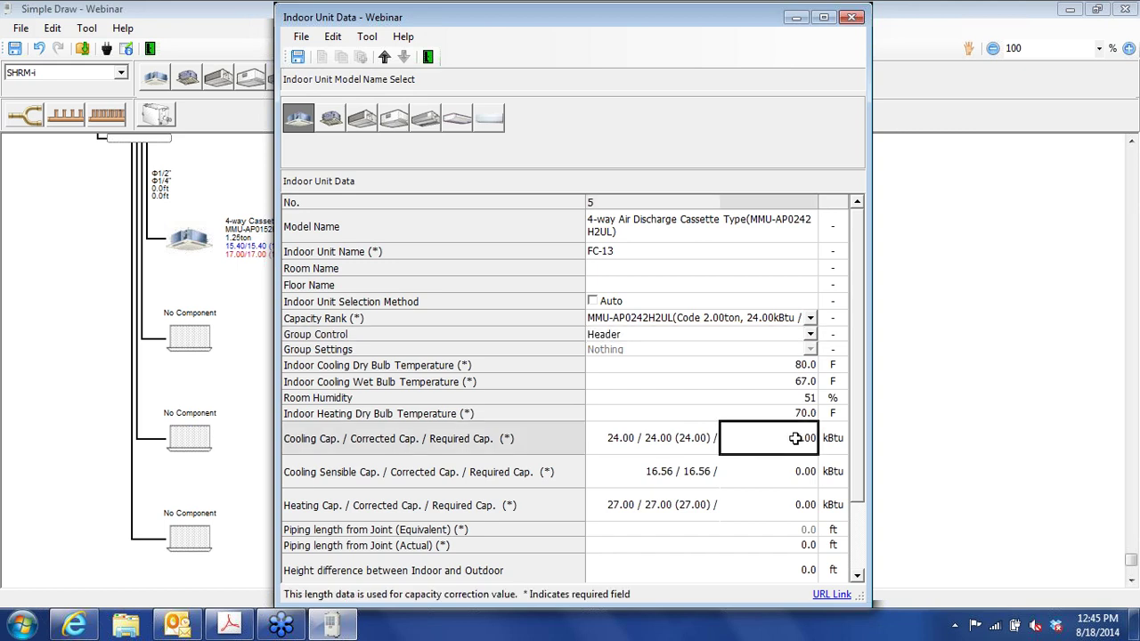
type("15")
key("Return")
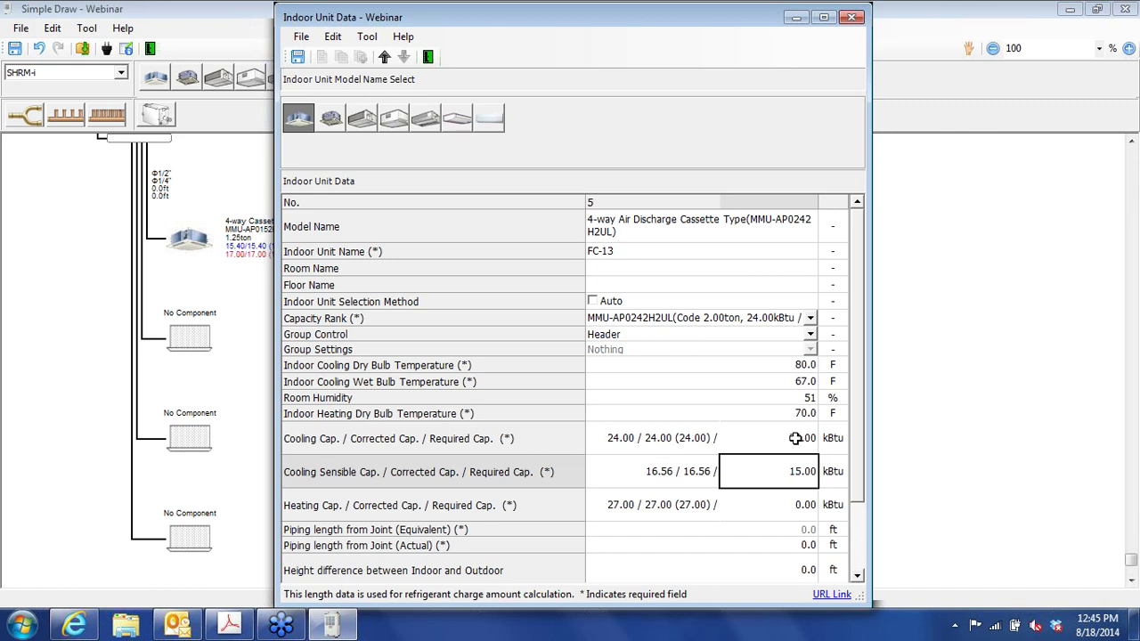
key("Down")
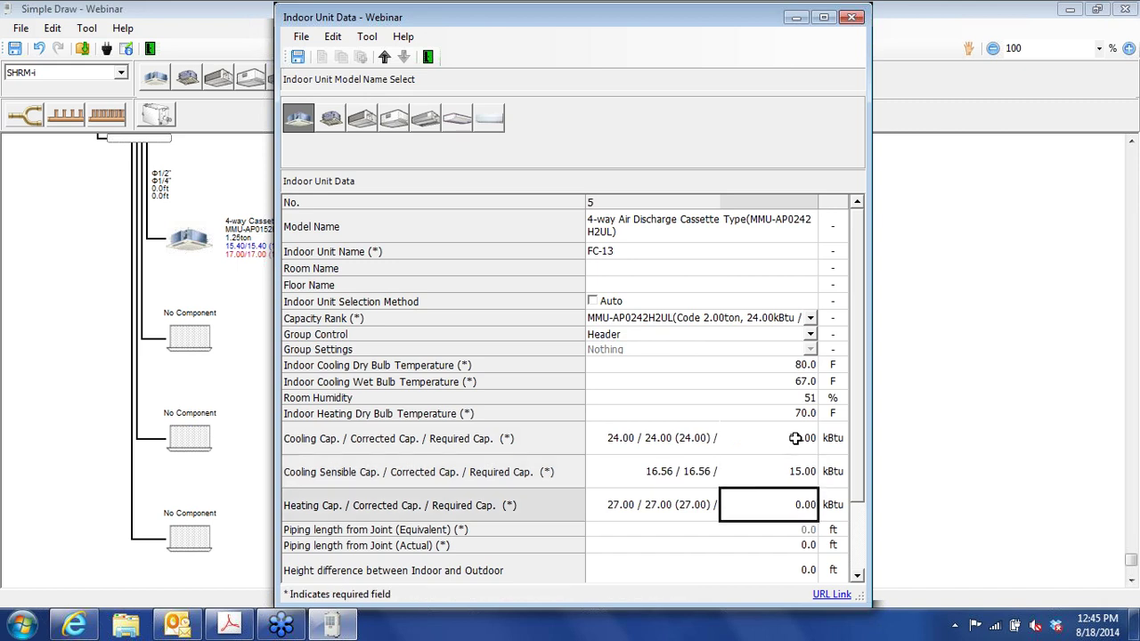
left_click(769, 459)
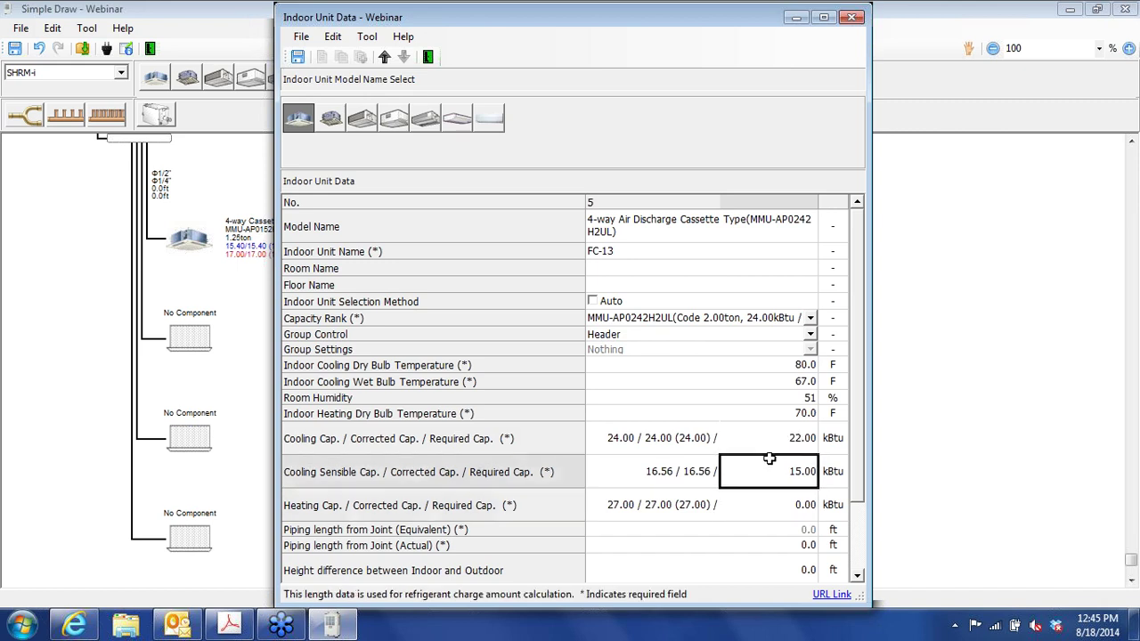
left_click(783, 502)
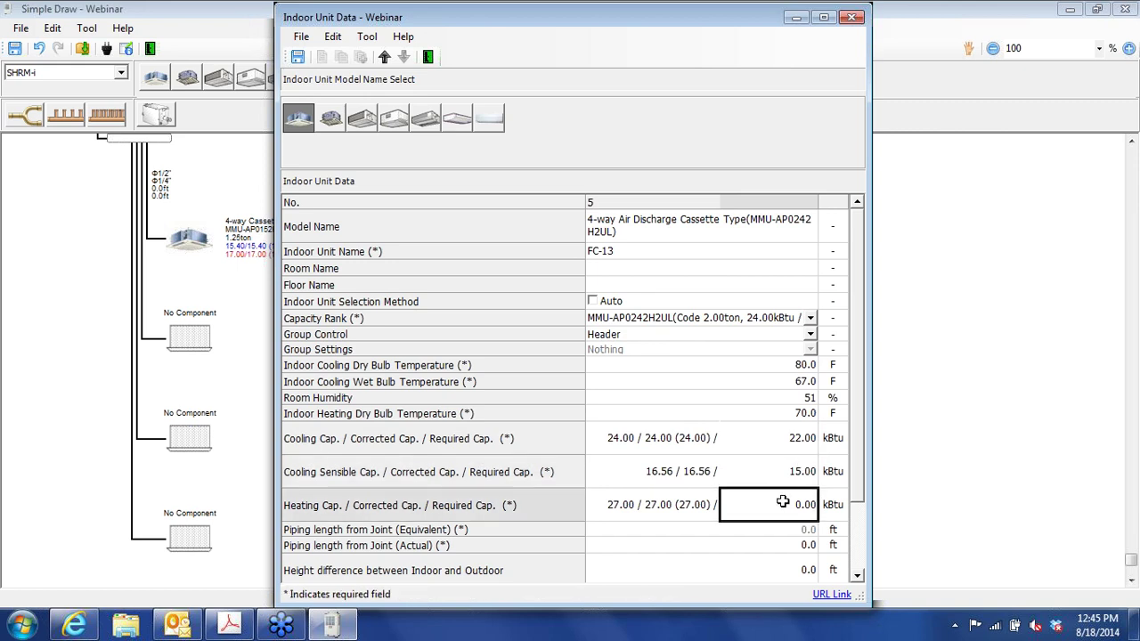
type("20")
- Set FC-13's actual piping length from the joint to 10 ft, and save and close its unit data
left_click(805, 541)
type("10")
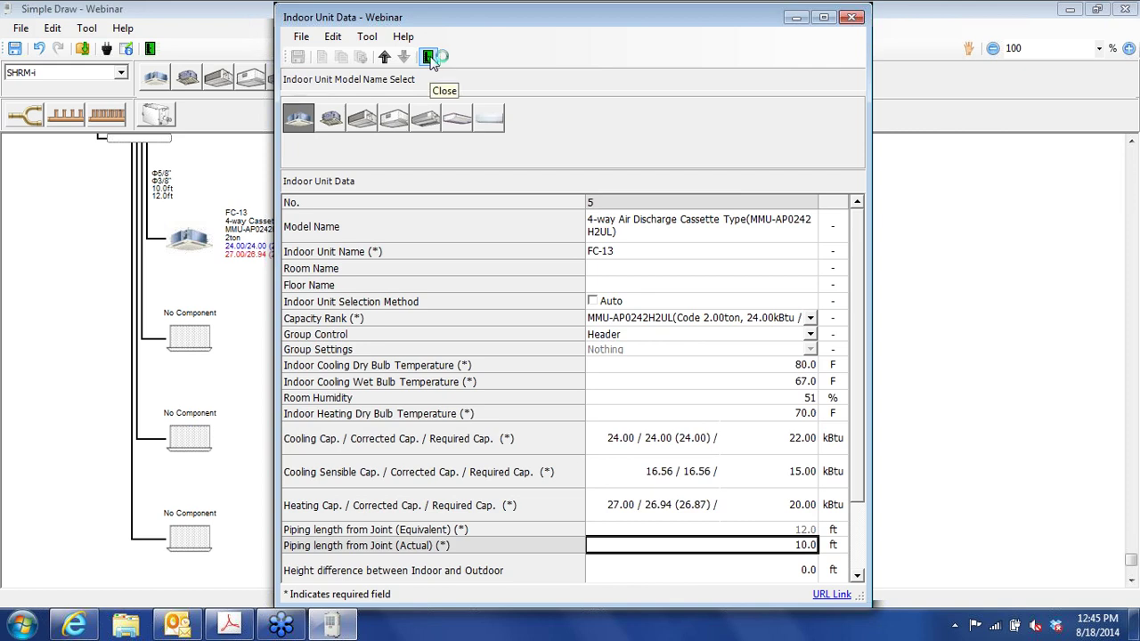
left_click(430, 57)
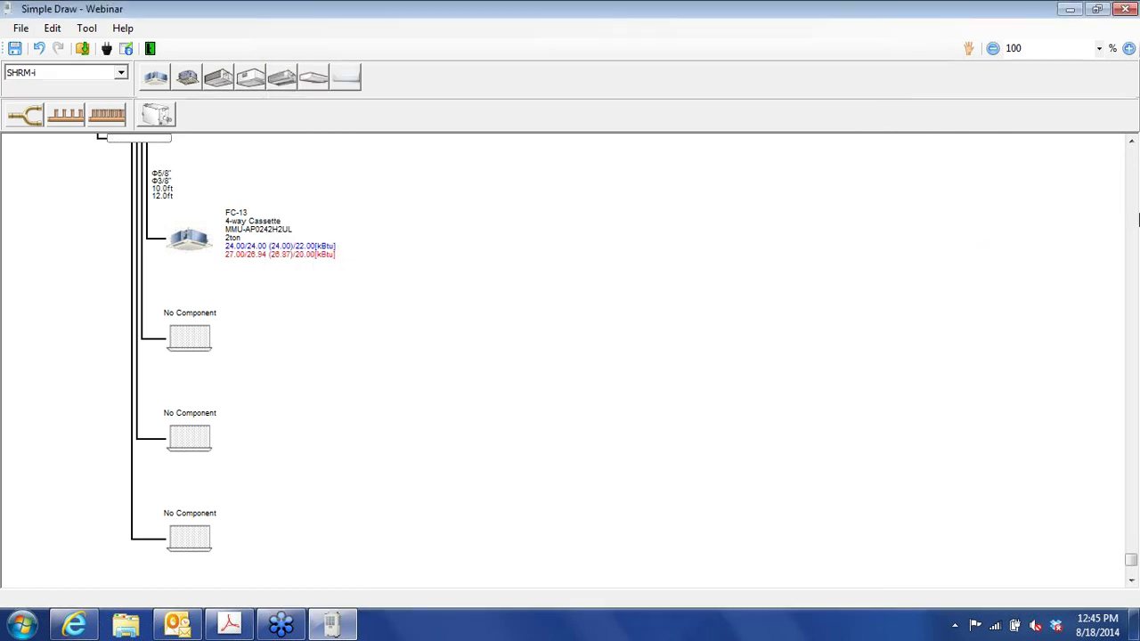
- Insert an FS-Unit flow selector ahead of the 4-branching header that feeds FC-13
left_click(1131, 142)
left_click(1132, 143)
left_click(1131, 142)
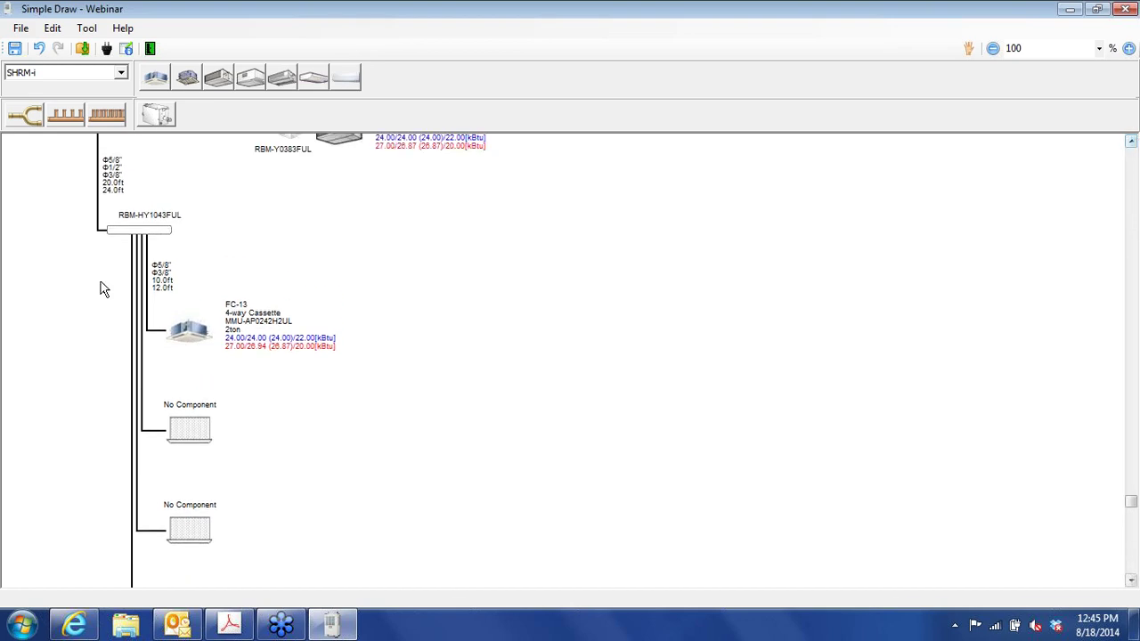
right_click(134, 242)
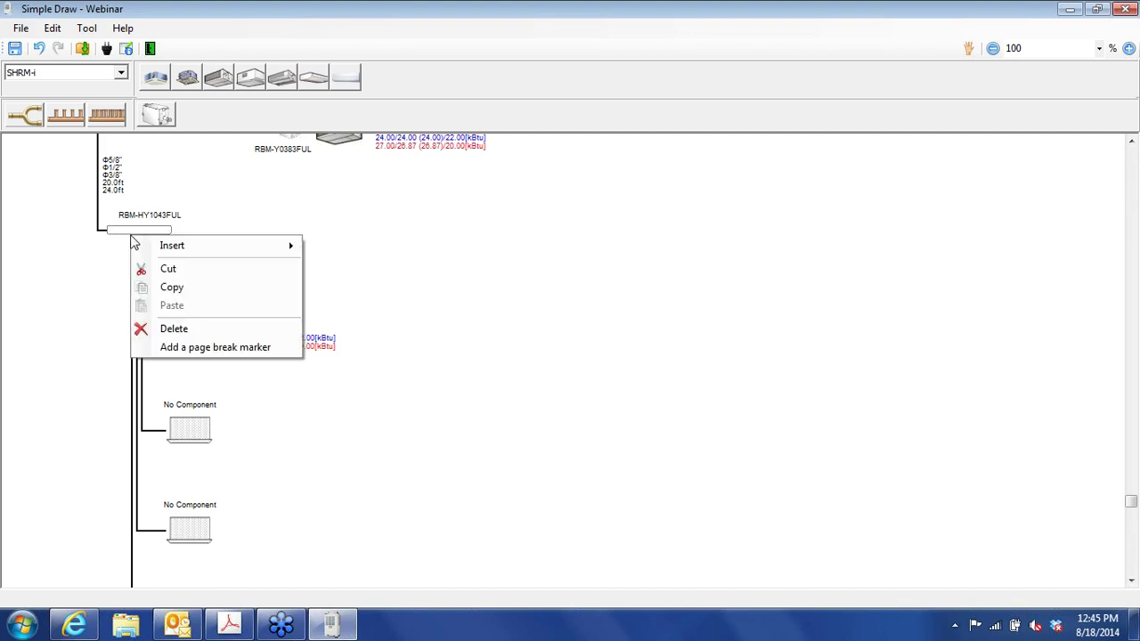
mouse_move(199, 247)
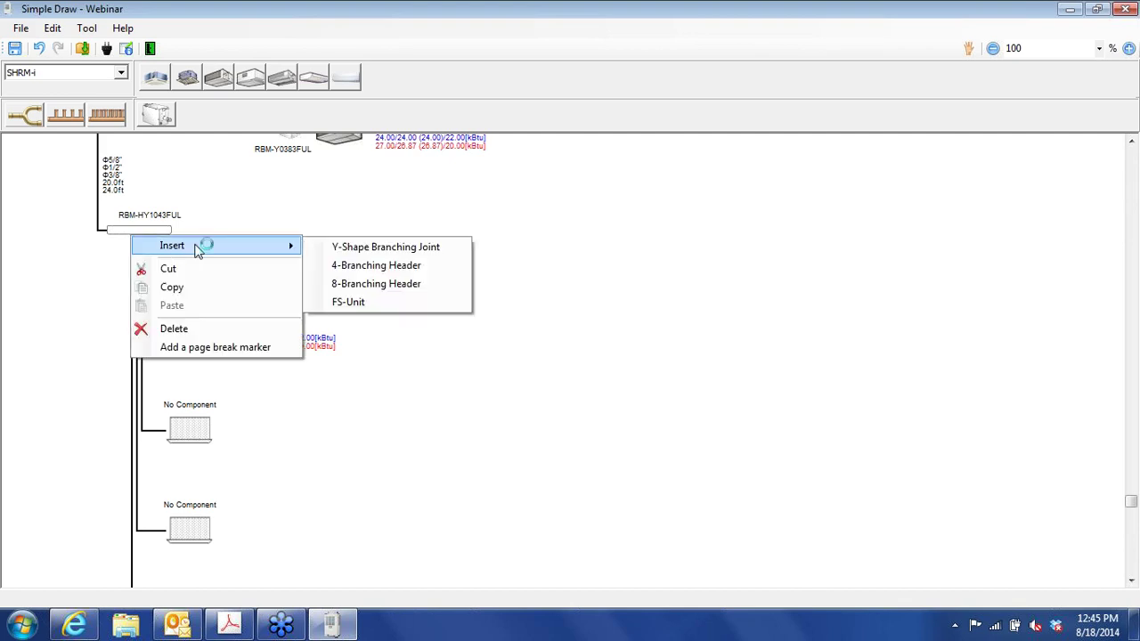
left_click(371, 301)
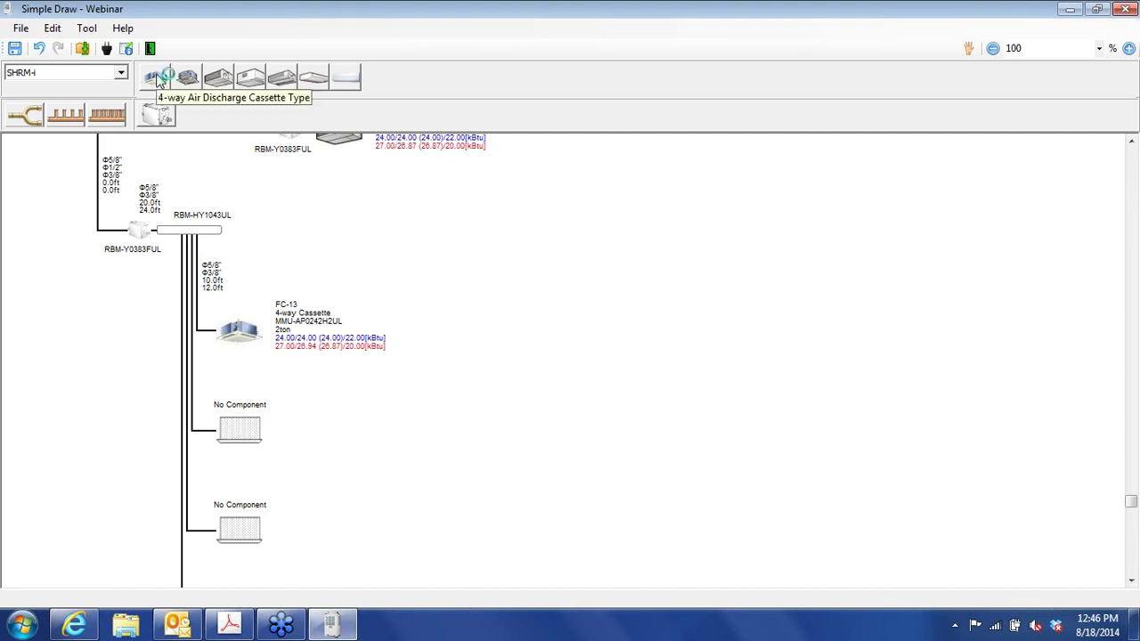
- Place a 4-way Air Discharge Cassette on the header's second branch and name it FC-14
left_click_drag(155, 77, 247, 427)
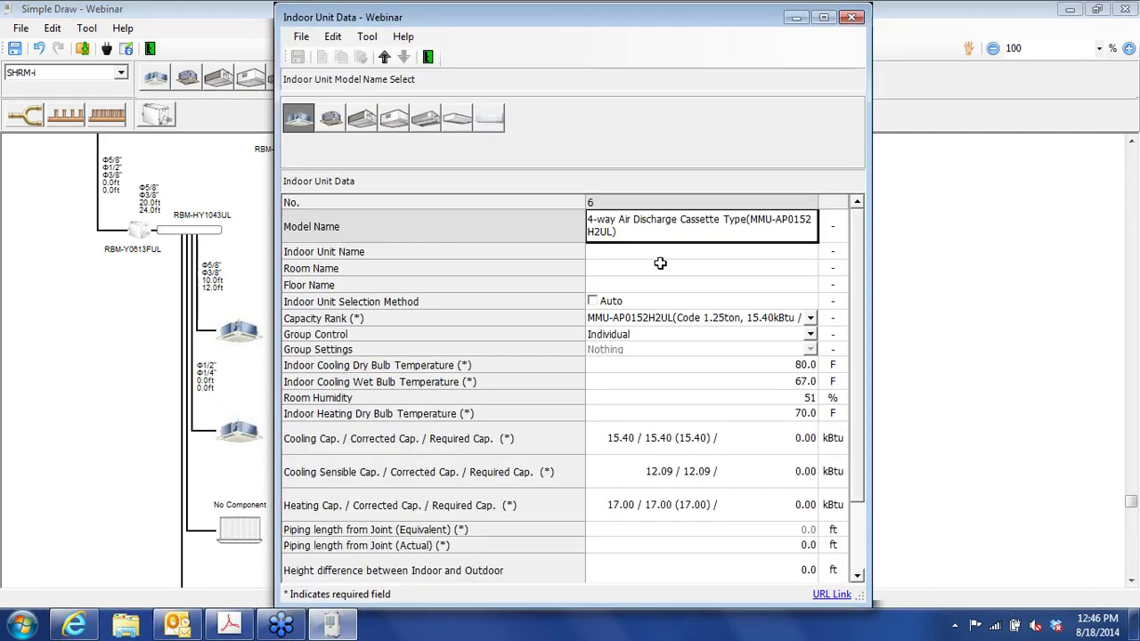
left_click(660, 254)
type("FC-1")
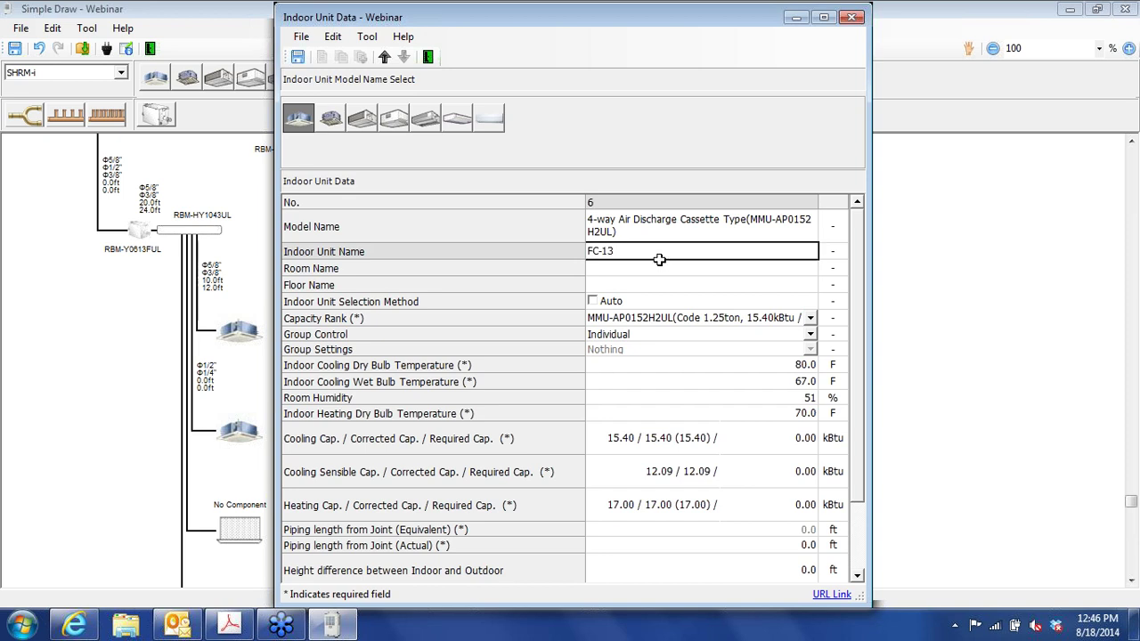
type("4")
- Set FC-14's group control to Follower and assign it to the FC-13 group
left_click(810, 335)
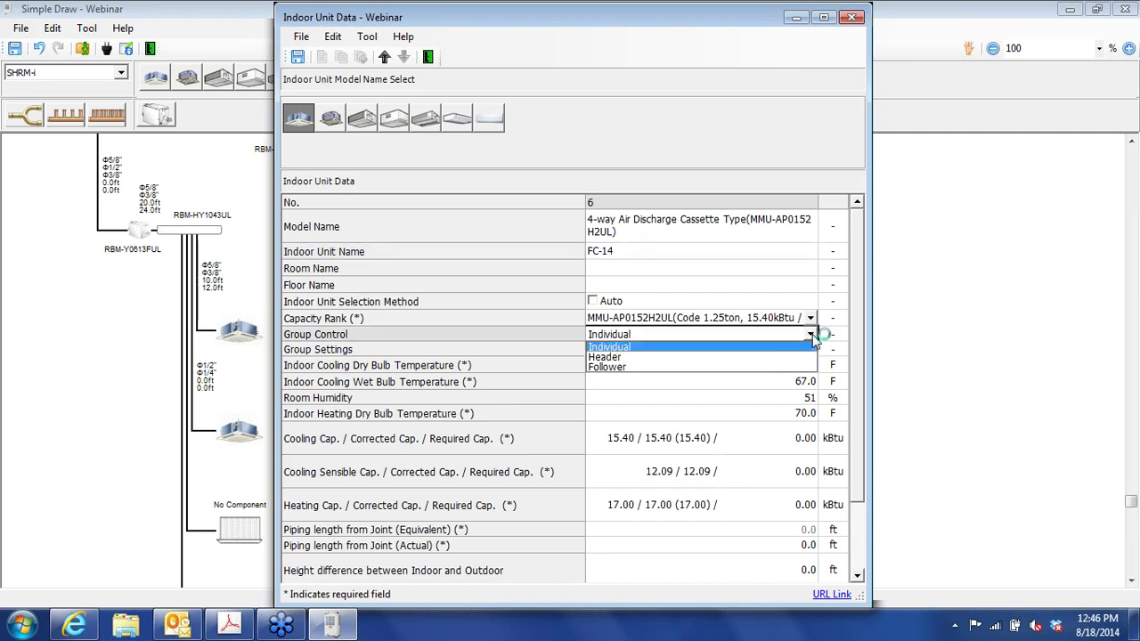
left_click(775, 366)
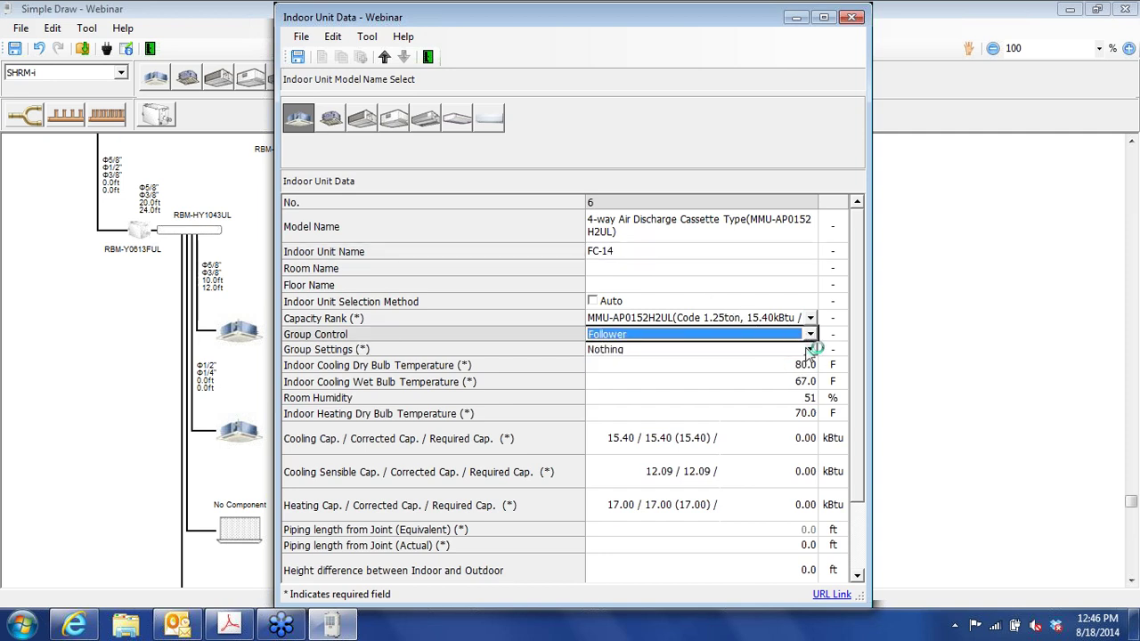
left_click(810, 350)
left_click(752, 381)
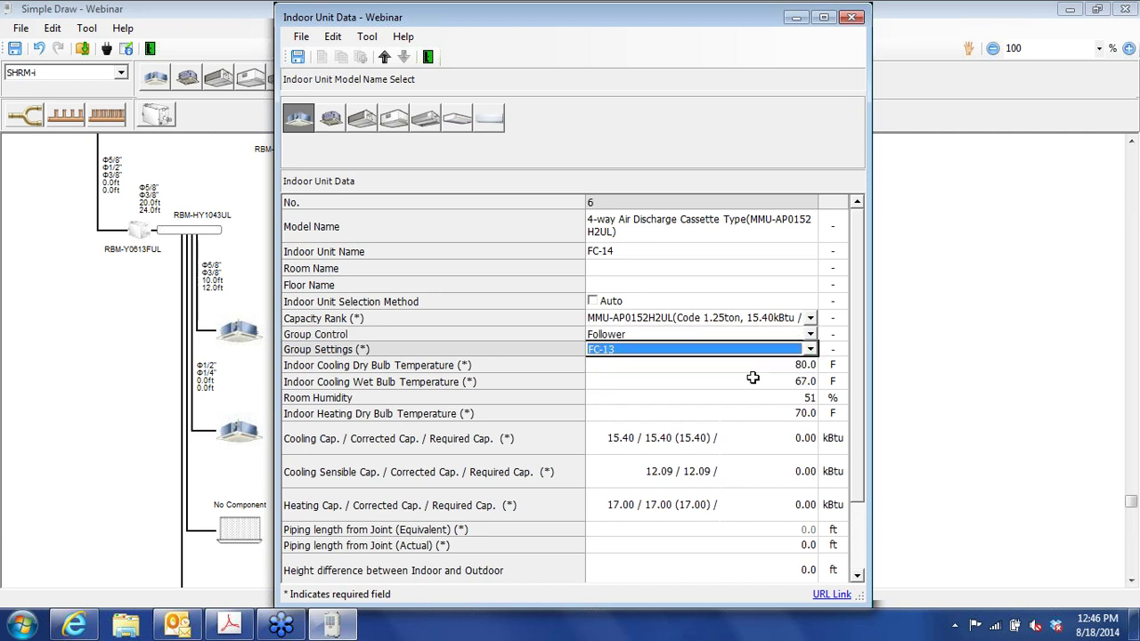
- Set FC-14's required capacities to 22 kBtu cooling, 15 kBtu sensible cooling and 20 kBtu heating
left_click(789, 439)
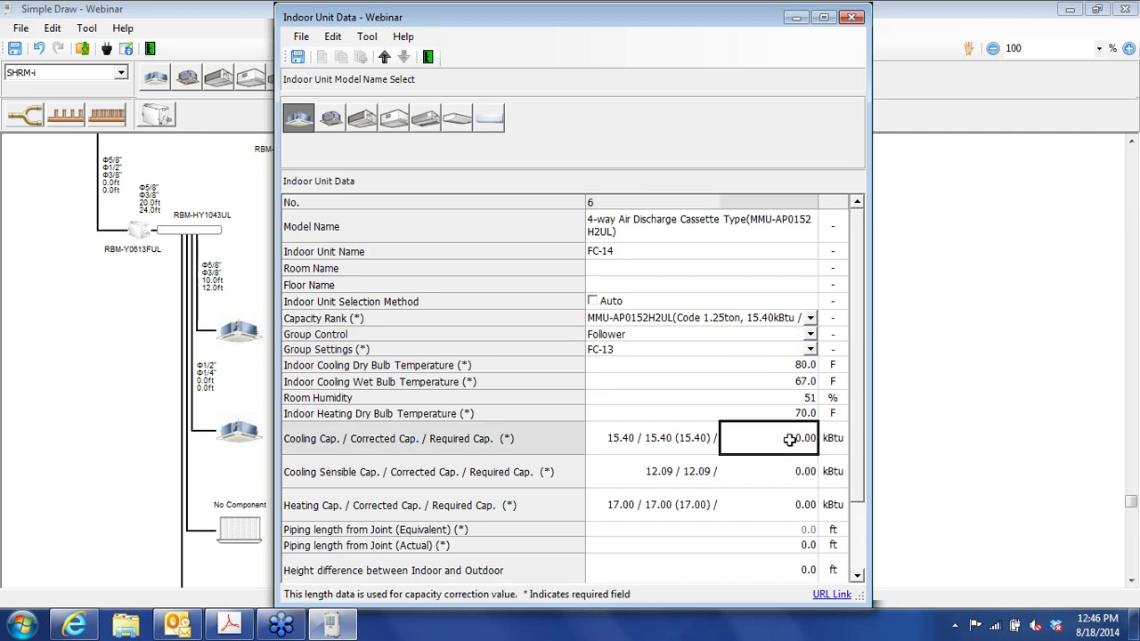
type("12.00")
key("Return")
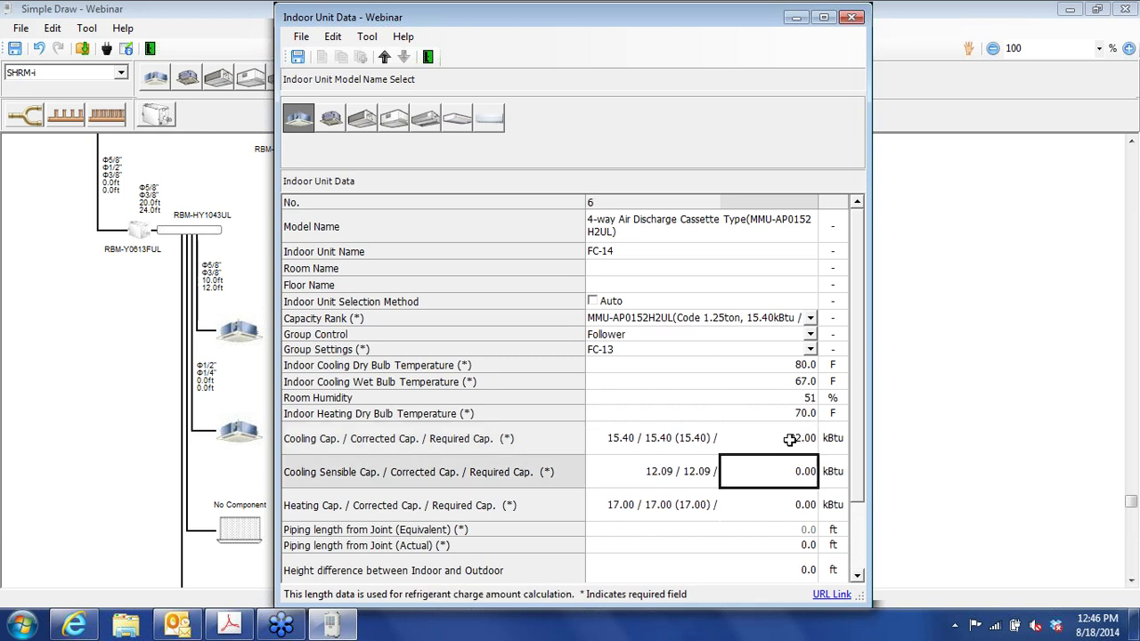
type("15")
key("Return")
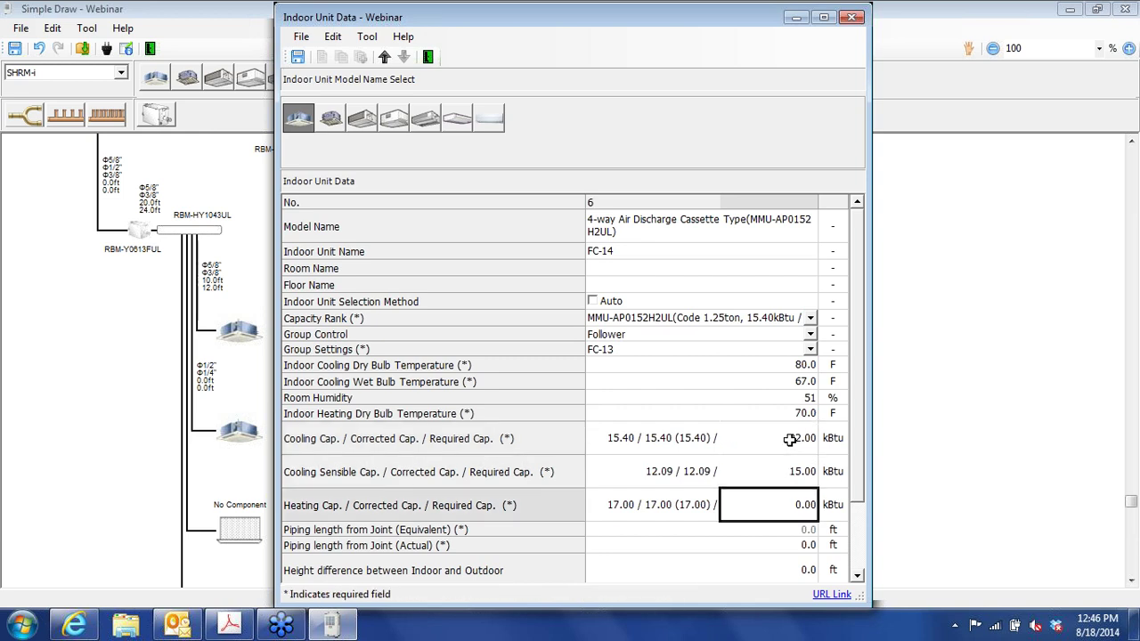
type("20")
- Set FC-14's actual piping length from the joint to 10 ft and try to save the unit data
left_click(777, 552)
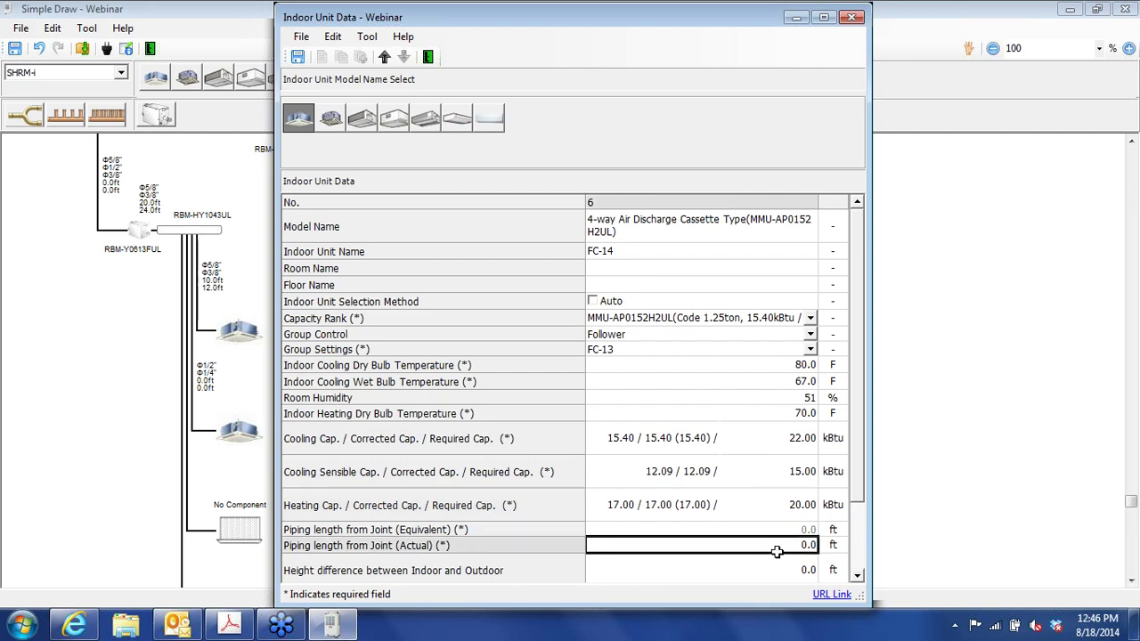
type("10")
left_click(297, 56)
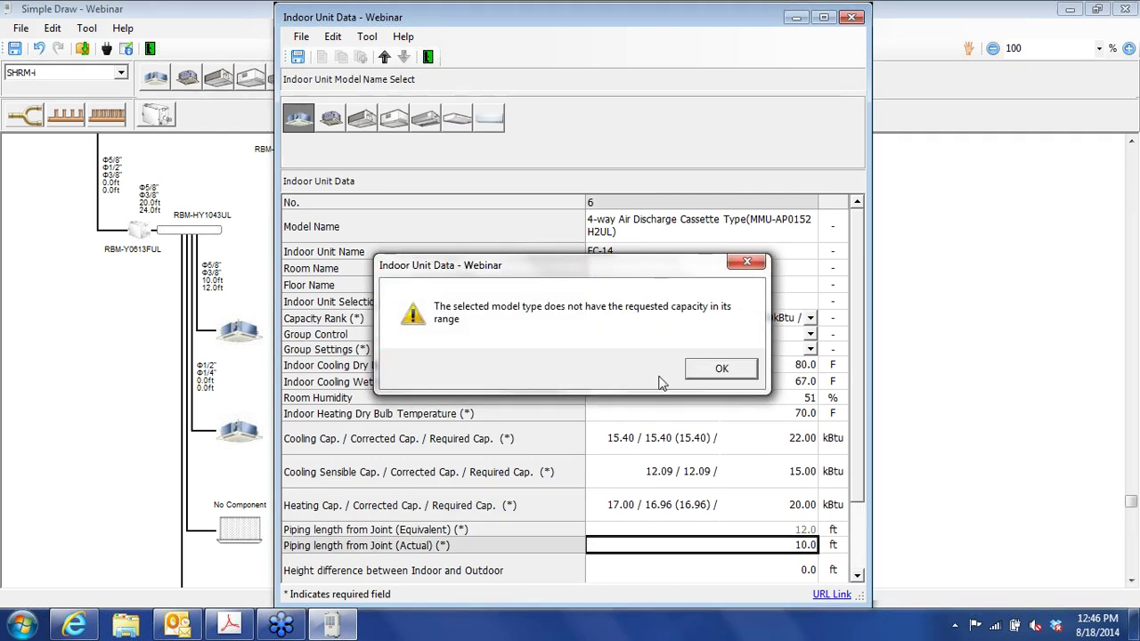
left_click(722, 371)
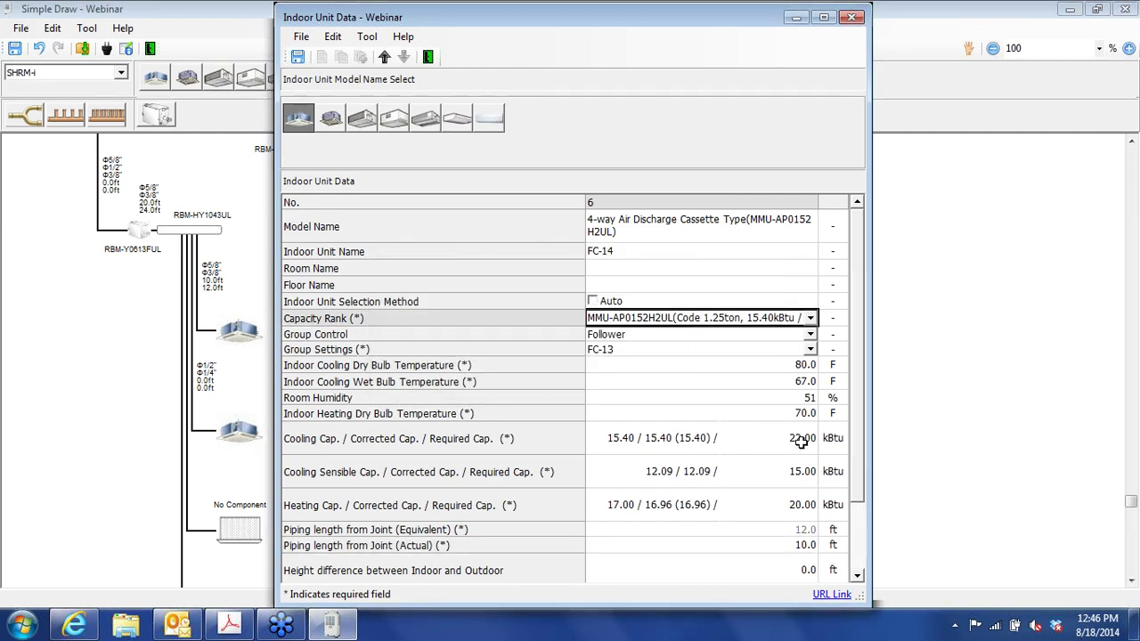
- Change FC-14's capacity rank to MMU-AP0242H2UL, and save and close its unit data
left_click(811, 318)
left_click(731, 363)
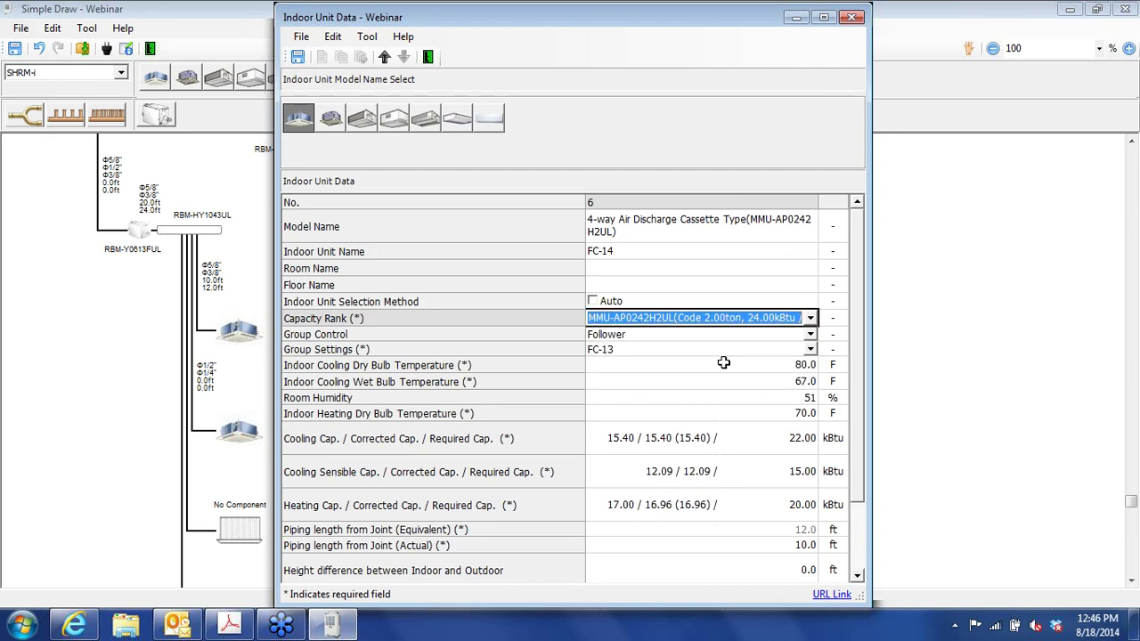
left_click(788, 443)
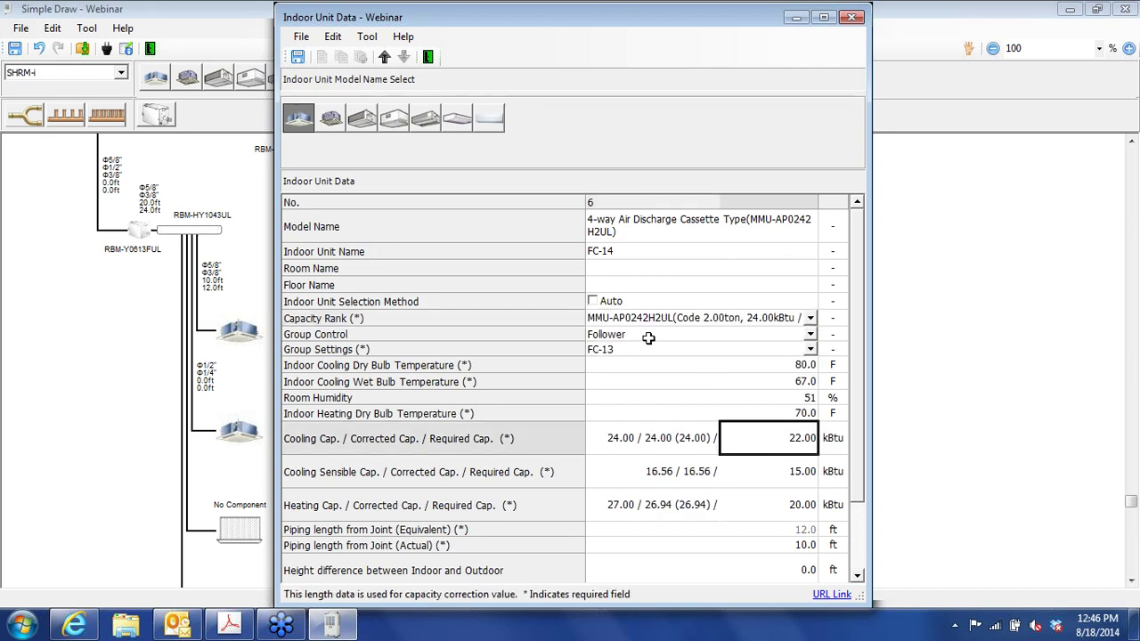
left_click(299, 57)
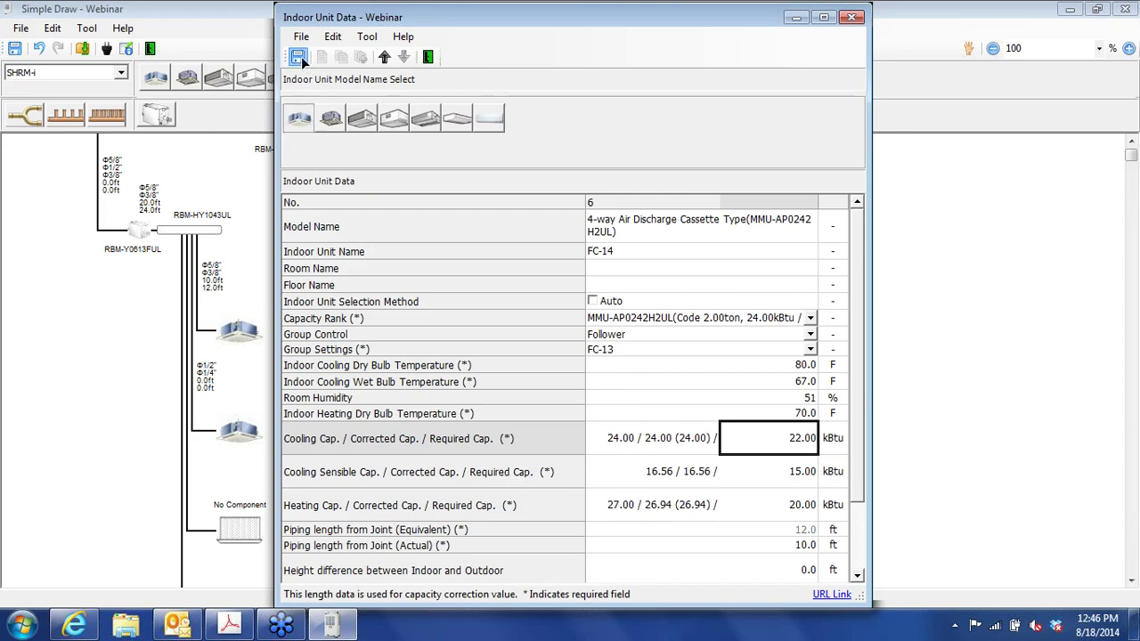
left_click(429, 57)
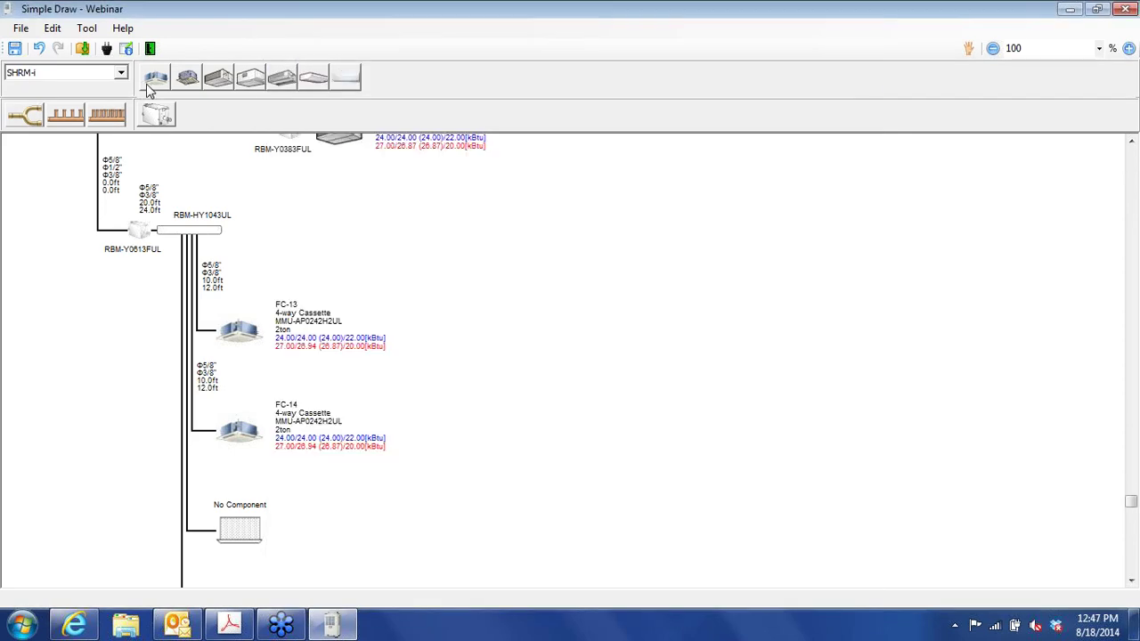
- Place a 4-way Air Discharge Cassette on the header's third branch and name it FC-15
double_click(240, 531)
left_click(651, 250)
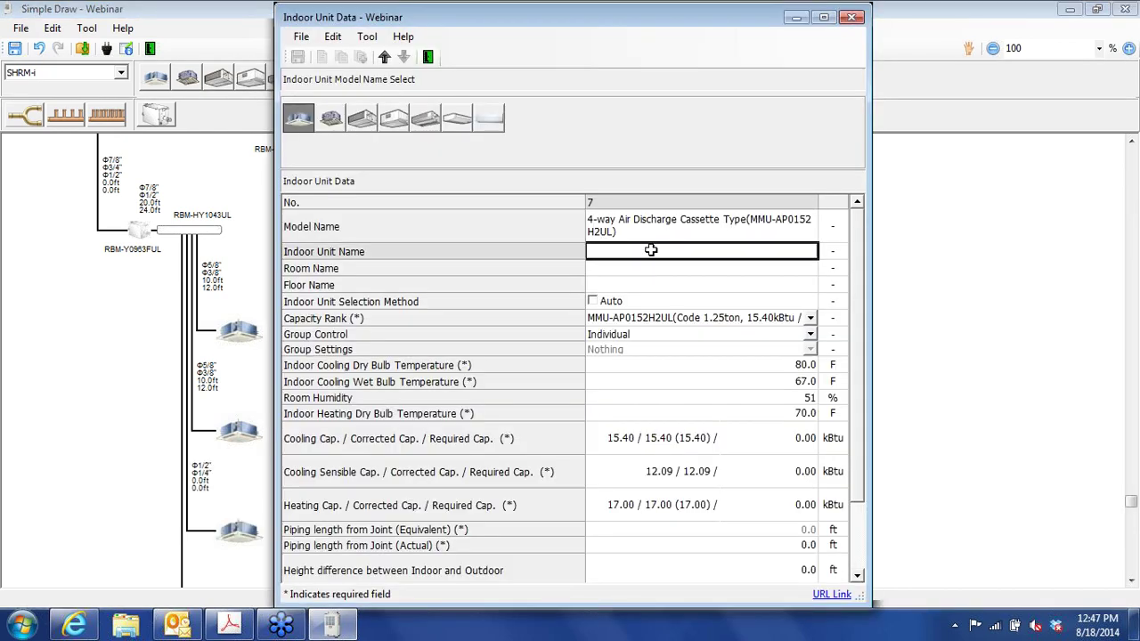
type("FC-15")
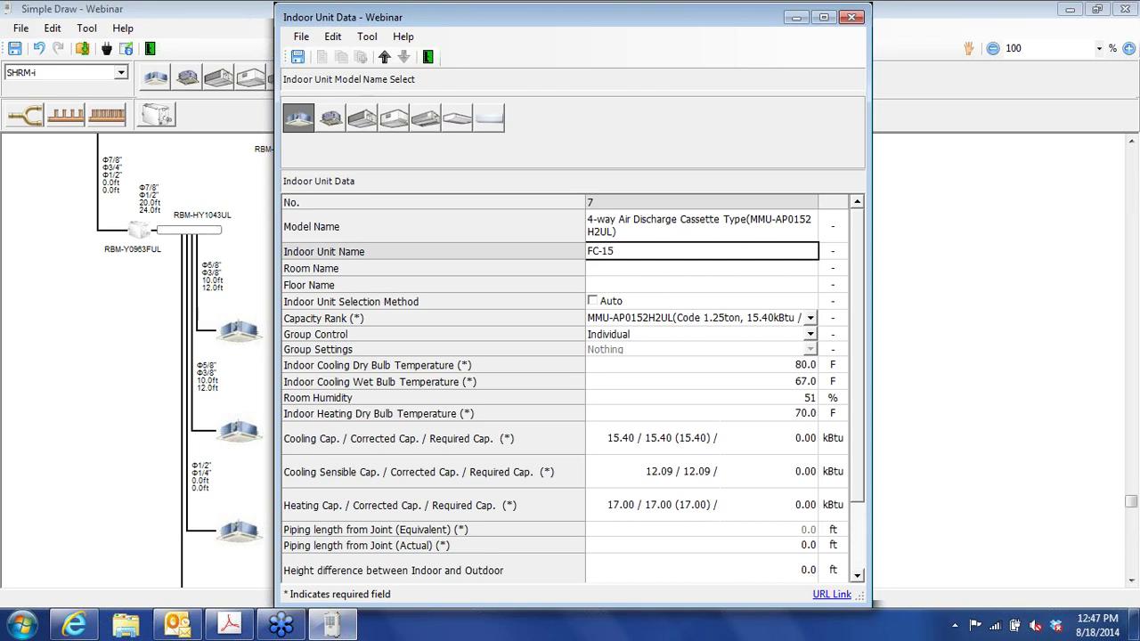
- Set FC-15's capacity rank to MMU-AP0242H2UL and make it a Follower in the FC-13 group
left_click(810, 318)
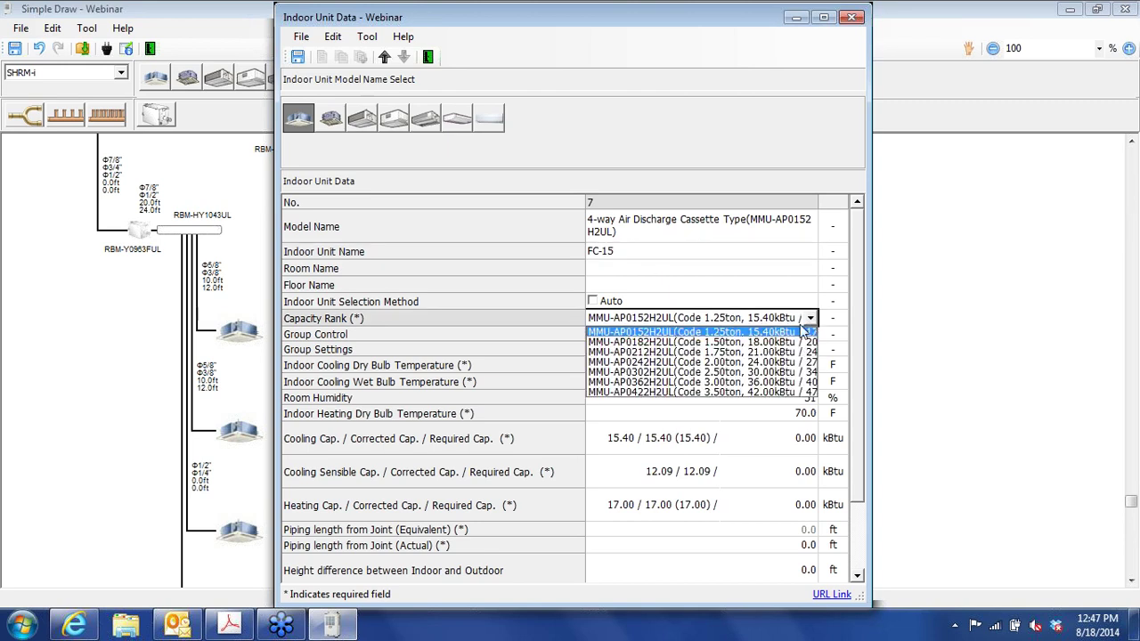
left_click(748, 362)
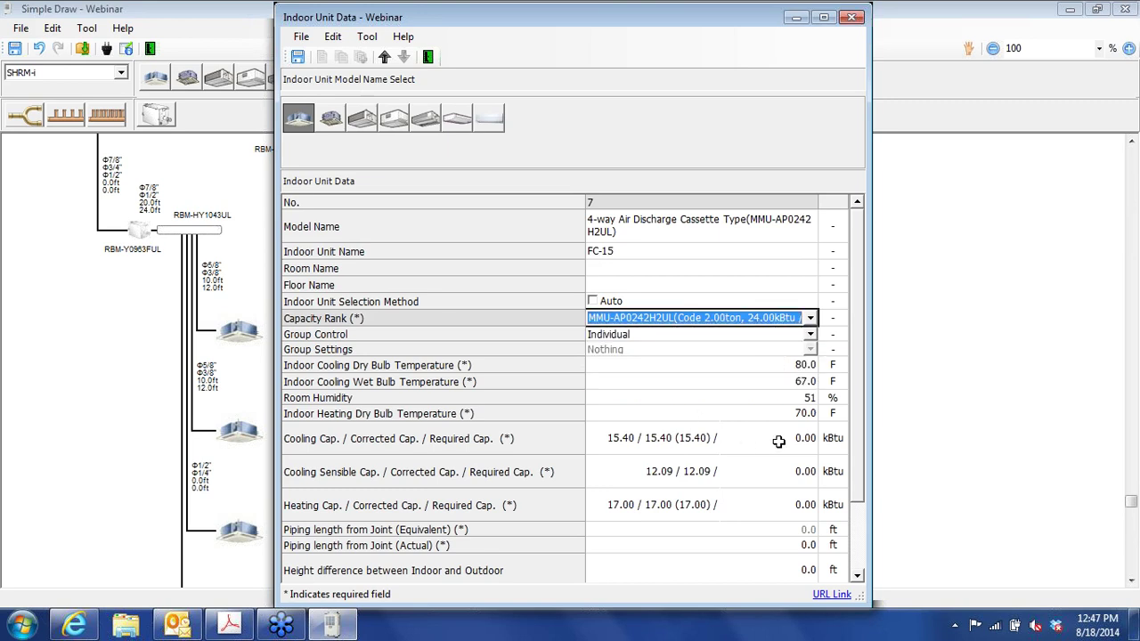
left_click(810, 334)
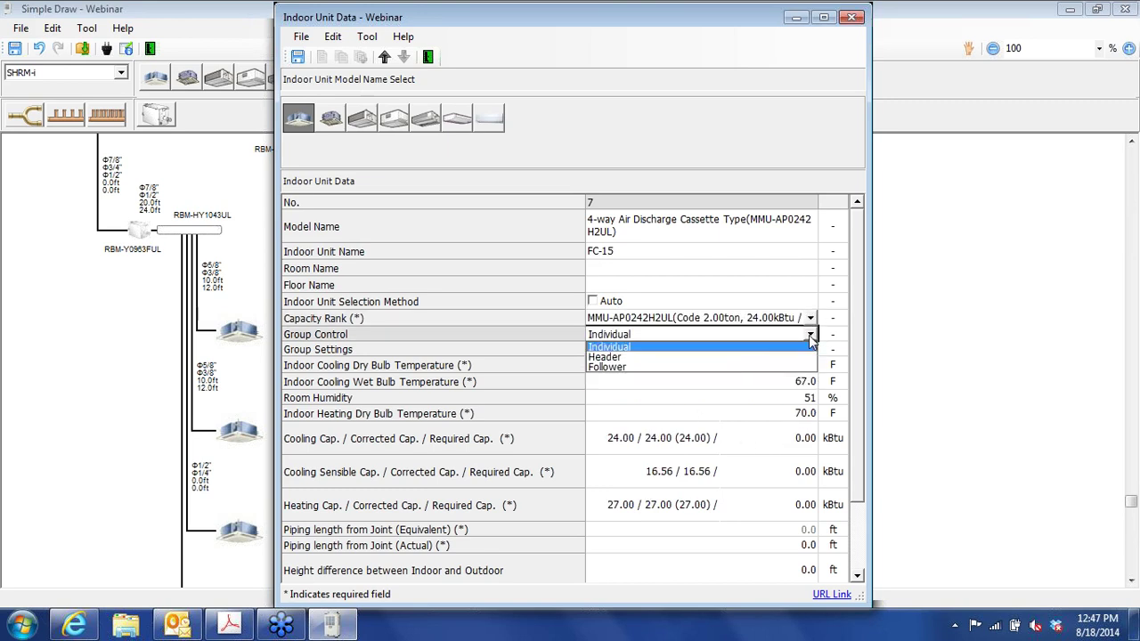
left_click(753, 367)
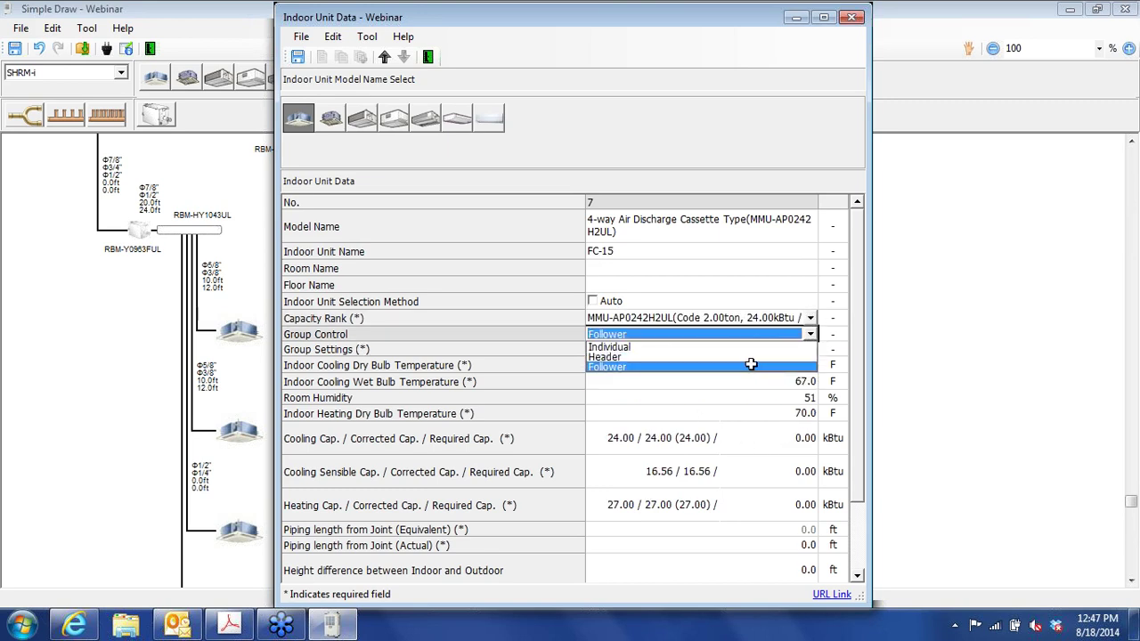
left_click(811, 351)
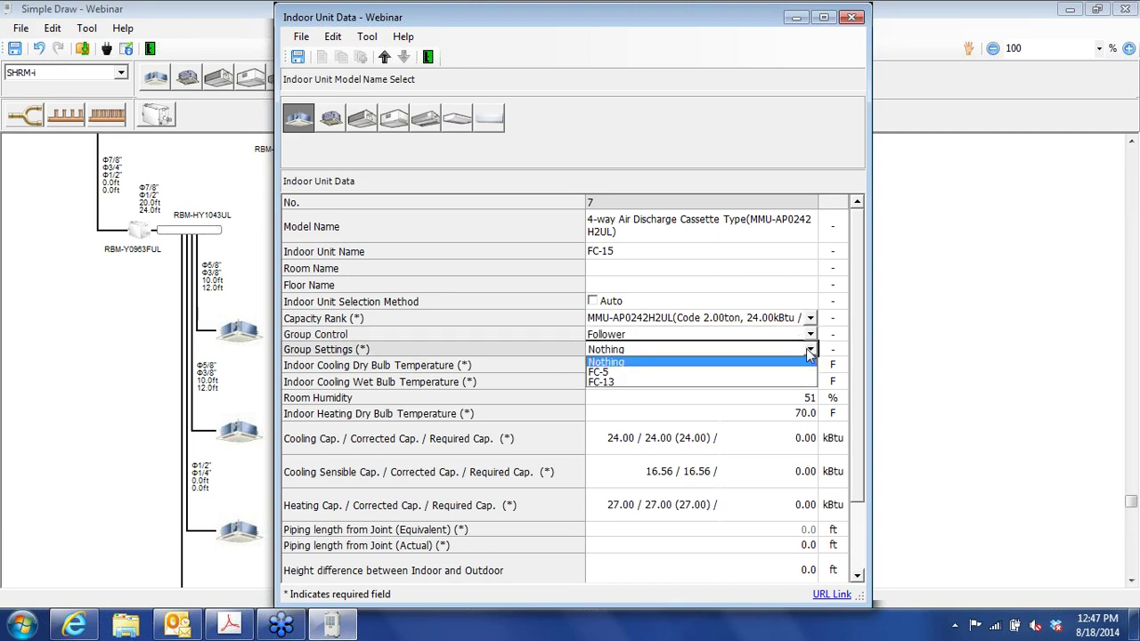
left_click(745, 382)
- Set FC-15's required capacities to 22 kBtu cooling, 15 kBtu sensible cooling and 20 kBtu heating
left_click(801, 439)
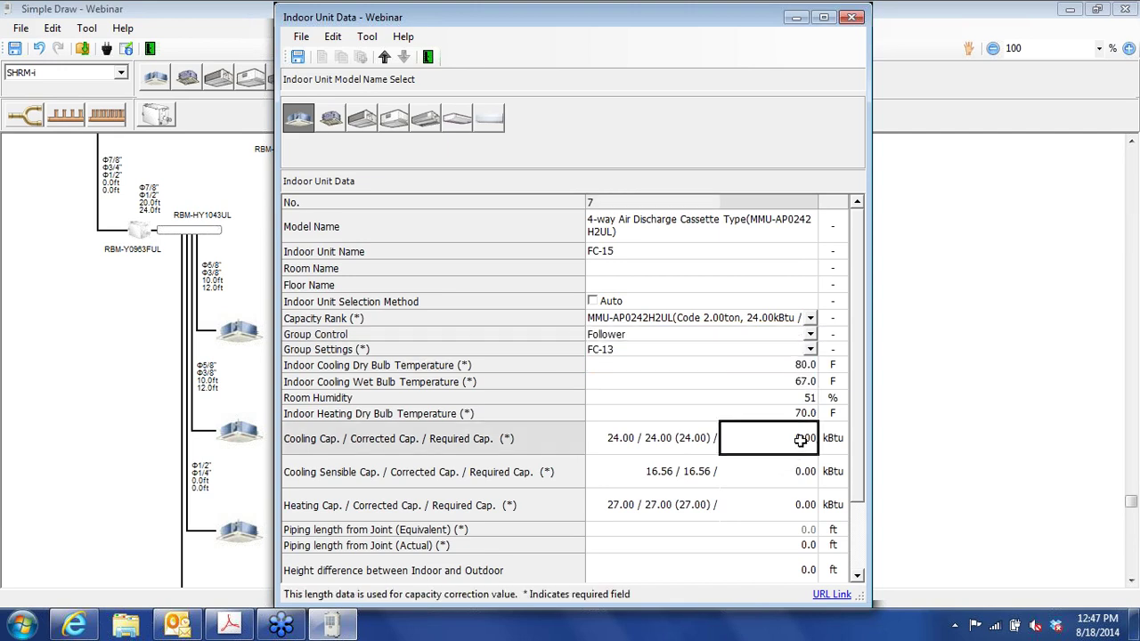
type("27")
key("Return")
type("15")
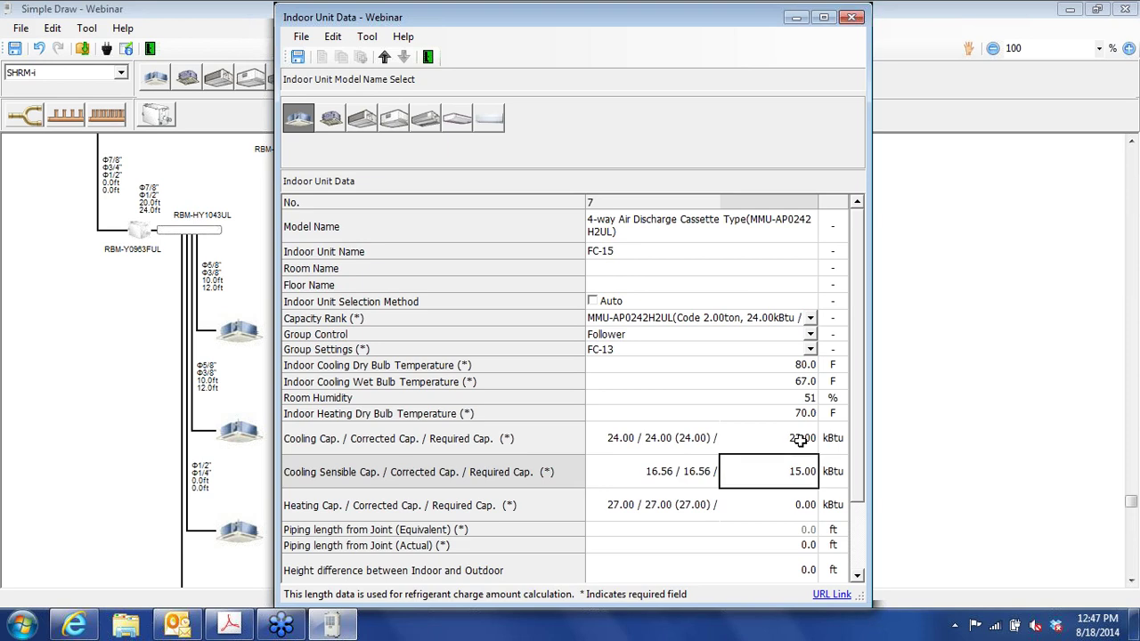
key("Return")
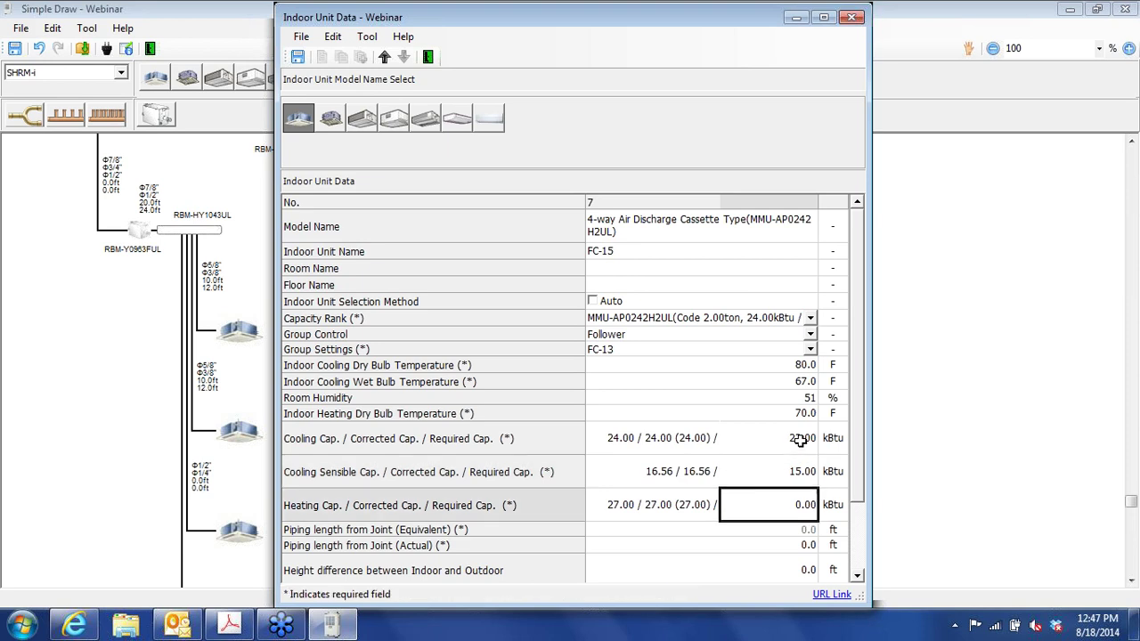
type("20")
- Set FC-15's actual piping length from the joint to 10 ft, and save and close its unit data
left_click(802, 545)
type("1")
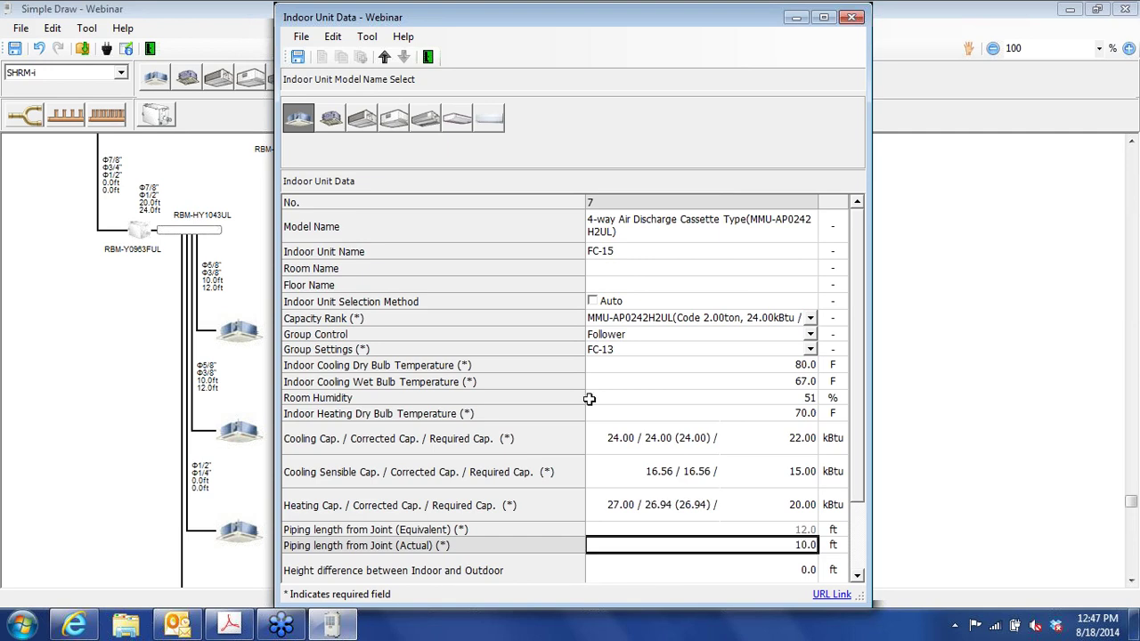
left_click(298, 56)
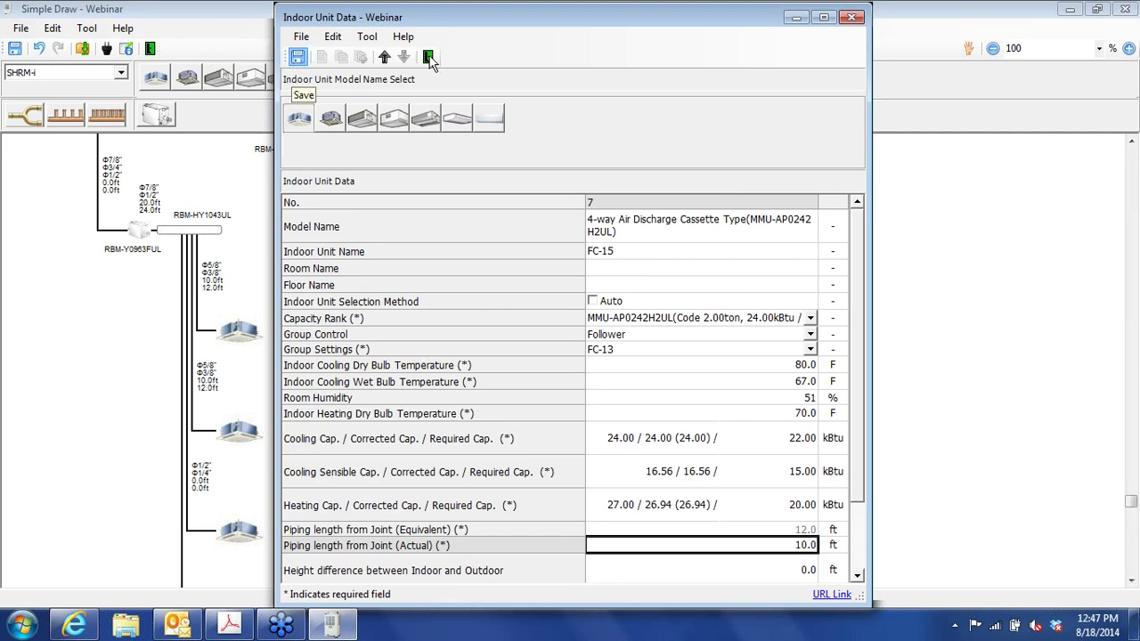
left_click(429, 57)
- Place a 4-way Air Discharge Cassette on the header's fourth branch and name it FC-16
left_click(1132, 581)
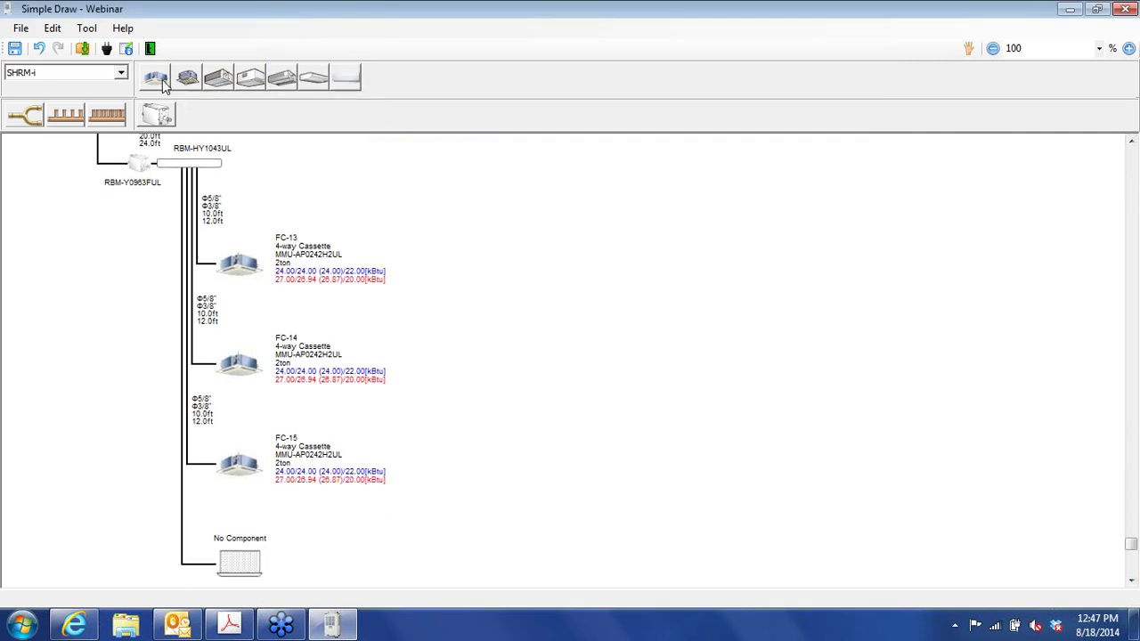
scroll(249, 562, "down", 1)
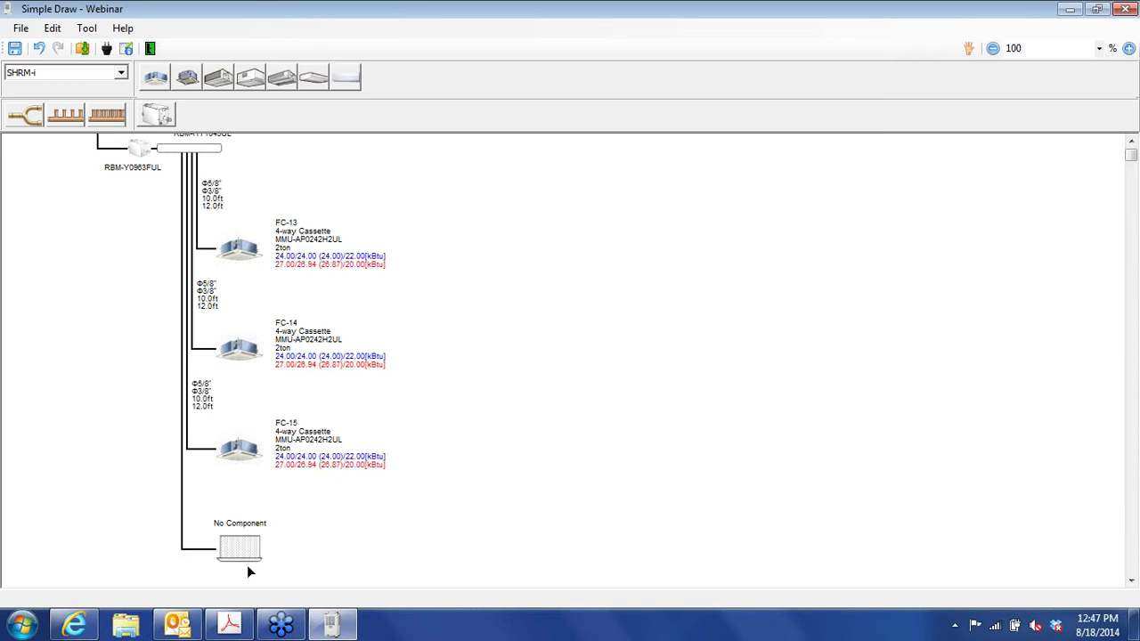
double_click(248, 561)
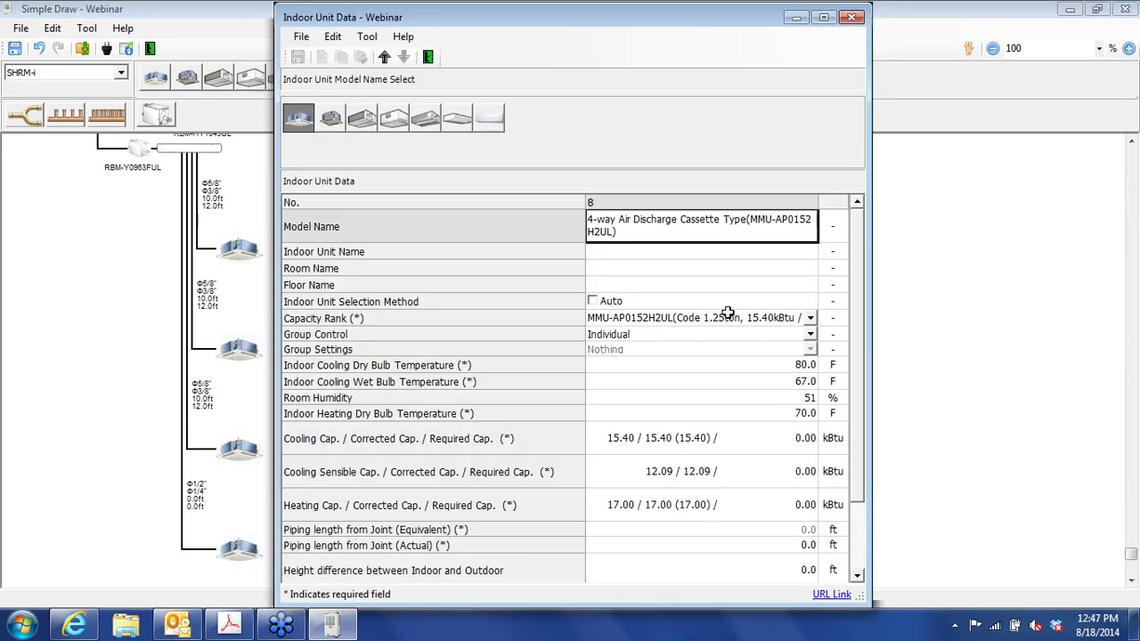
left_click(713, 251)
type("FC")
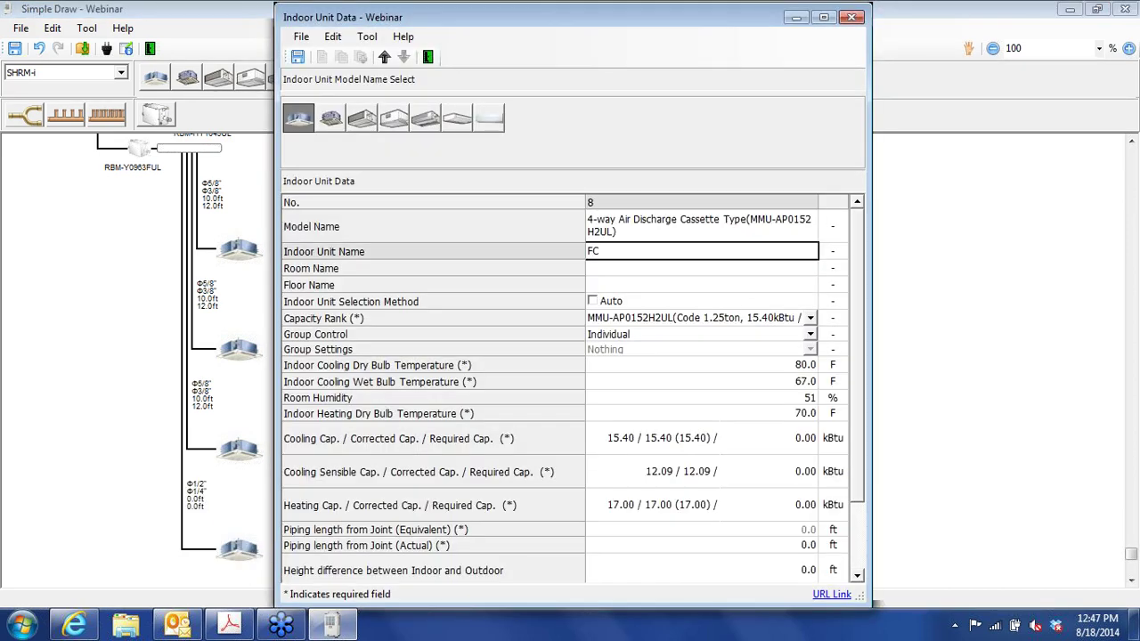
type("-16")
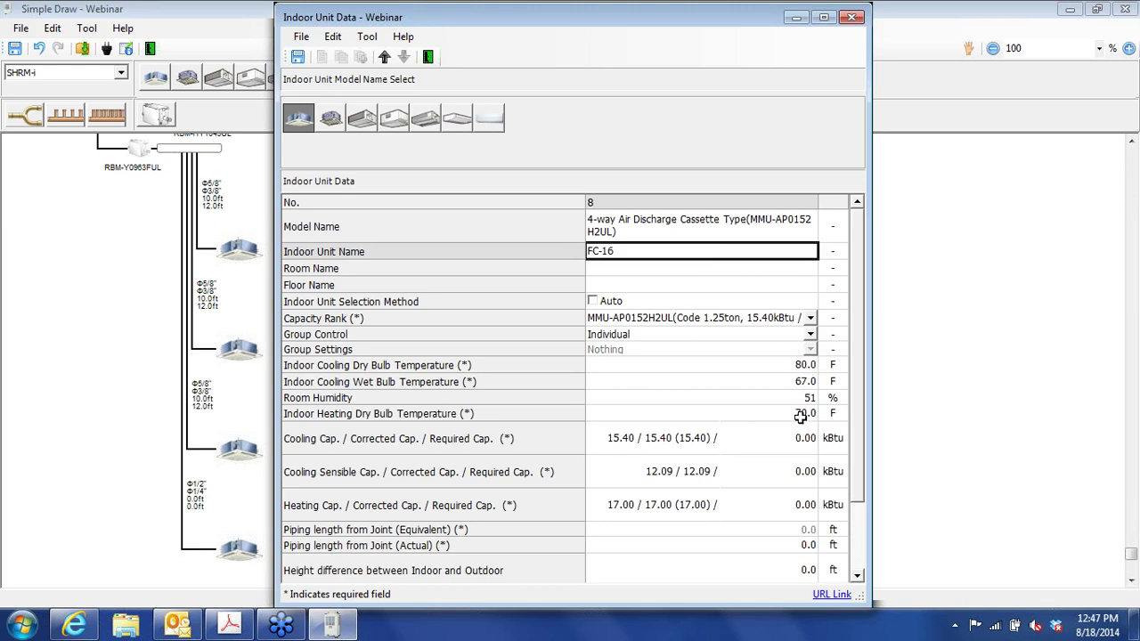
- Set FC-16's capacity rank to MMU-AP0242H2UL and its required capacities to 22 kBtu cooling, 15 kBtu sensible cooling and 20 kBtu heating
left_click(811, 318)
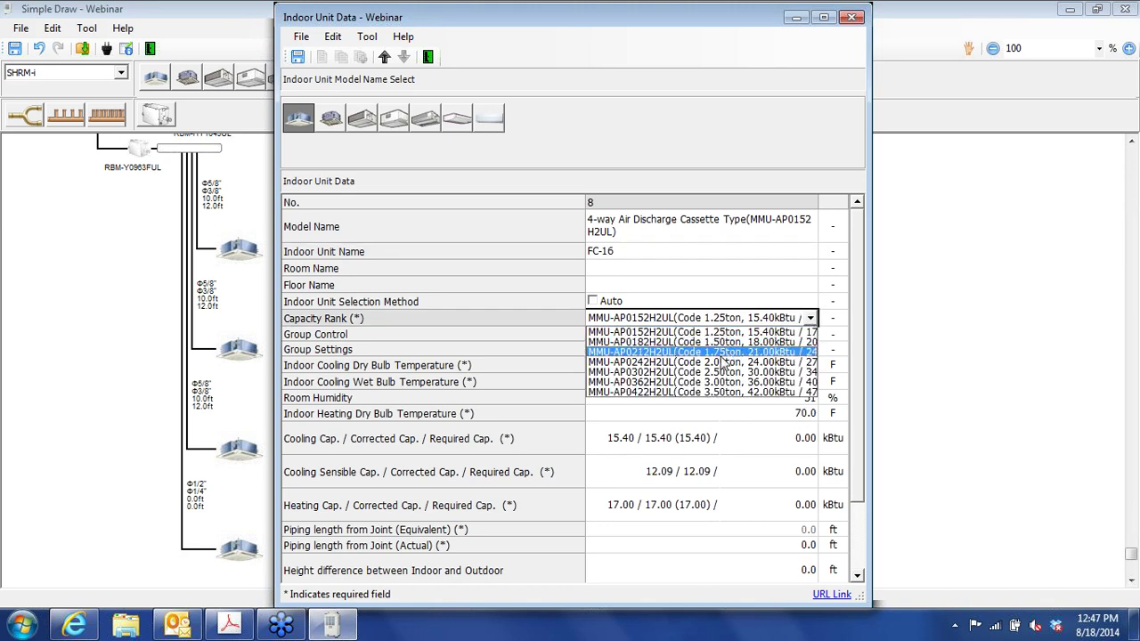
left_click(718, 360)
left_click(788, 437)
type("22")
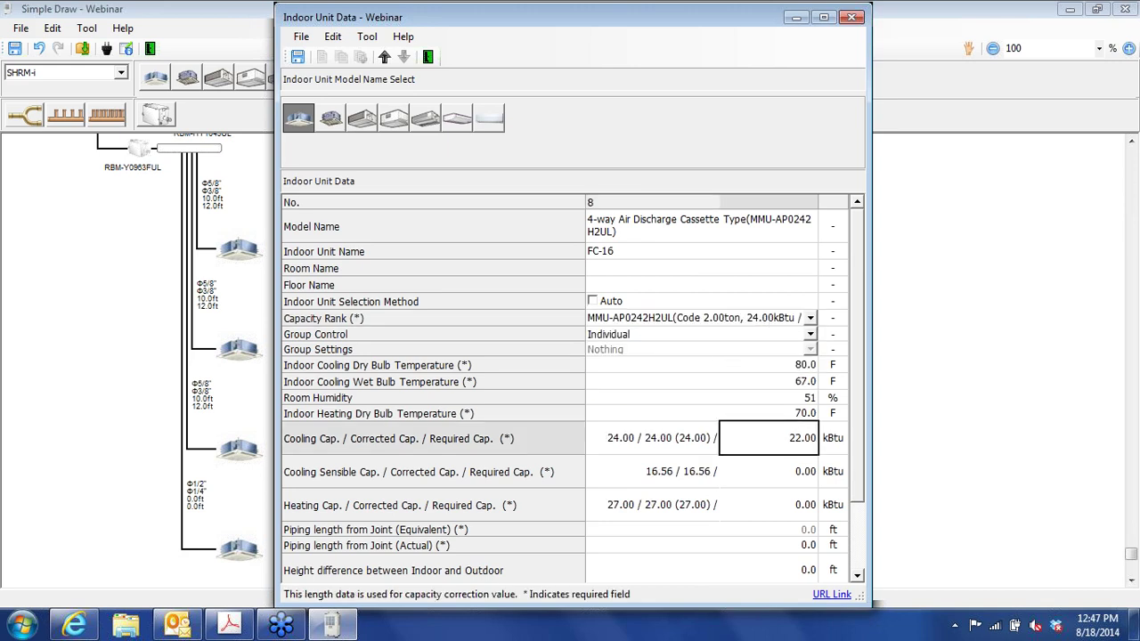
key("Return")
type("15")
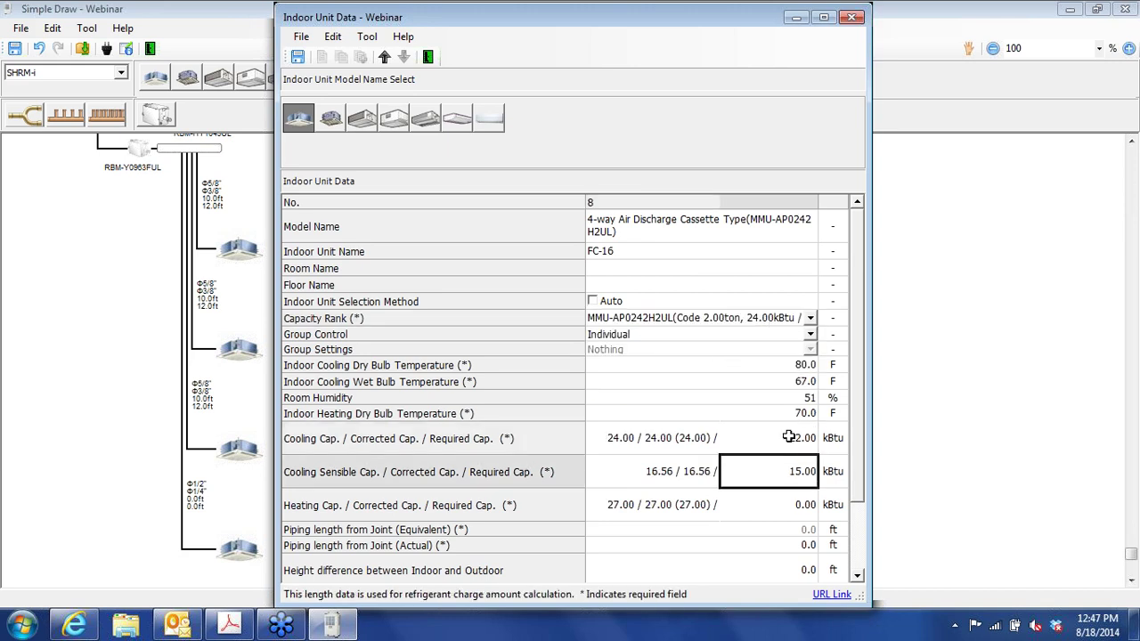
key("Return")
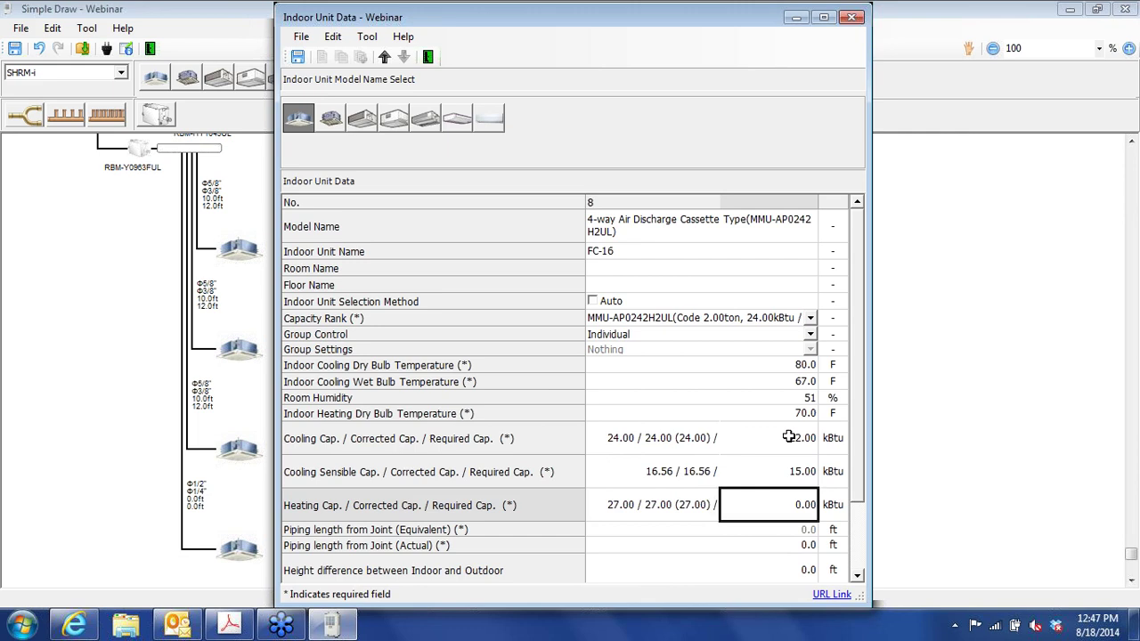
type("20")
- Set FC-16's actual piping length from the joint to 10 ft, and save and close its unit data
left_click(780, 545)
type("10")
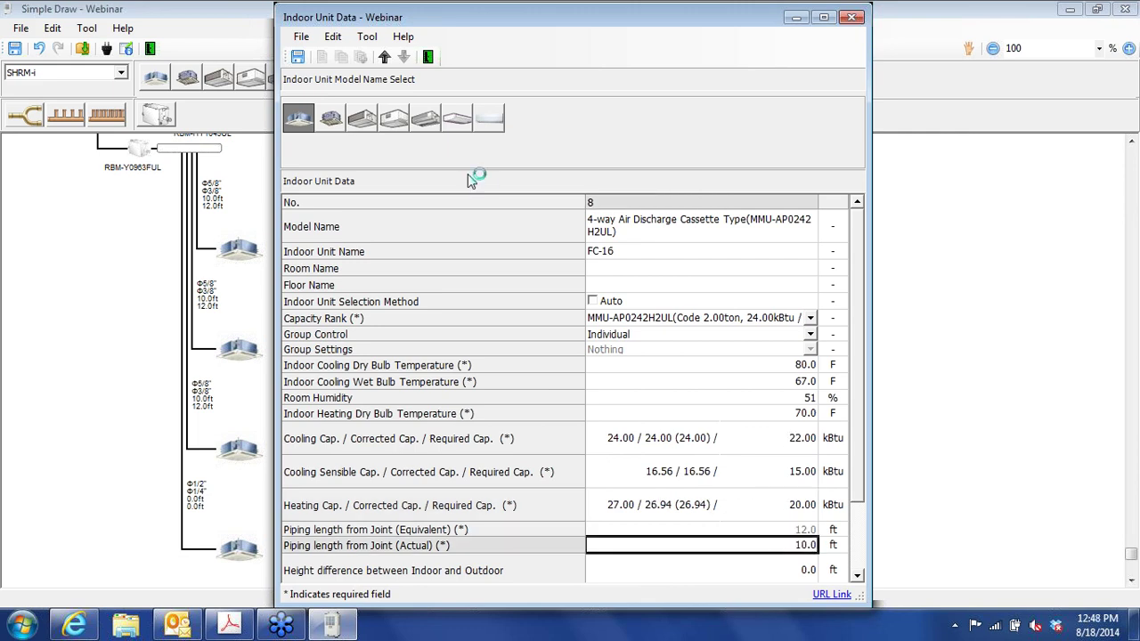
left_click(301, 60)
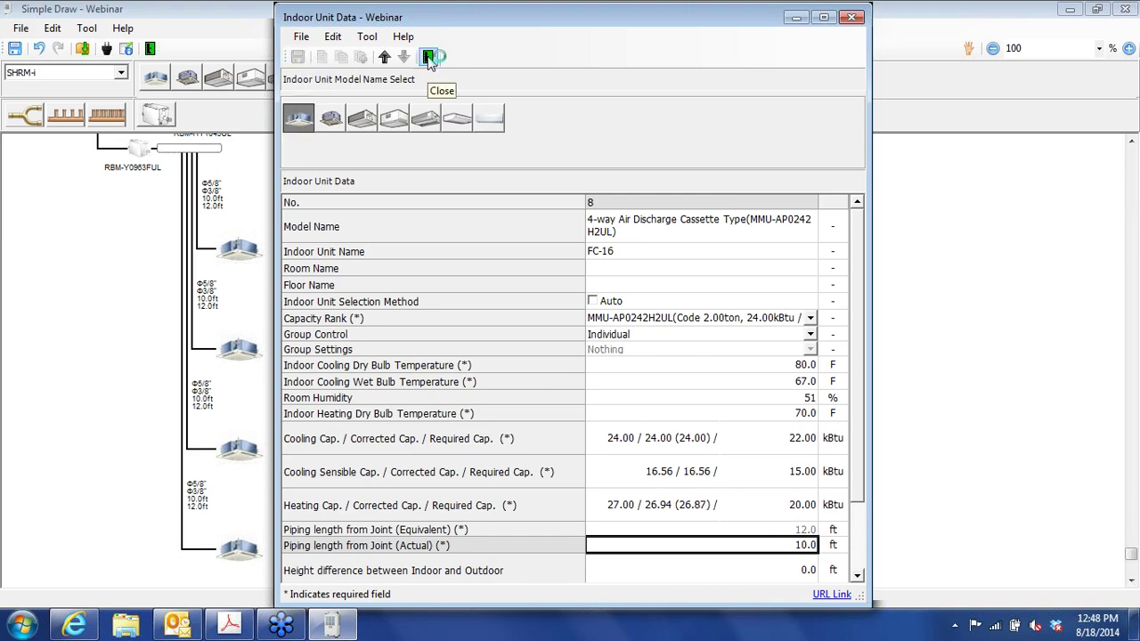
left_click(429, 57)
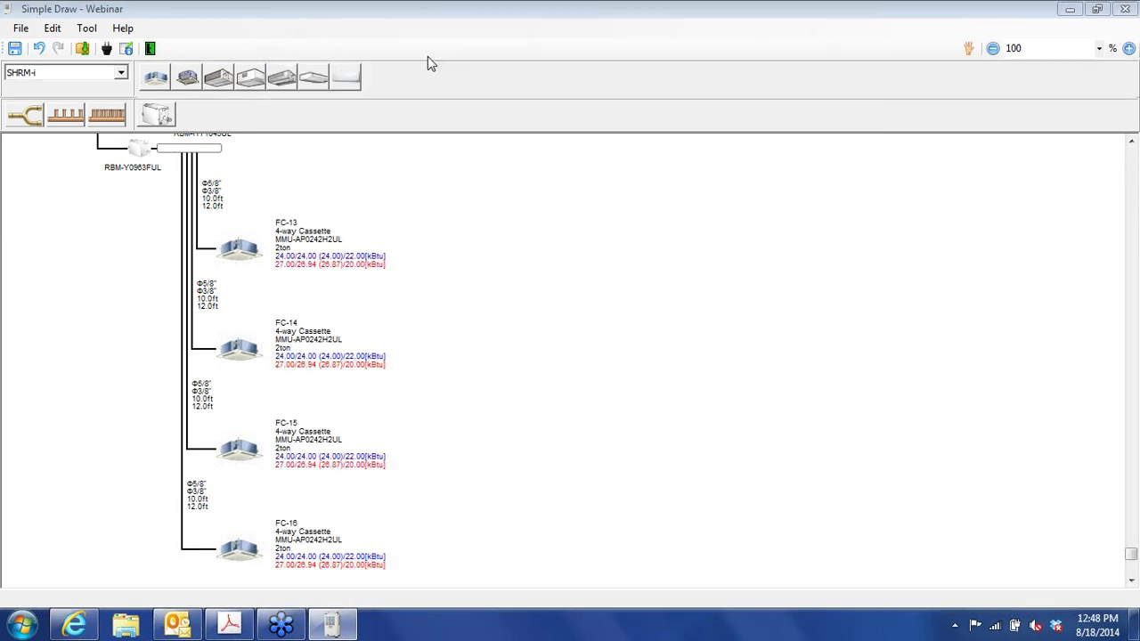
- Open the outdoor unit information of the SHRM-i system and name its refrigerant cycle System 2
left_click(1132, 143)
left_click_drag(1131, 147, 1131, 147)
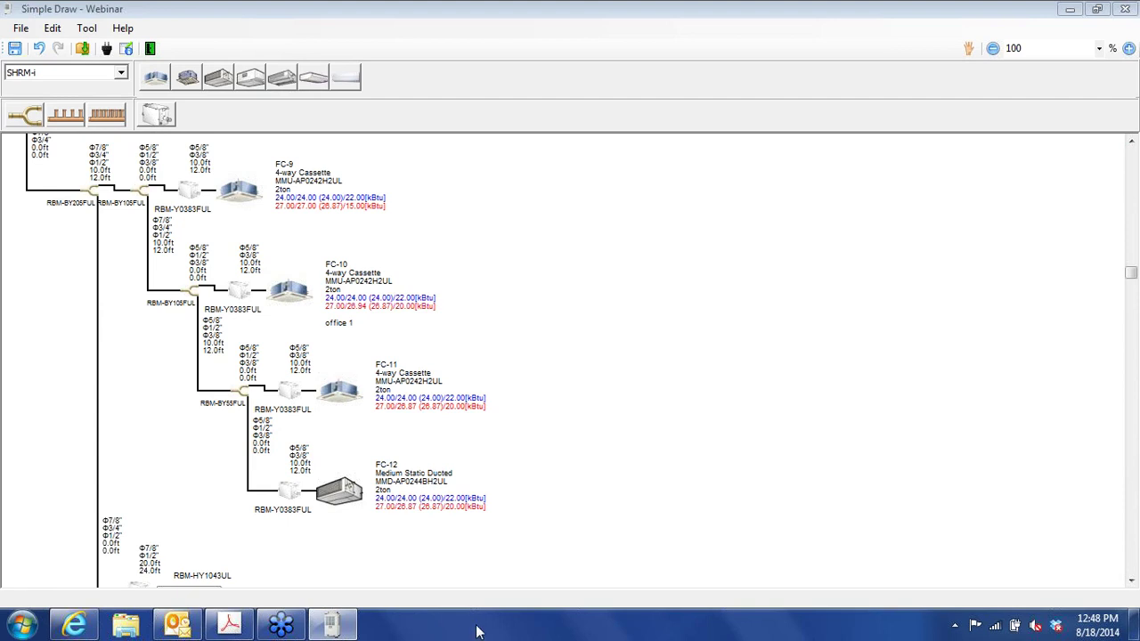
left_click(1132, 566)
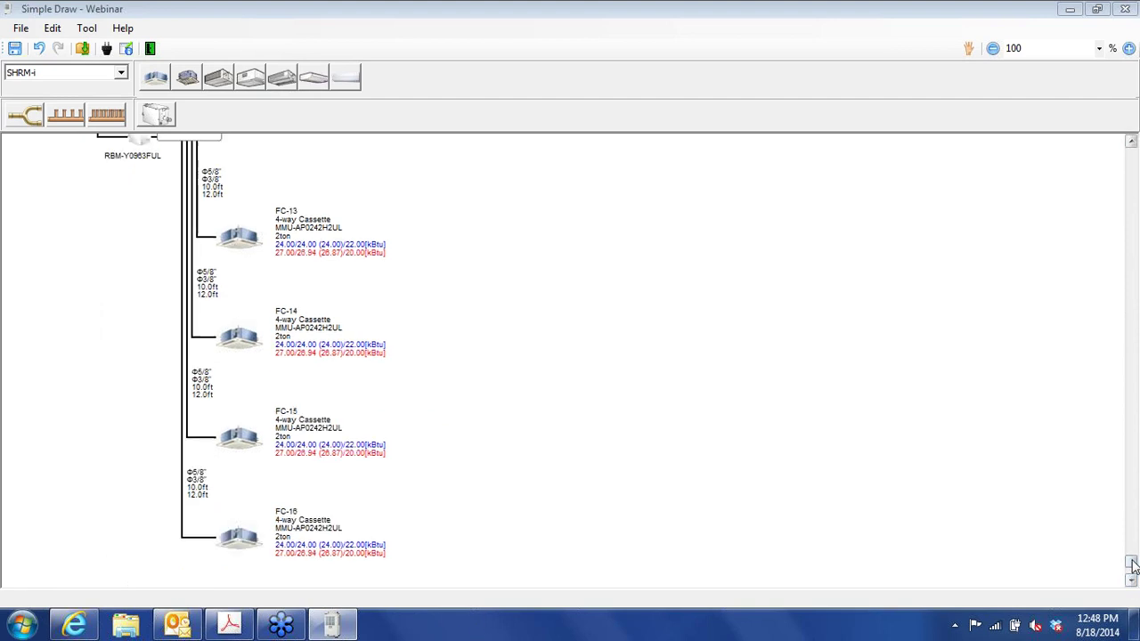
left_click(1131, 145)
left_click(1131, 145)
left_click(1131, 145)
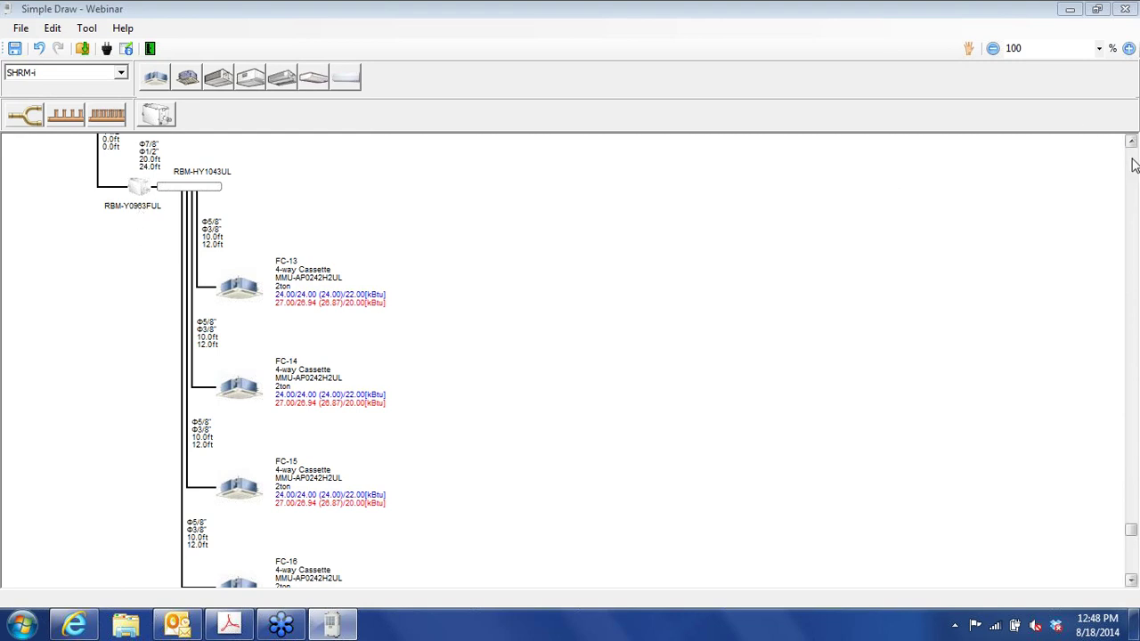
scroll(1133, 165, "up", 10)
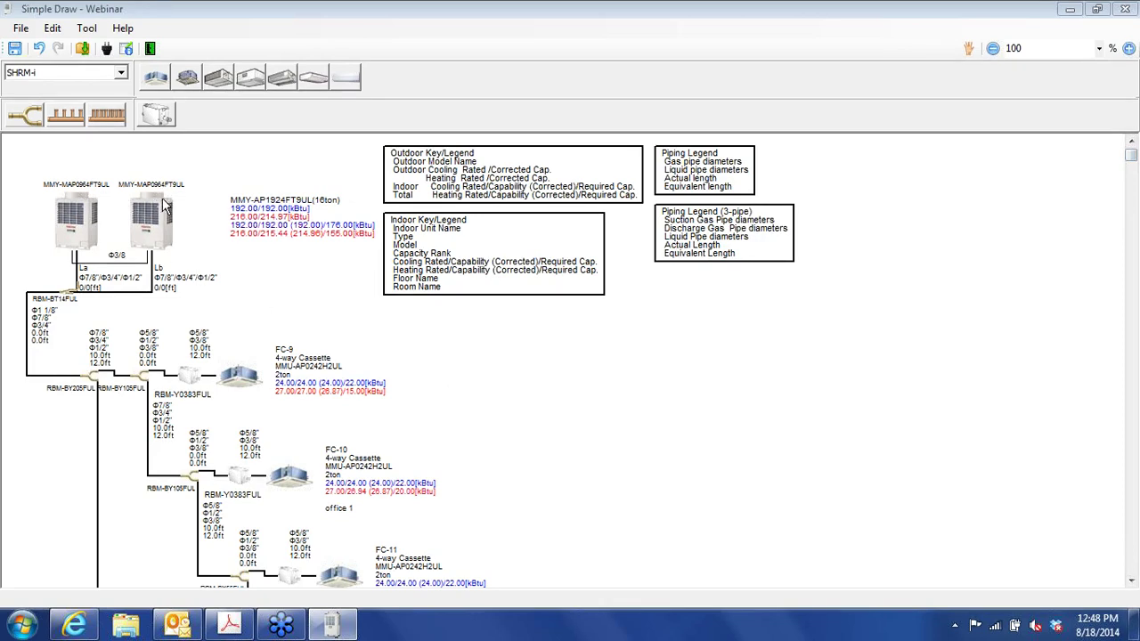
double_click(156, 216)
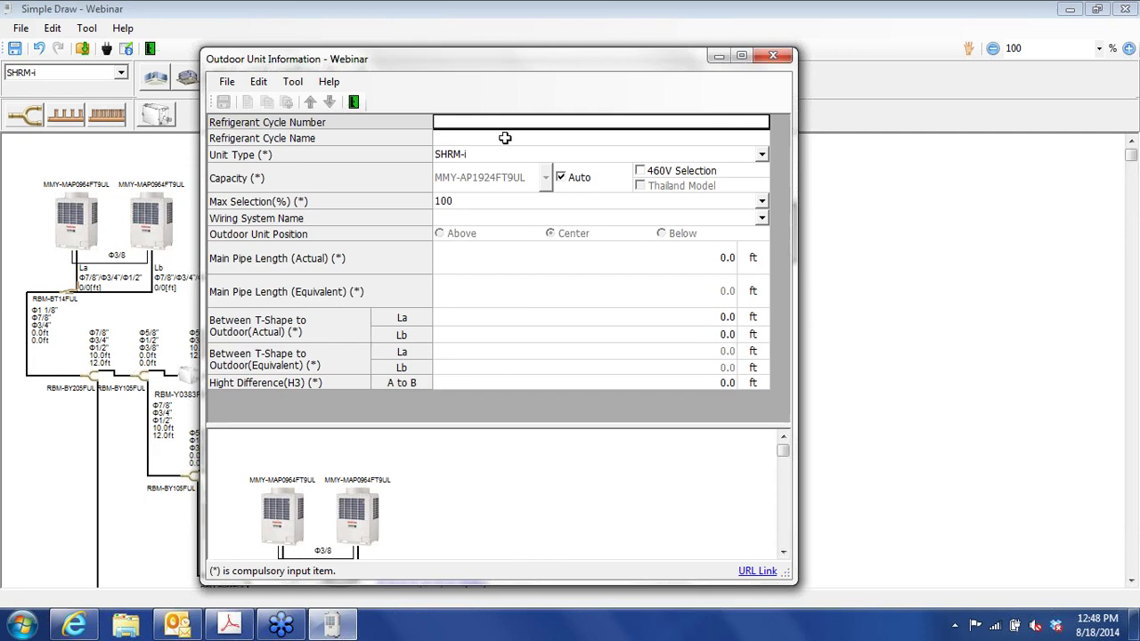
left_click(504, 138)
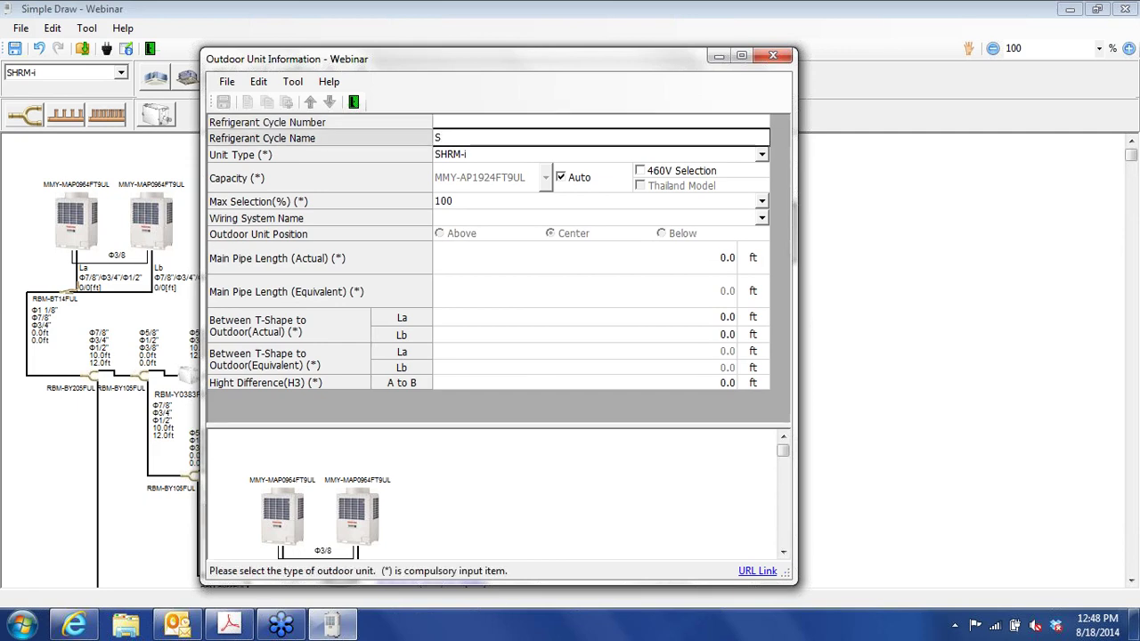
type("stem 2")
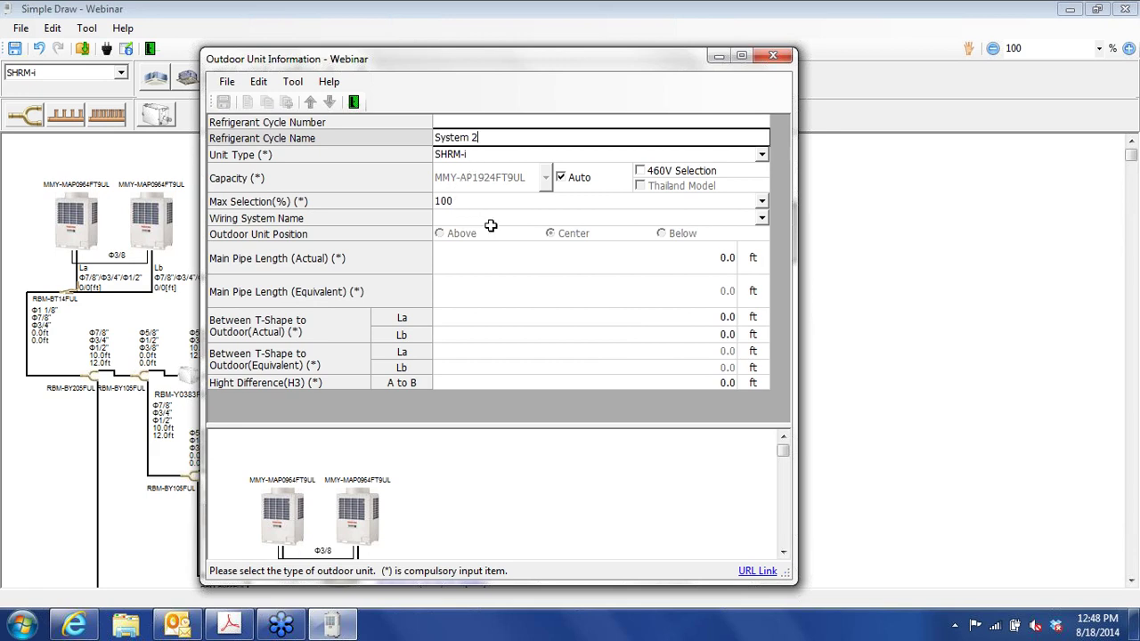
- Turn off automatic capacity selection for System 2's outdoor unit and set its capacity to MMY-AP2404FT9UL
left_click(561, 178)
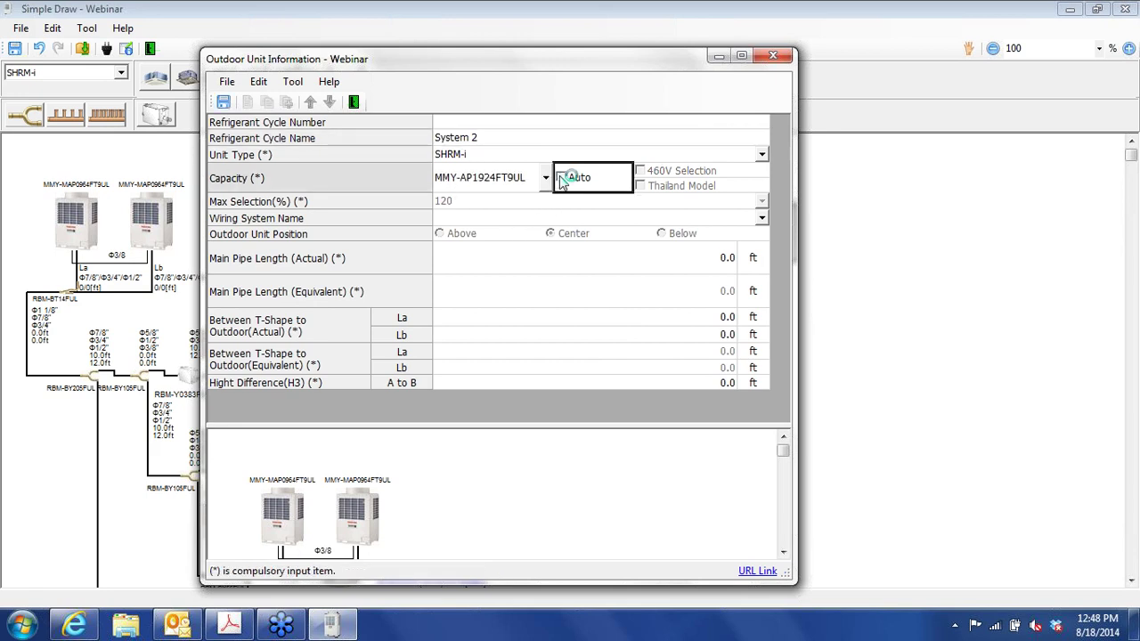
left_click(546, 178)
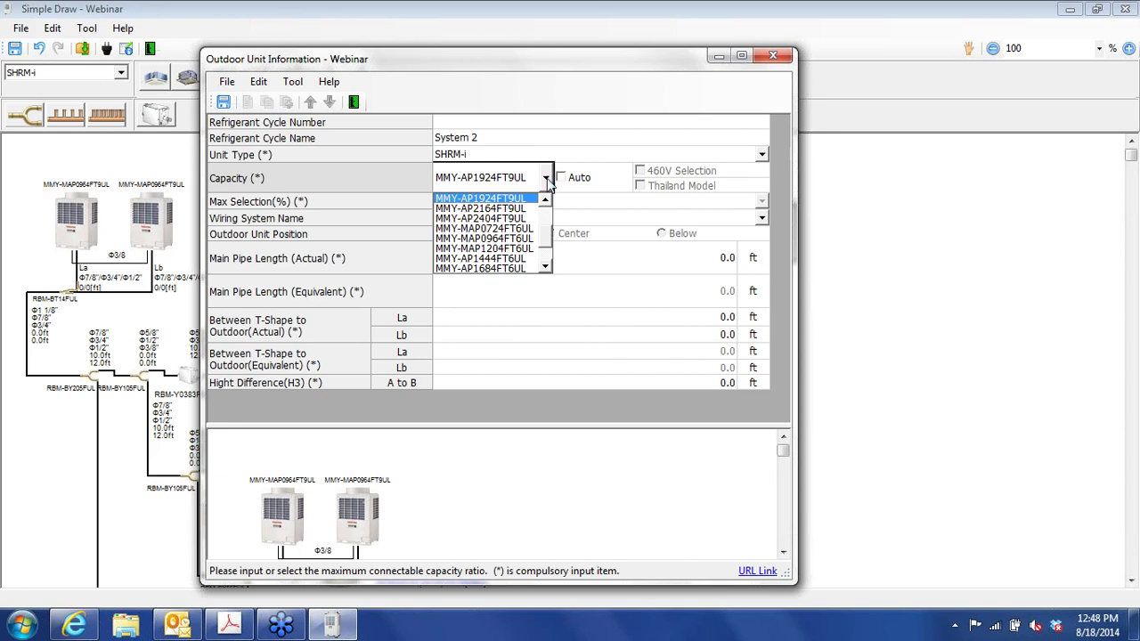
left_click(467, 219)
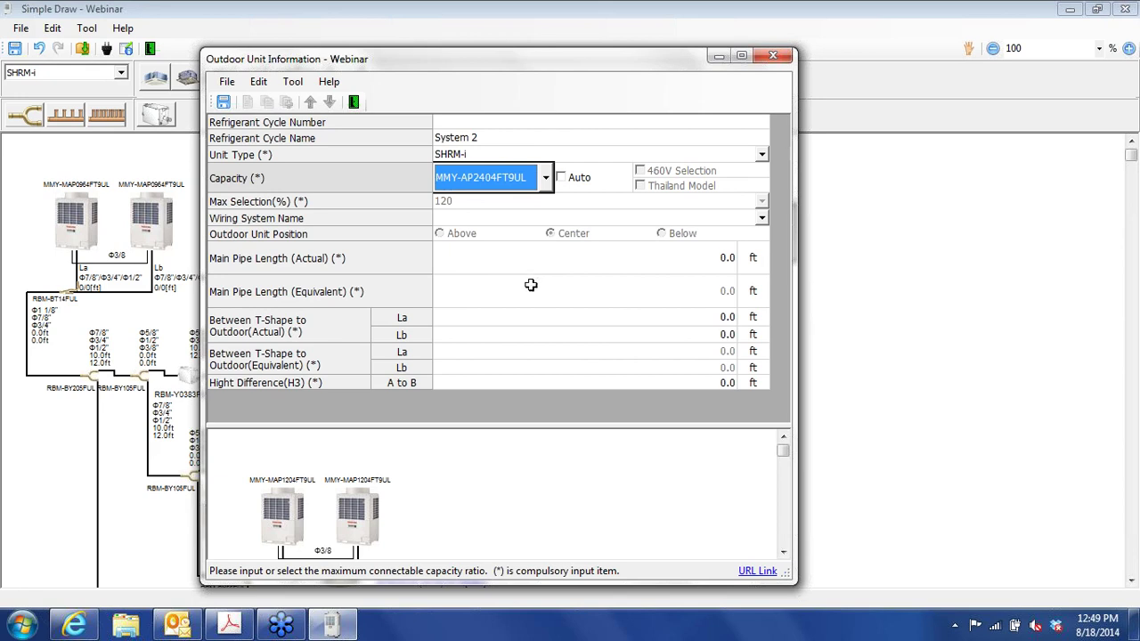
- Set the actual main pipe length of System 2 to 30 ft
left_click(713, 259)
type("30")
key("Return")
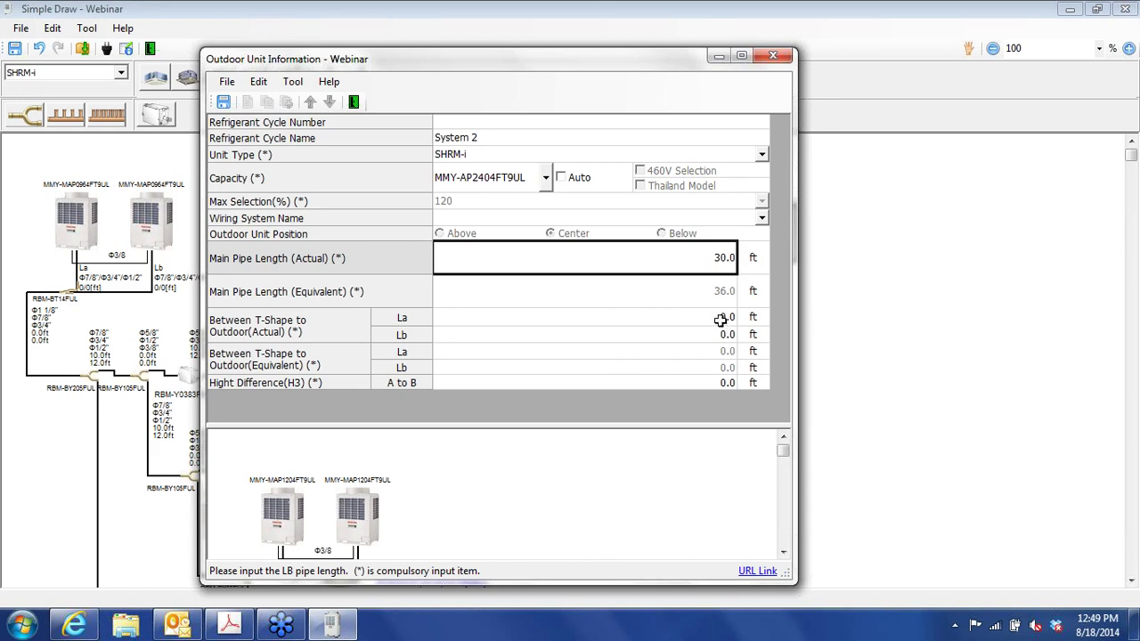
- Set the actual T-shape to outdoor pipe lengths to 3 ft for La and 6 ft for Lb, and save and close the outdoor unit information
left_click(784, 552)
left_click(784, 552)
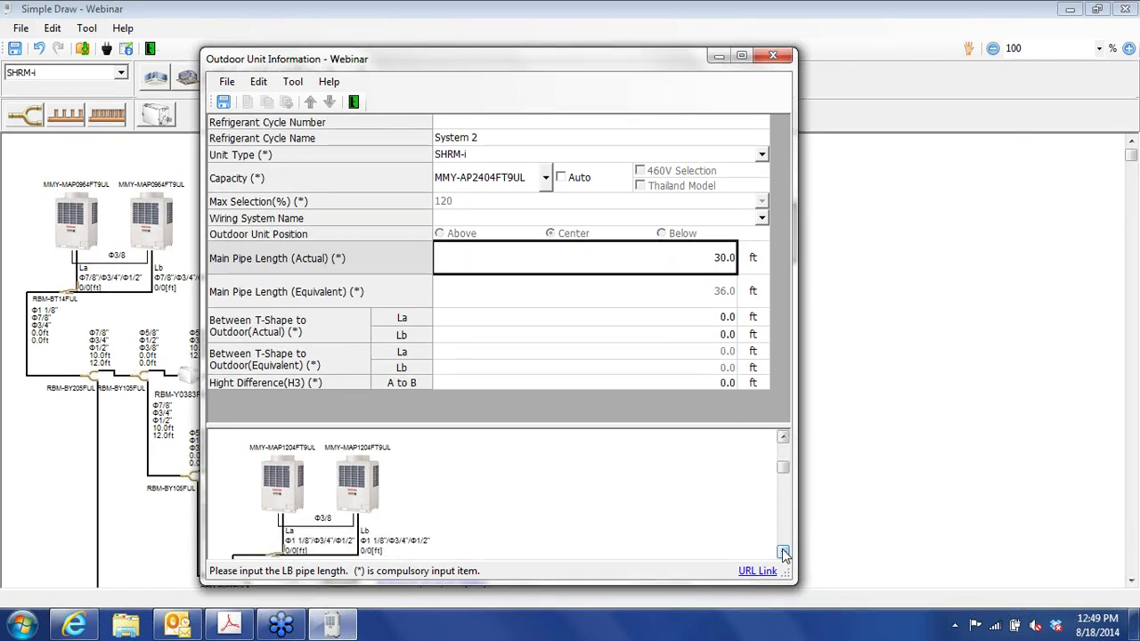
left_click(728, 318)
type("3.0")
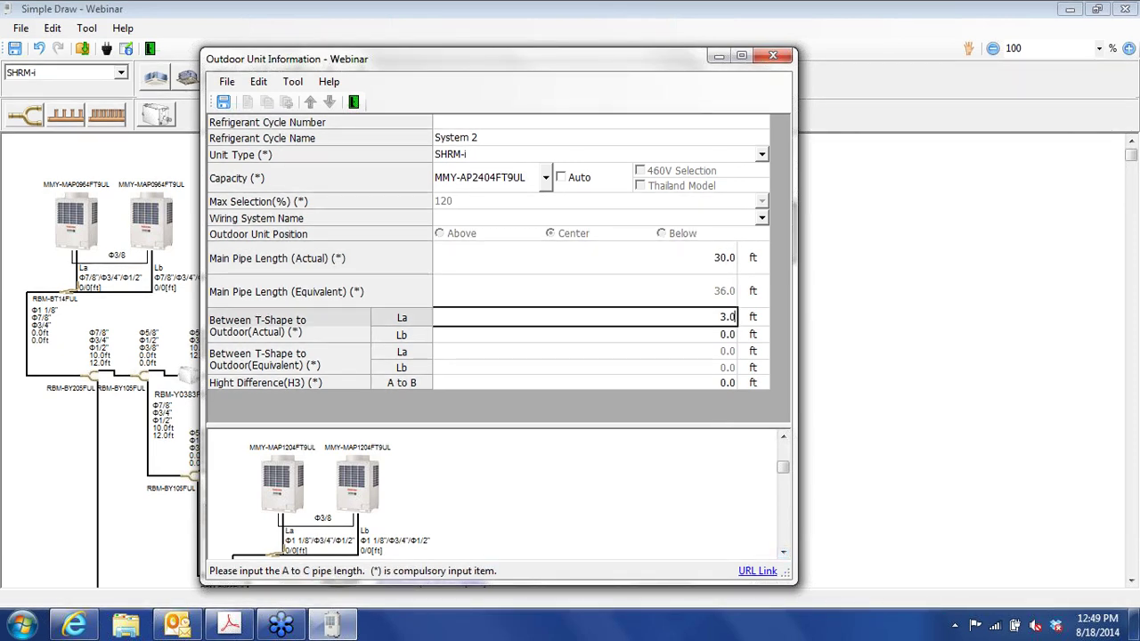
key("Return")
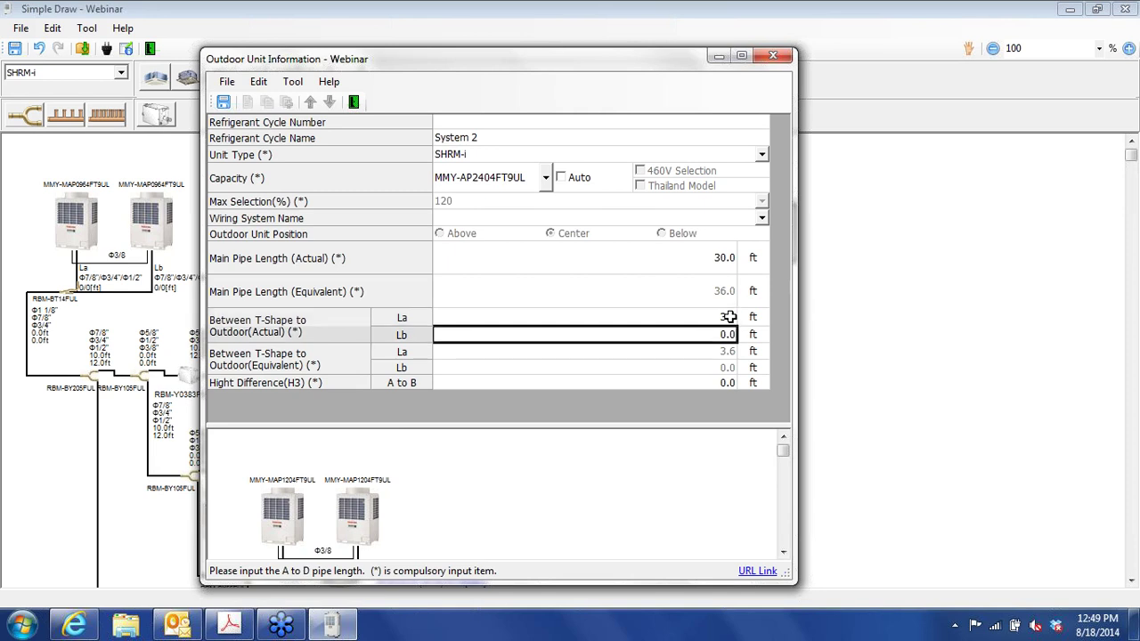
type("6.0")
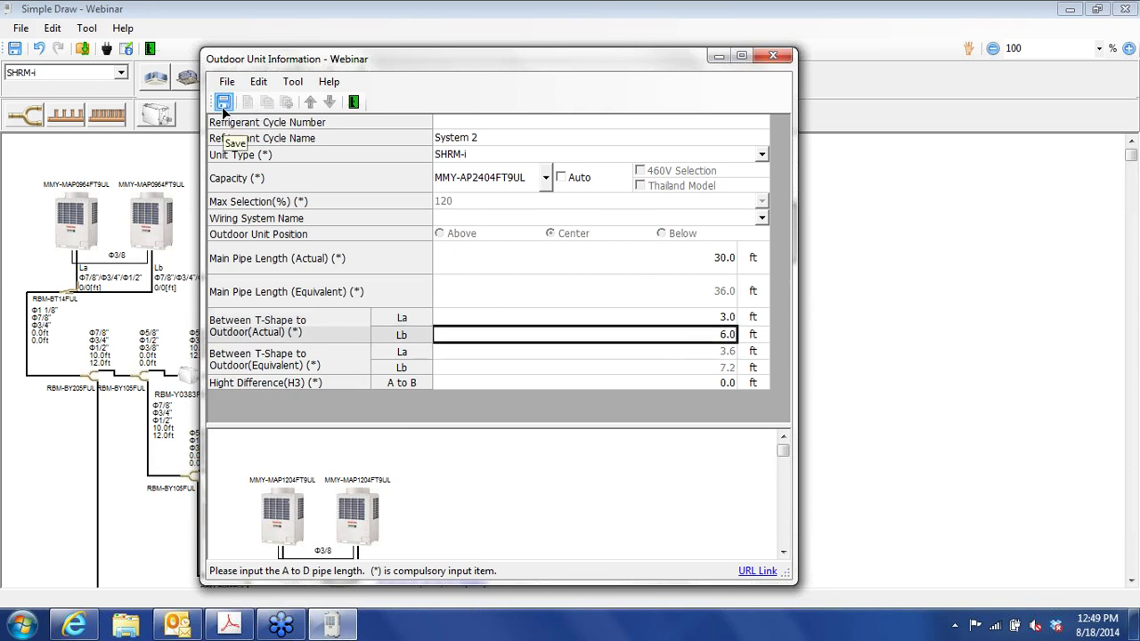
left_click(353, 102)
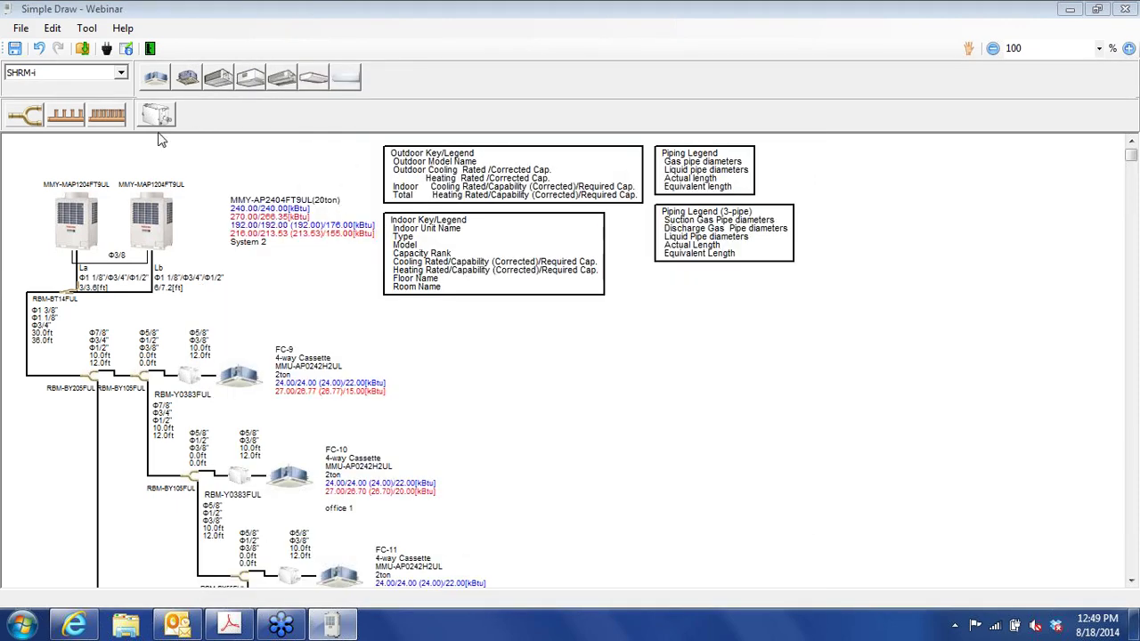
- Close the System 2 drawing, saving the project, and open the central controller and BMS system settings
left_click(150, 49)
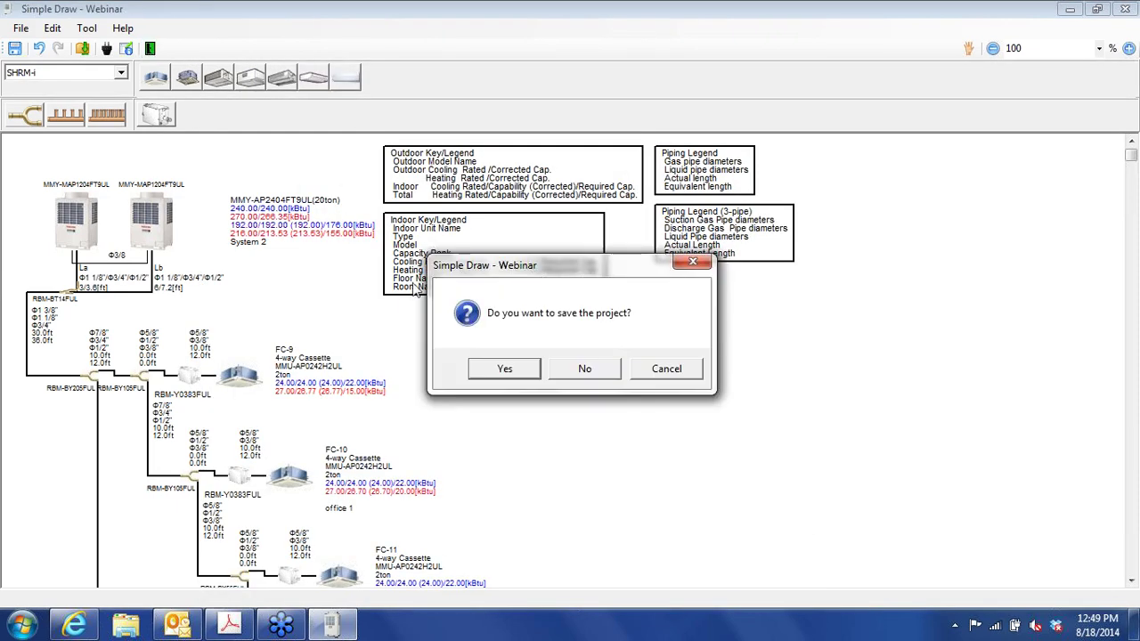
left_click(488, 367)
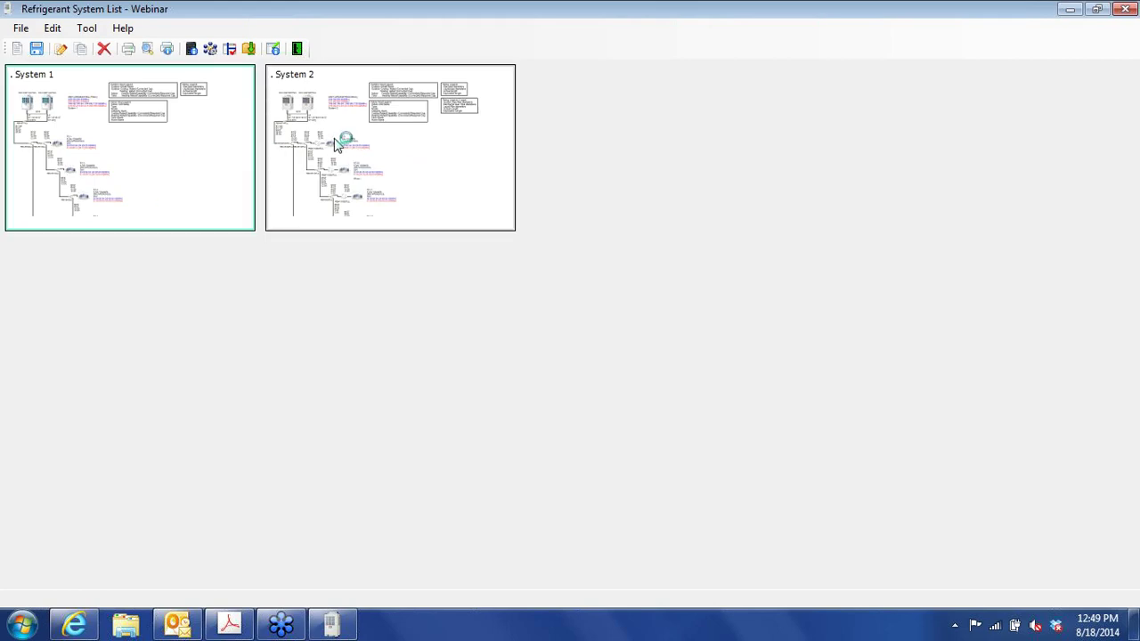
left_click(211, 49)
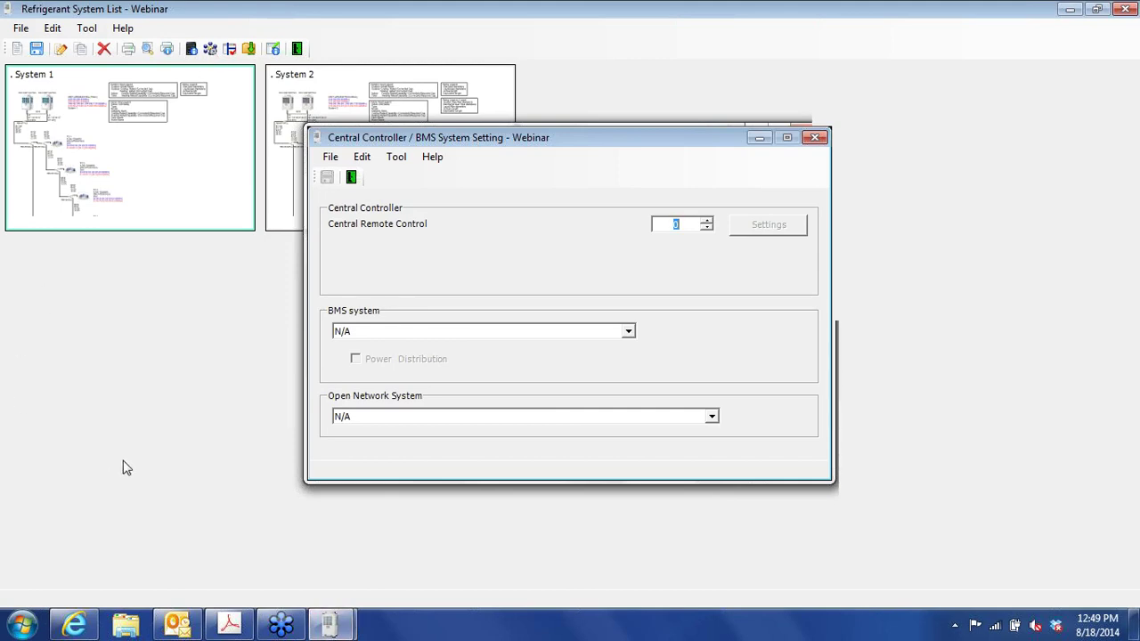
- Try Smart Manager (BMS-SM1280HTLUL) as the BMS system and set it back to N/A
left_click(628, 332)
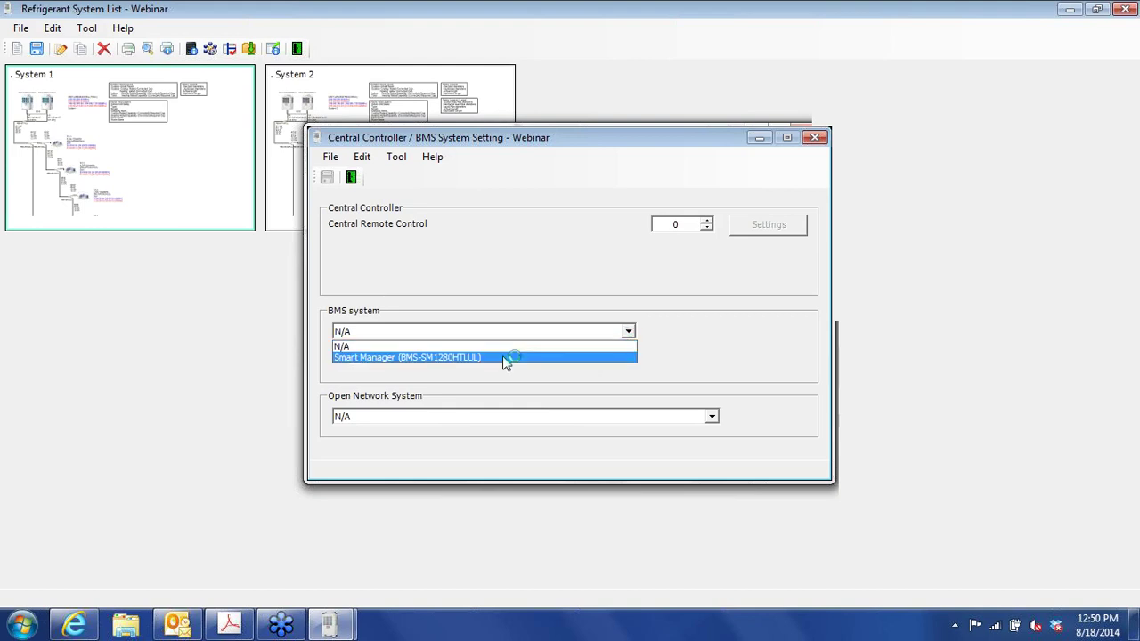
left_click(446, 357)
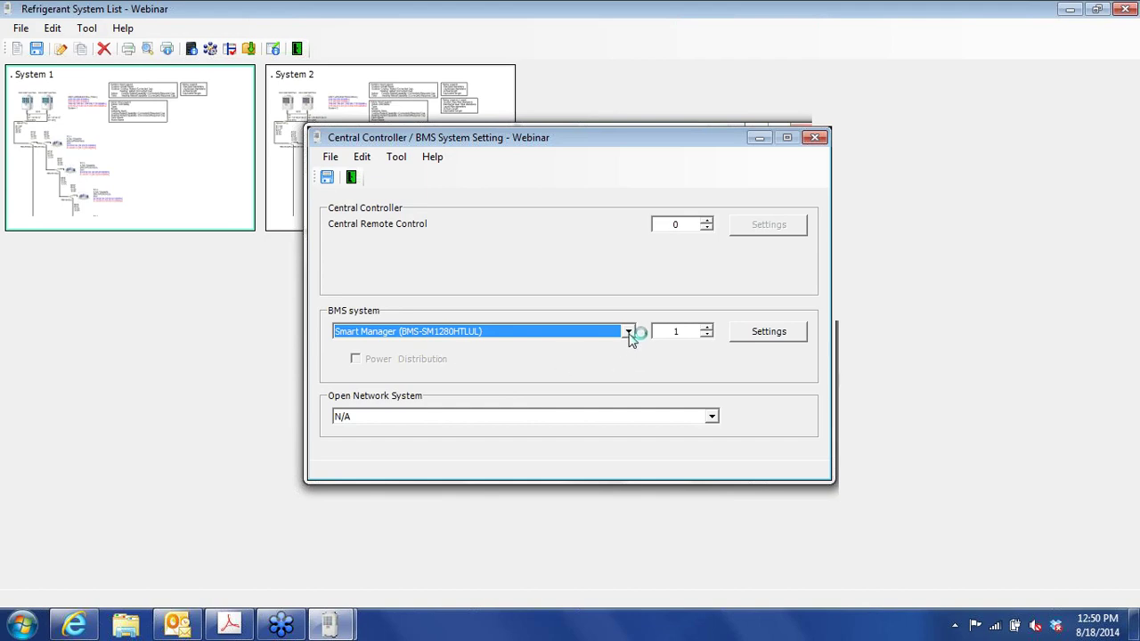
left_click(629, 332)
left_click(593, 346)
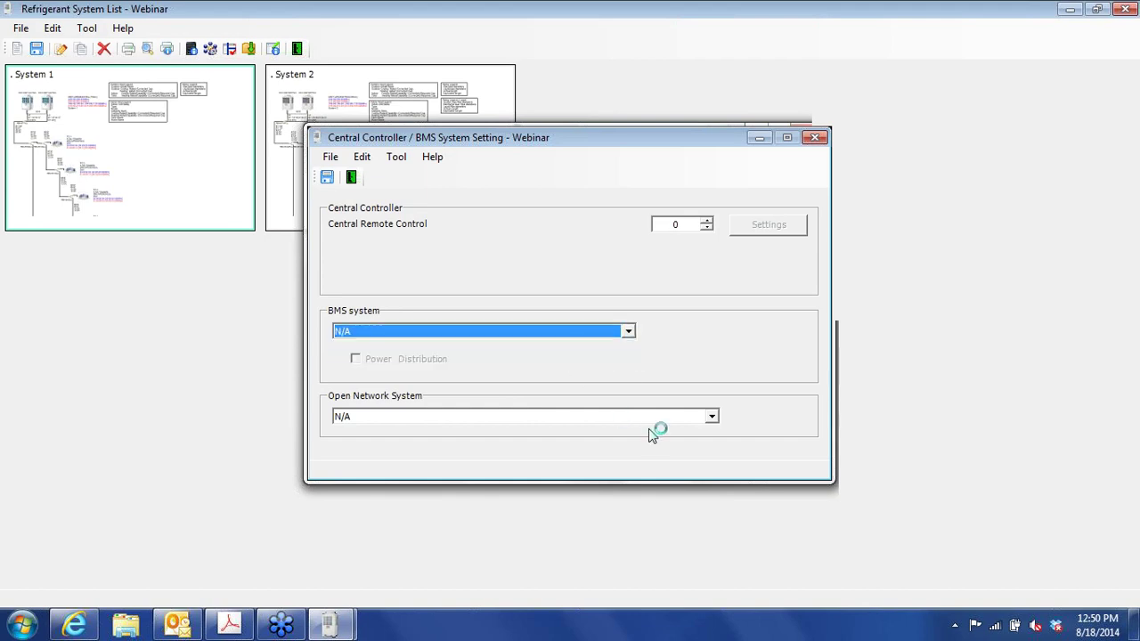
- Set the open network system to BACnet, and save and close the central controller and BMS settings
left_click(712, 418)
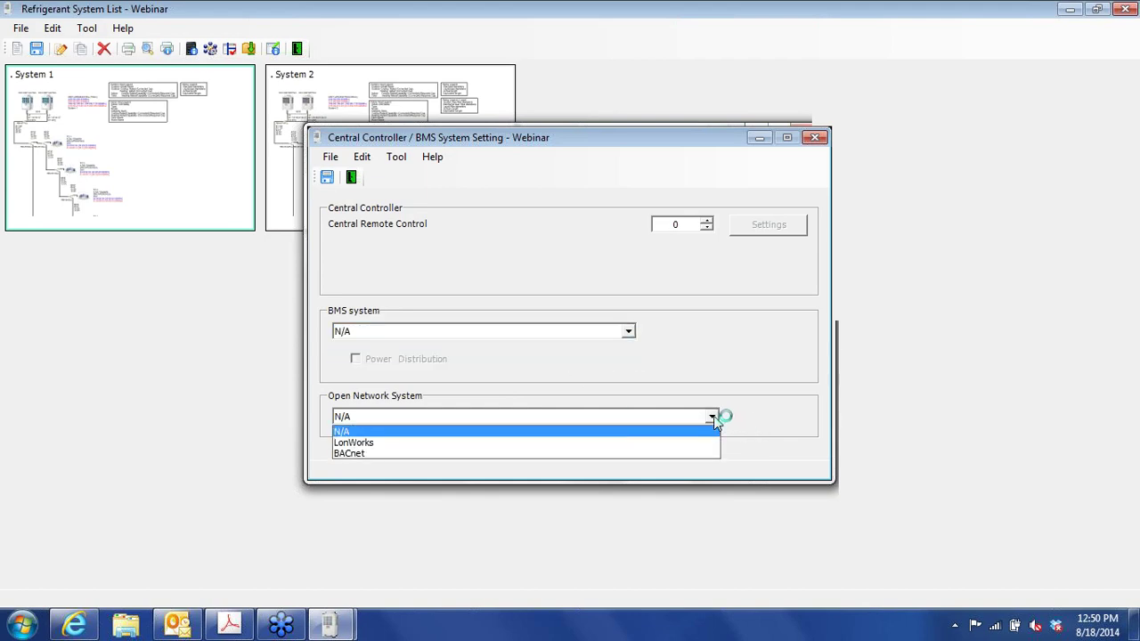
left_click(599, 453)
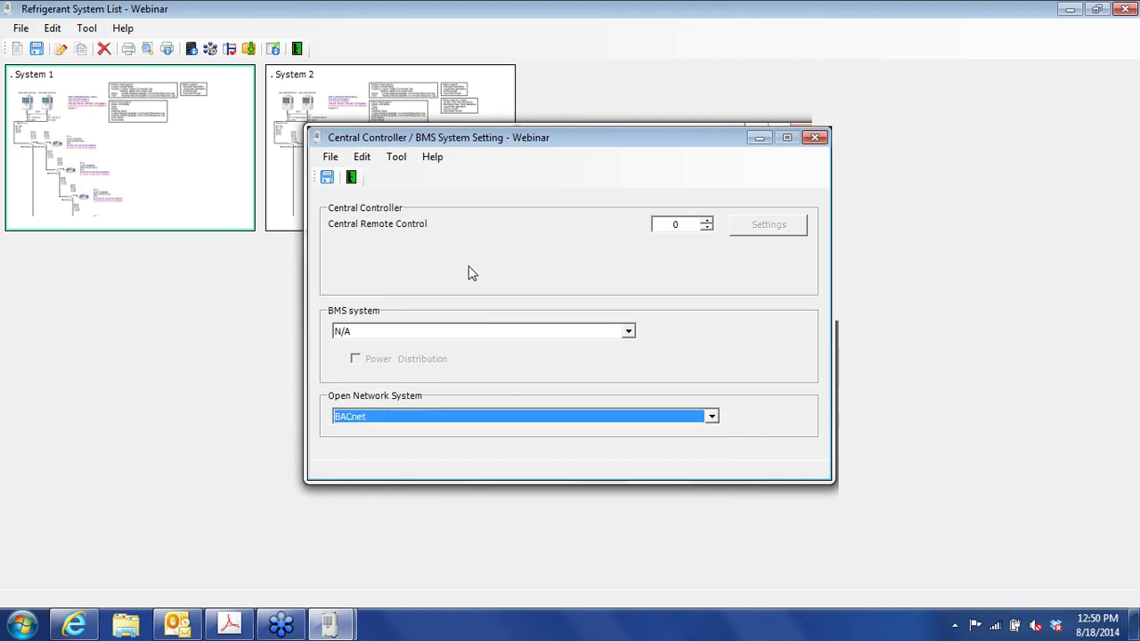
left_click(327, 178)
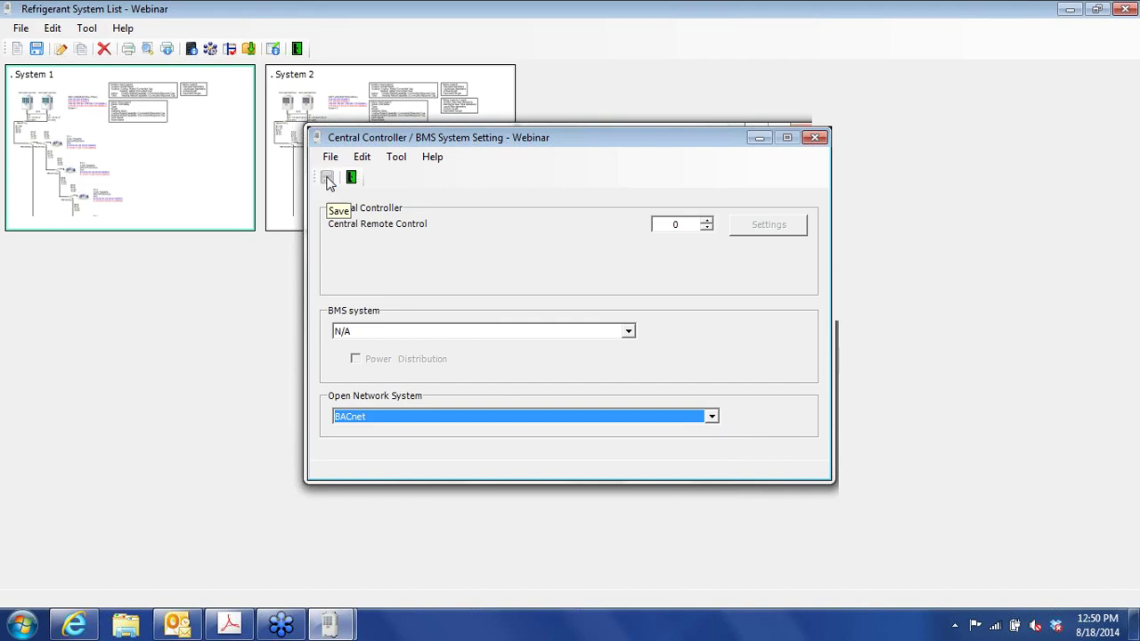
left_click(351, 178)
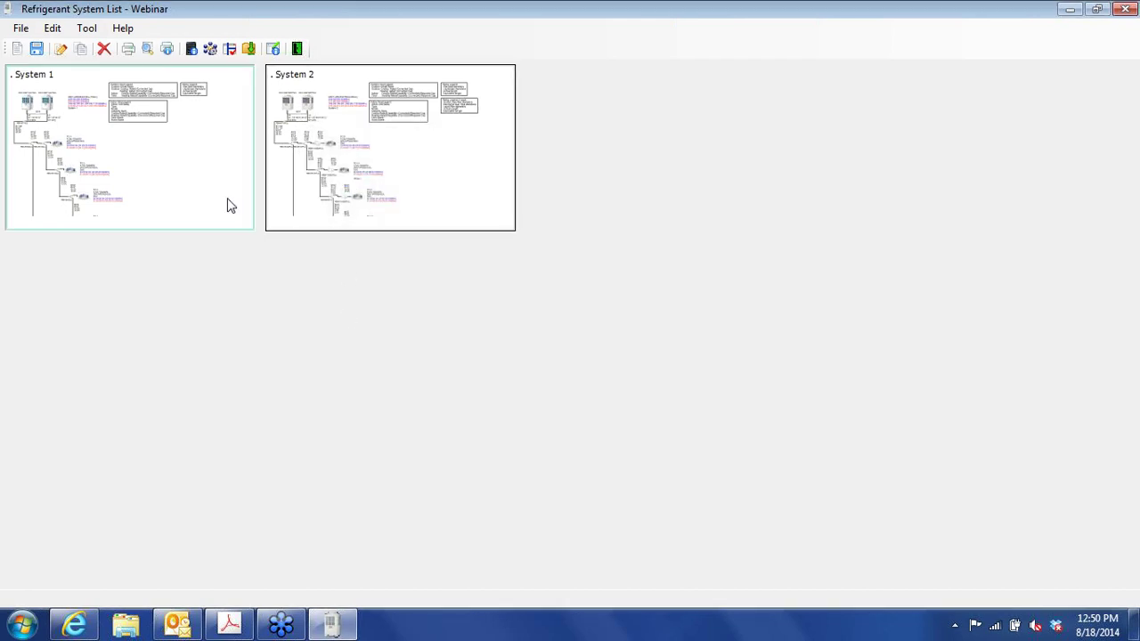
- Open the drawing and data output settings, choosing PDF for the report, table, piping and wiring documents and Excel for the price list
double_click(233, 95)
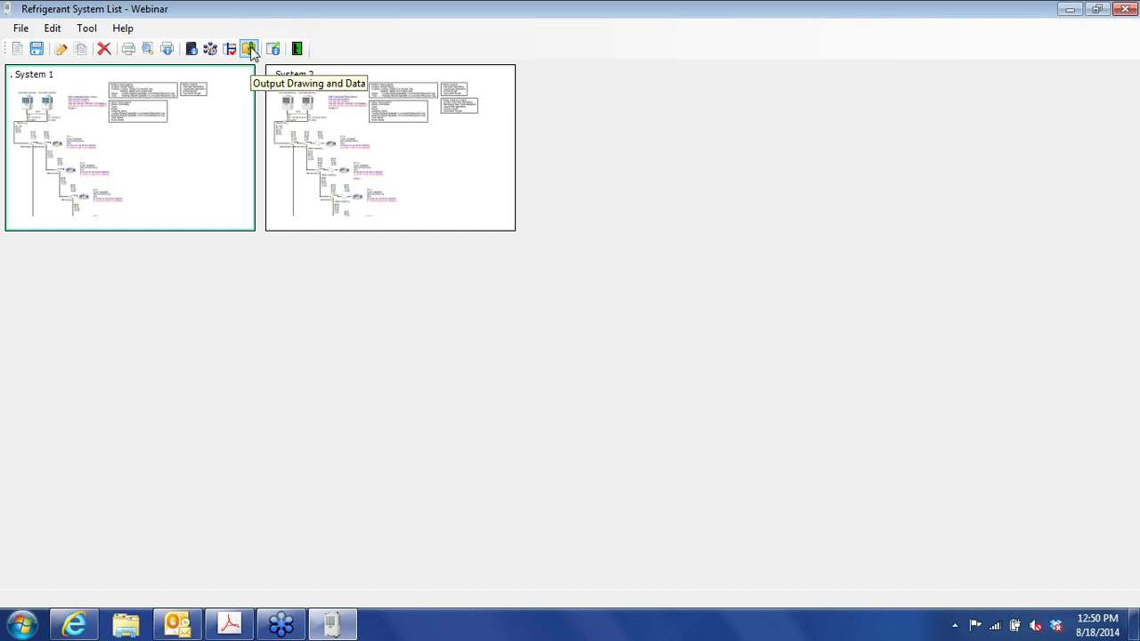
left_click(250, 49)
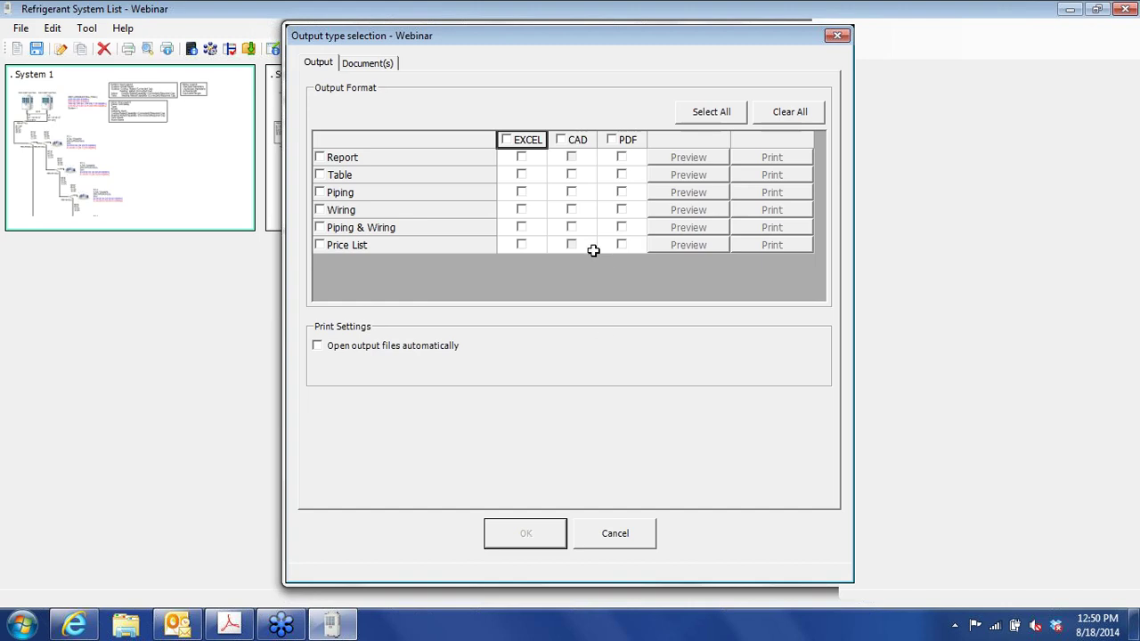
left_click(616, 141)
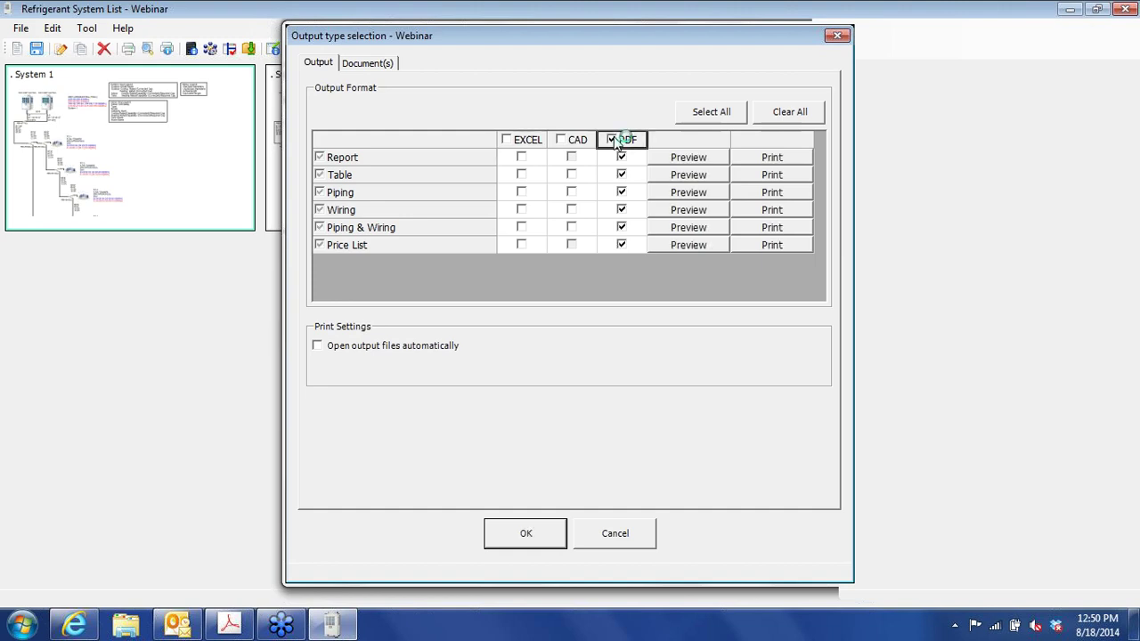
left_click(621, 245)
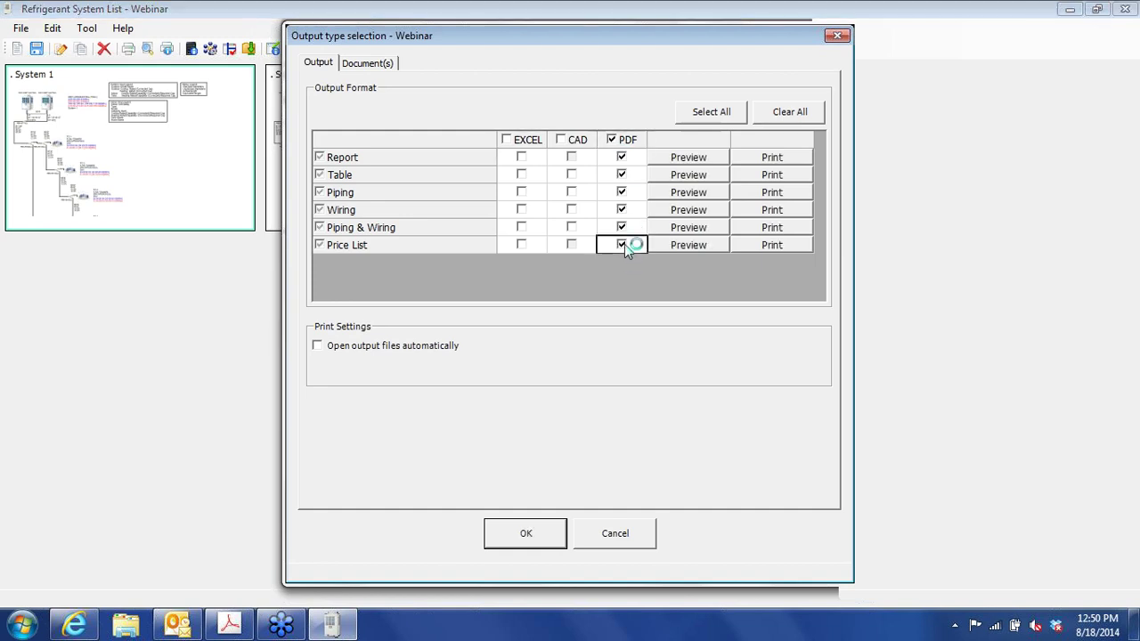
left_click(521, 245)
left_click(522, 245)
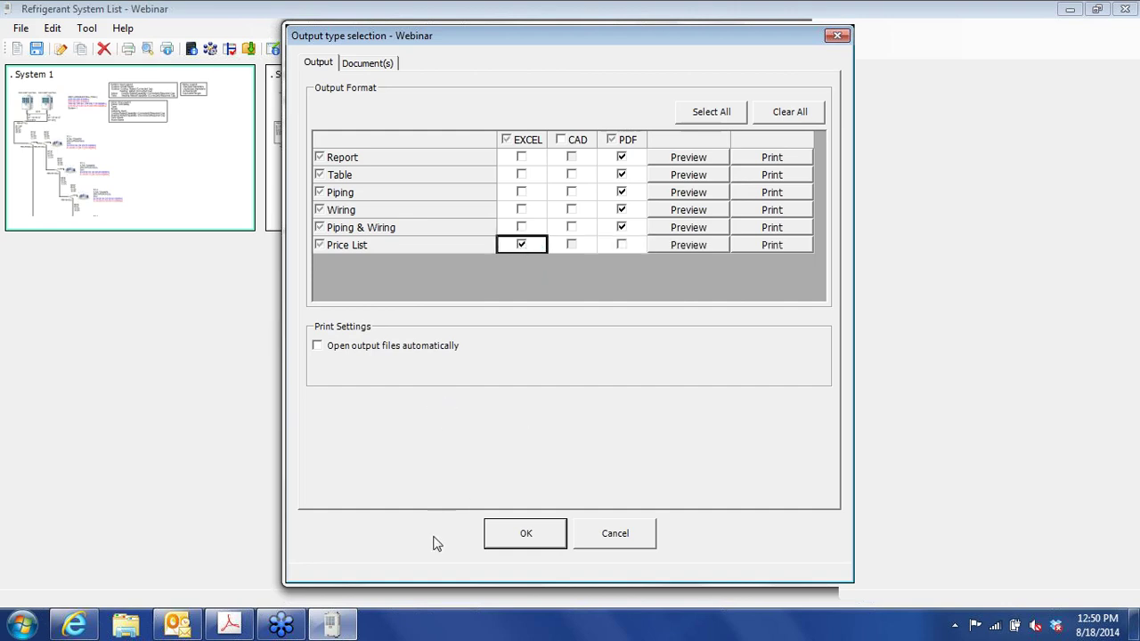
- Output the selected files to the C:\desktop folder, continuing despite the unnamed wiring systems, and close the completion notice
left_click(532, 534)
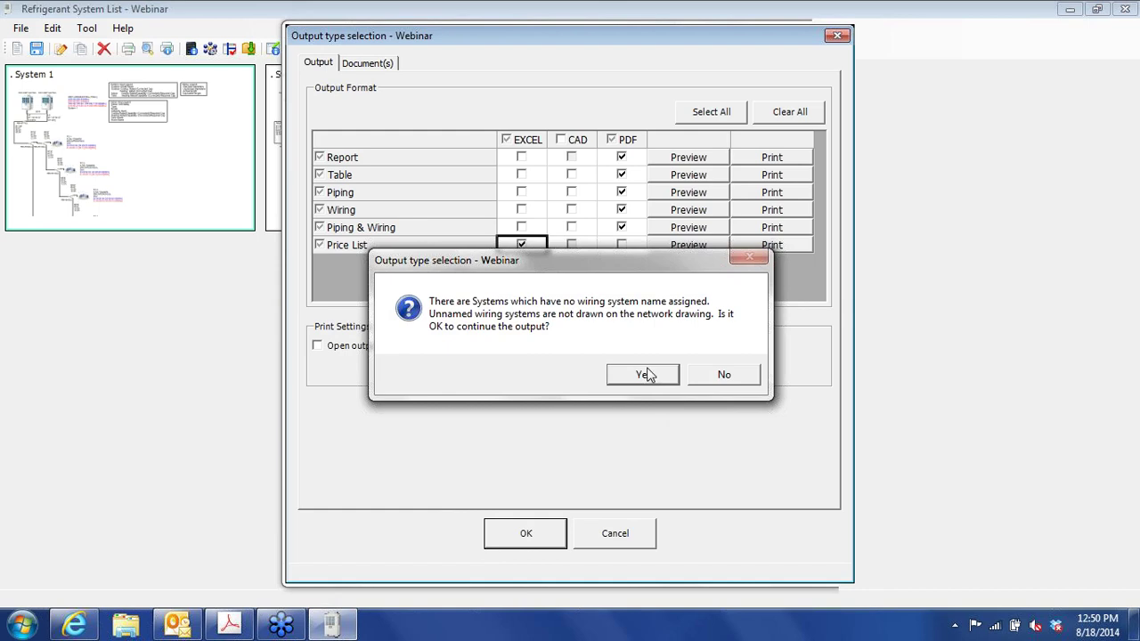
left_click(643, 374)
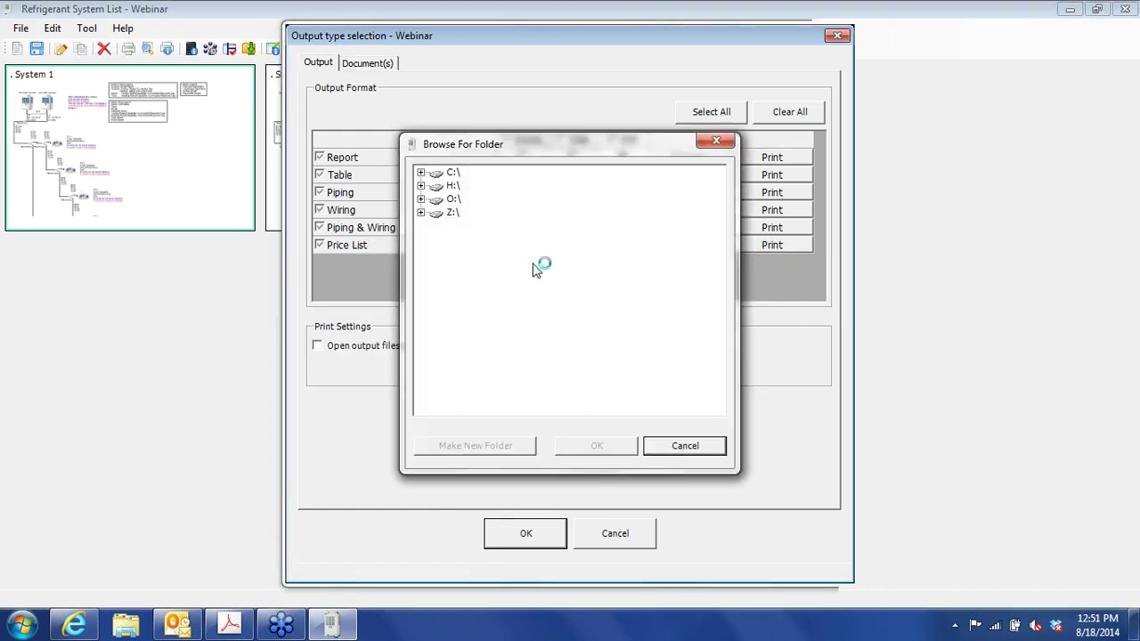
left_click(421, 173)
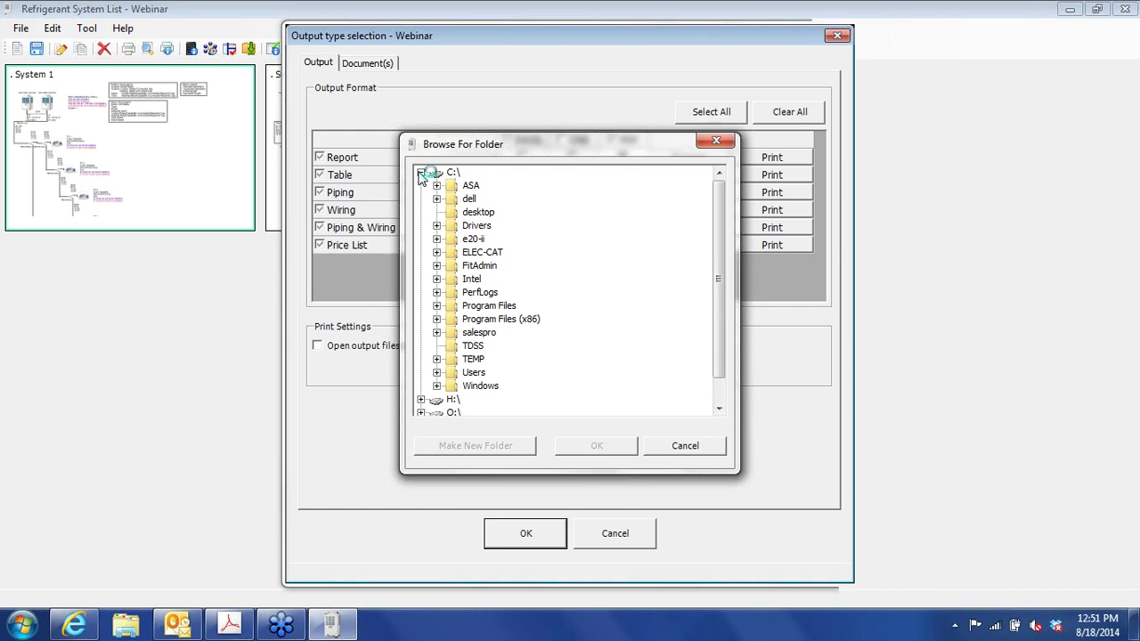
left_click(456, 217)
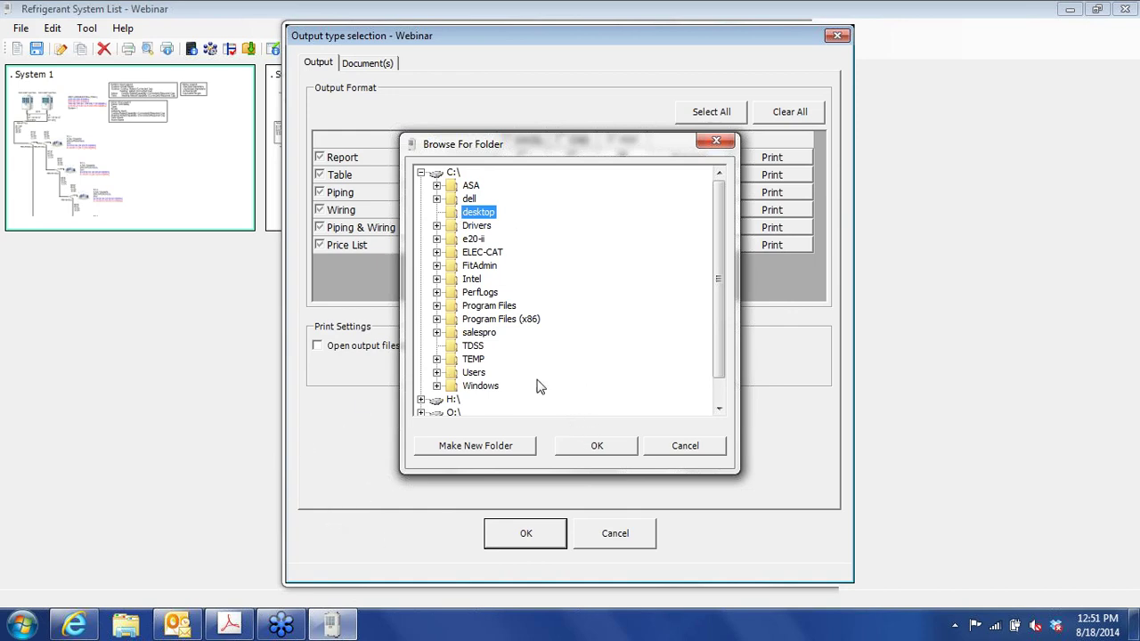
left_click(595, 447)
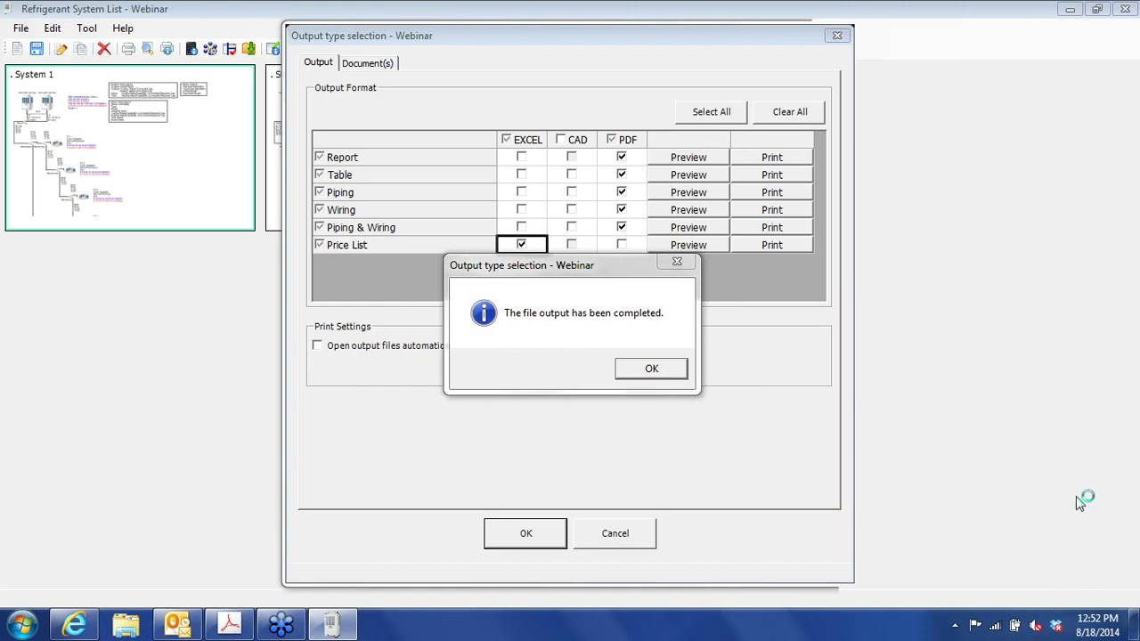
left_click(652, 369)
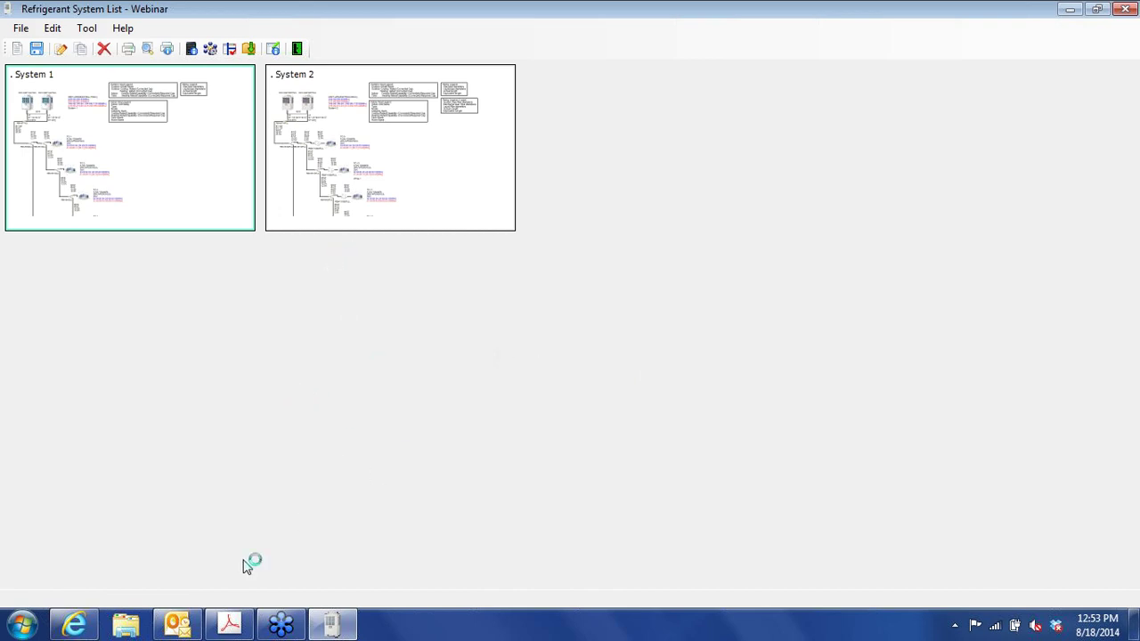
- Switch to Windows Explorer and open the desktop folder on the C: drive
left_click(127, 627)
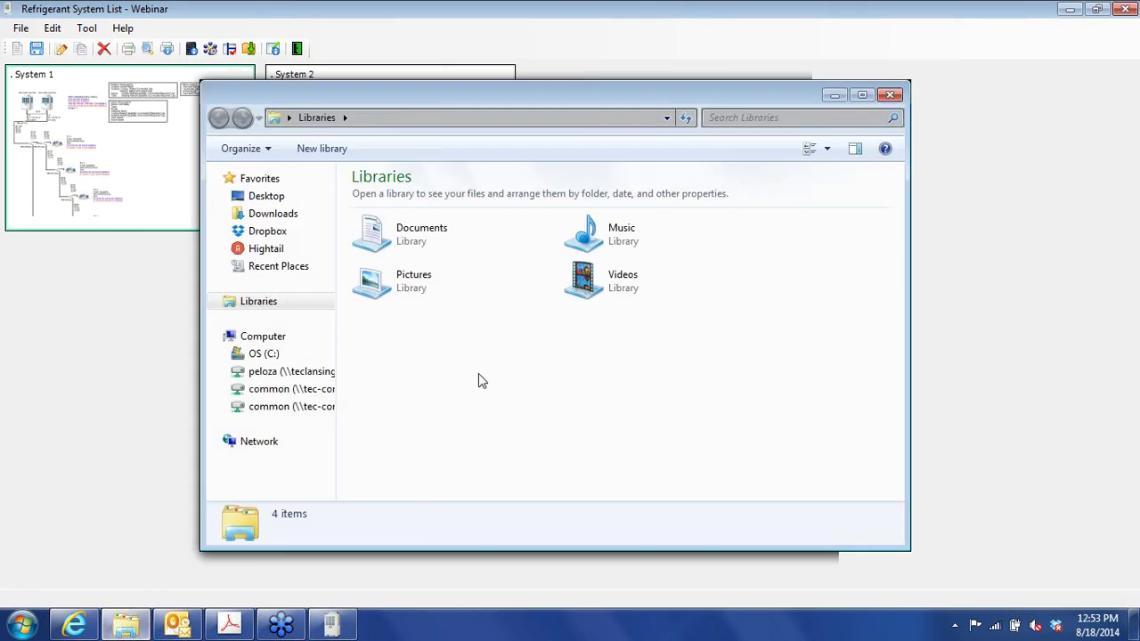
left_click(259, 354)
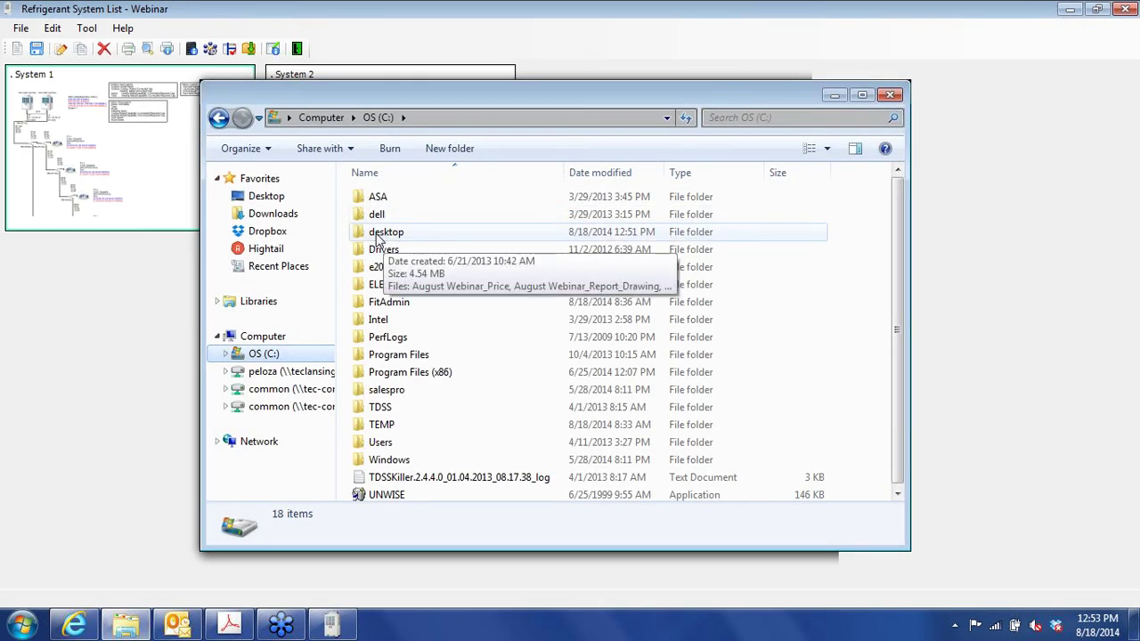
double_click(383, 233)
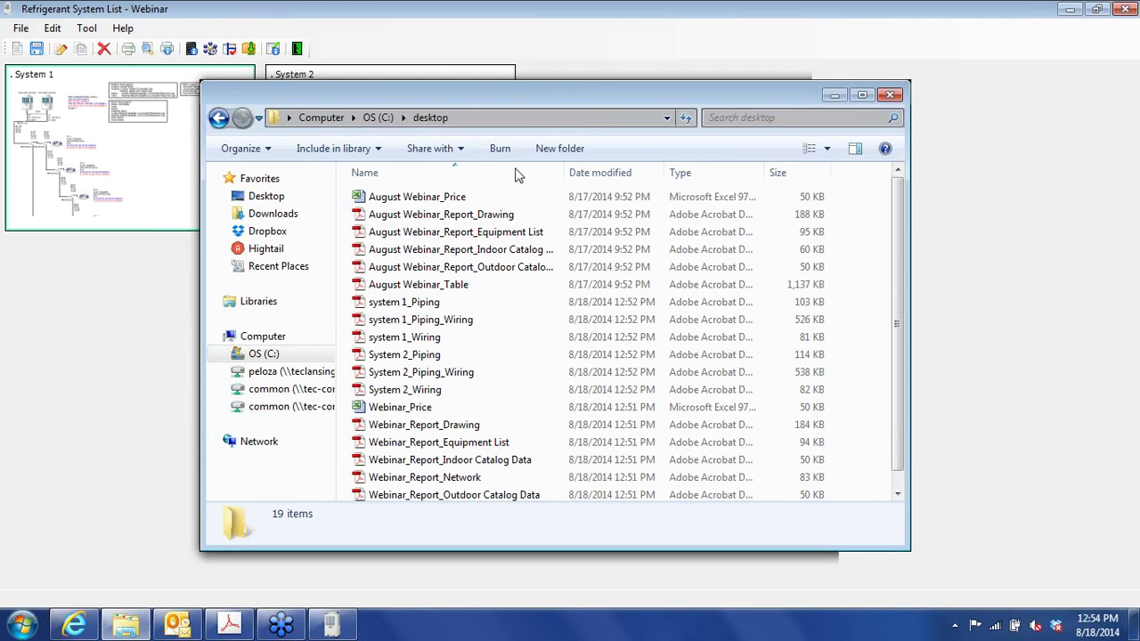
- Delete the six August Webinar files, from August Webinar_Price to August Webinar_Table, from the output folder
double_click(450, 198)
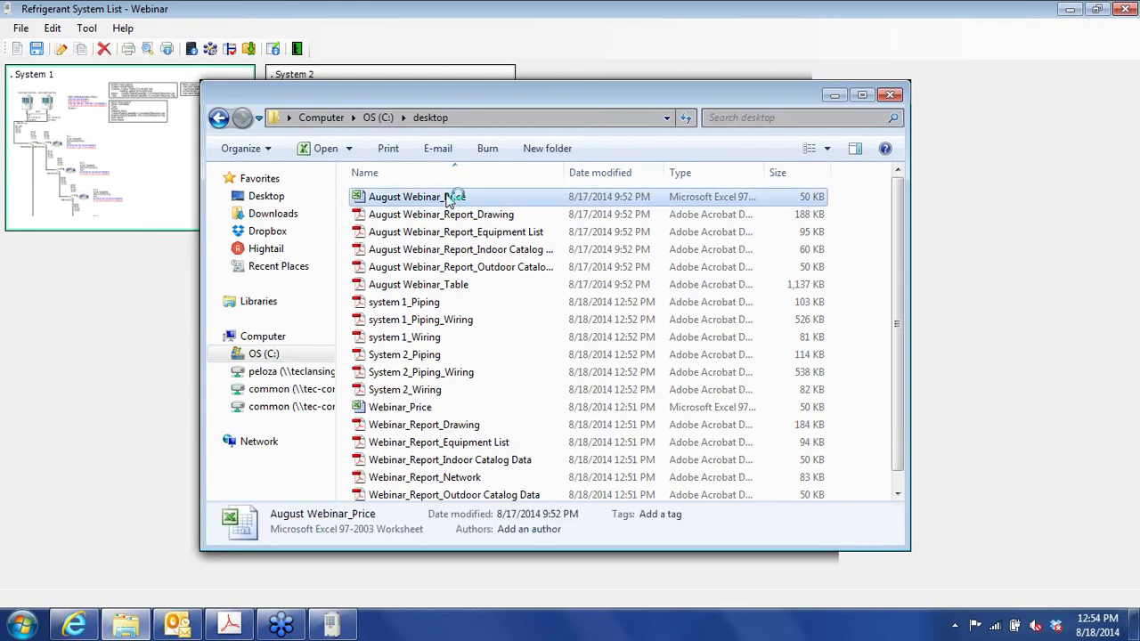
key("shift+Down")
key("shift+Down")
key("shift+Down")
key("shift+Down")
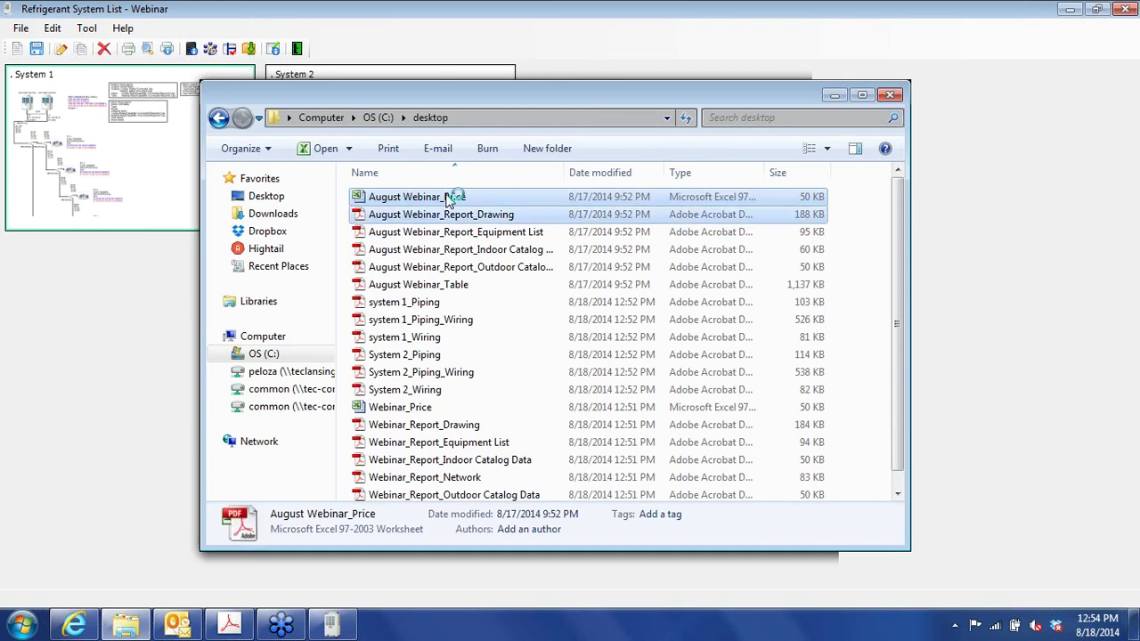
key("shift+Down")
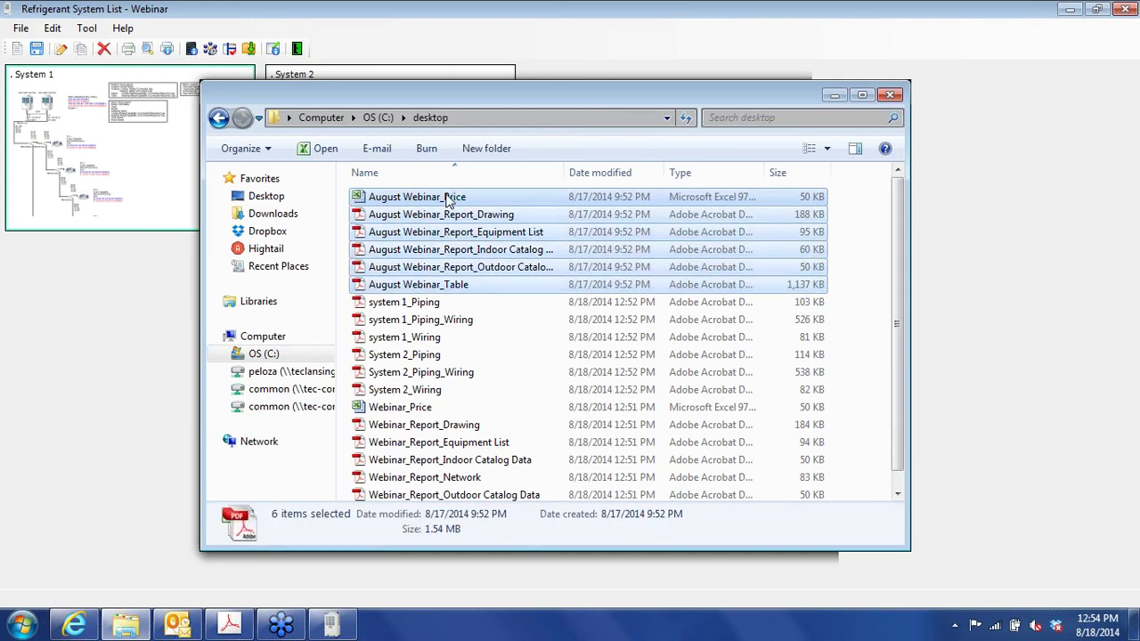
right_click(446, 195)
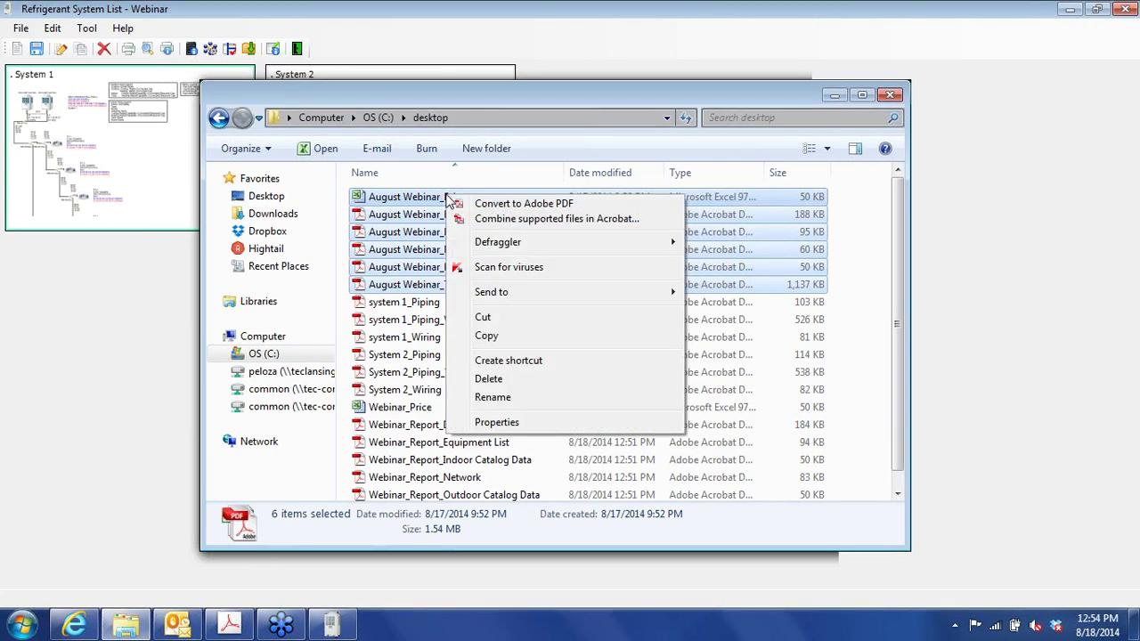
left_click(496, 380)
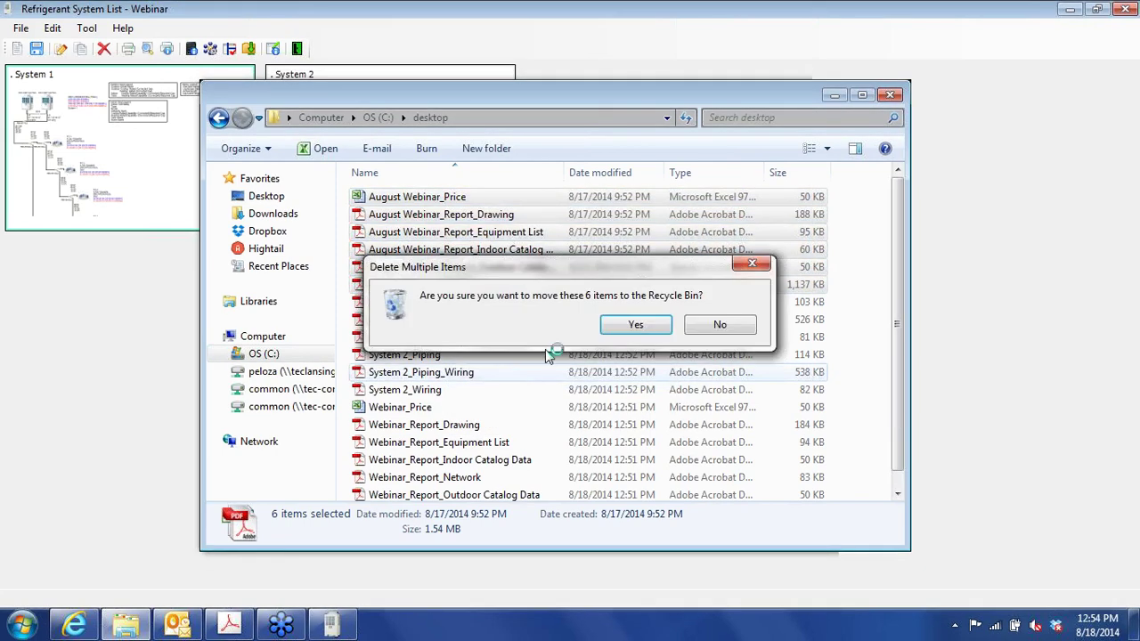
left_click(615, 325)
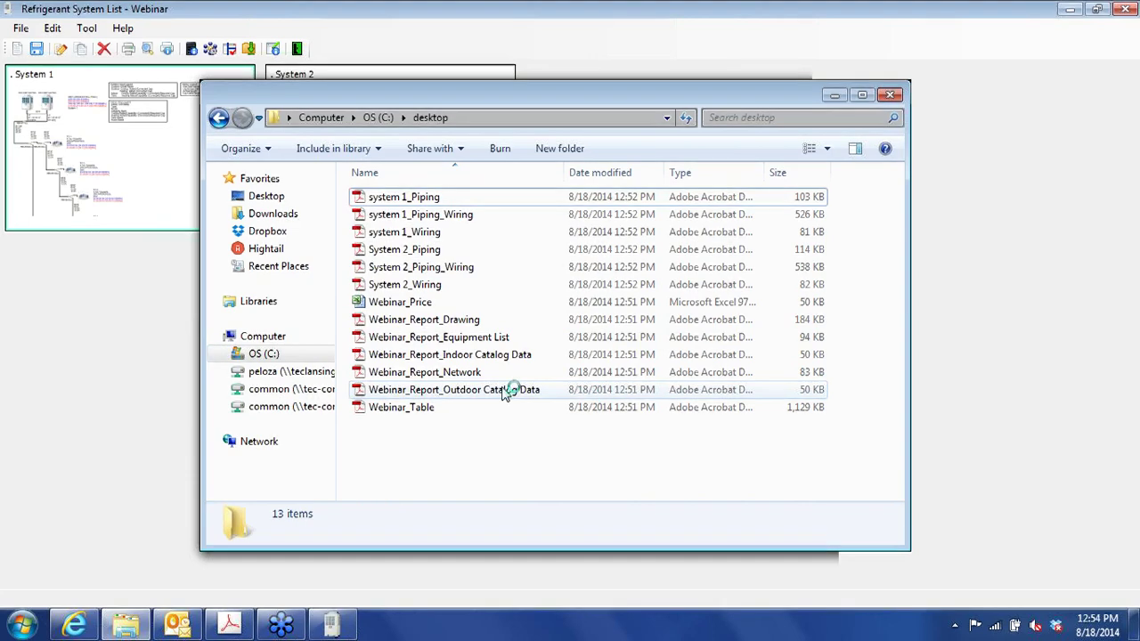
- Open the Webinar_Price workbook in Excel, examine its equipment list from outdoor units to central control devices, and close it
left_click(406, 306)
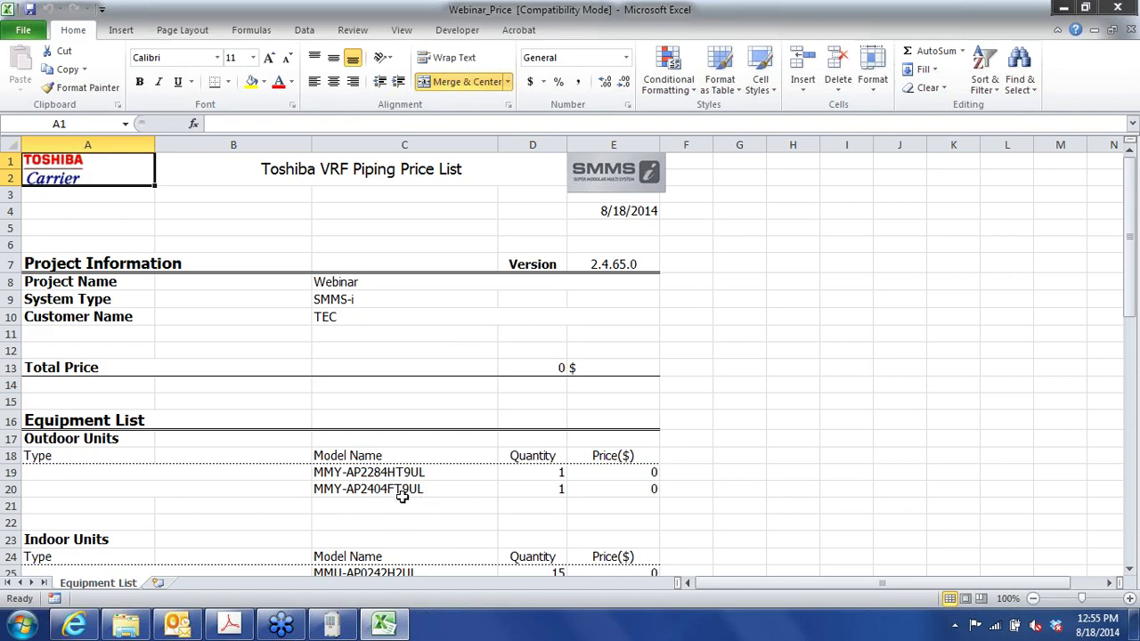
left_click(472, 491)
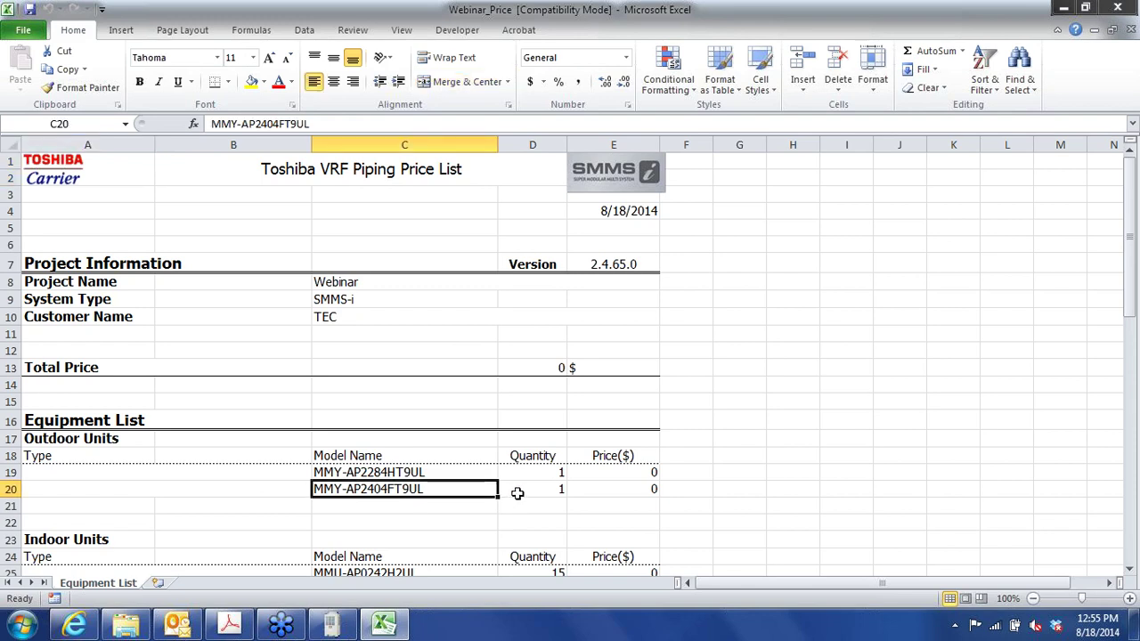
left_click(1129, 571)
left_click(1129, 570)
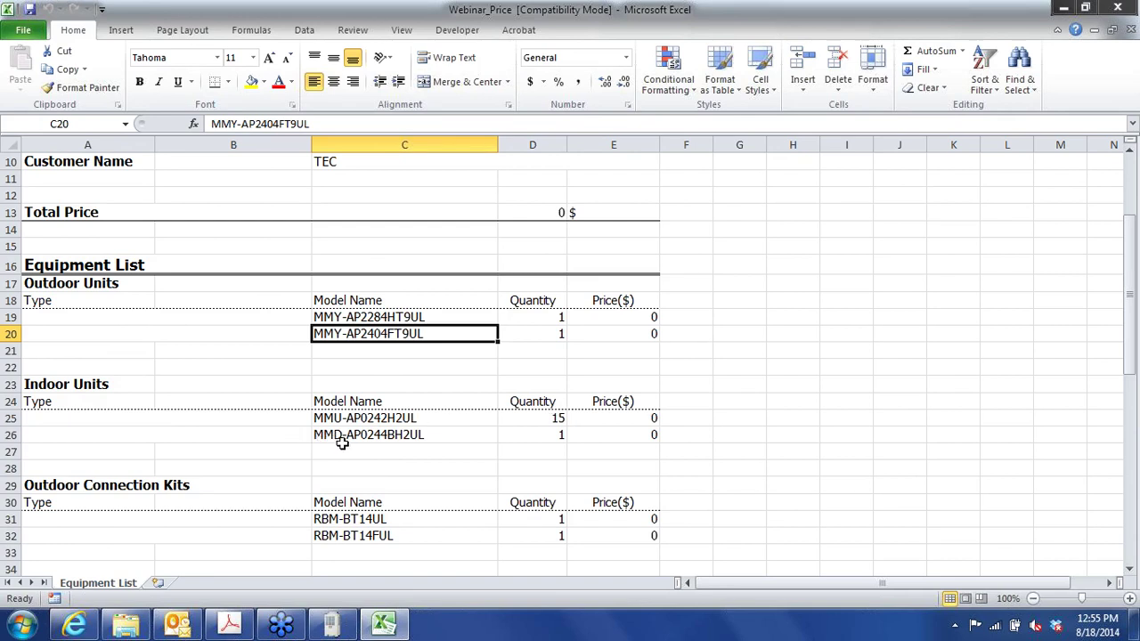
left_click(1133, 570)
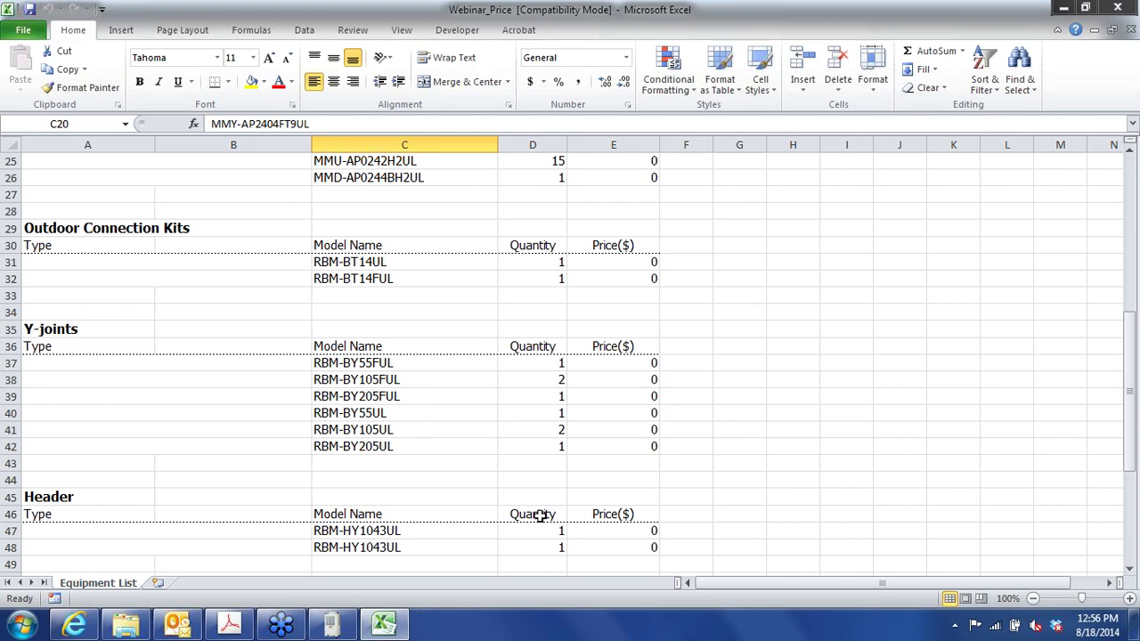
left_click_drag(1131, 570, 1129, 575)
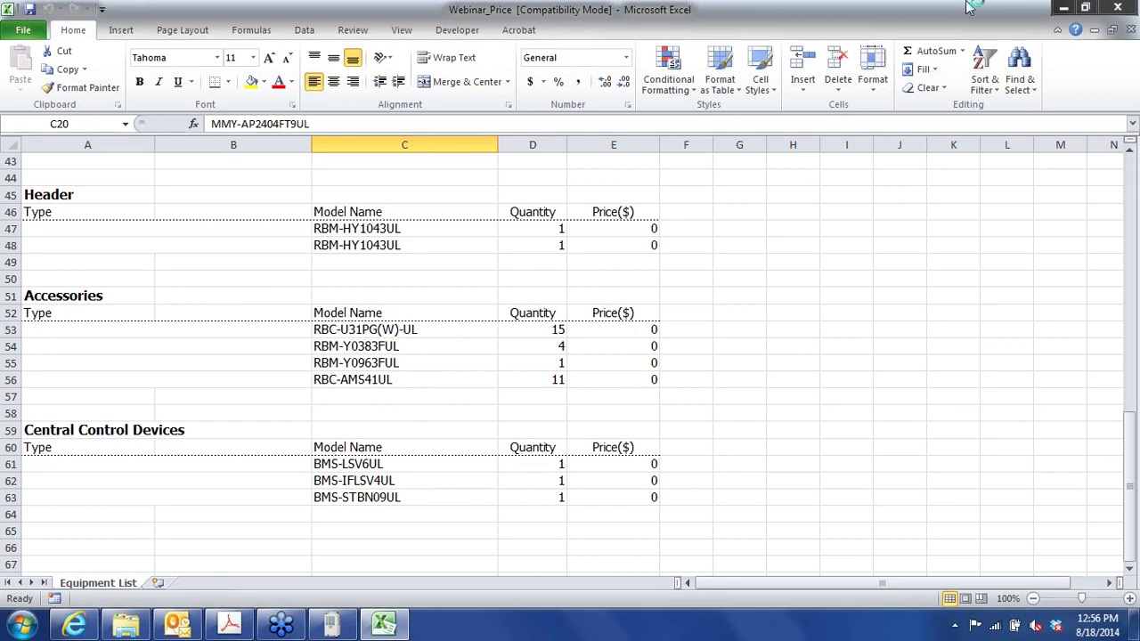
left_click(1119, 8)
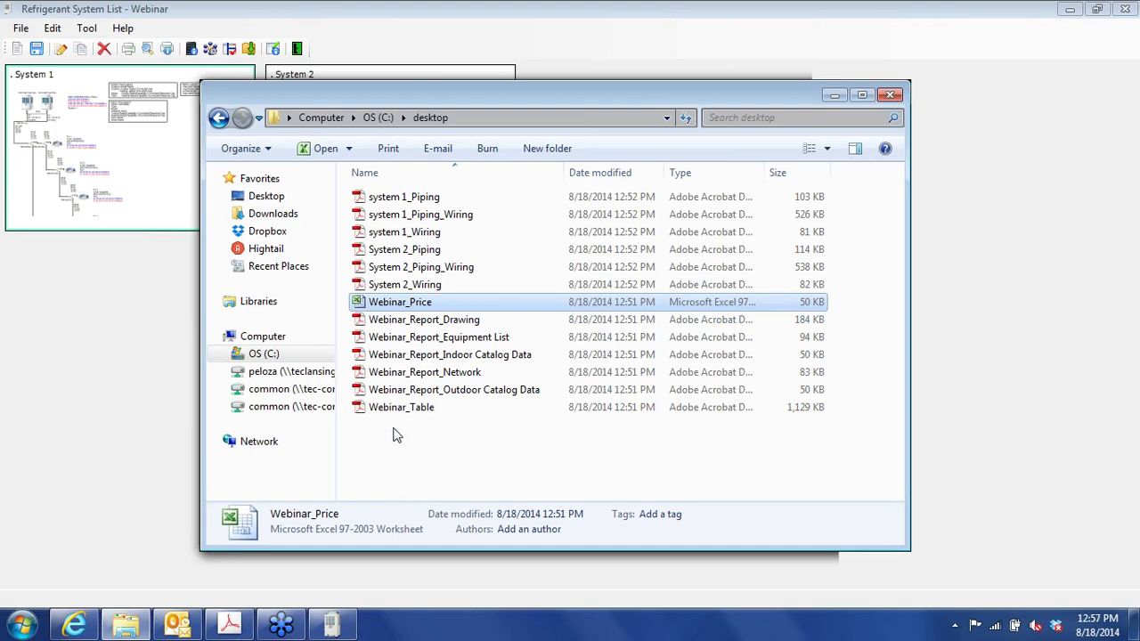
- Open the Webinar_Report_Drawing PDF and examine the system information, wiring schematics and piping schematics page by page
double_click(416, 320)
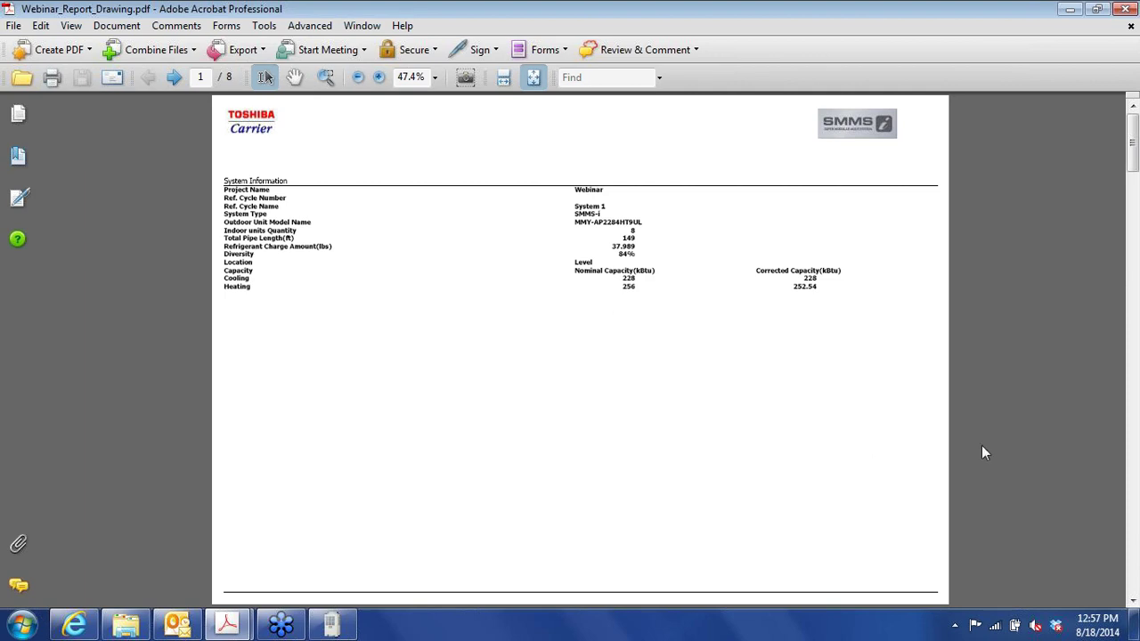
left_click(1131, 554)
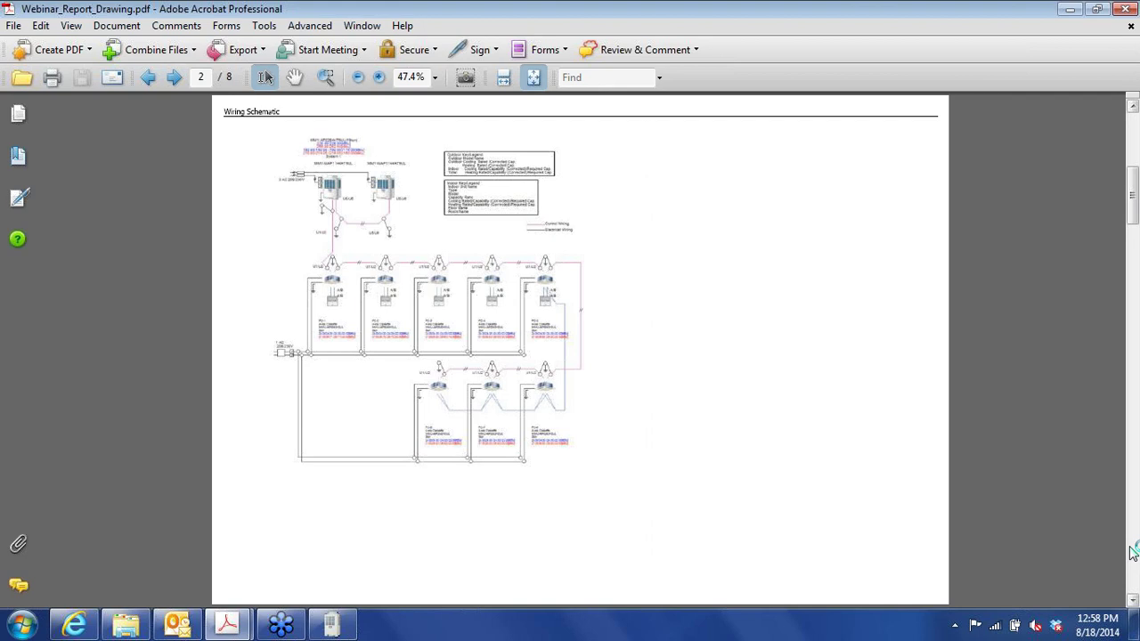
left_click(1133, 552)
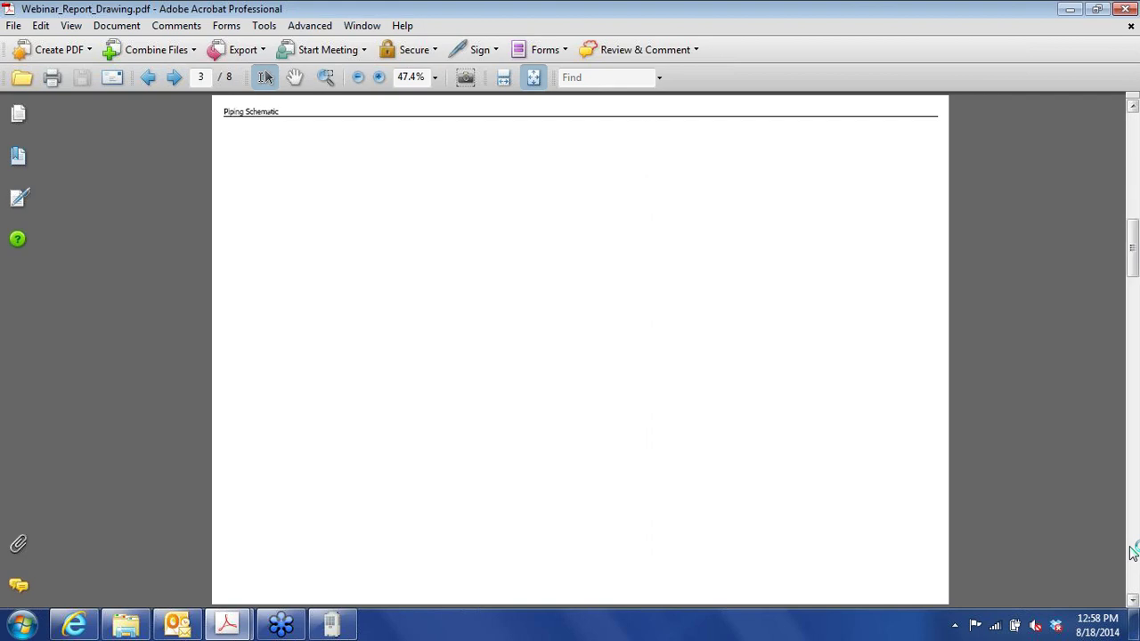
left_click(1133, 552)
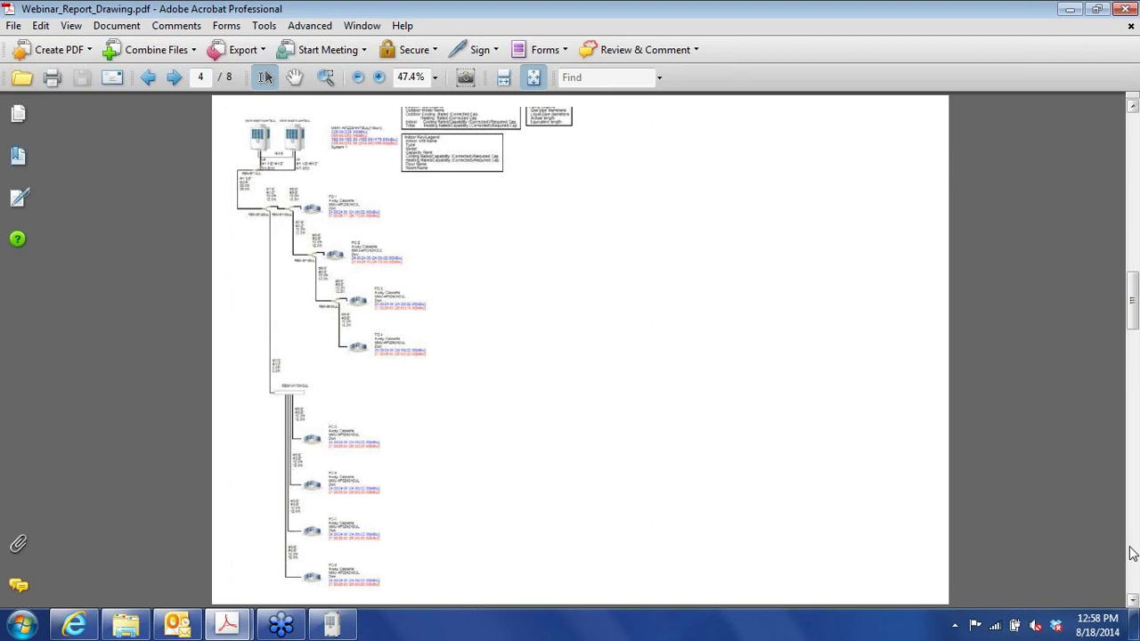
left_click(1133, 552)
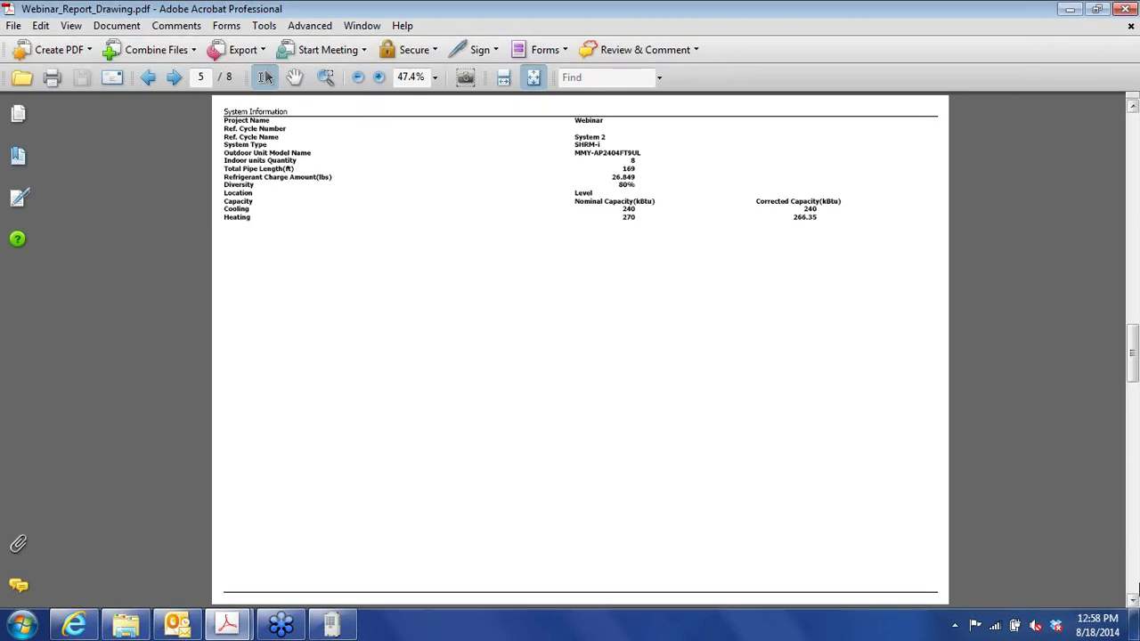
left_click(1135, 583)
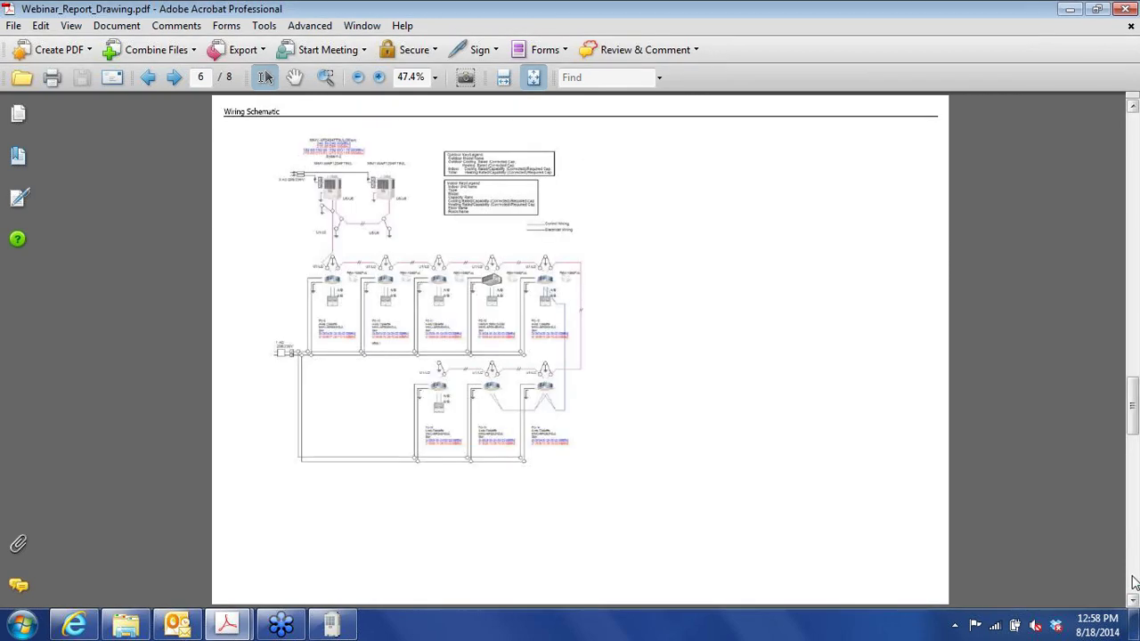